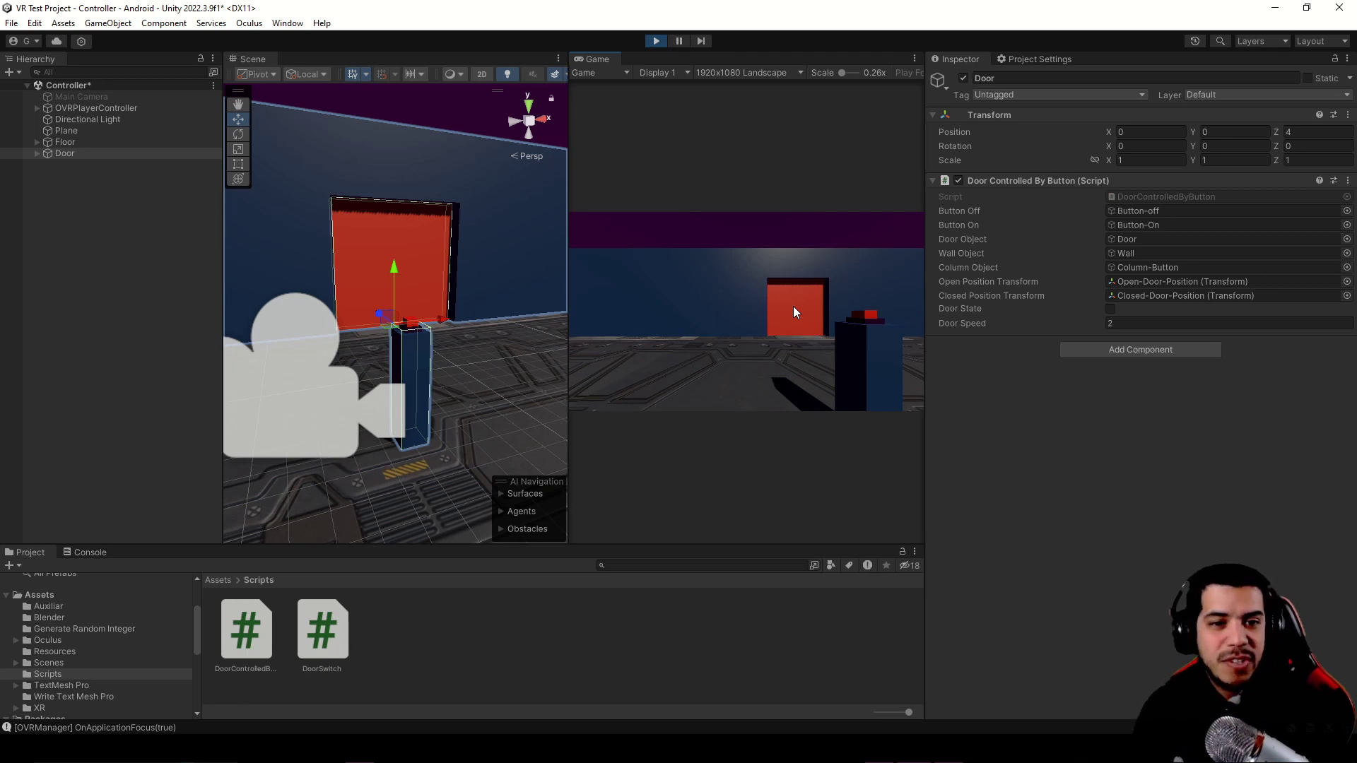
- Test the button opening and closing the door, then centre the scene view on the button column
click(793, 306)
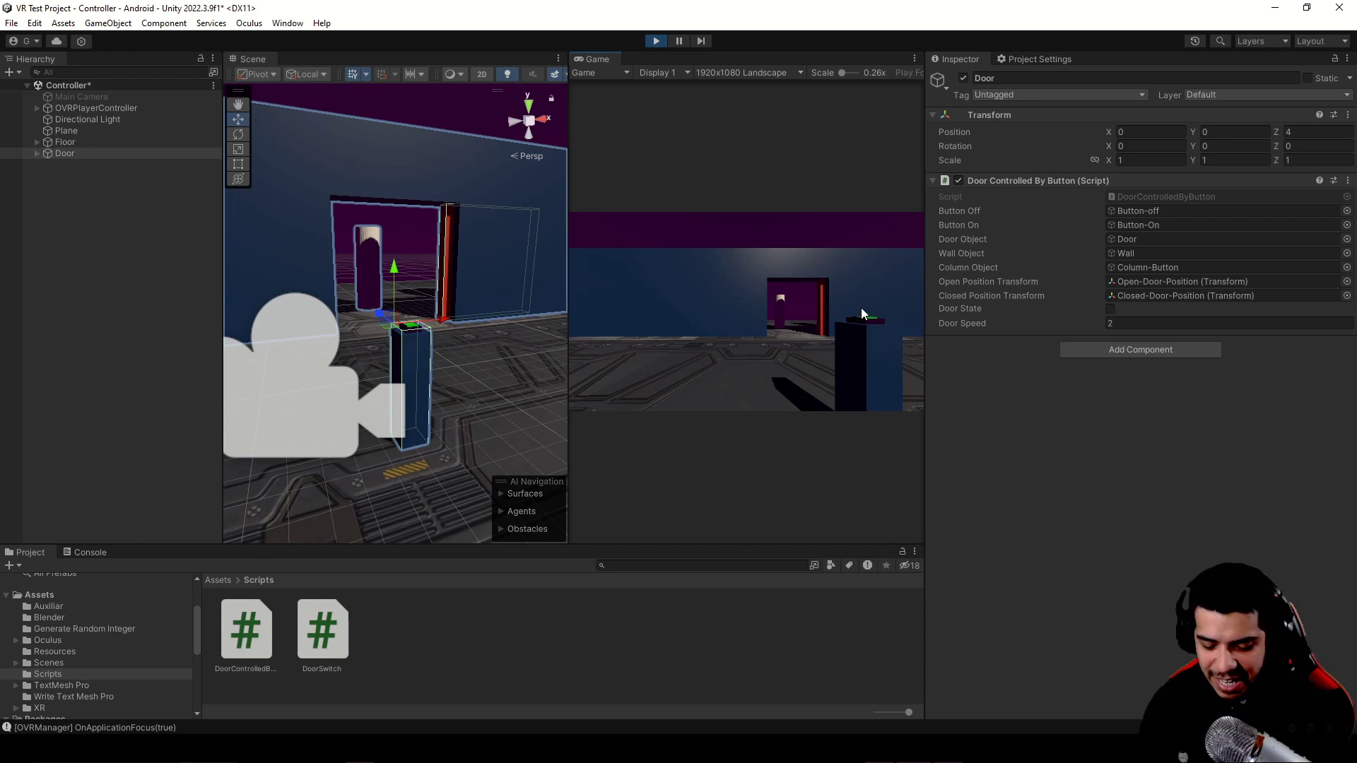
click(861, 308)
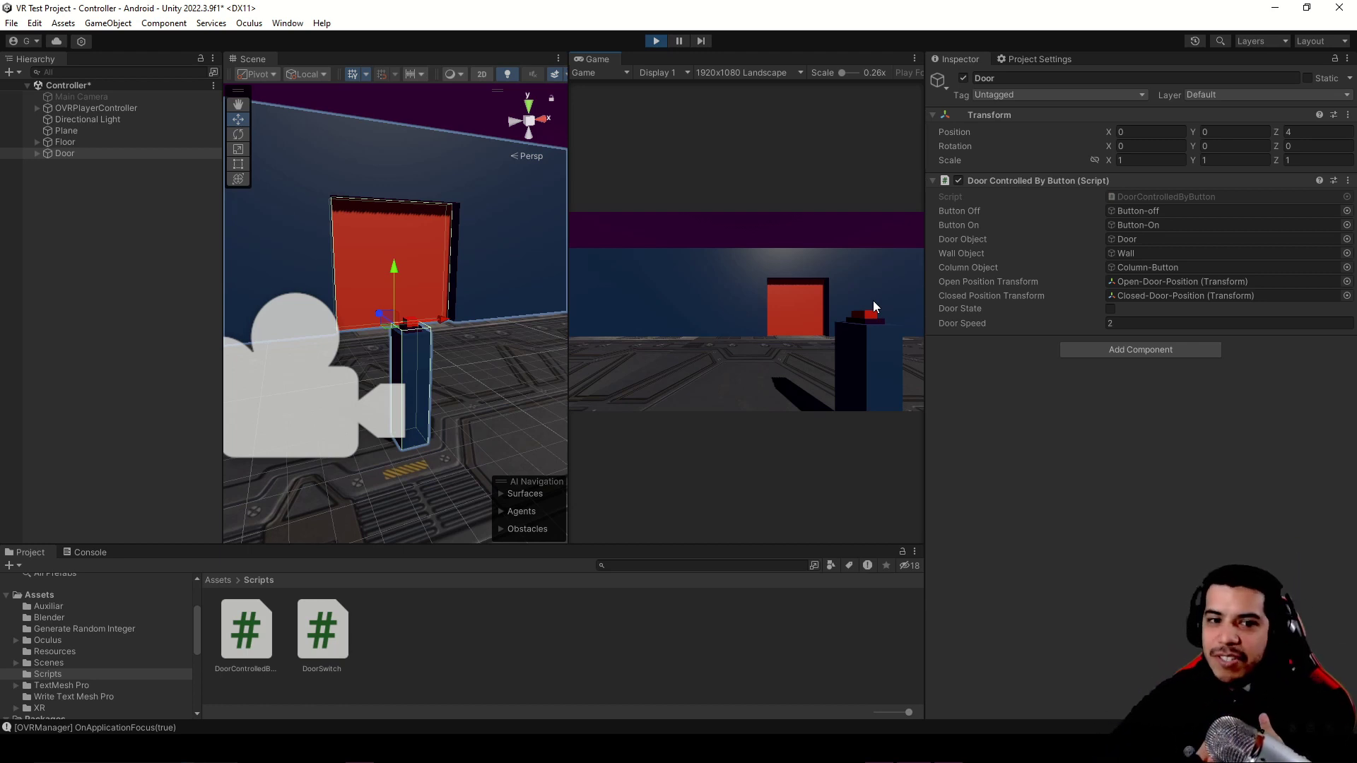
middle_drag(426, 342, 413, 331)
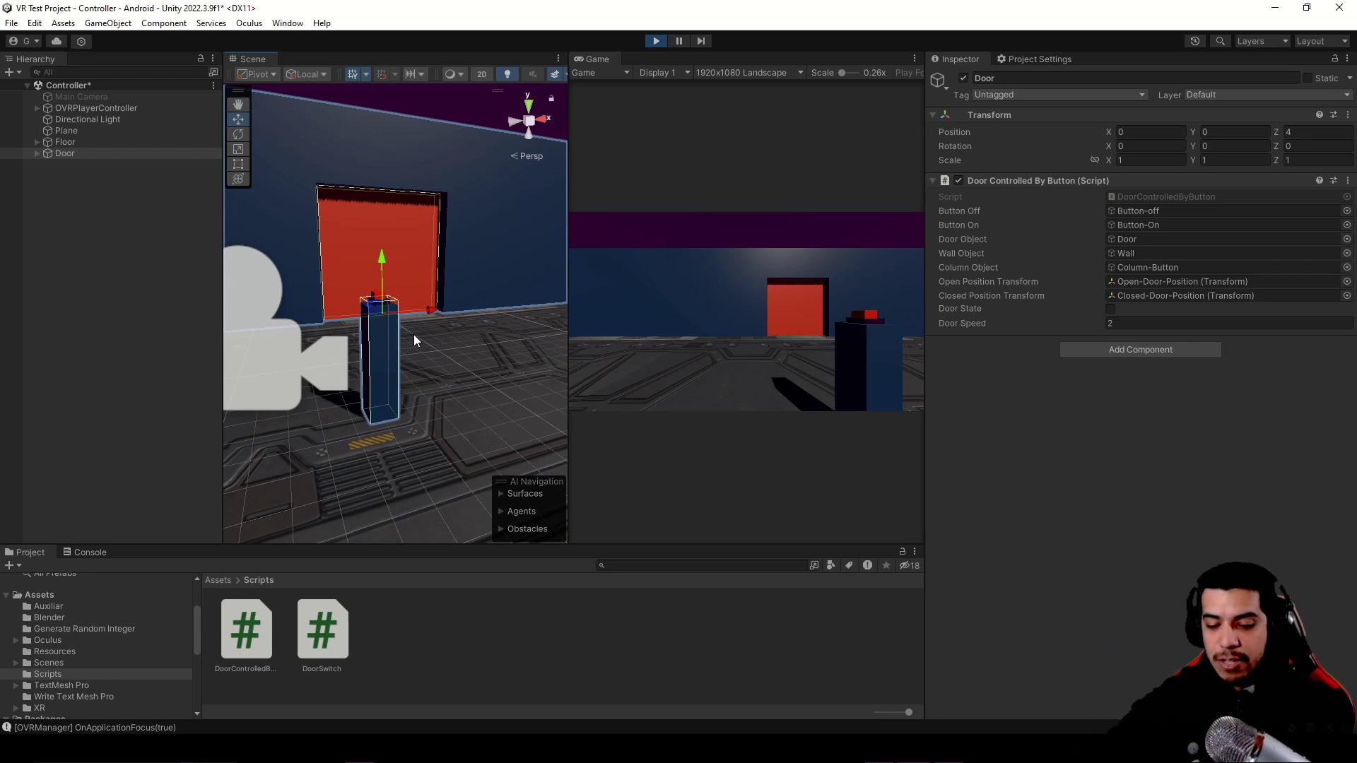
scroll(409, 327, up, 3)
scroll(410, 290, up, 2)
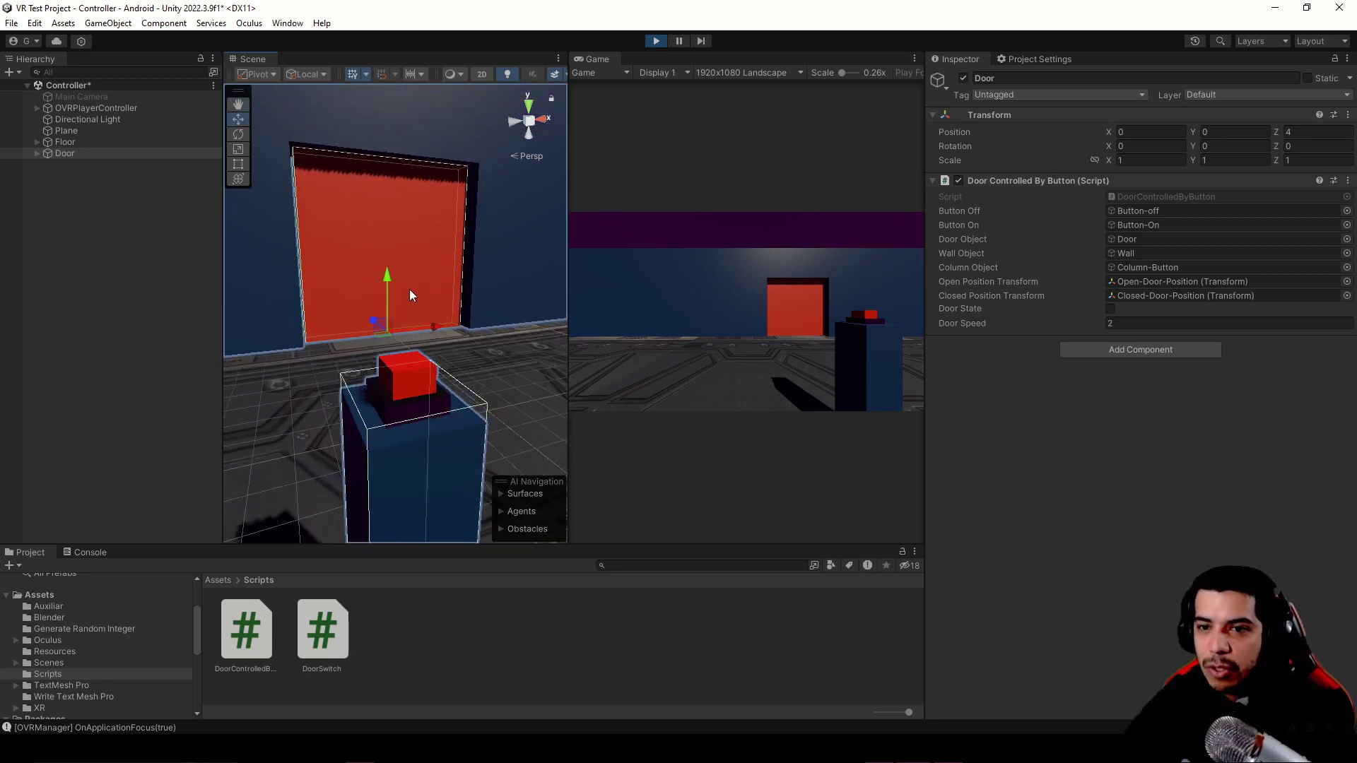
scroll(434, 279, up, 2)
scroll(409, 292, up, 2)
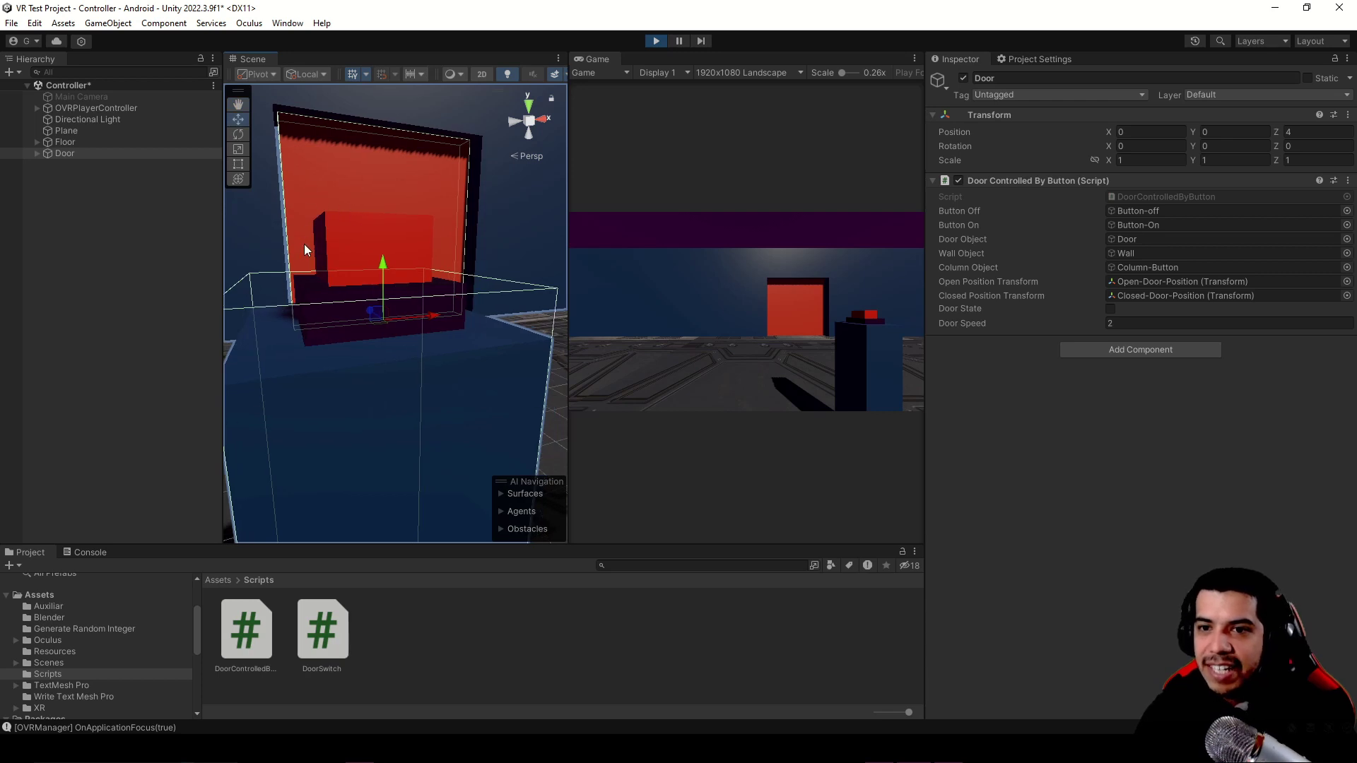
right_drag(294, 198, 397, 354)
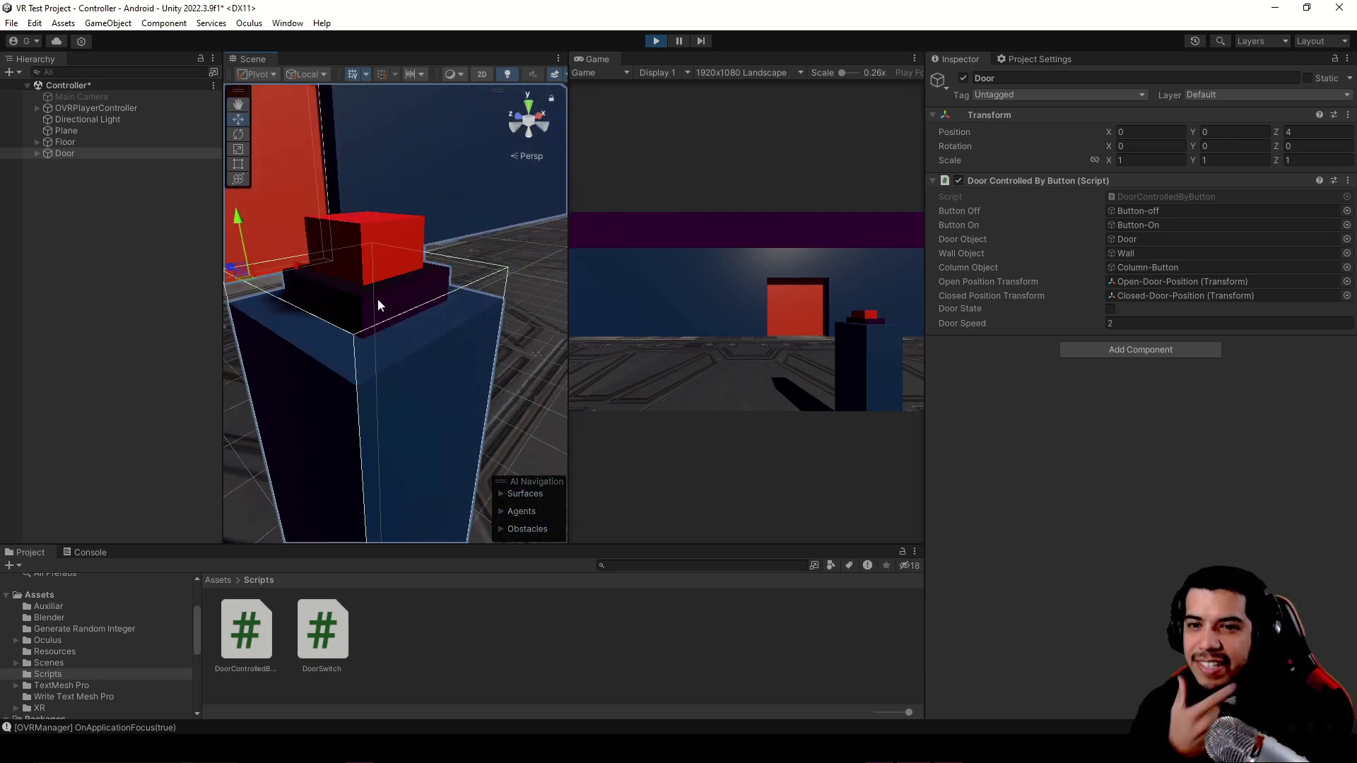
middle_drag(379, 306, 398, 303)
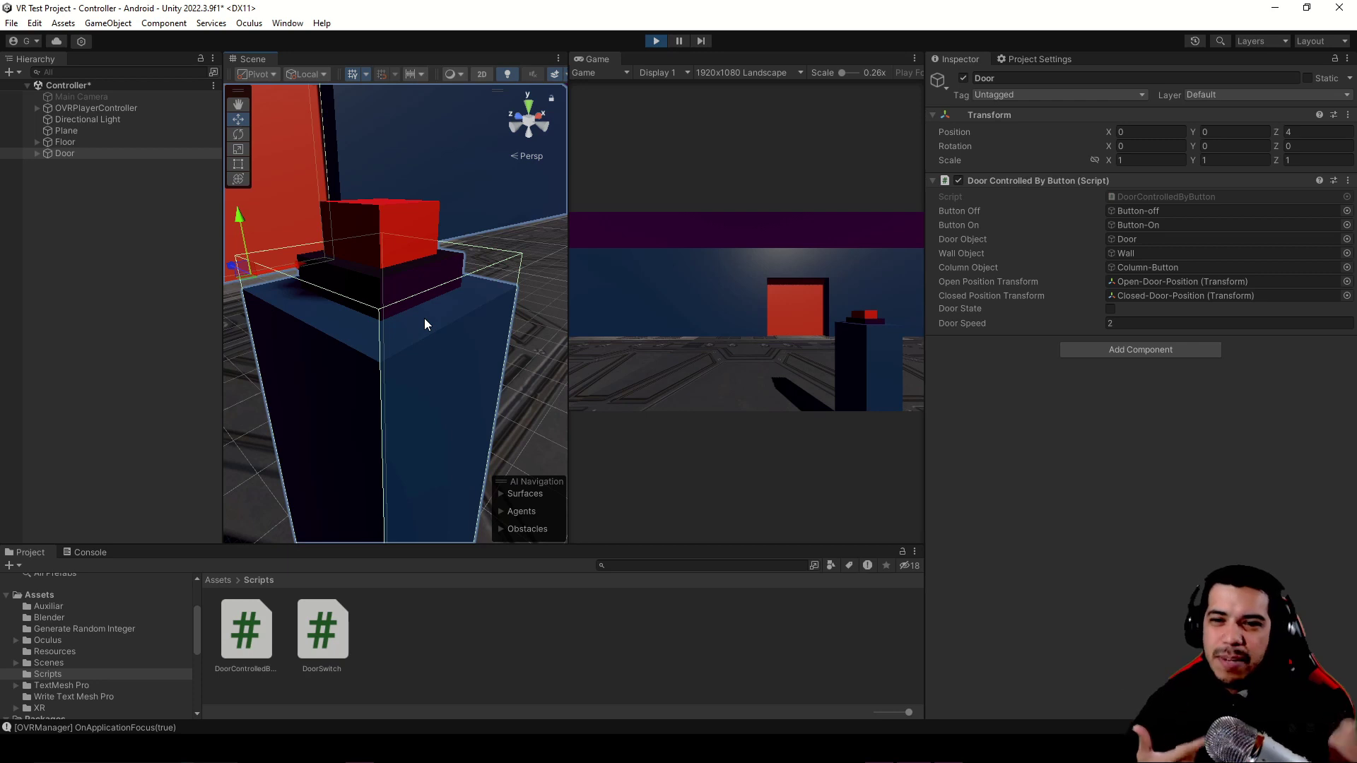
click(1206, 95)
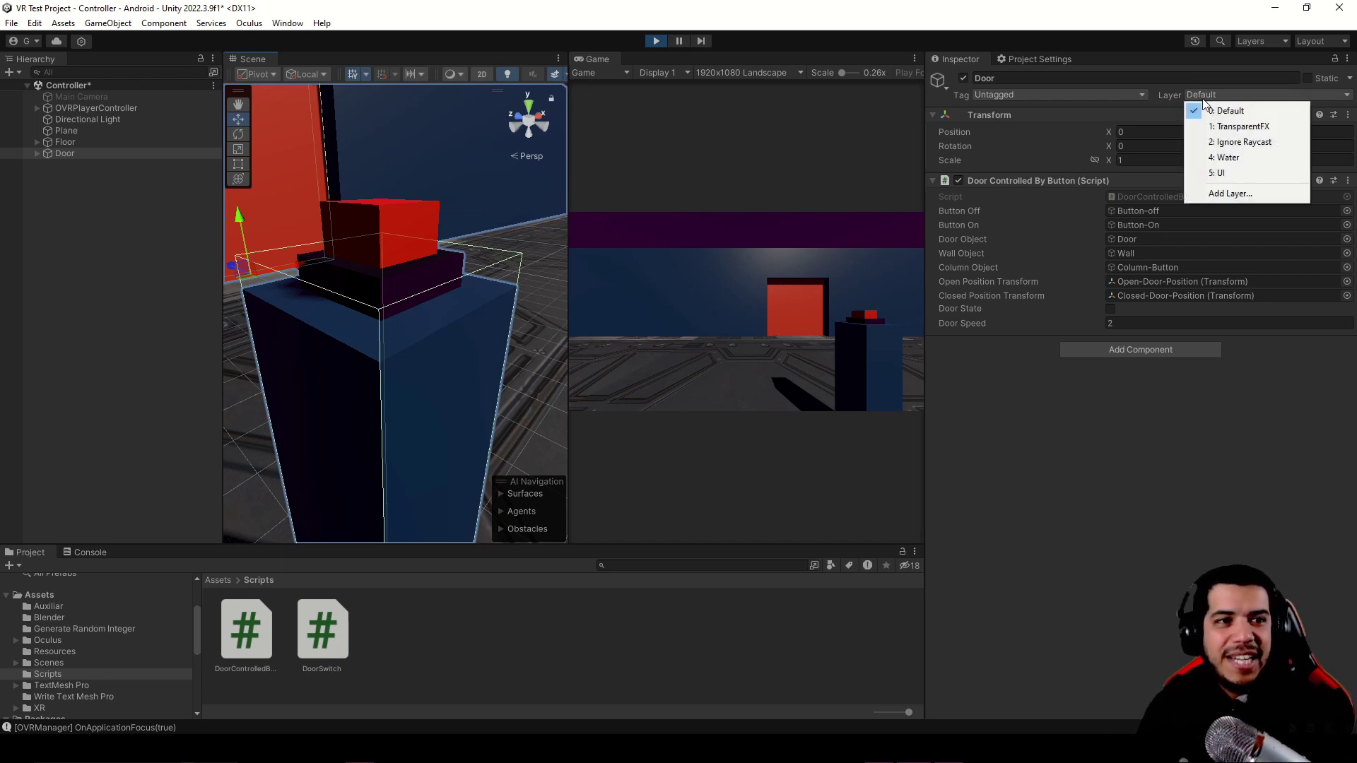
click(1161, 512)
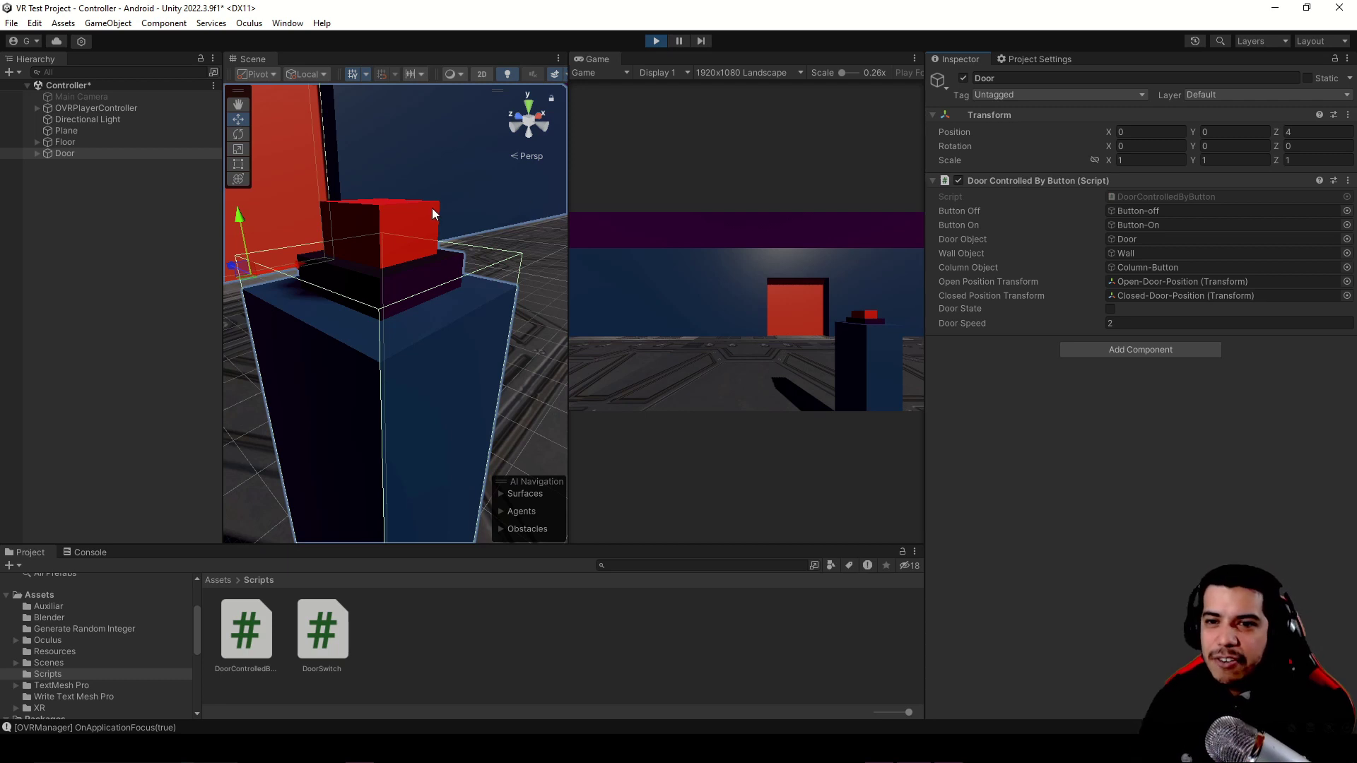
- Duplicate Button-off, move the Button-off (1) copy to the Hierarchy root and raise it slightly
click(388, 232)
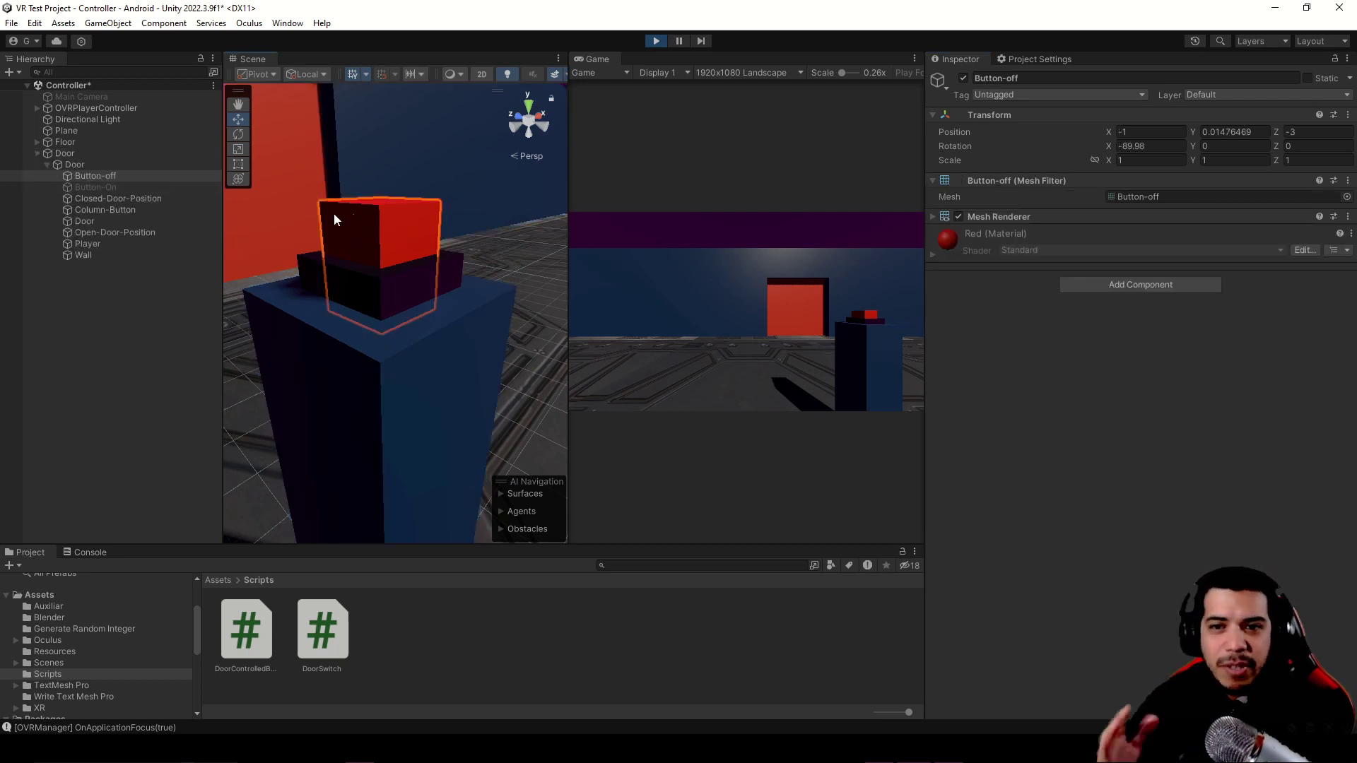
click(111, 174)
key(ctrl+d)
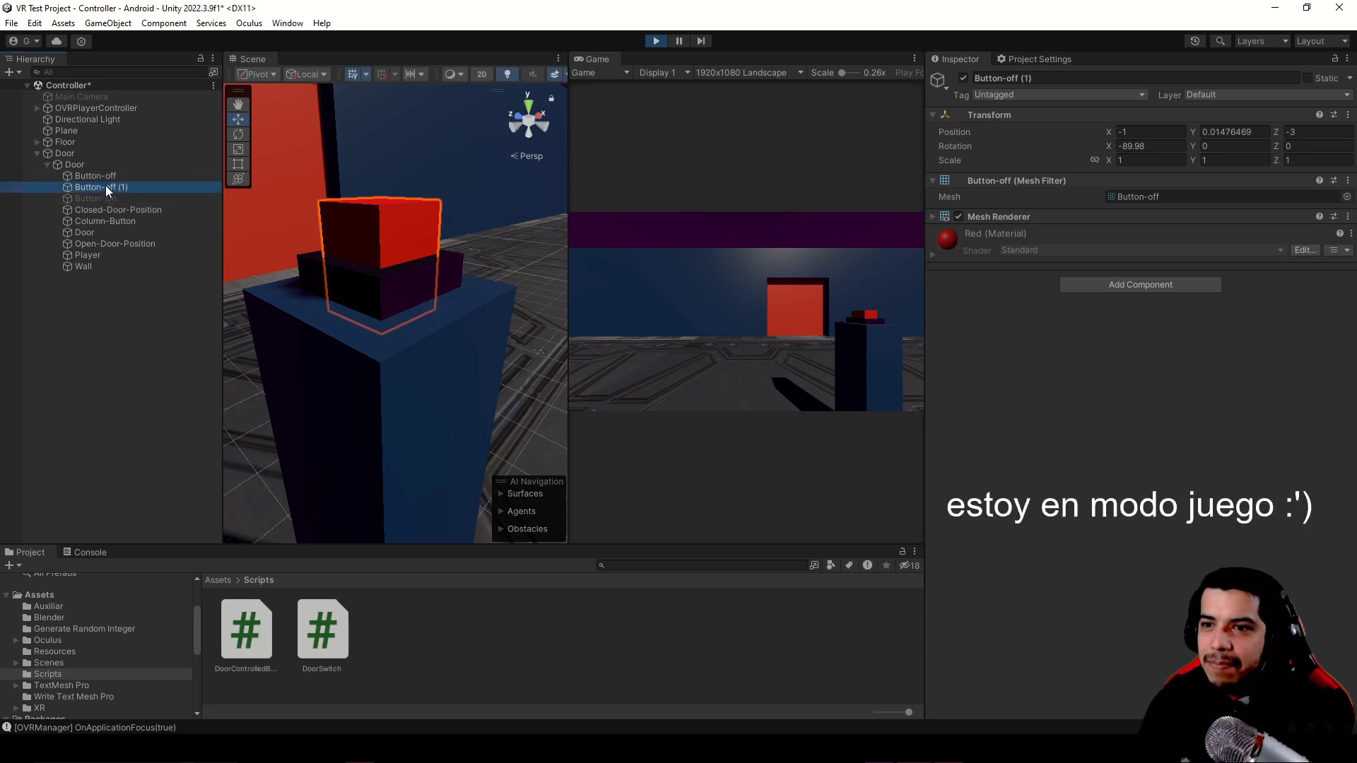
drag(105, 187, 104, 336)
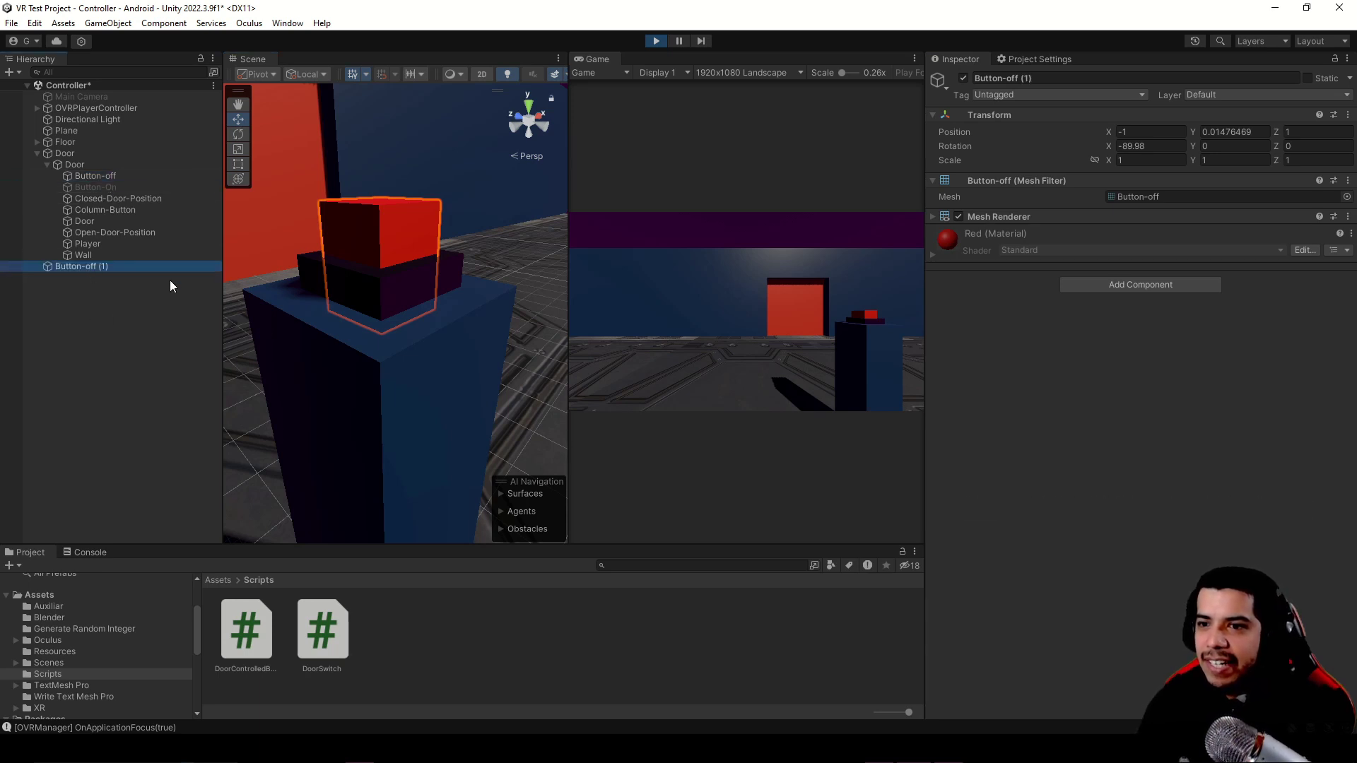
click(375, 266)
click(423, 238)
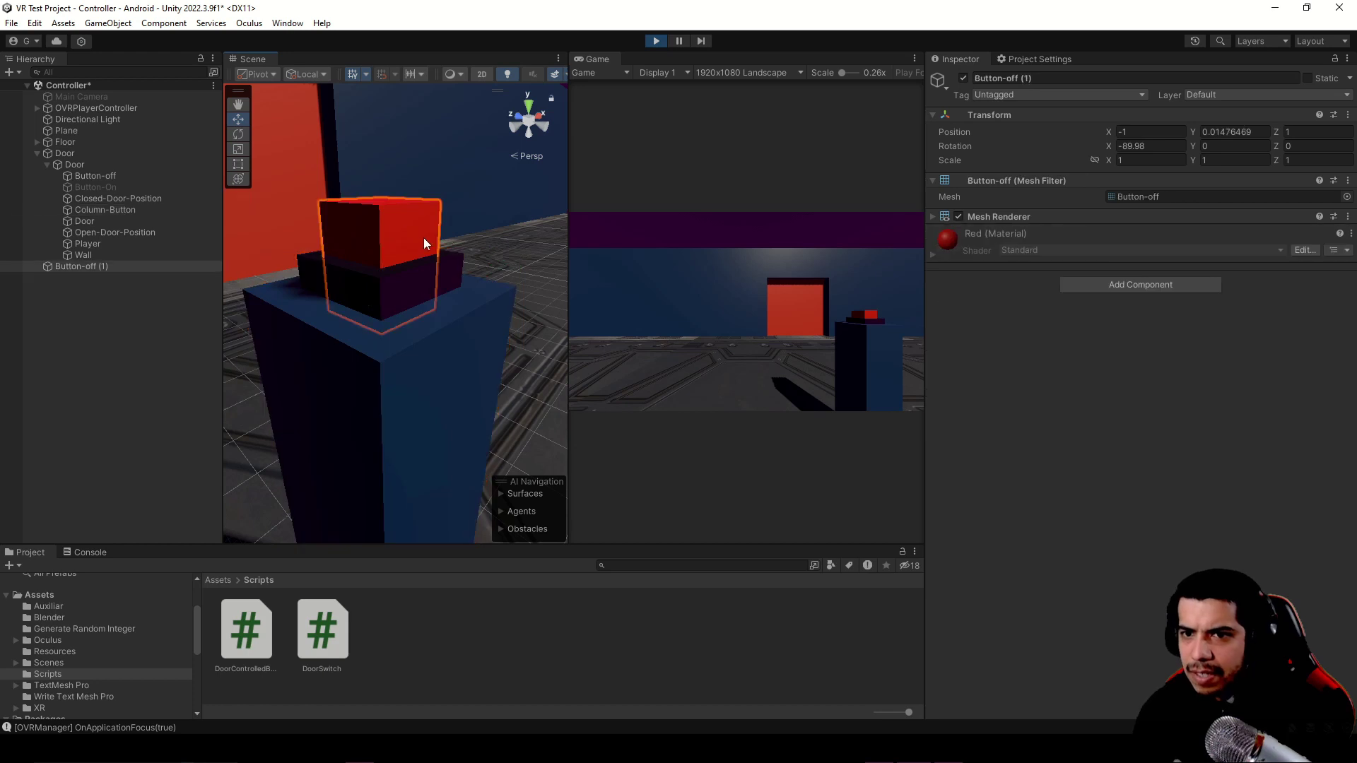
double_click(72, 268)
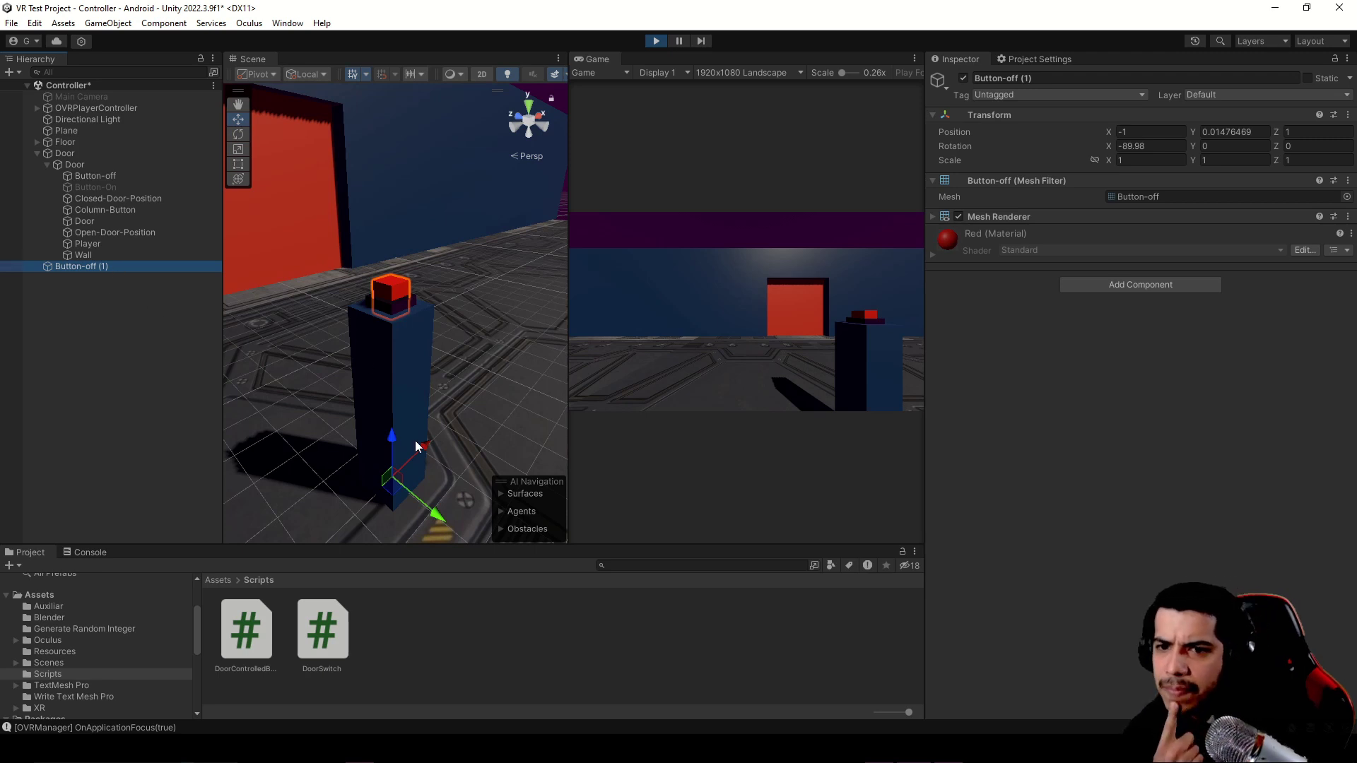
drag(390, 443, 391, 424)
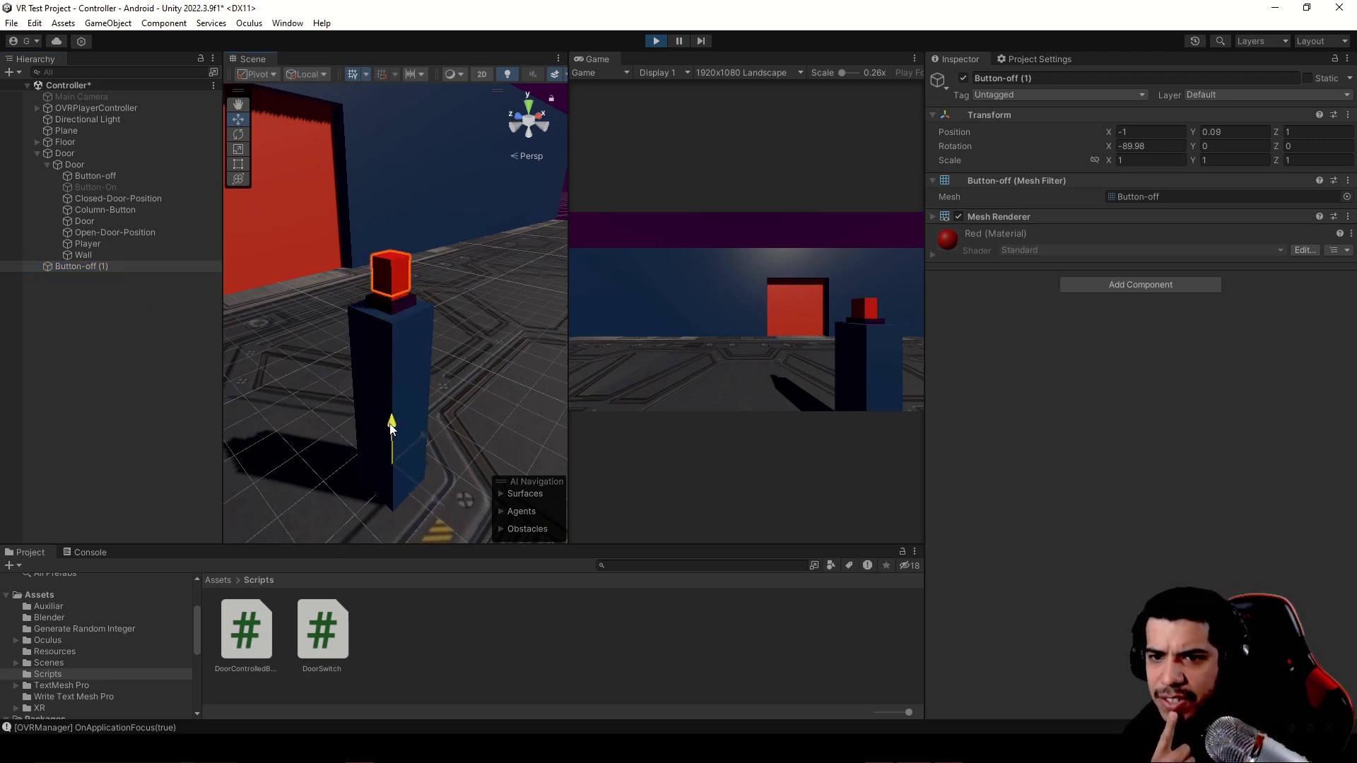
- Add a Box Collider to the Button-off (1) copy
click(1123, 285)
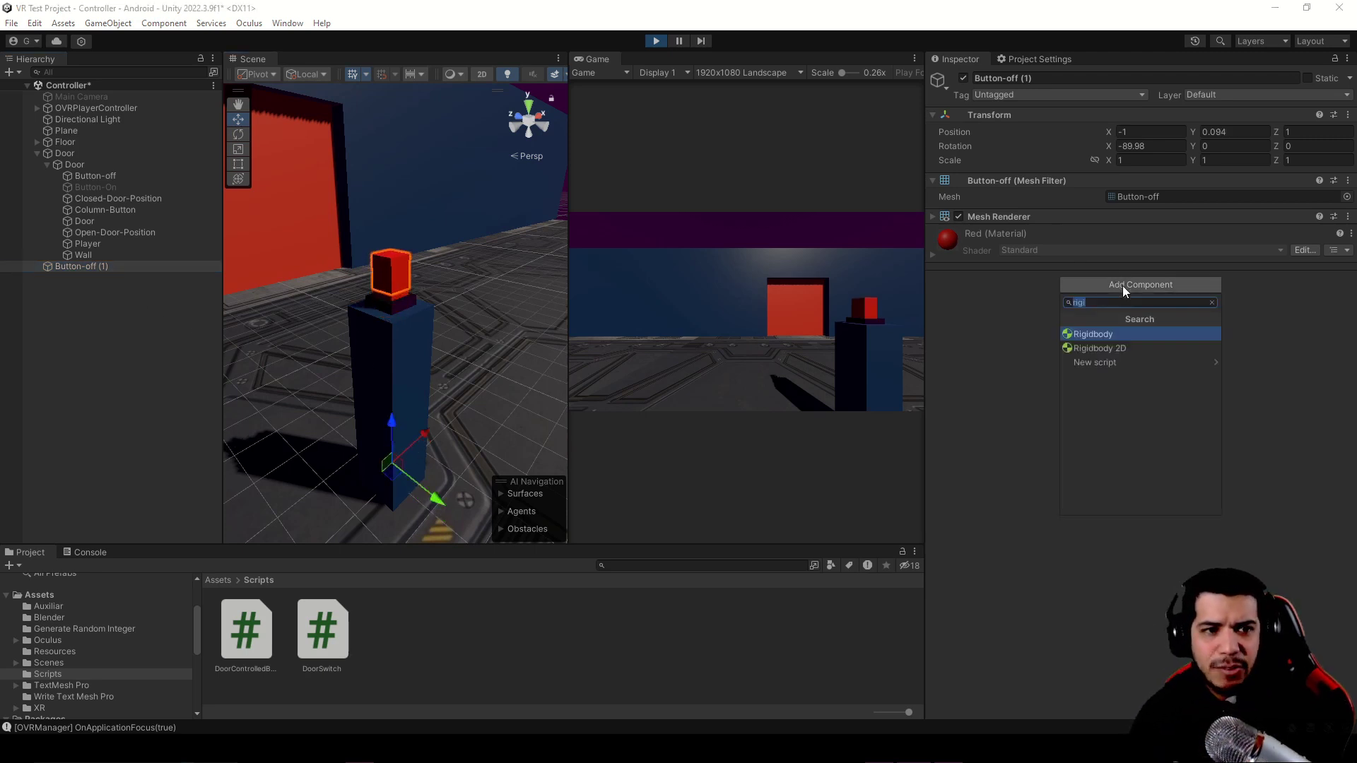
text(box)
key(Return)
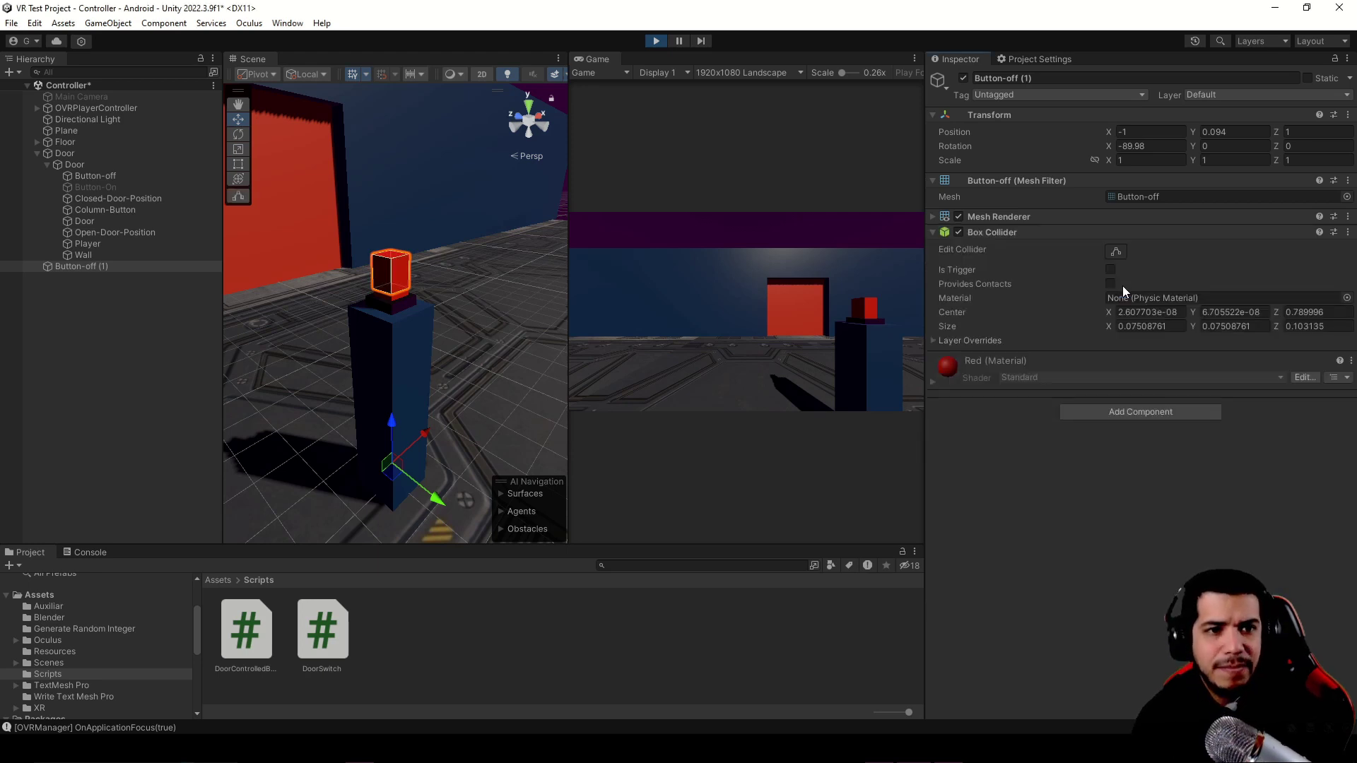
click(958, 217)
scroll(435, 257, up, 4)
mouse_move(428, 255)
alt+mouse_down()
mouse_move(399, 234)
mouse_move(433, 253)
alt+mouse_up()
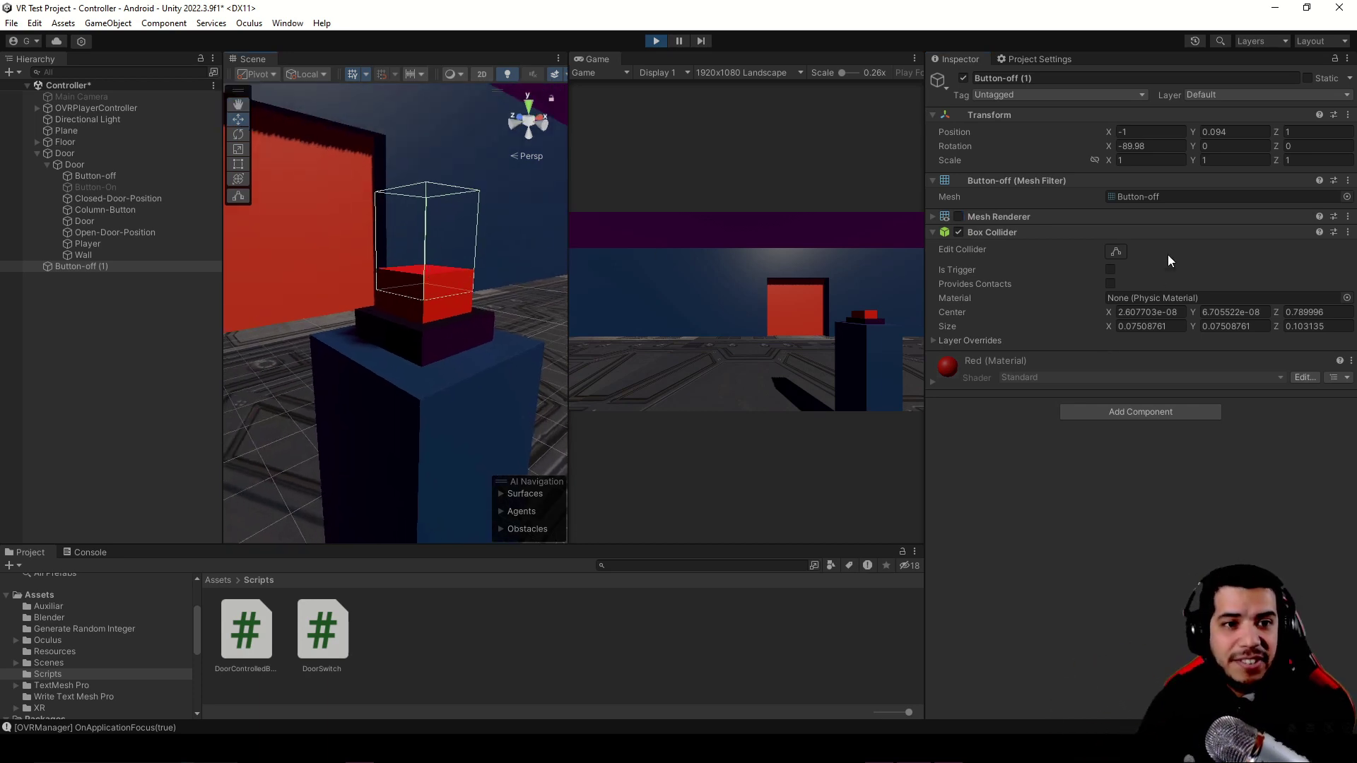
- Remove the Mesh Renderer and Mesh Filter components from the copy
click(1348, 216)
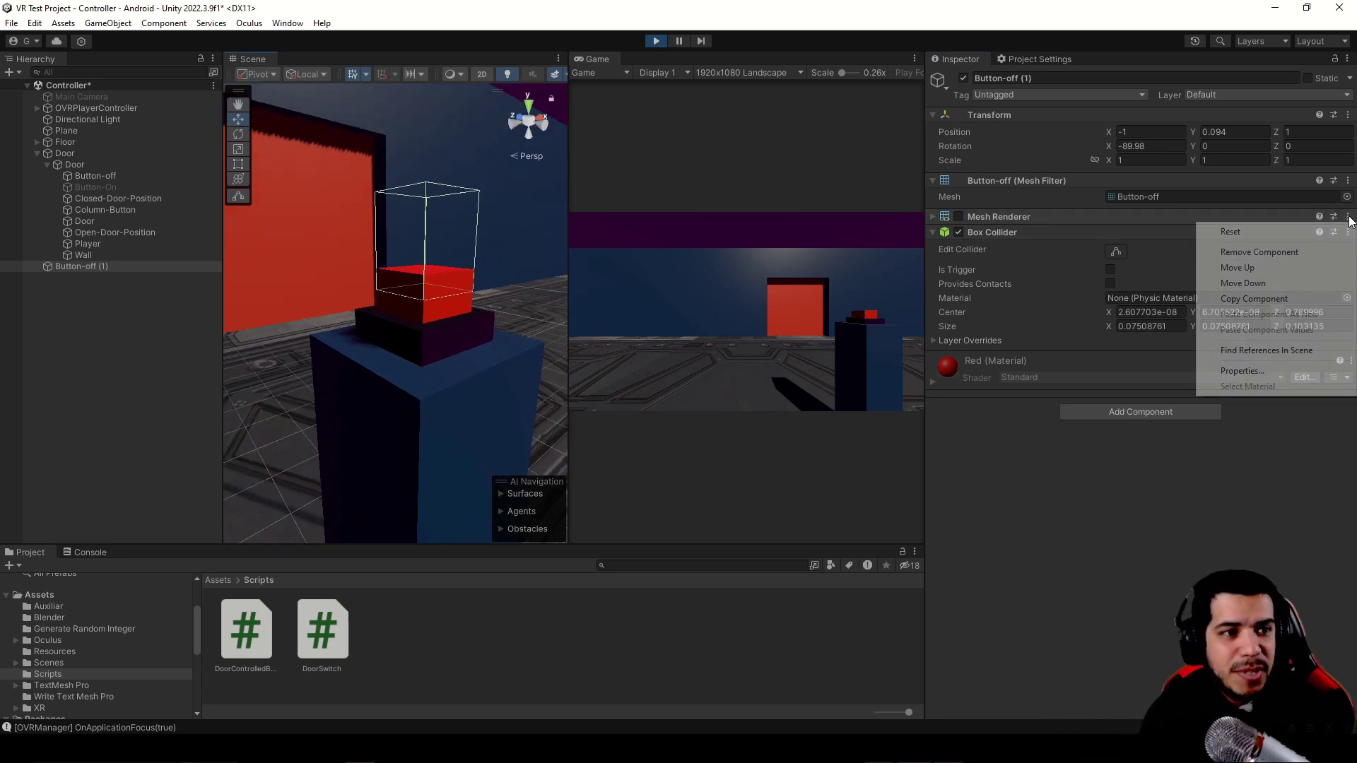
click(1271, 251)
click(1348, 181)
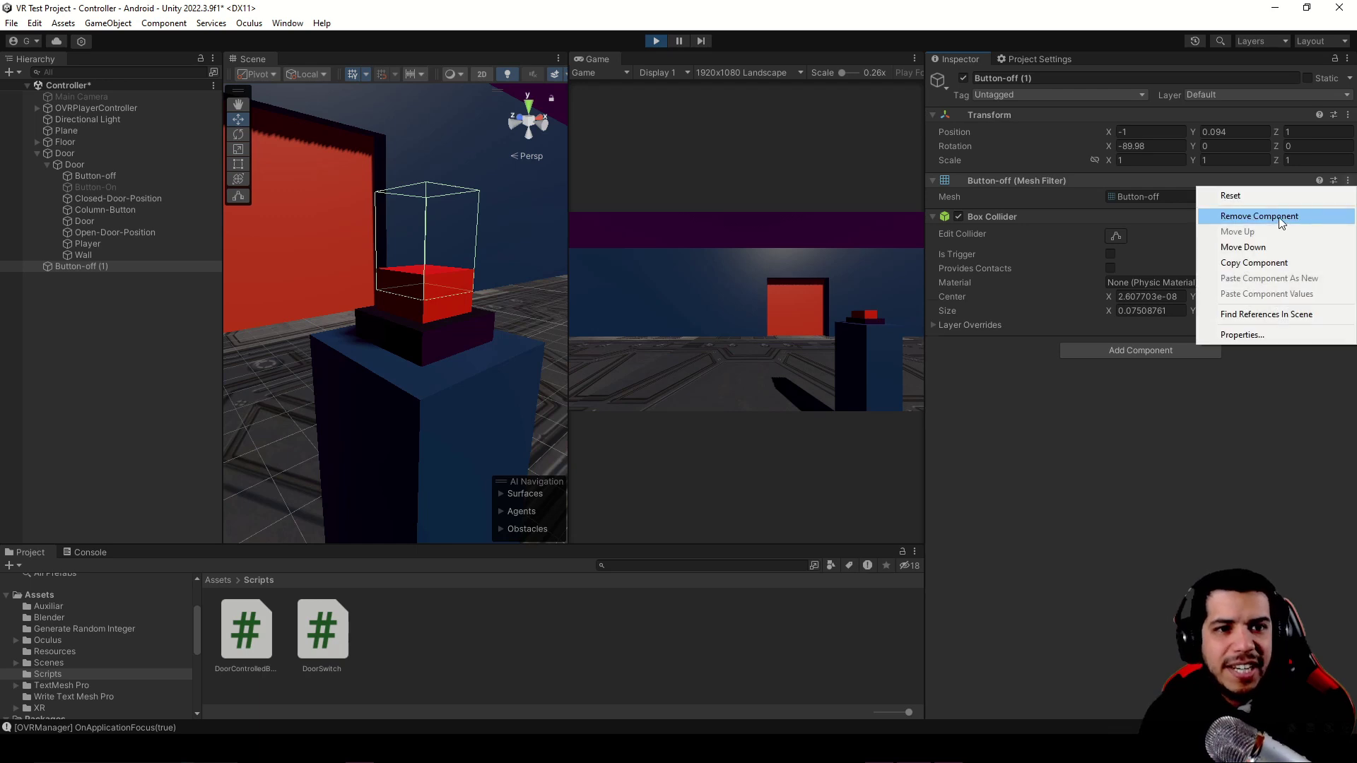
click(1281, 218)
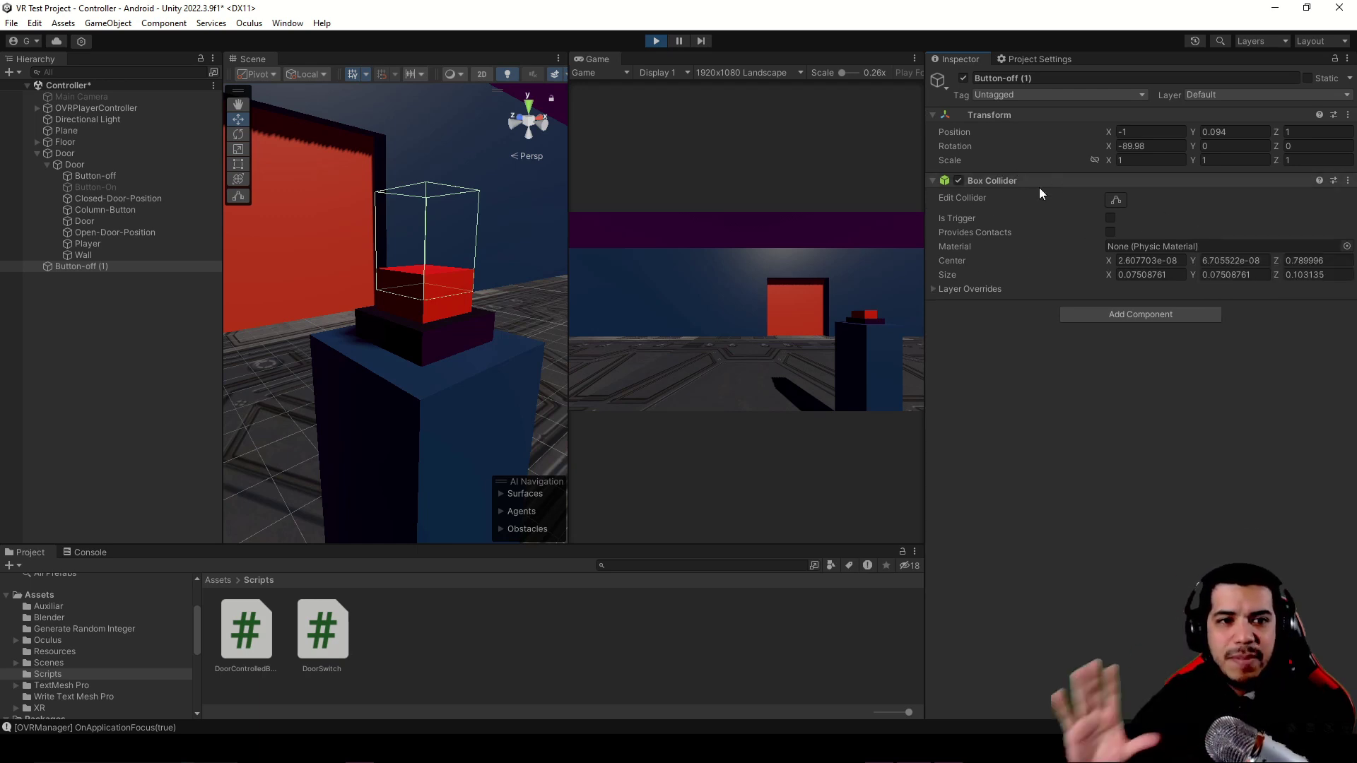
- Stretch the Button-off (1) collider box wider over the button
click(79, 163)
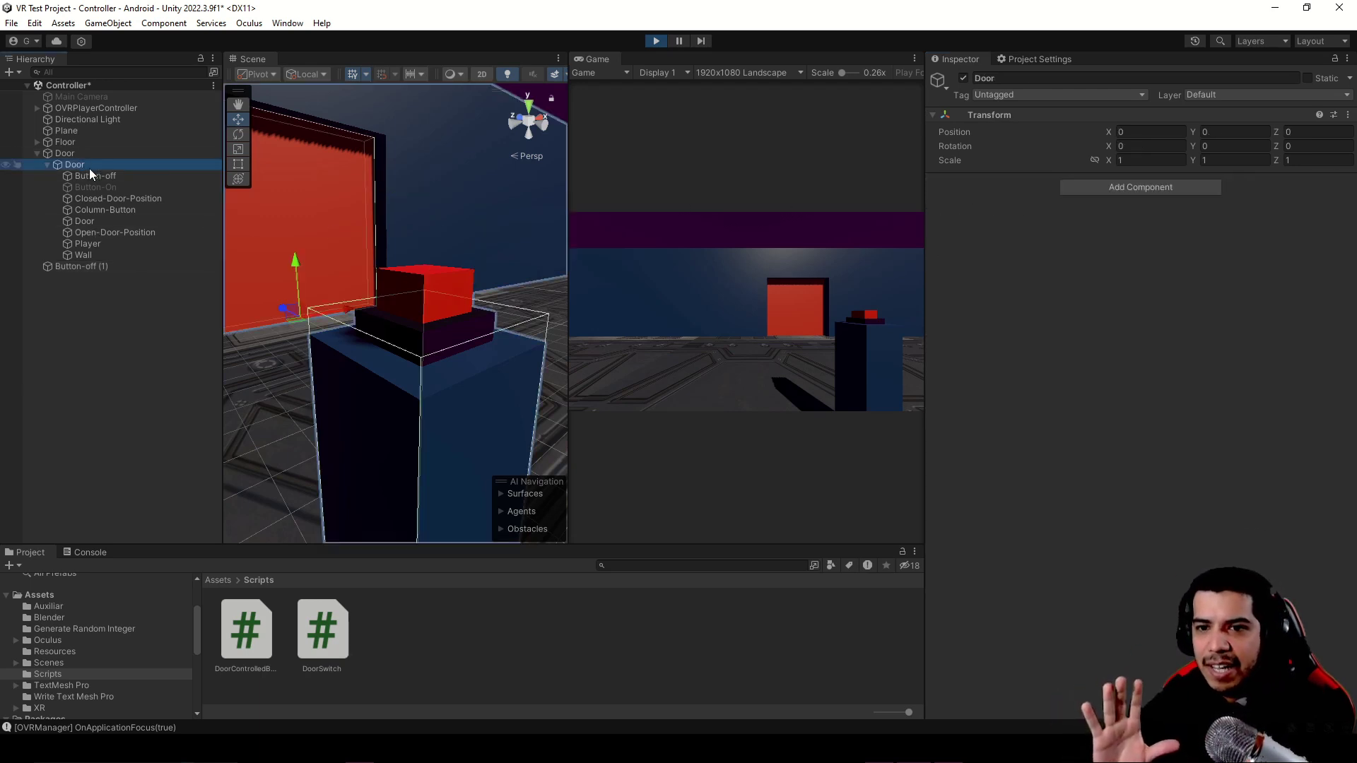
middle_drag(396, 353, 394, 251)
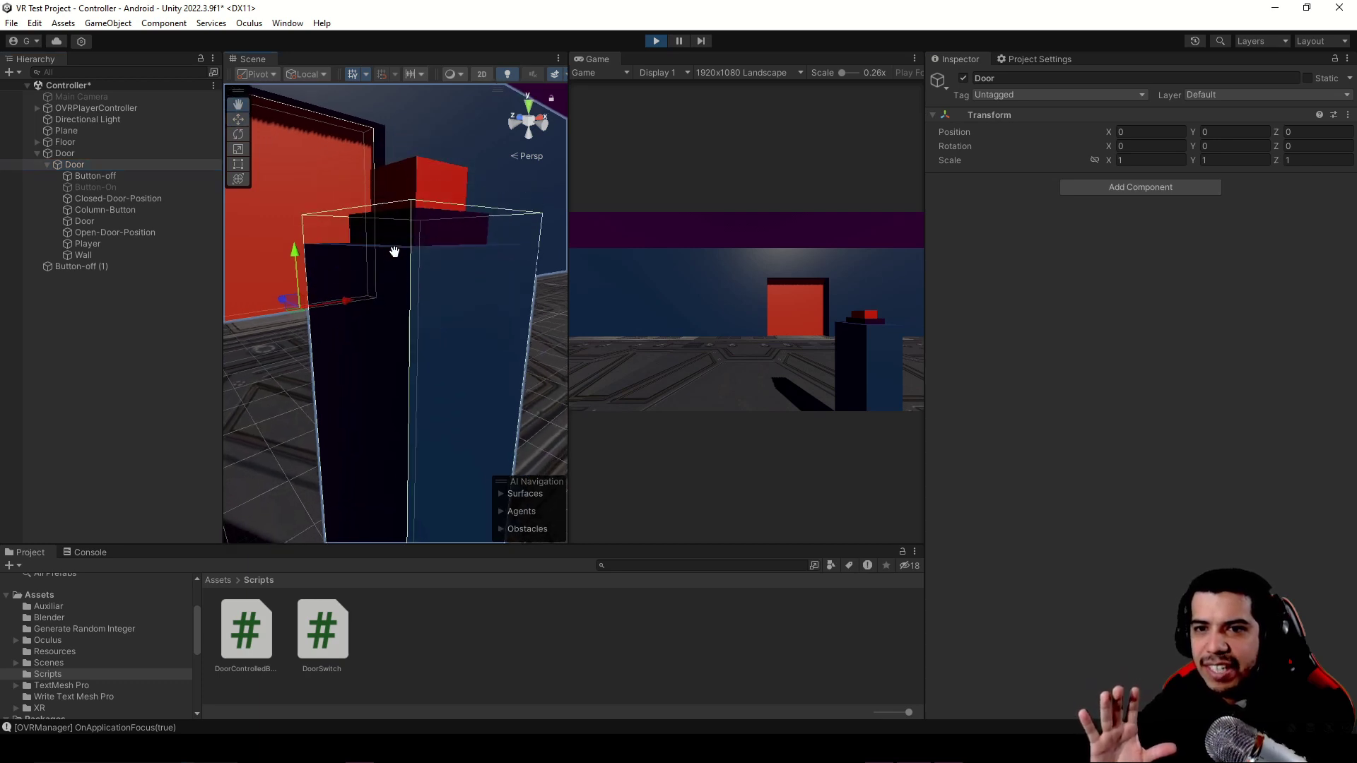
ctrl+click(79, 266)
middle_drag(396, 177, 395, 251)
alt+drag(396, 250, 332, 272)
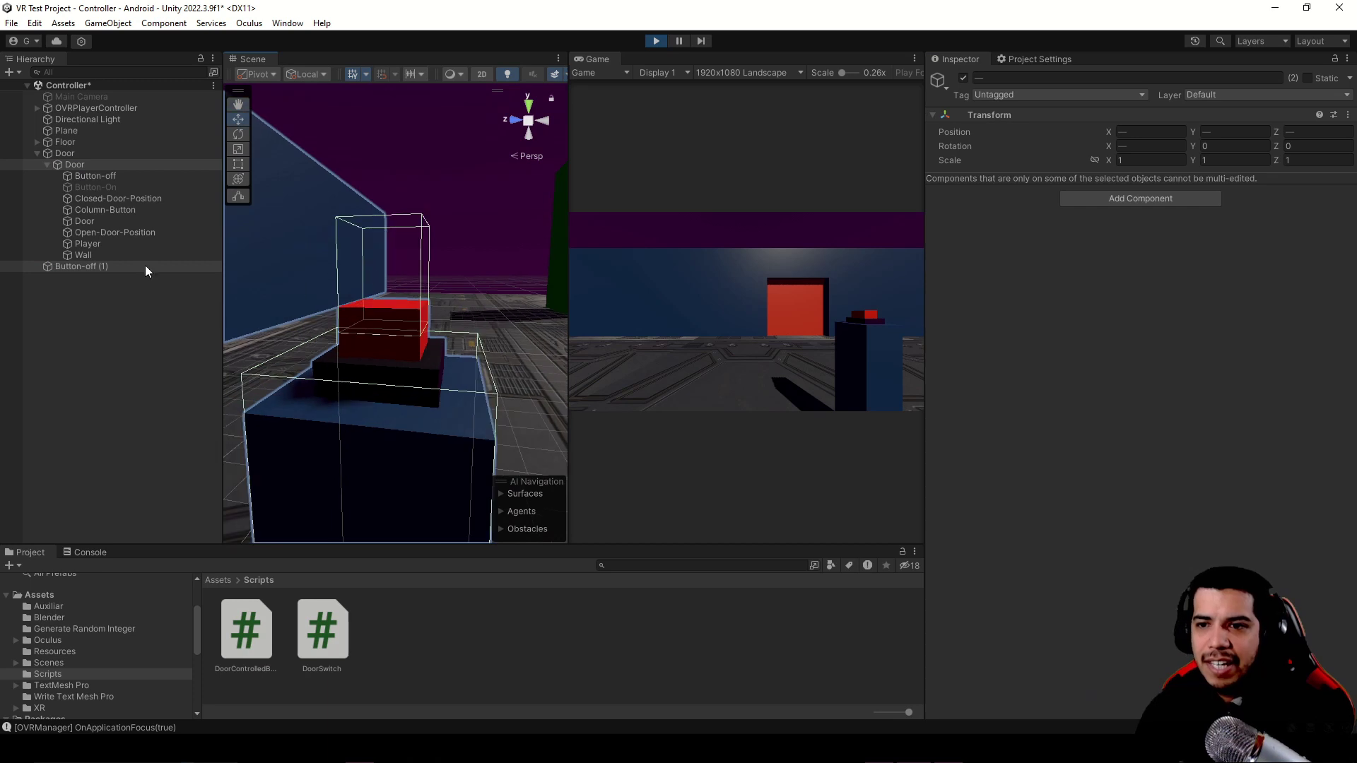
click(82, 267)
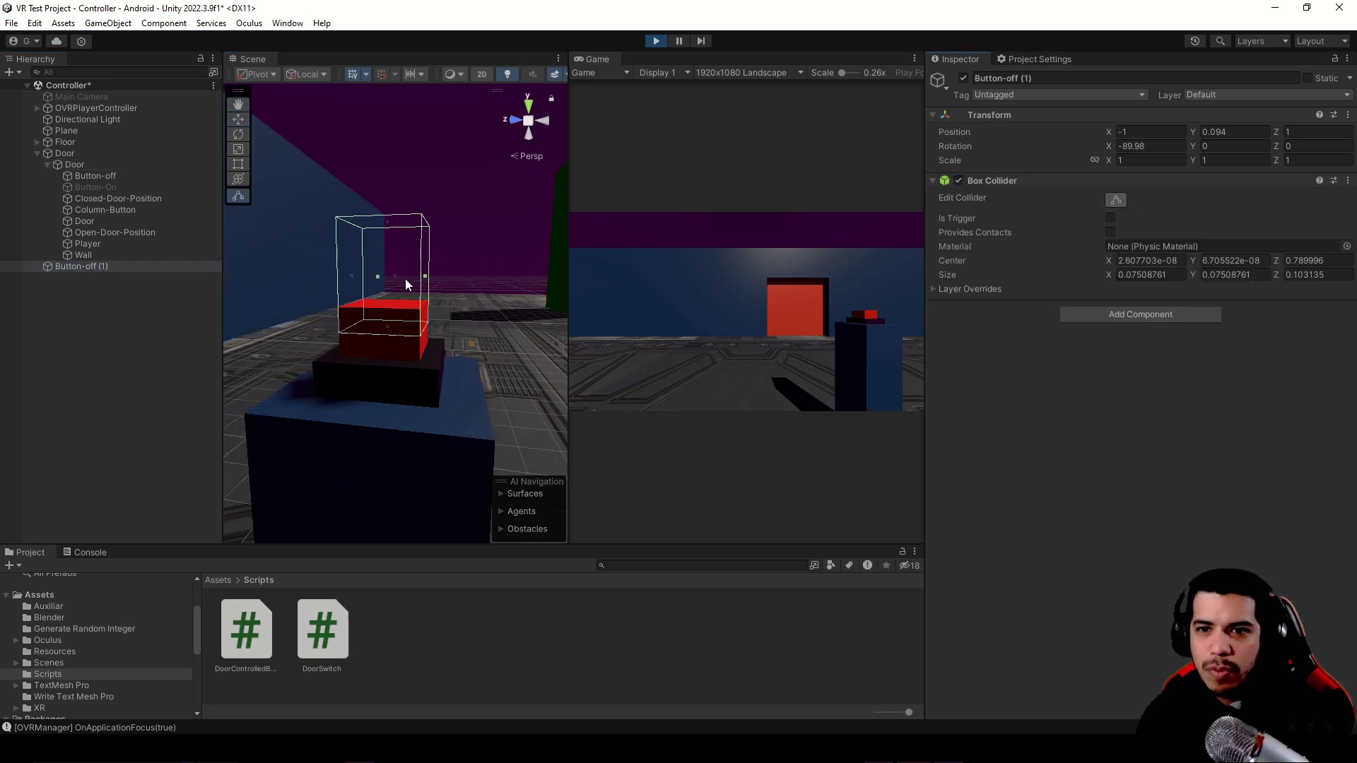
drag(425, 275, 447, 281)
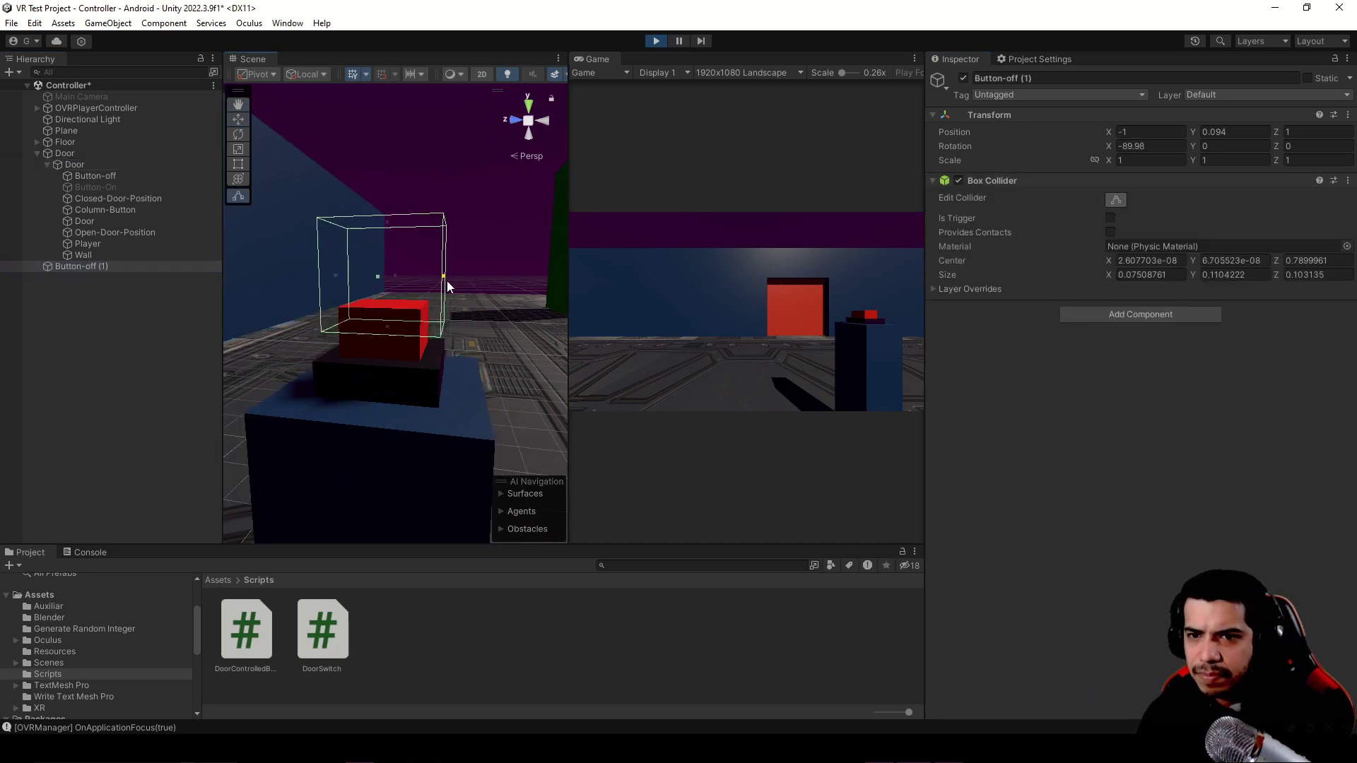
drag(379, 277, 371, 294)
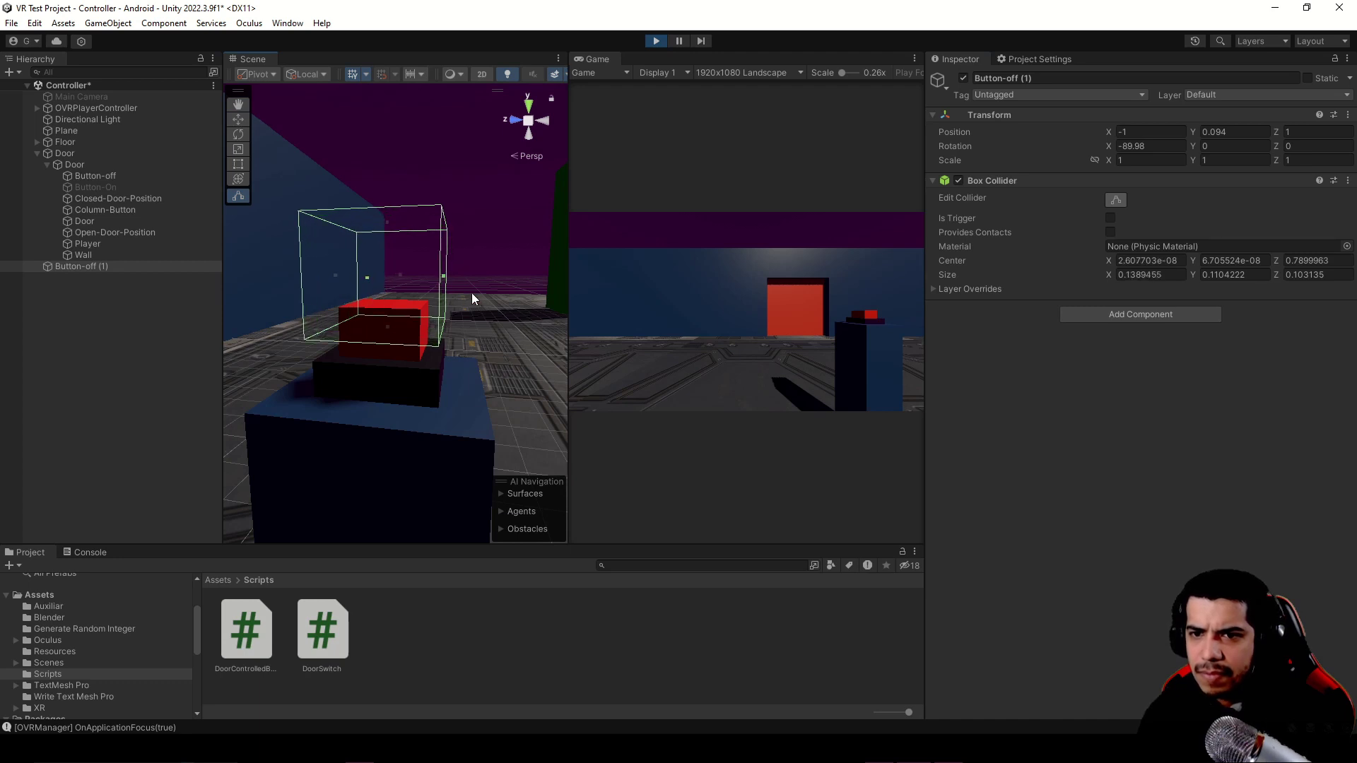
scroll(472, 292, up, 3)
alt+drag(469, 283, 398, 273)
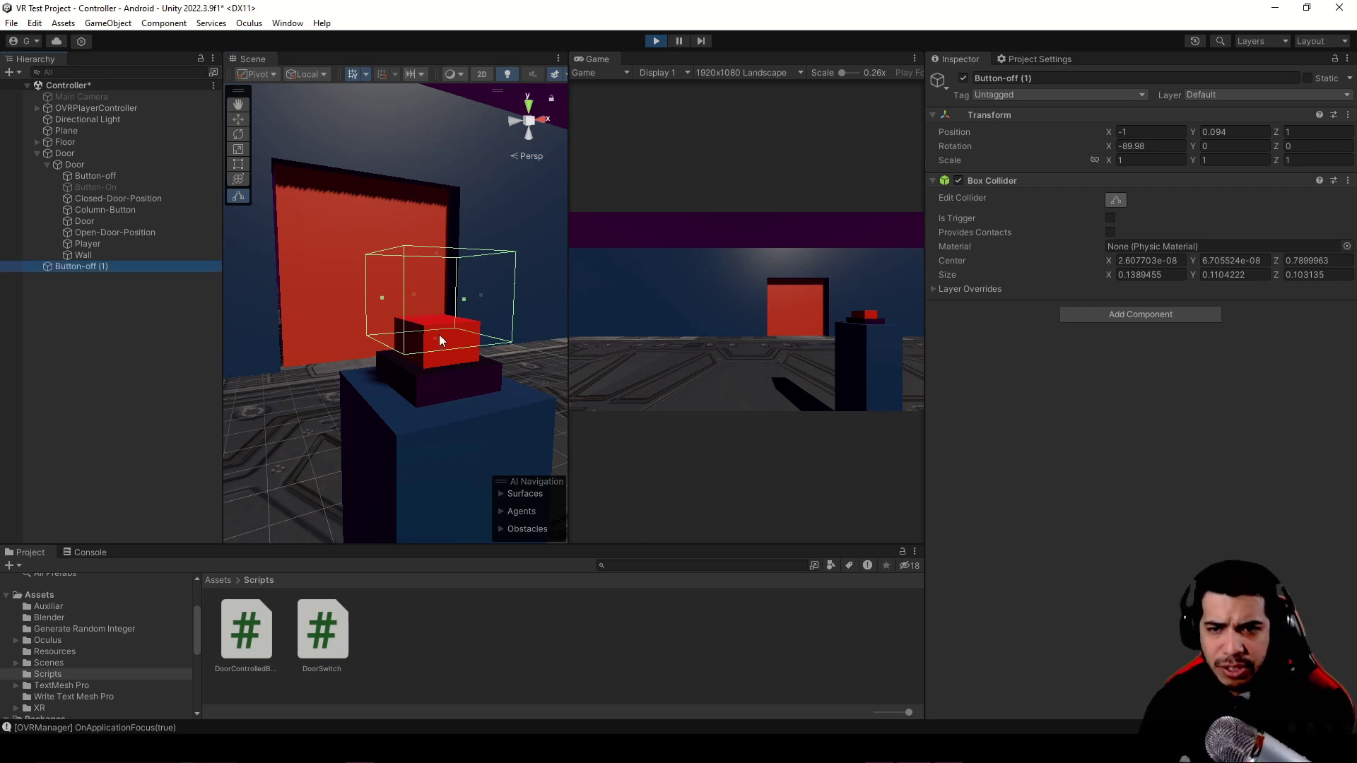
- Rename Button-off (1) to 'Switch'
key(F2)
text(S)
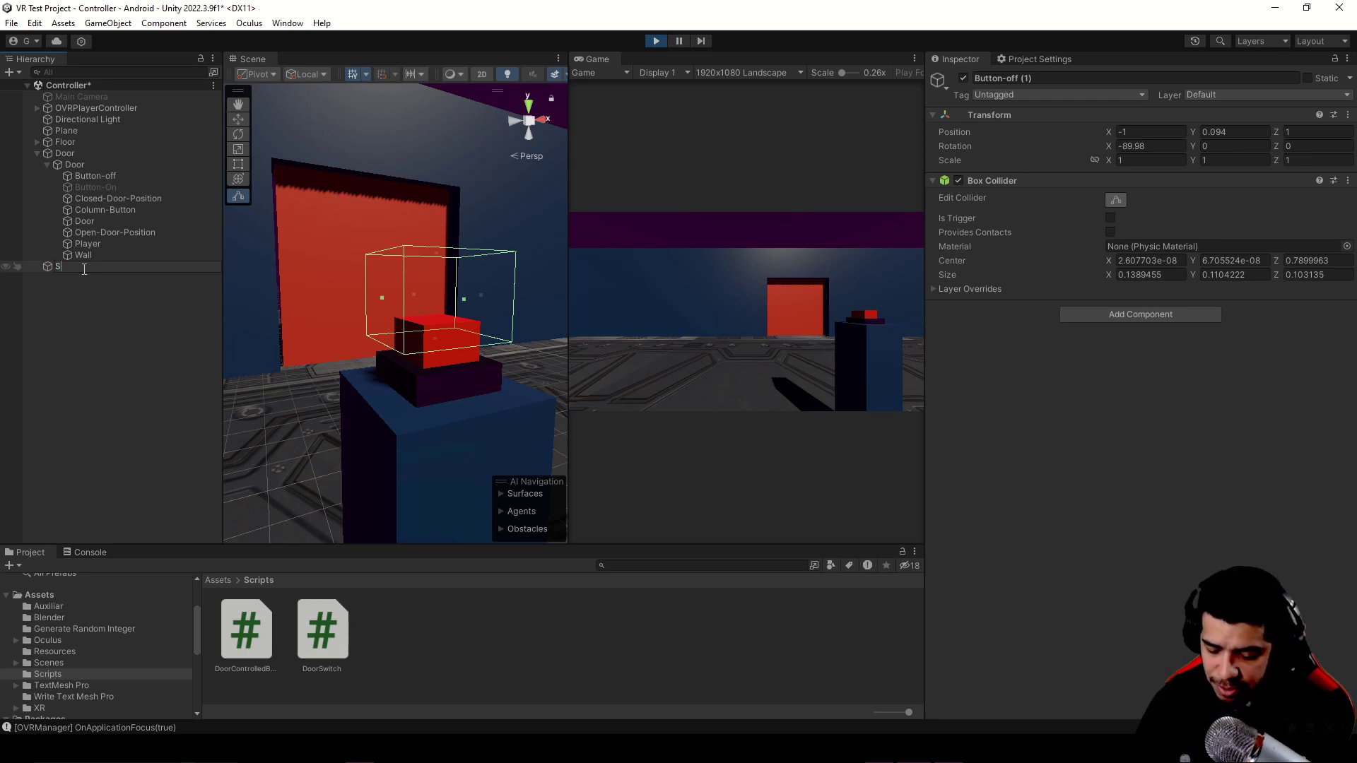
text(witch)
key(Return)
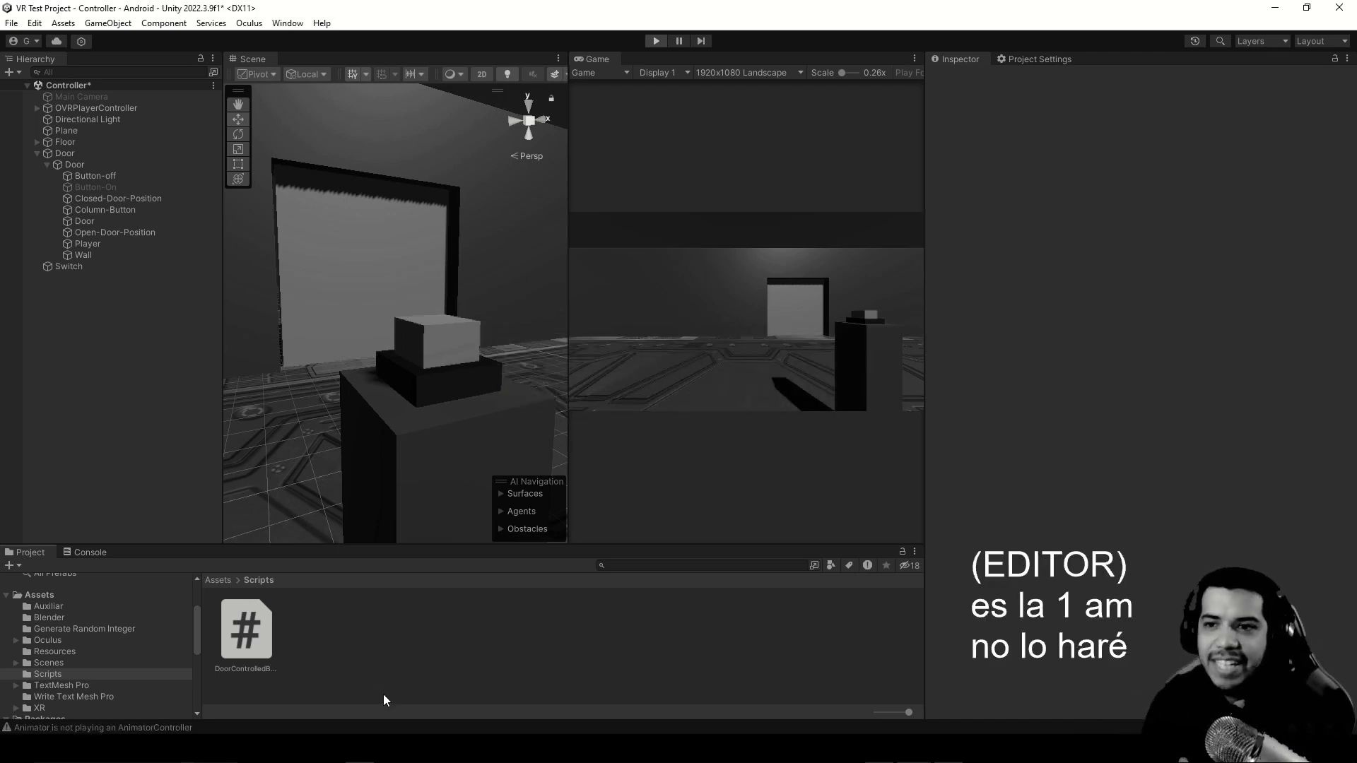
click(77, 265)
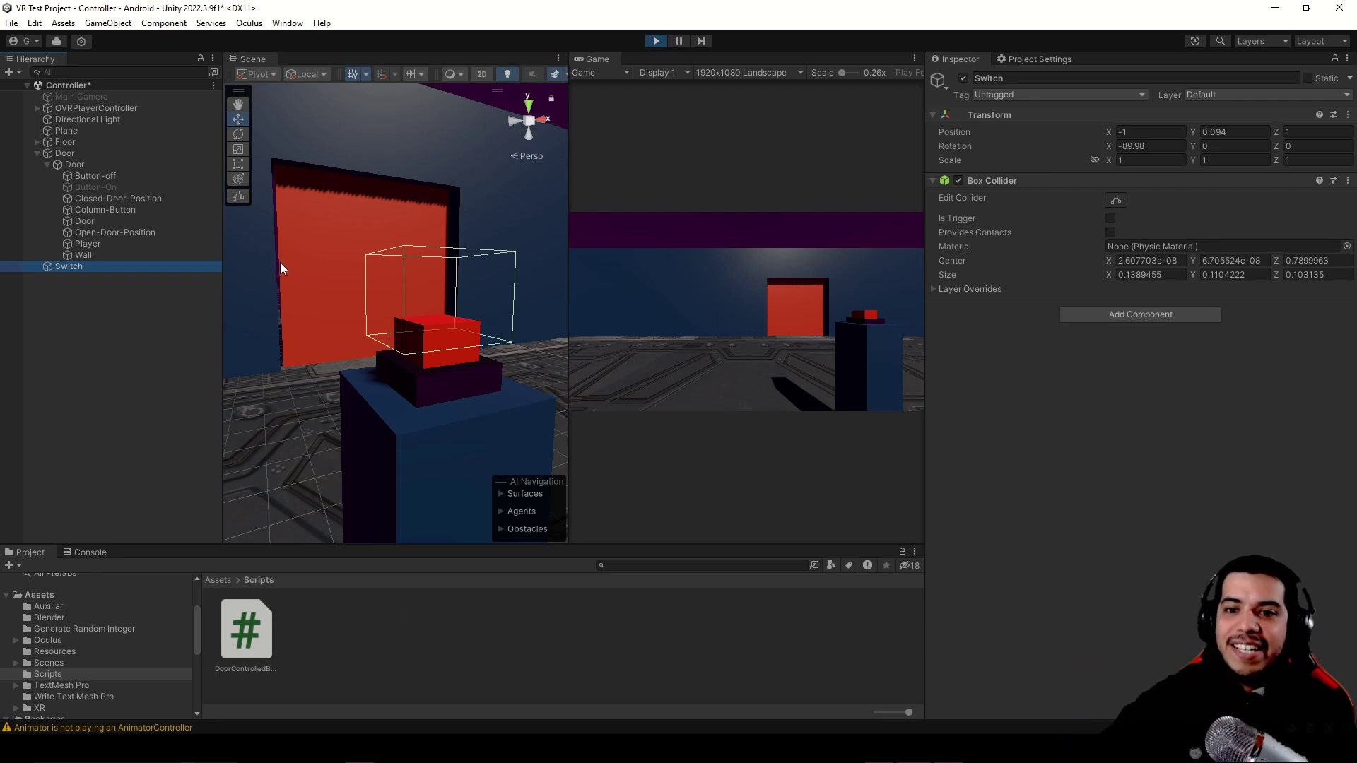
- Create a C# script named DoorSwitch in the Scripts folder
right_click(334, 645)
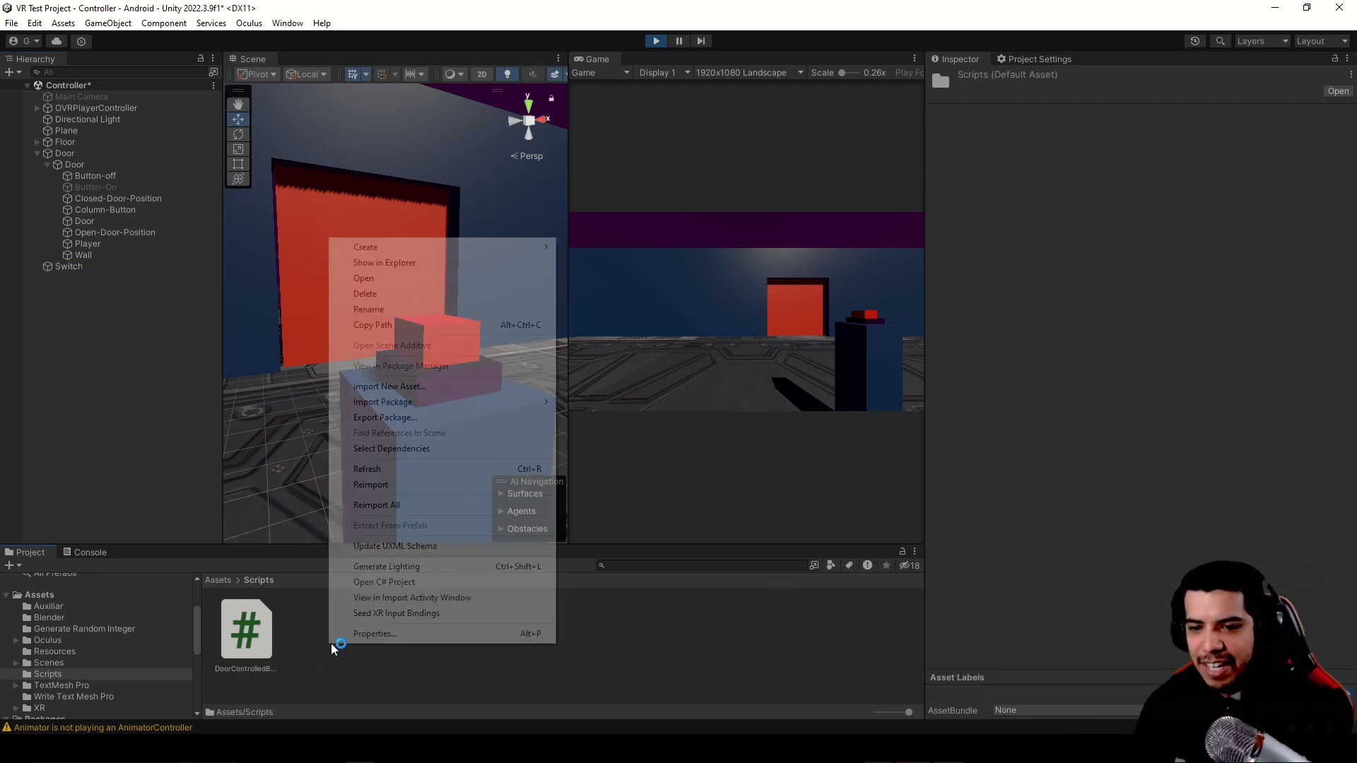
mouse_move(464, 242)
click(631, 100)
text(DoorSwitch)
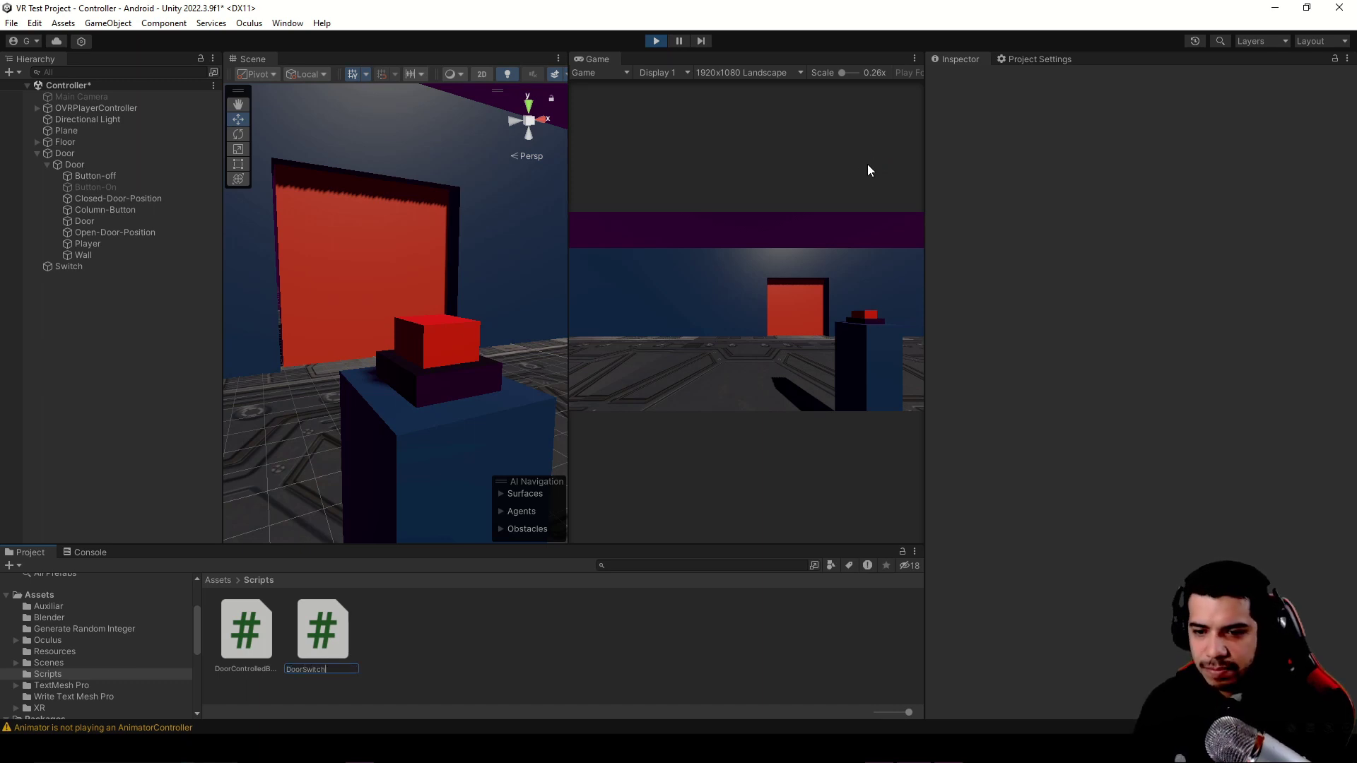
key(Return)
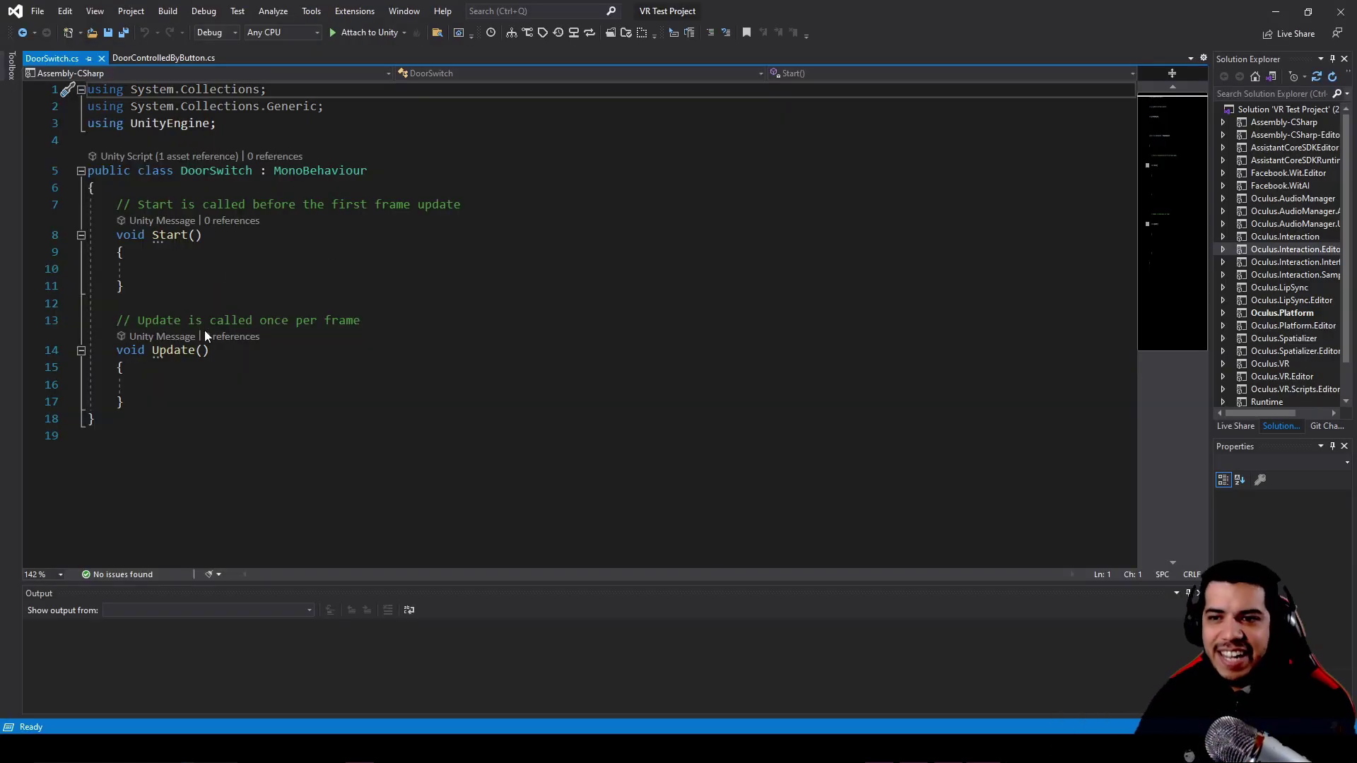
- Minimize Visual Studio, leaving DoorSwitch with its default template
click(163, 417)
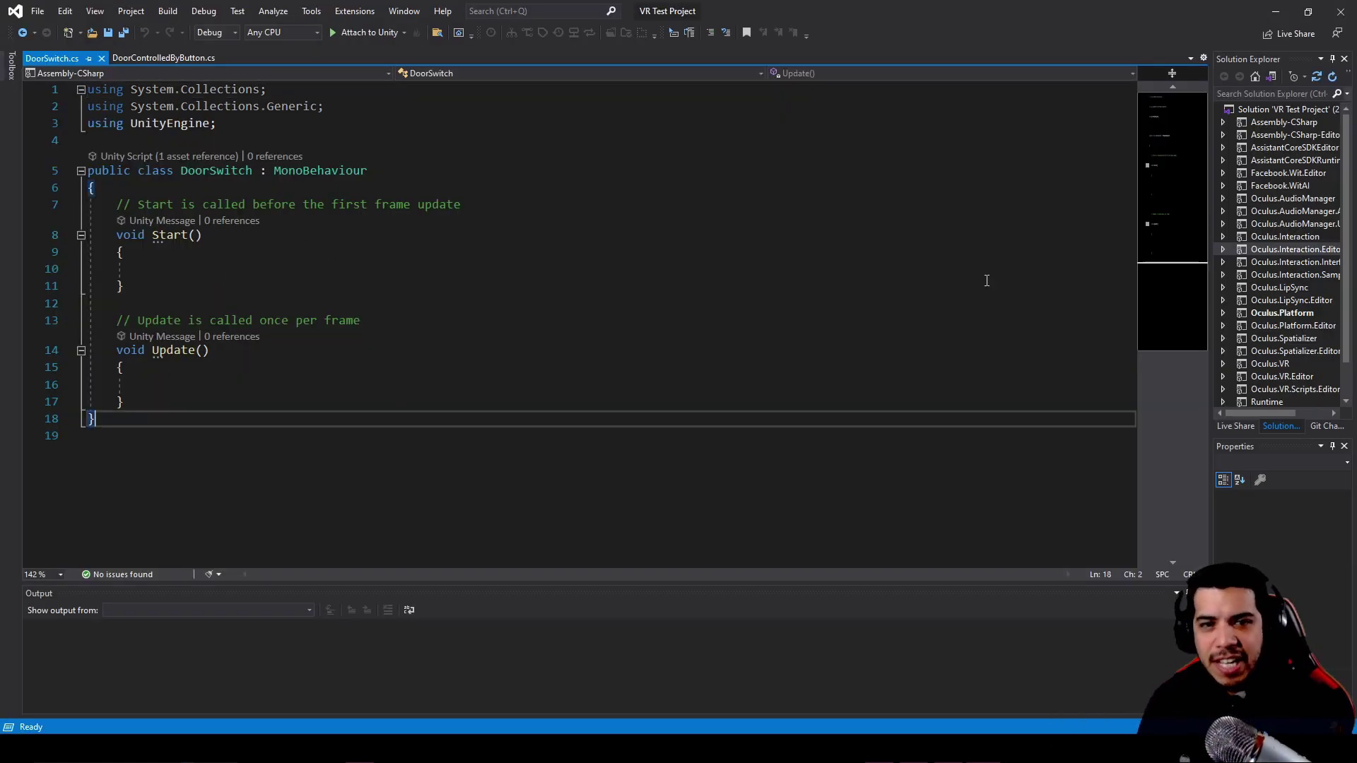
click(1276, 12)
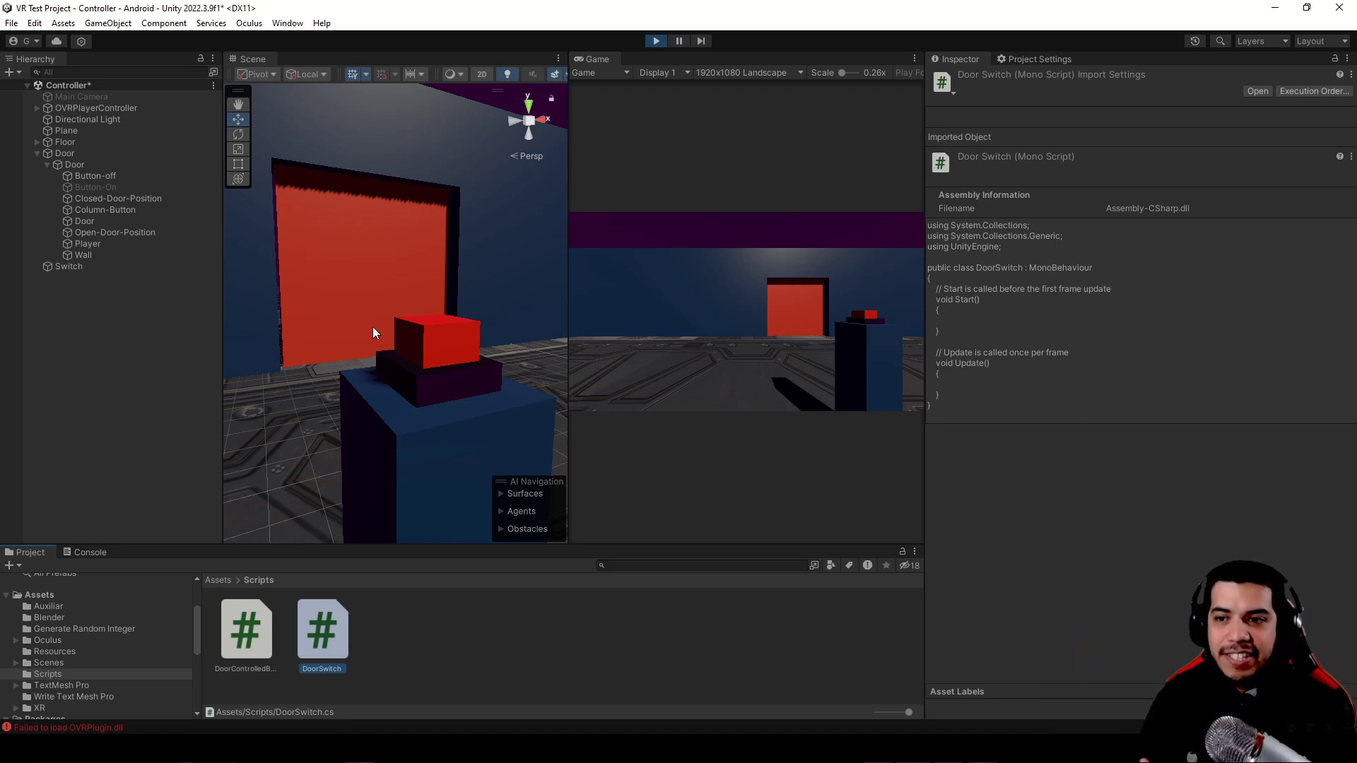
- Select Switch, then Door, to review its DoorControlledByButton settings with door speed 2
click(58, 266)
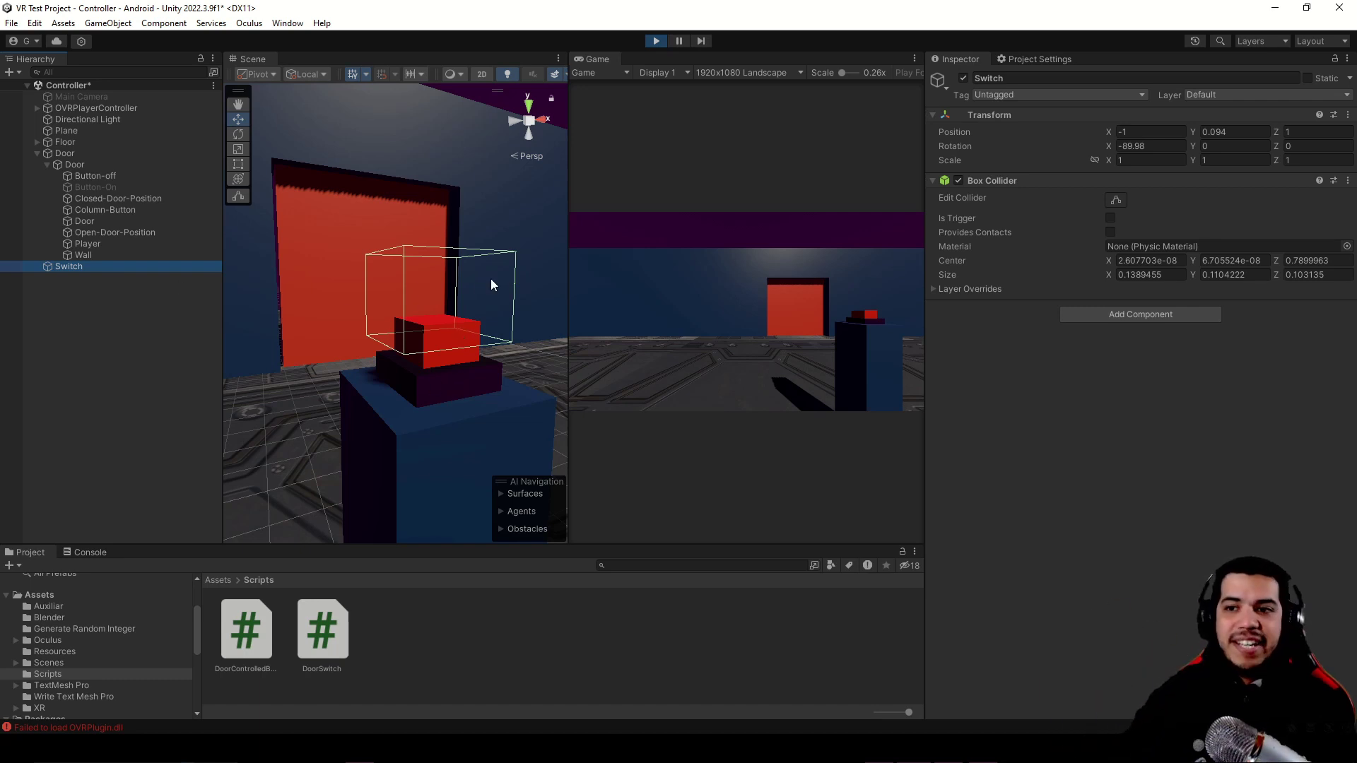
click(84, 154)
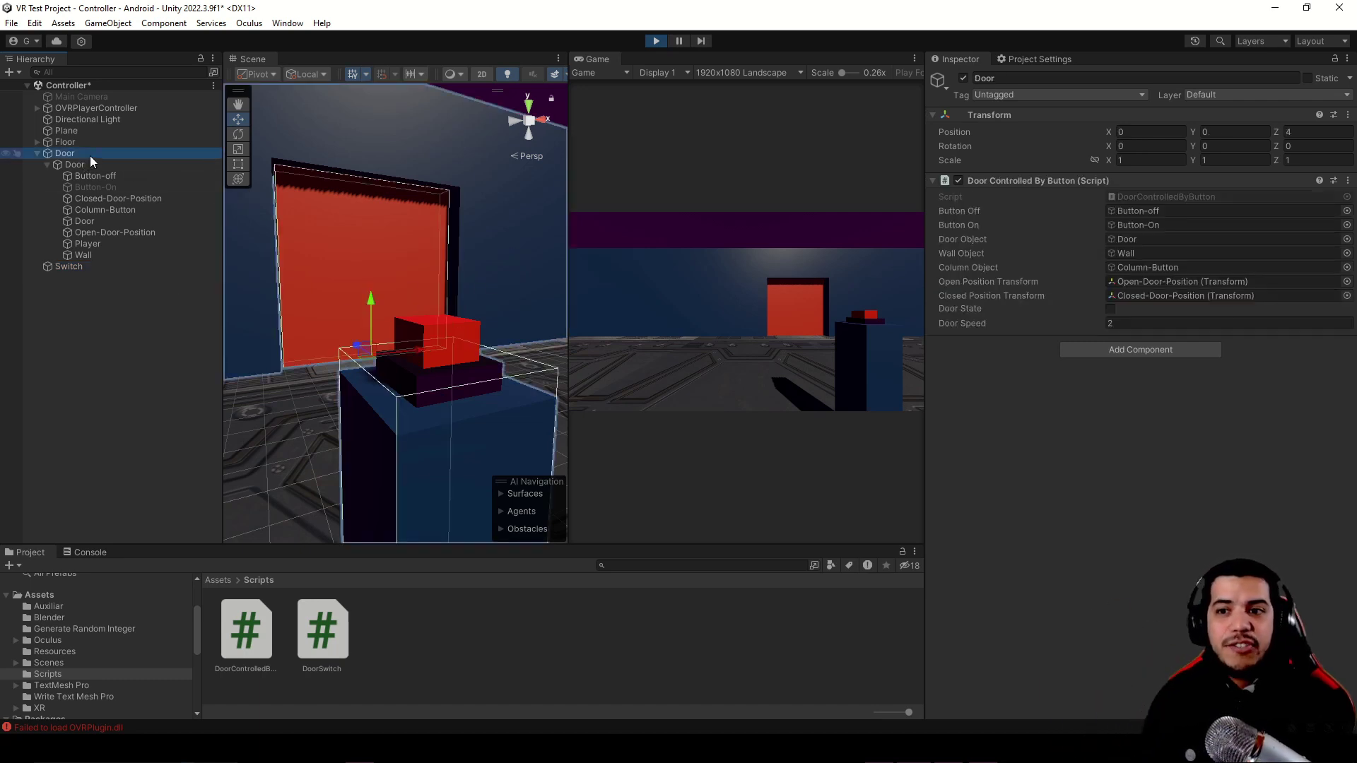
- Open DoorControlledByButton.cs and highlight its OpenDoor method
double_click(1157, 195)
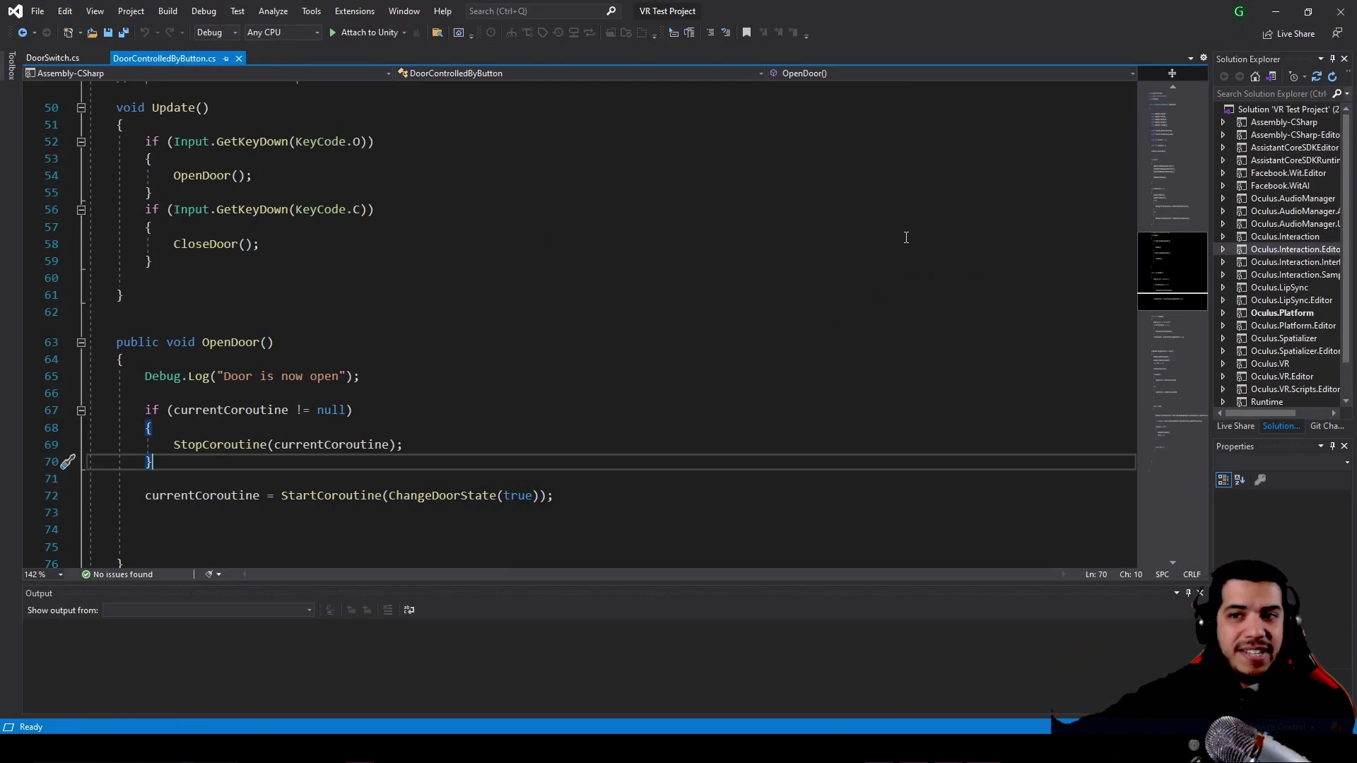
scroll(460, 372, up, 6)
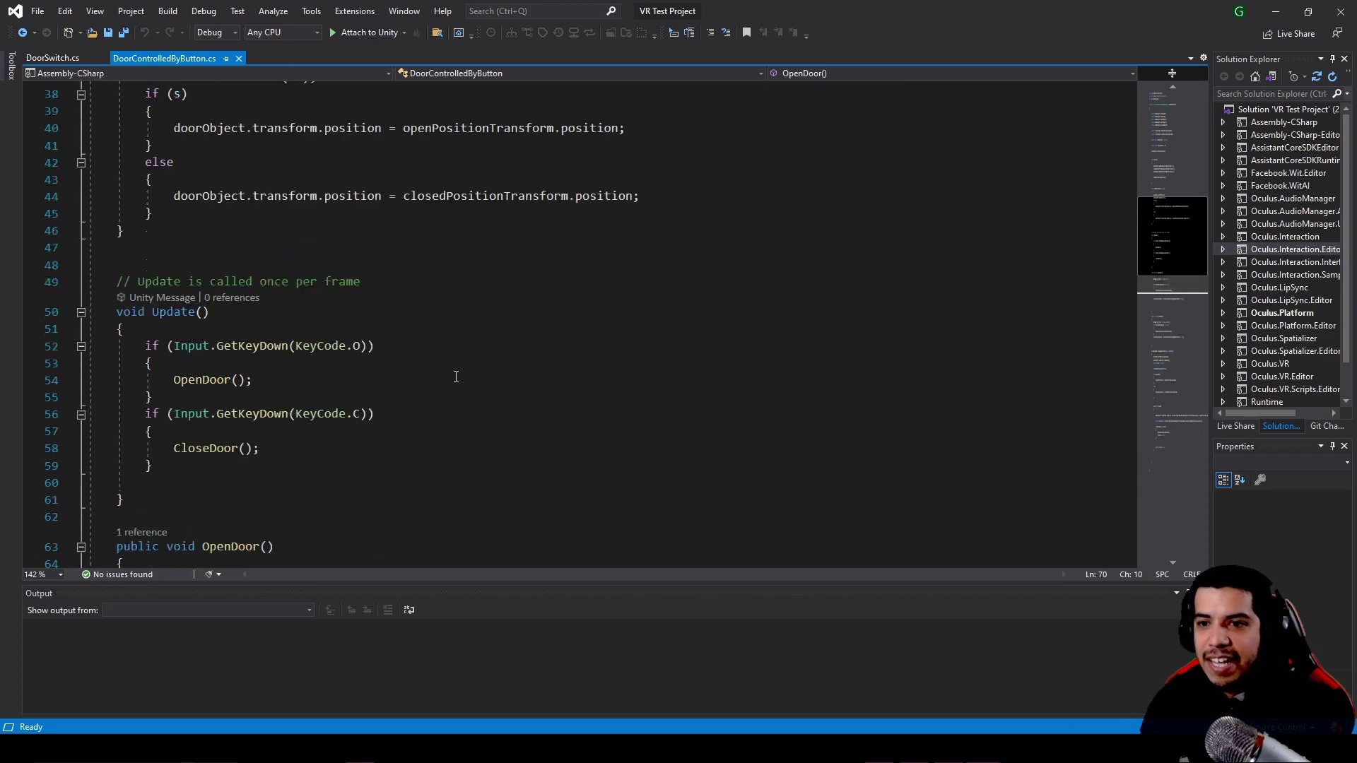
scroll(456, 370, down, 6)
scroll(283, 340, down, 1)
drag(118, 295, 92, 531)
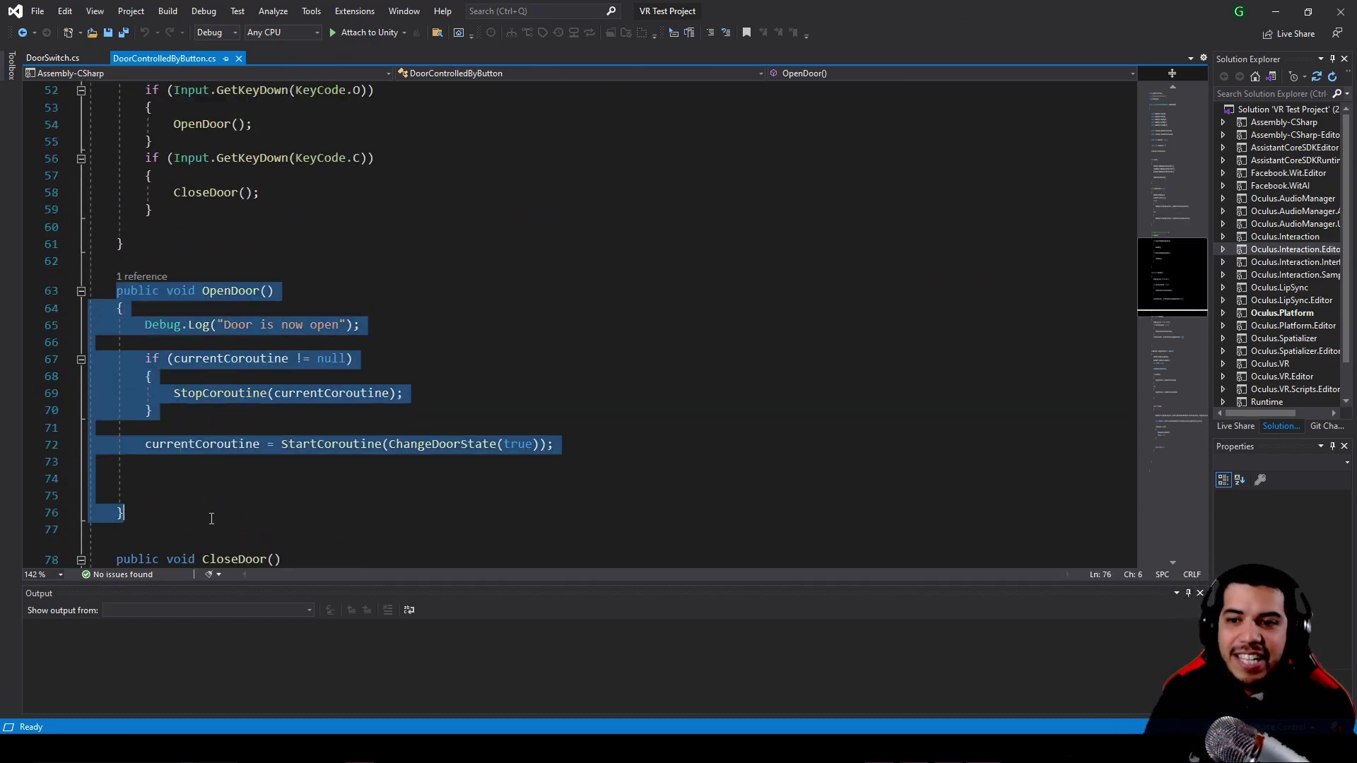
click(159, 496)
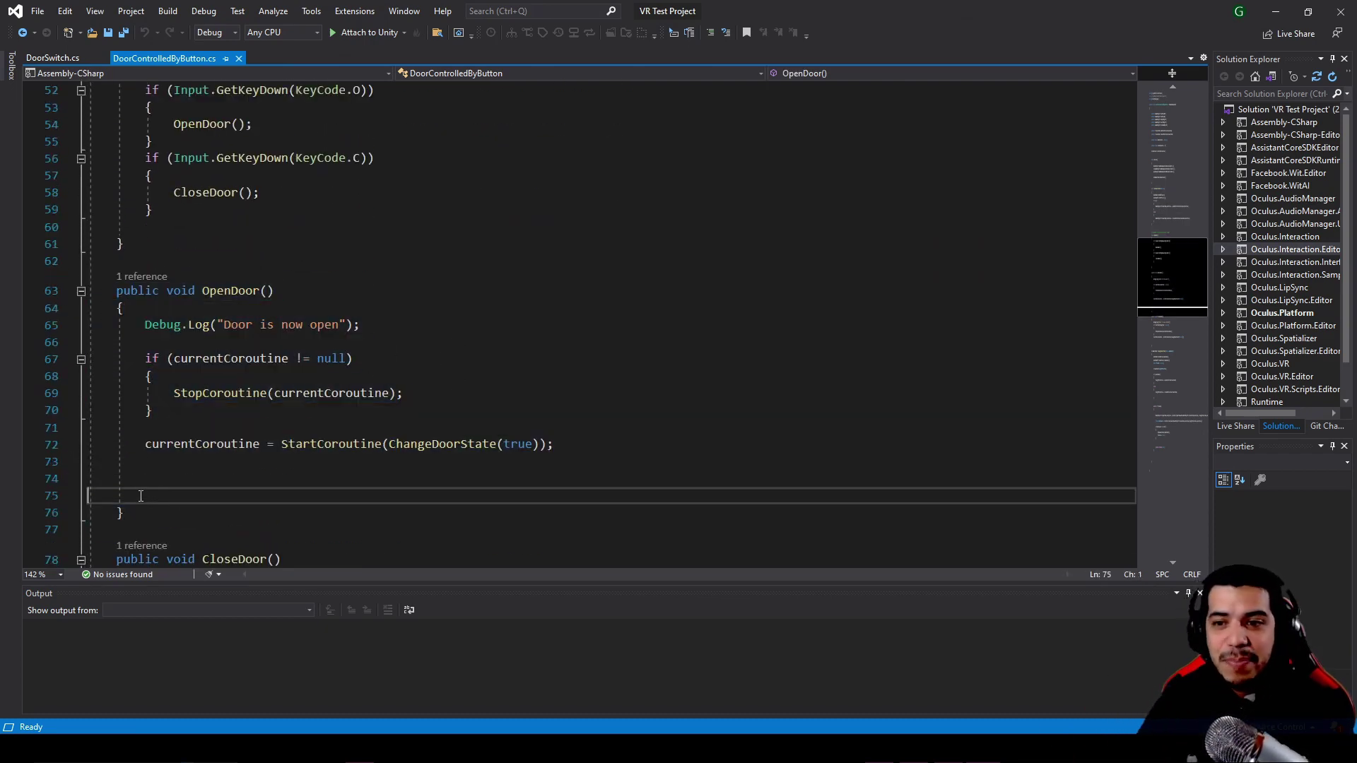
drag(112, 290, 124, 513)
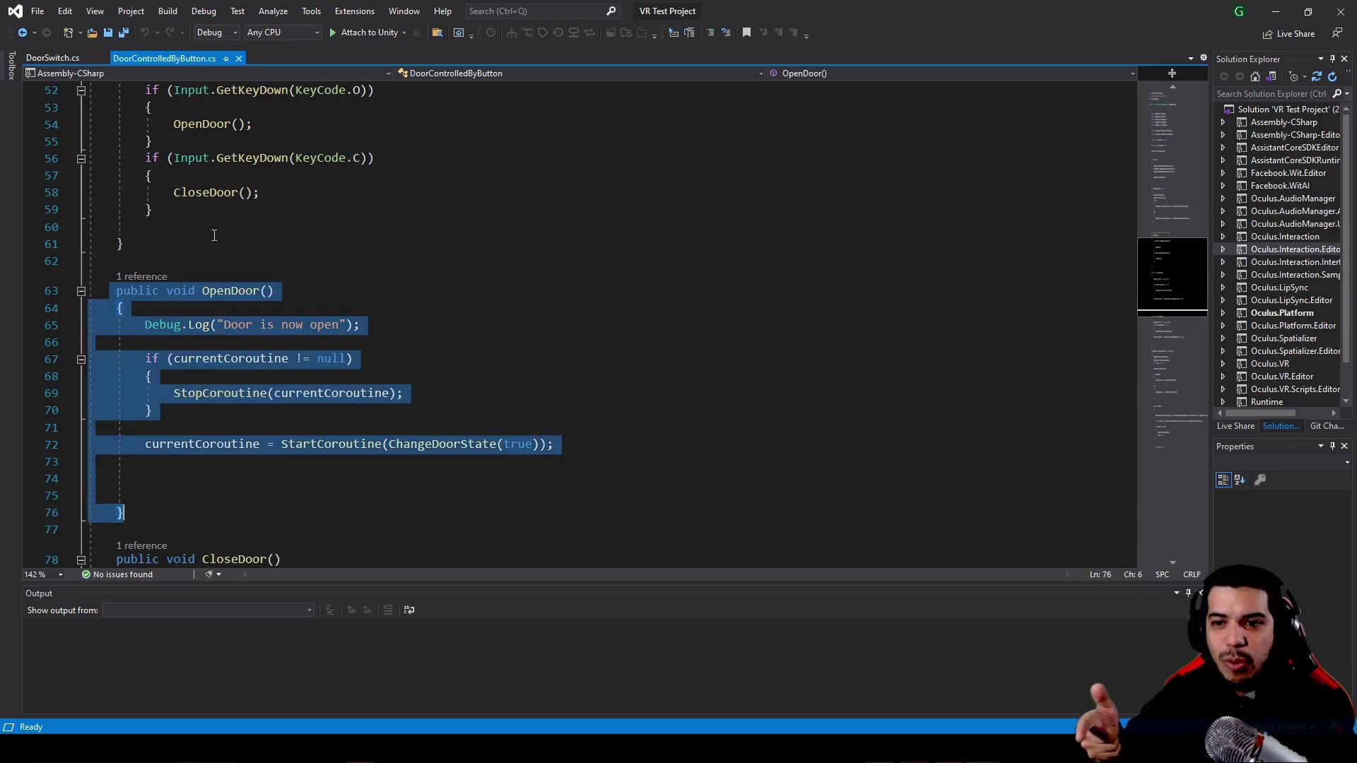
double_click(219, 291)
- Highlight the CloseDoor method, which calls ChangeDoorState with false
scroll(221, 311, down, 2)
scroll(222, 325, down, 3)
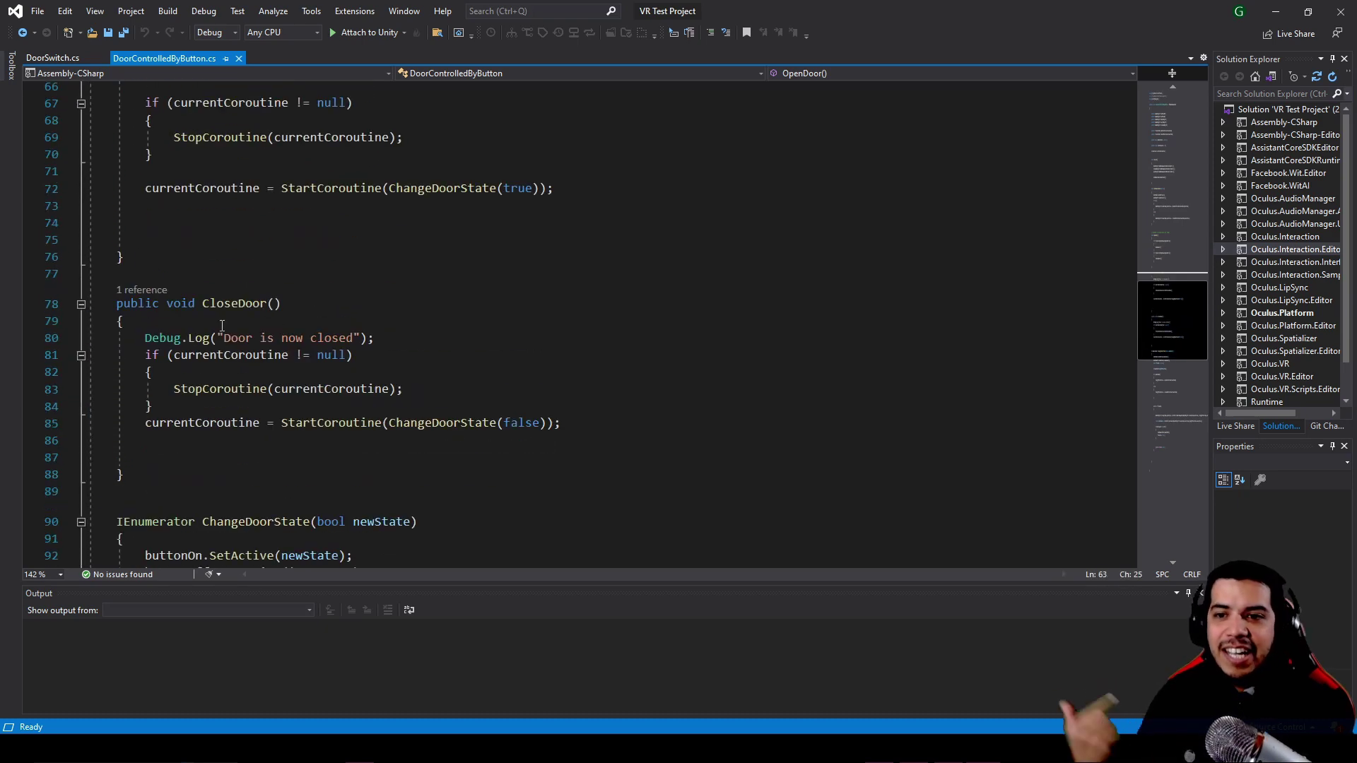
double_click(240, 304)
scroll(270, 336, up, 3)
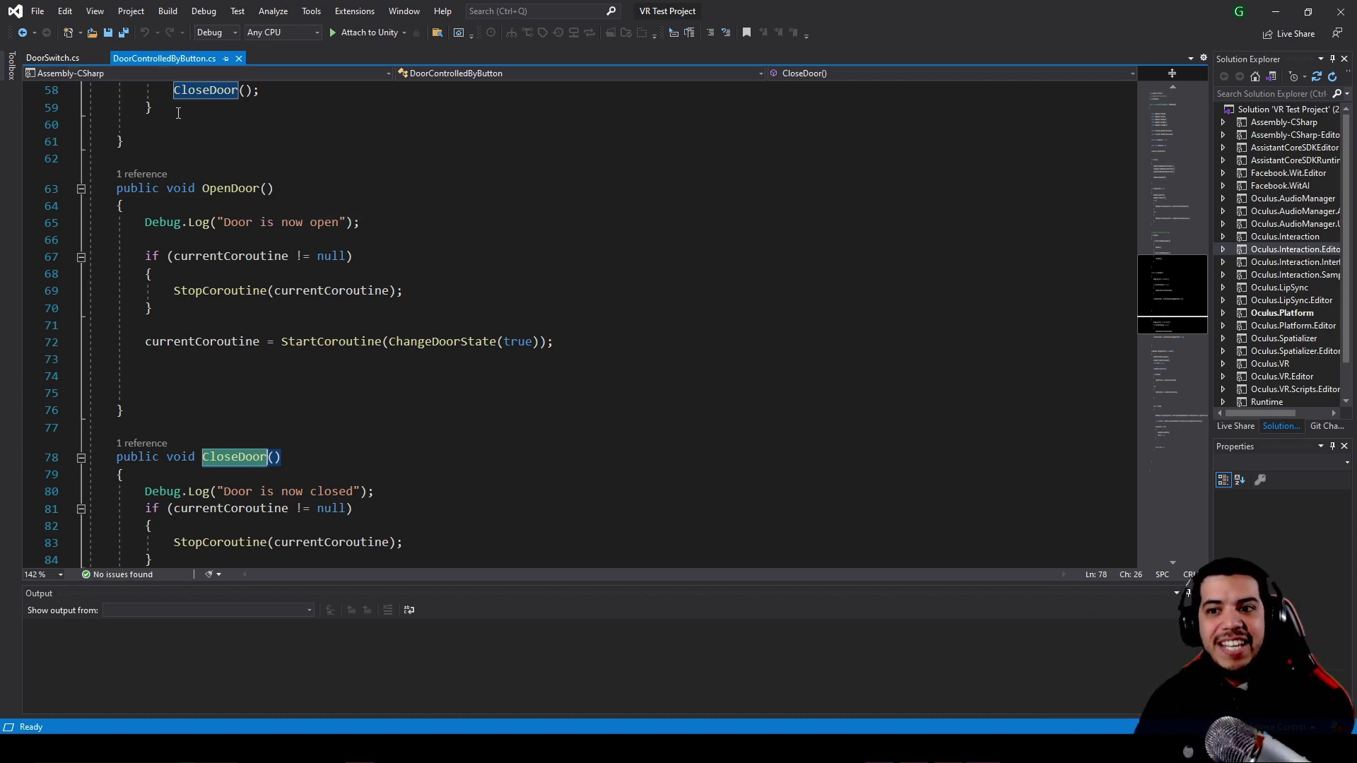
click(195, 457)
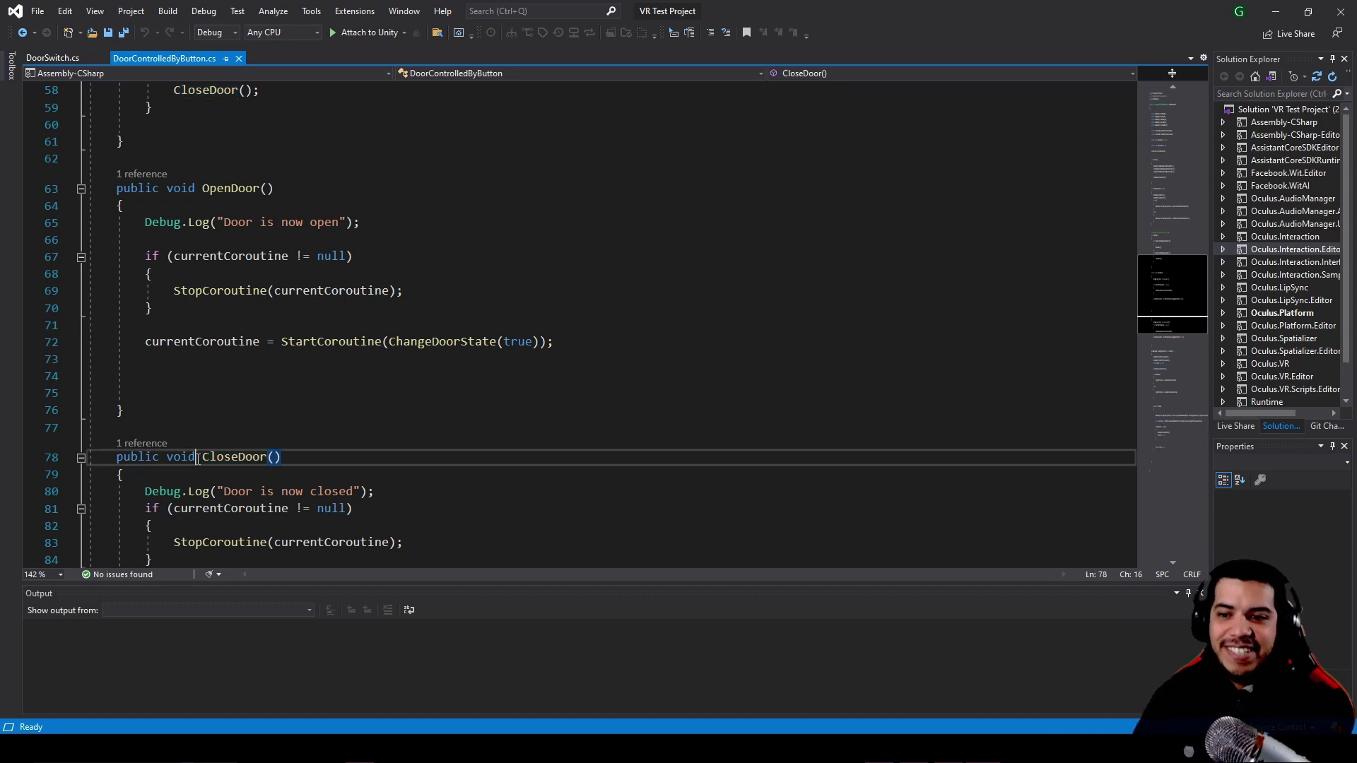
scroll(134, 375, down, 2)
drag(117, 356, 187, 529)
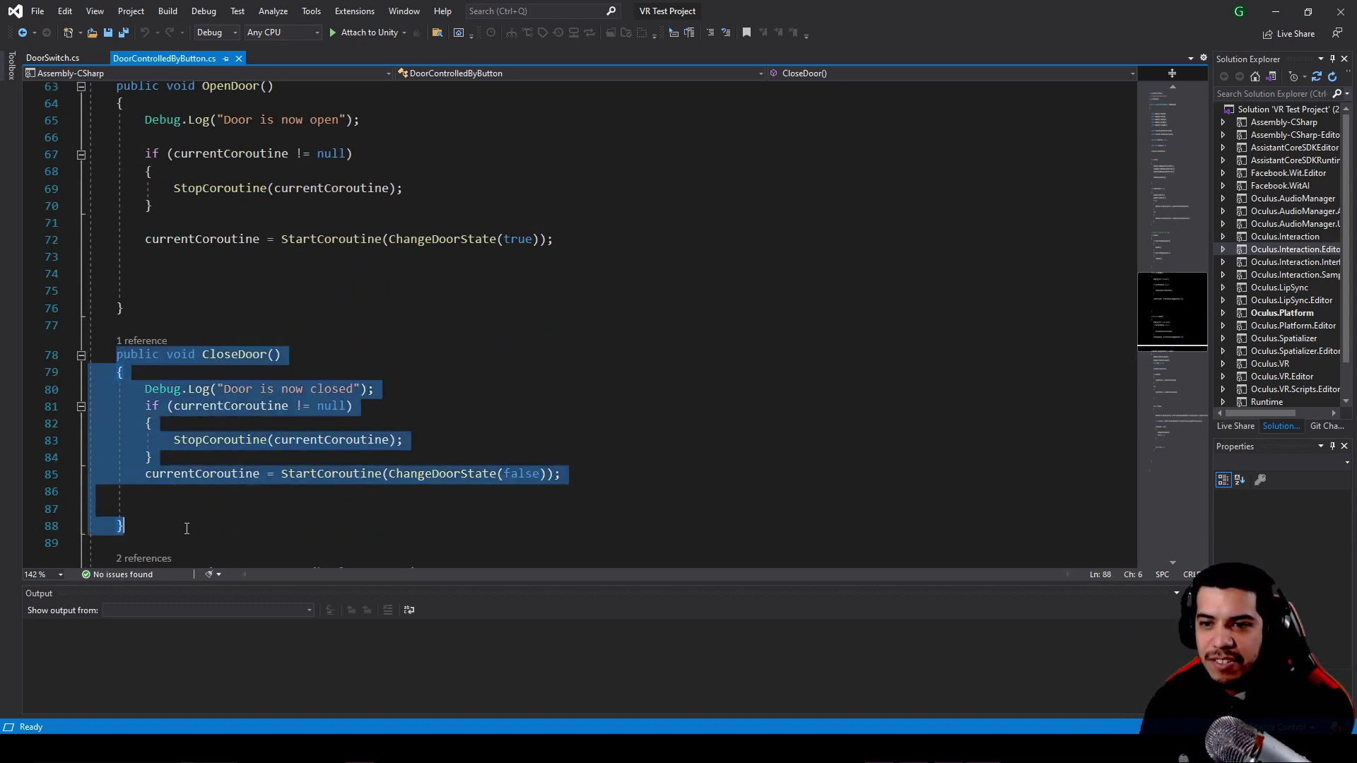
click(224, 506)
scroll(282, 283, up, 3)
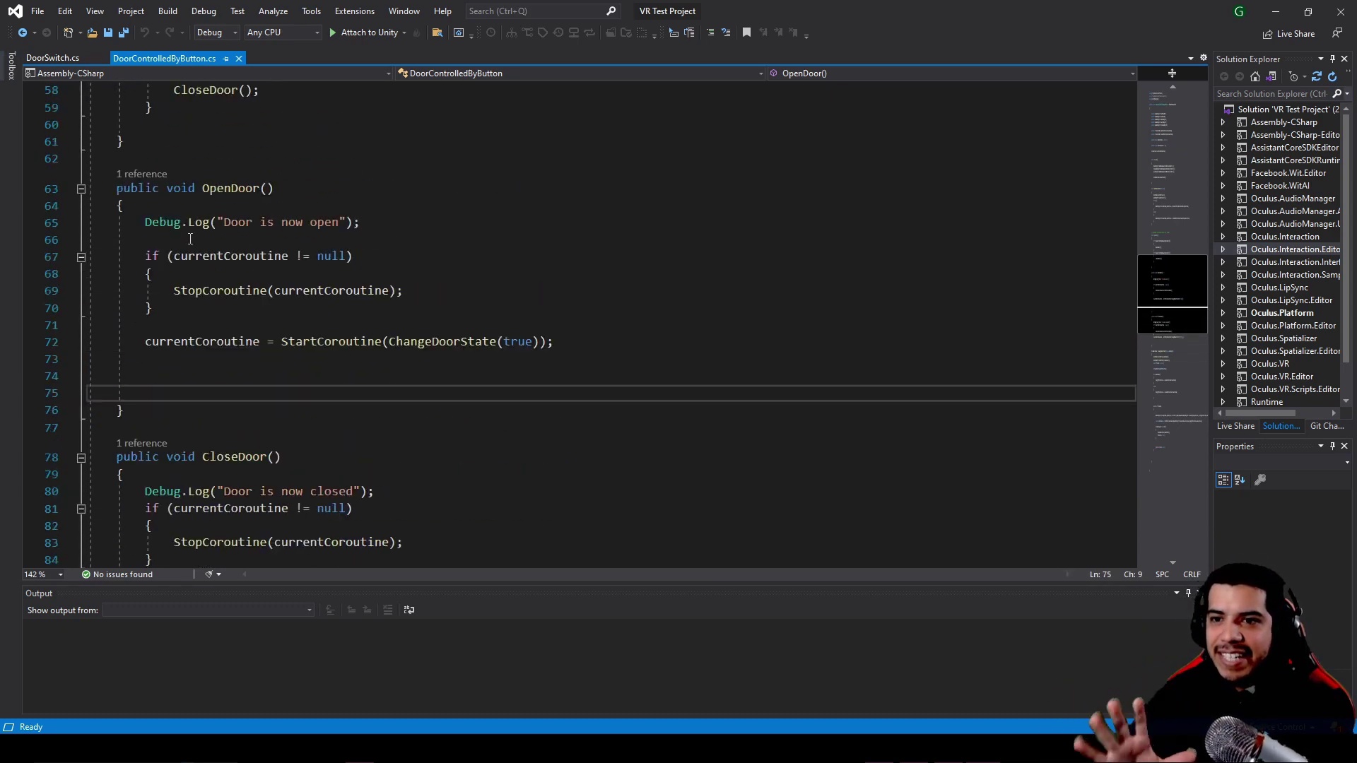
drag(116, 212, 243, 460)
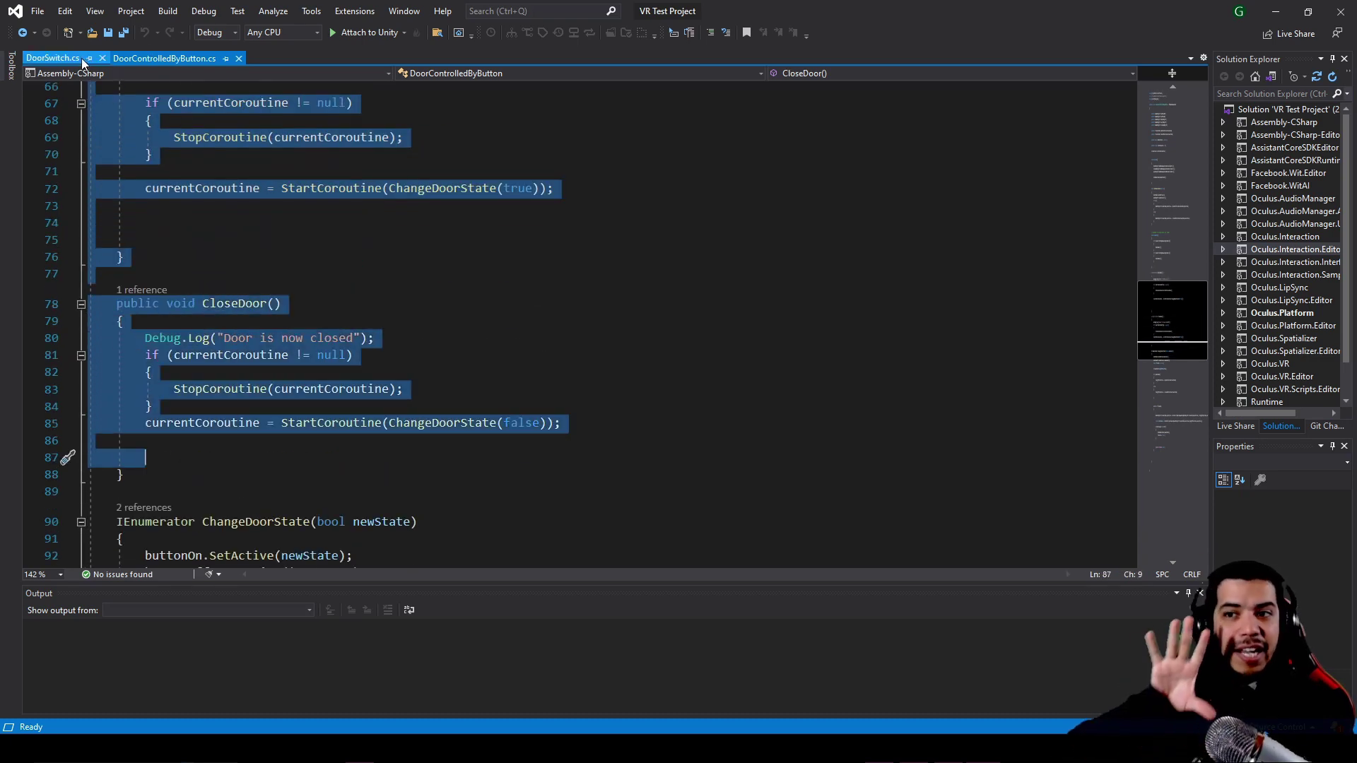
- Replace DoorSwitch's Start comment with a DoorControlledByButton field named myDoor and save
click(62, 58)
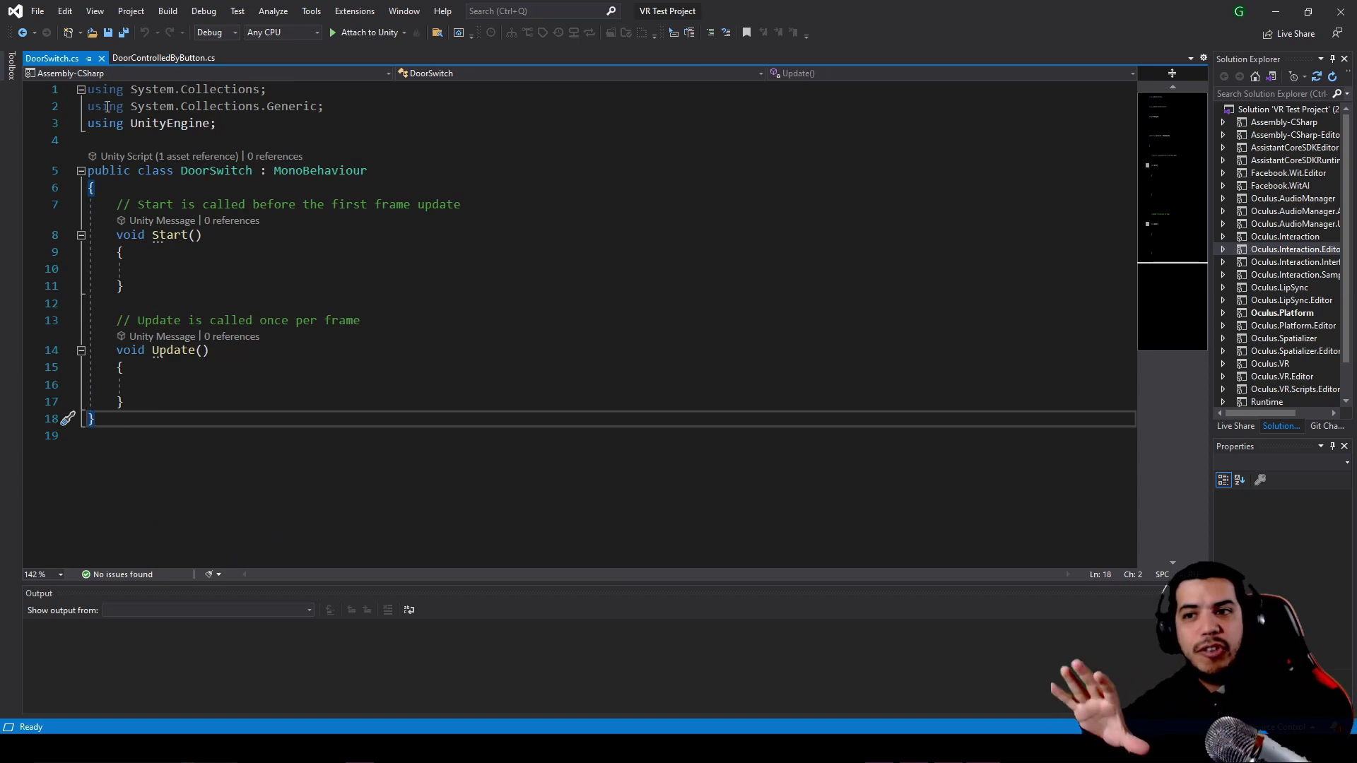
triple_click(173, 203)
key(ctrl+v)
key(Return)
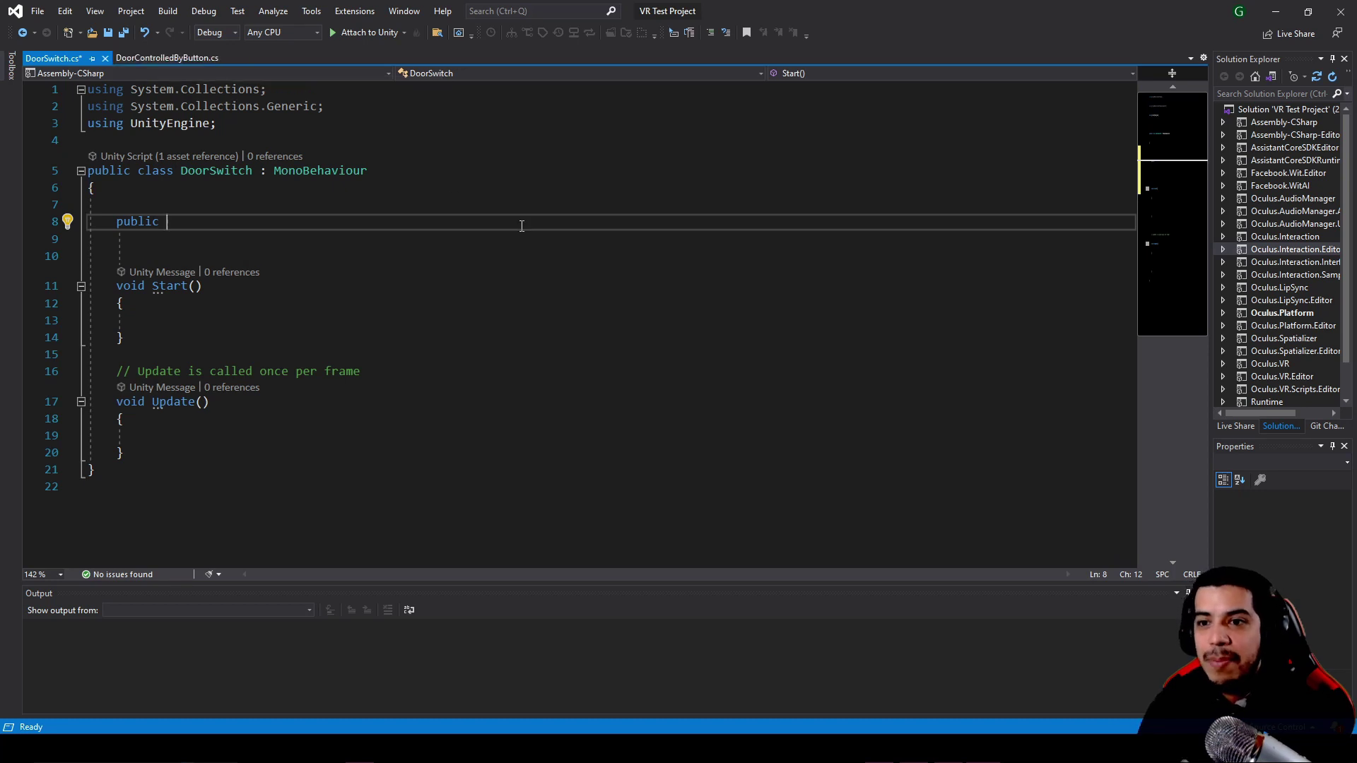
text(Door)
key(Tab)
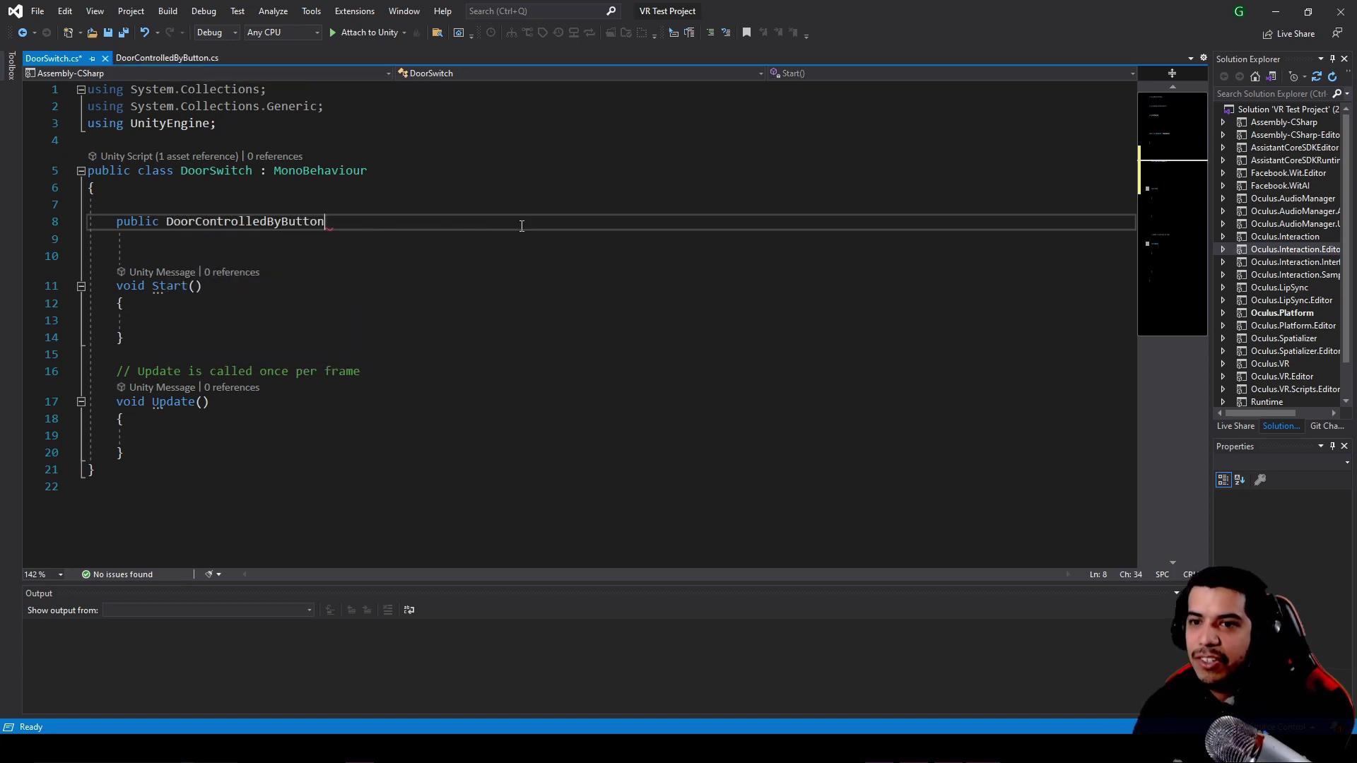
text(m)
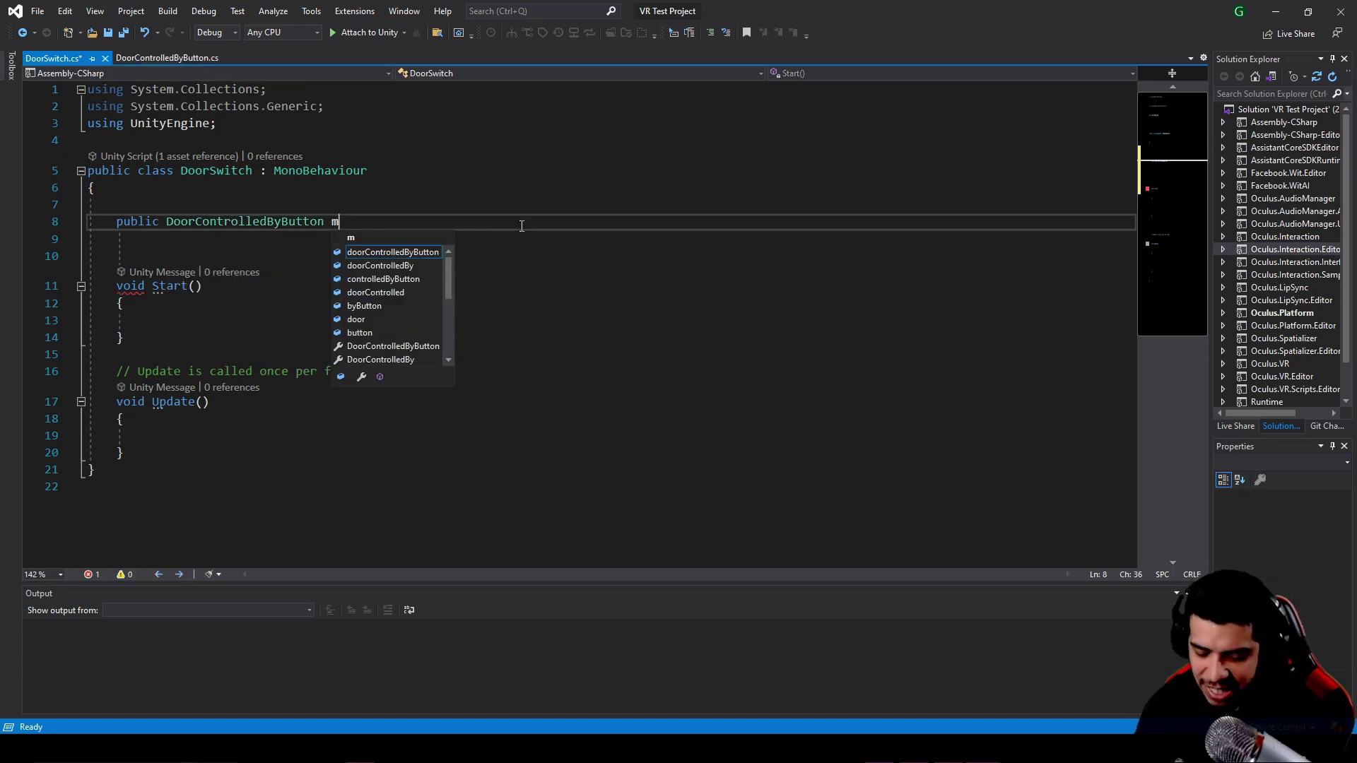
text(yDoor;)
key(ctrl+s)
- Type a trial myDoor.OpenDoor call in Start, then delete it
click(333, 253)
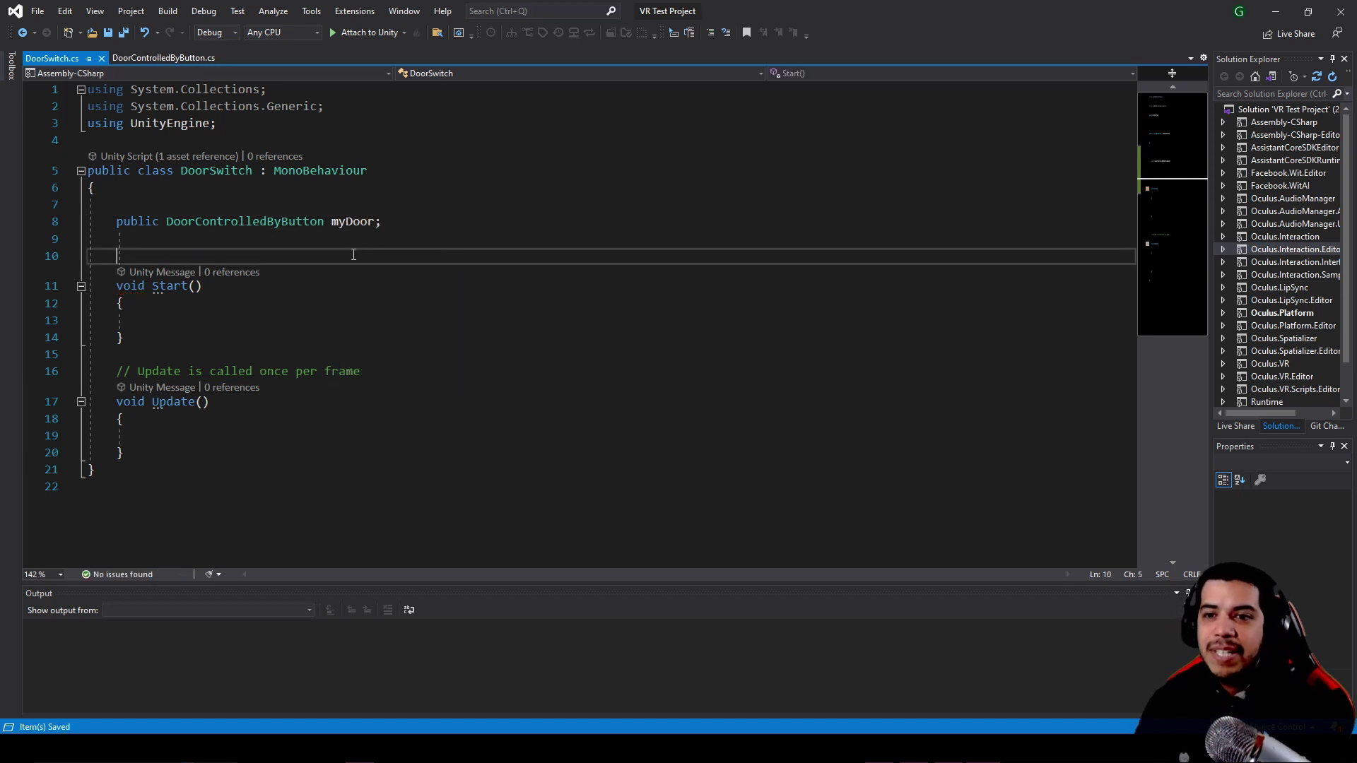
click(202, 221)
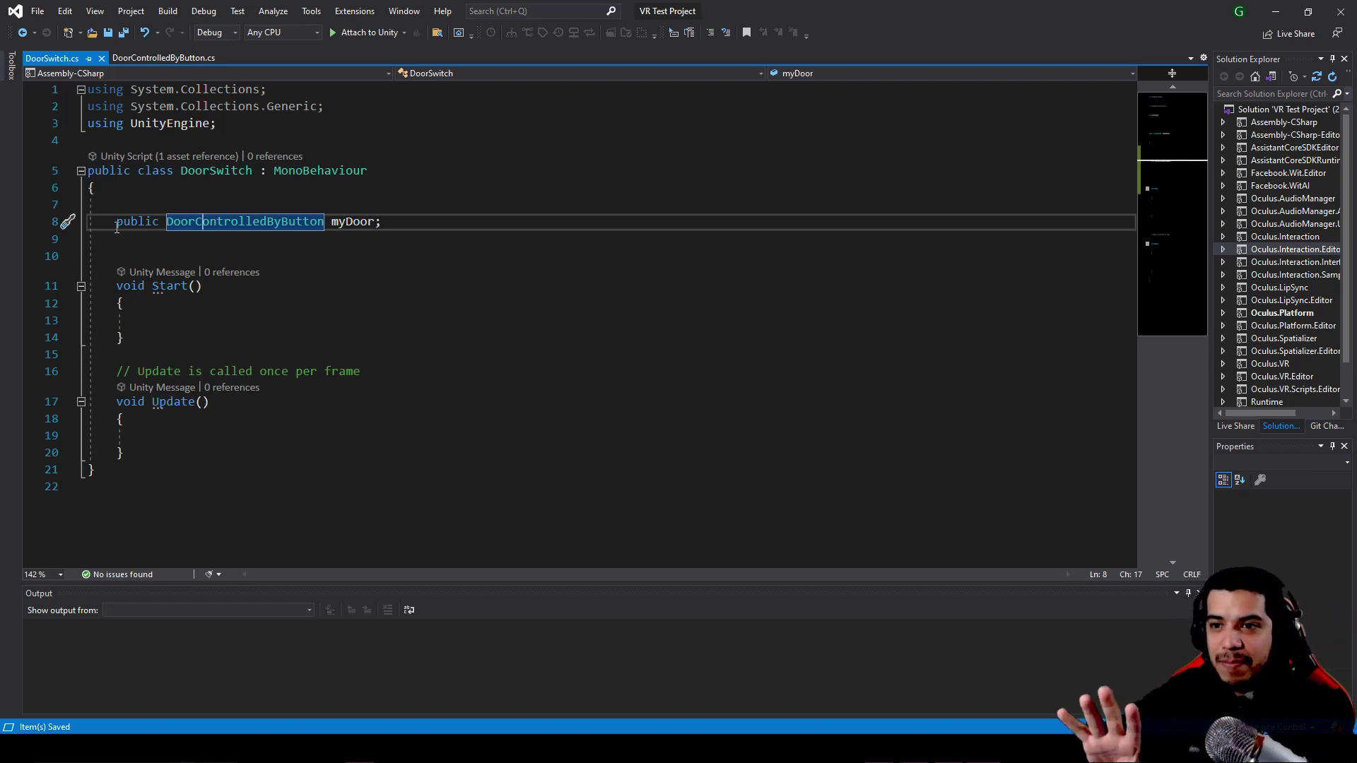
drag(118, 223, 347, 223)
click(344, 223)
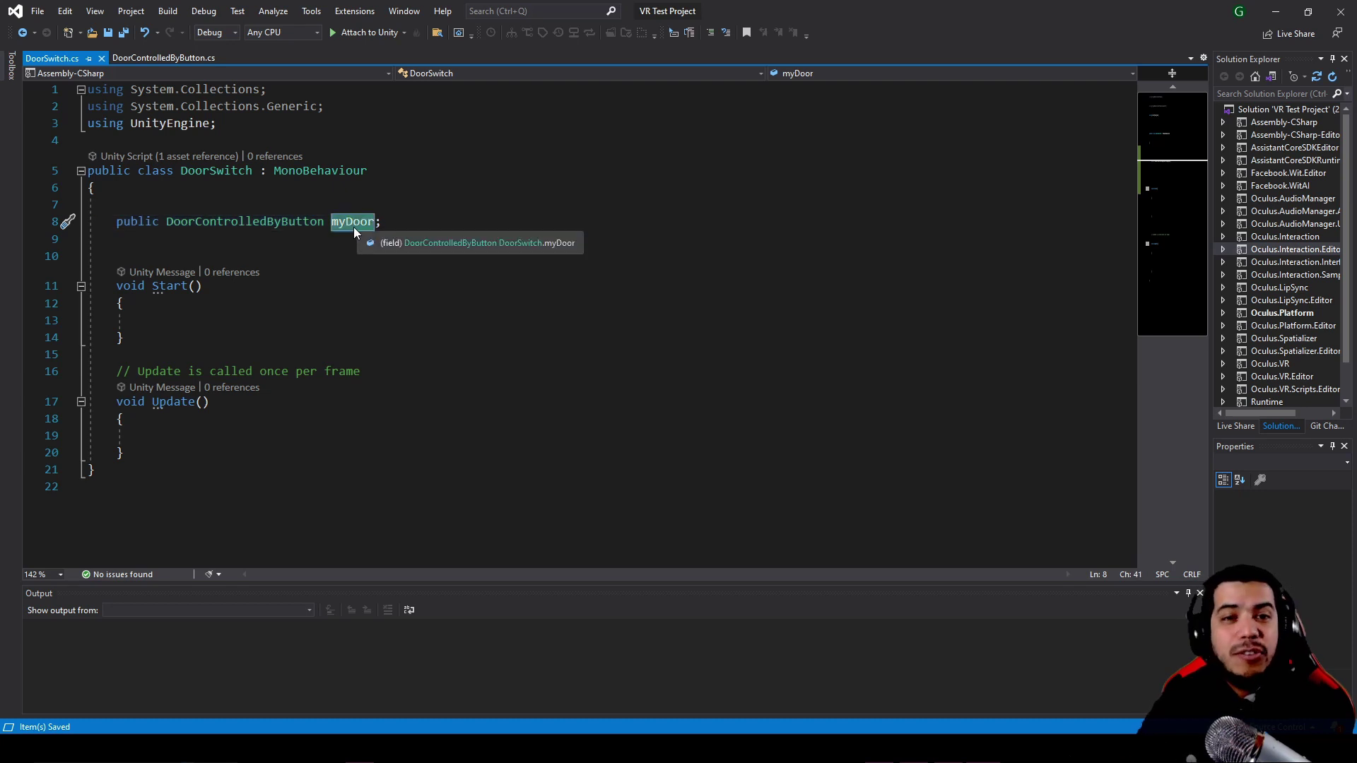
click(212, 308)
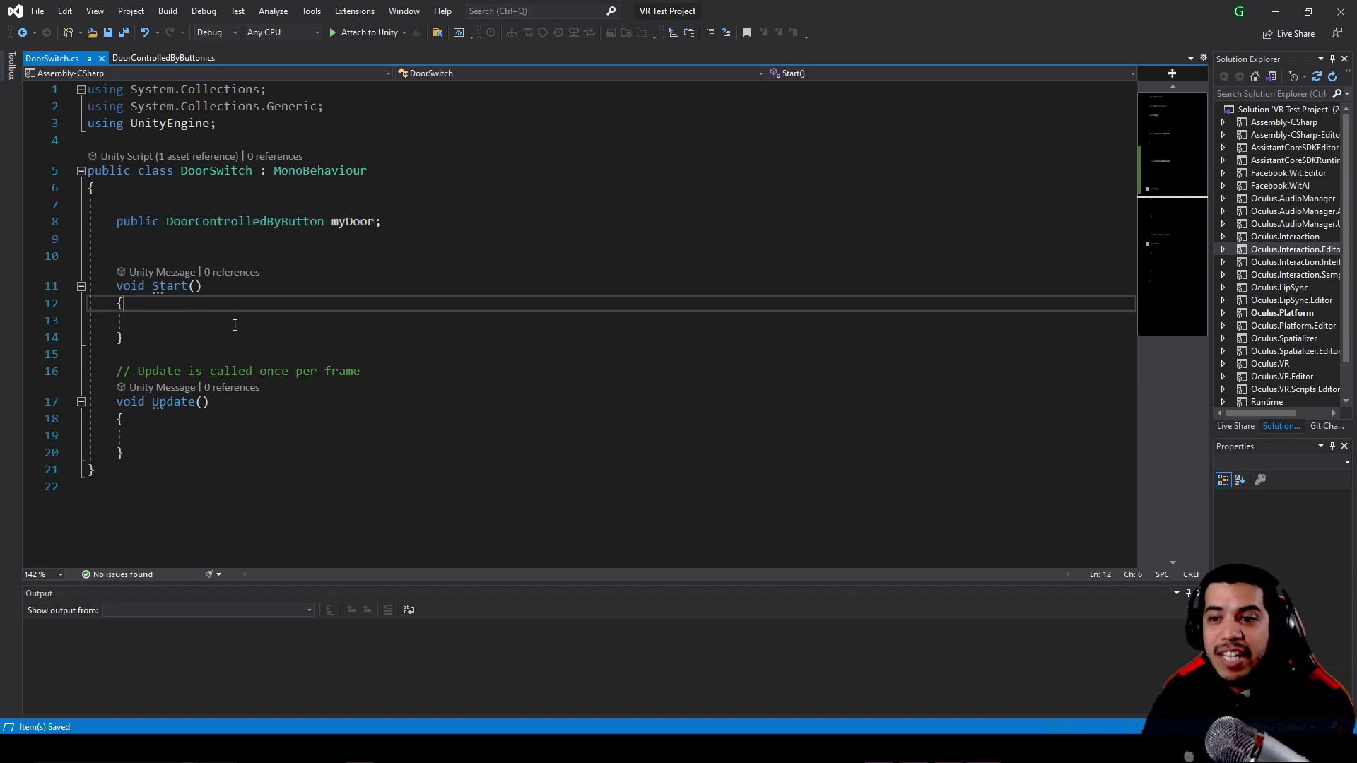
click(234, 325)
text(myDoor.)
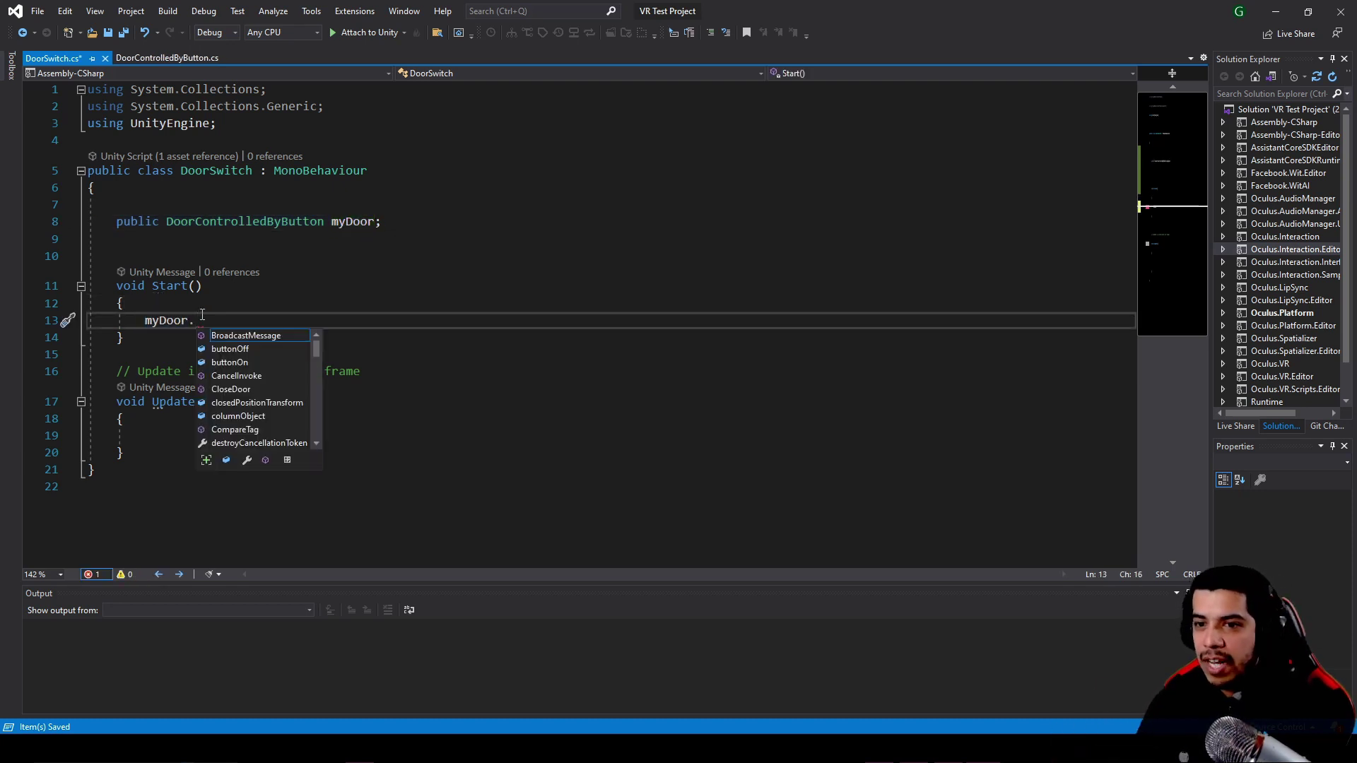
text(opem)
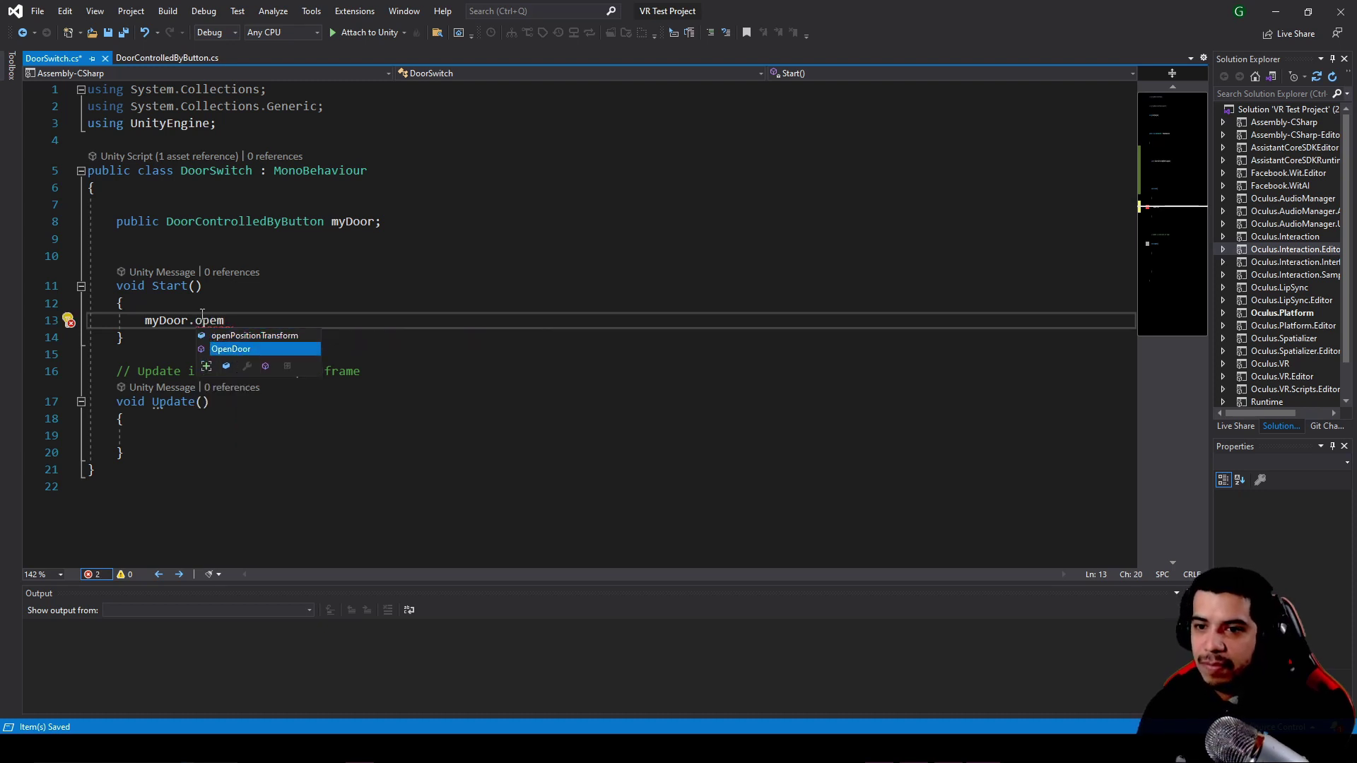
text(()
key(shift+Home)
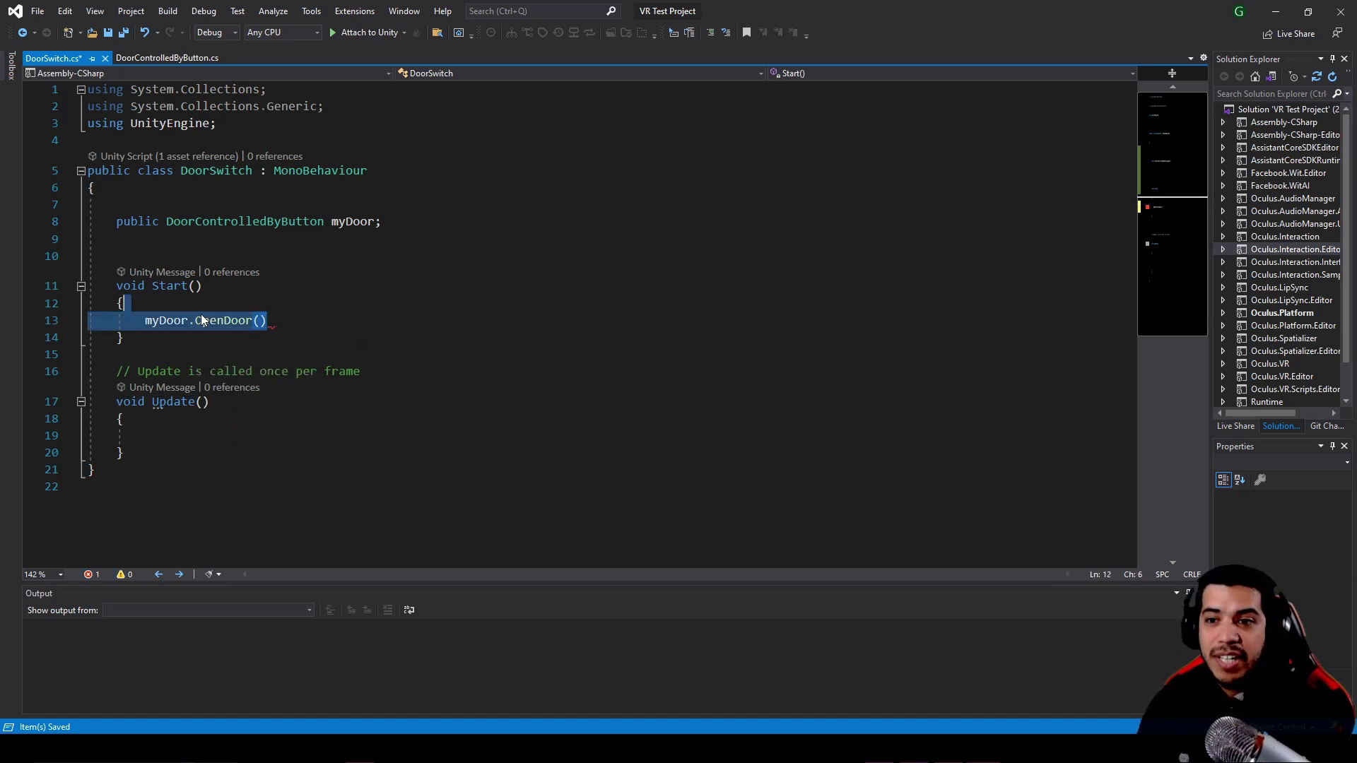
key(Delete)
- Compare against DoorControlledByButton.cs, then highlight DoorSwitch's myDoor field declaration
click(168, 60)
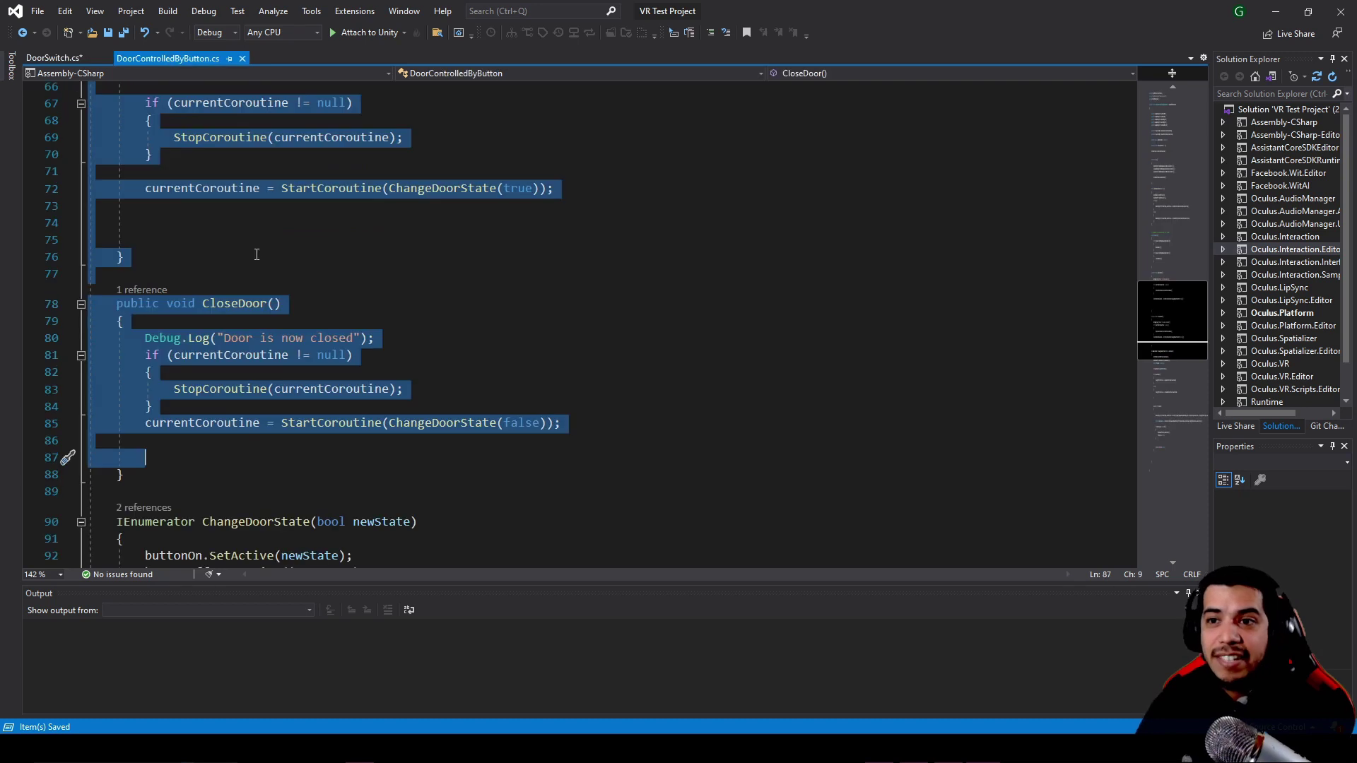
click(56, 62)
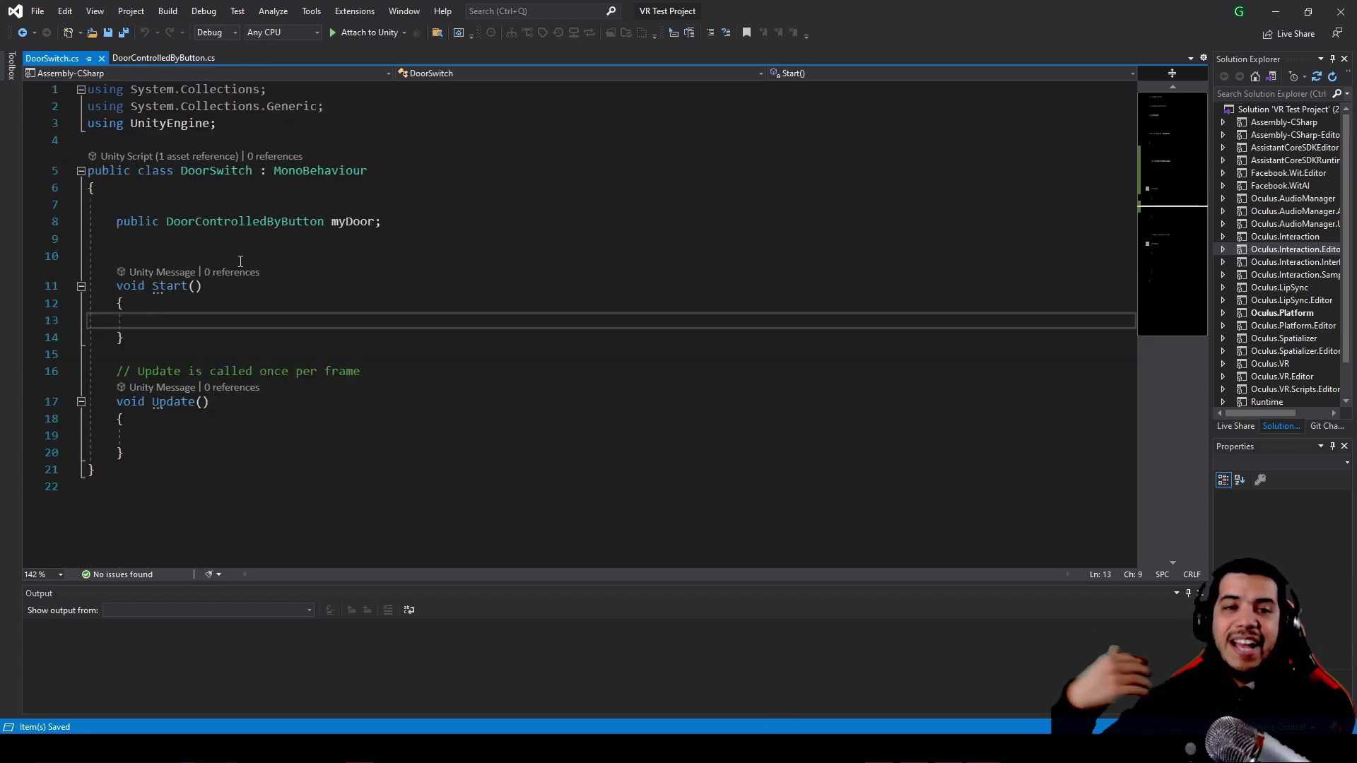
double_click(352, 221)
drag(124, 222, 367, 226)
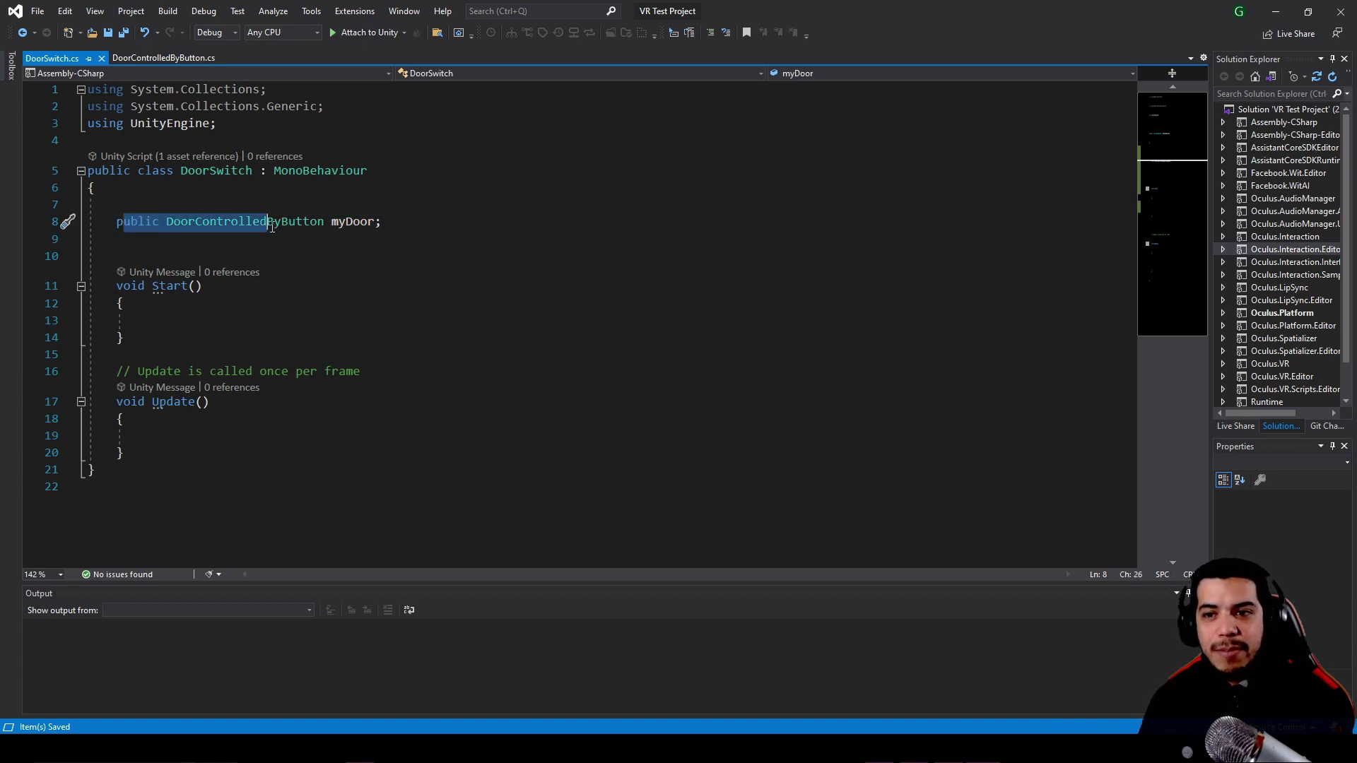
double_click(367, 225)
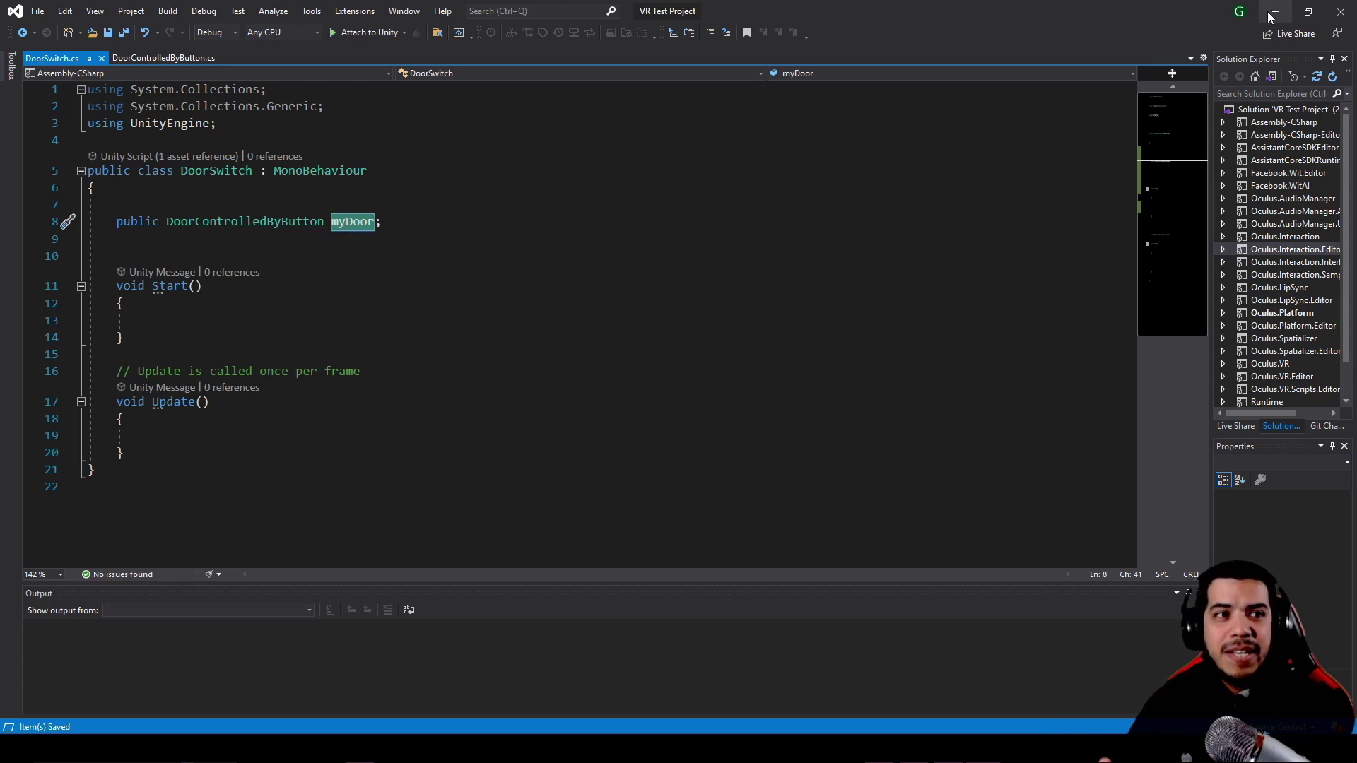
- Add the DoorSwitch script to Switch and drag Door into its My Door field
key(alt+Tab)
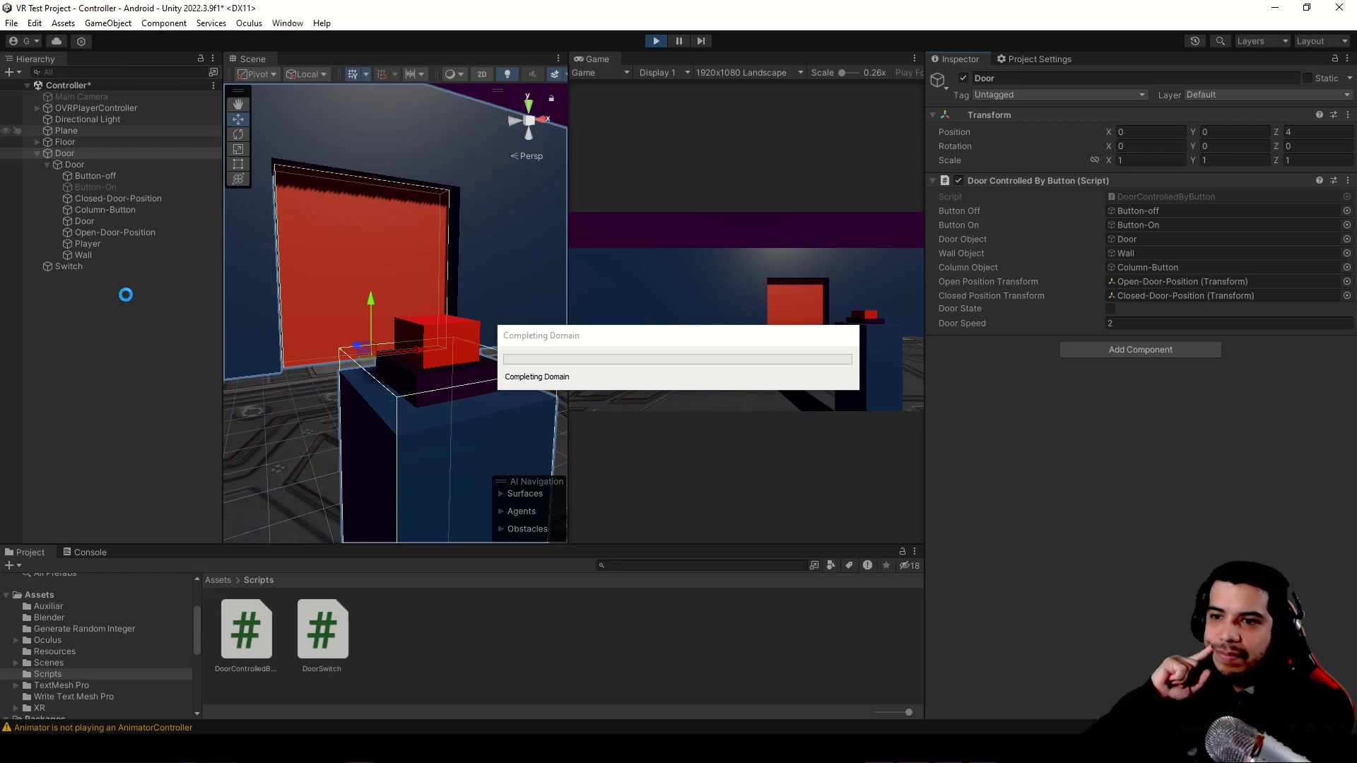
click(77, 268)
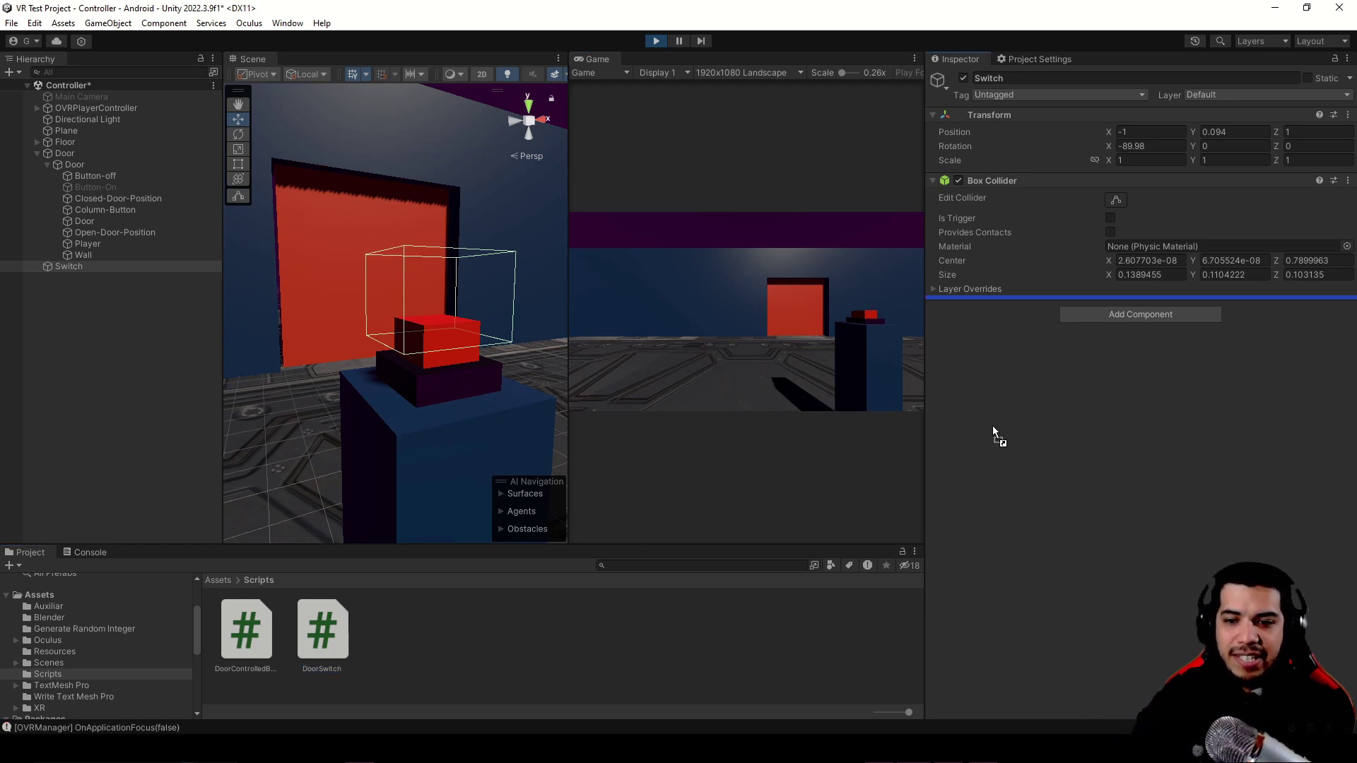
drag(333, 631, 994, 426)
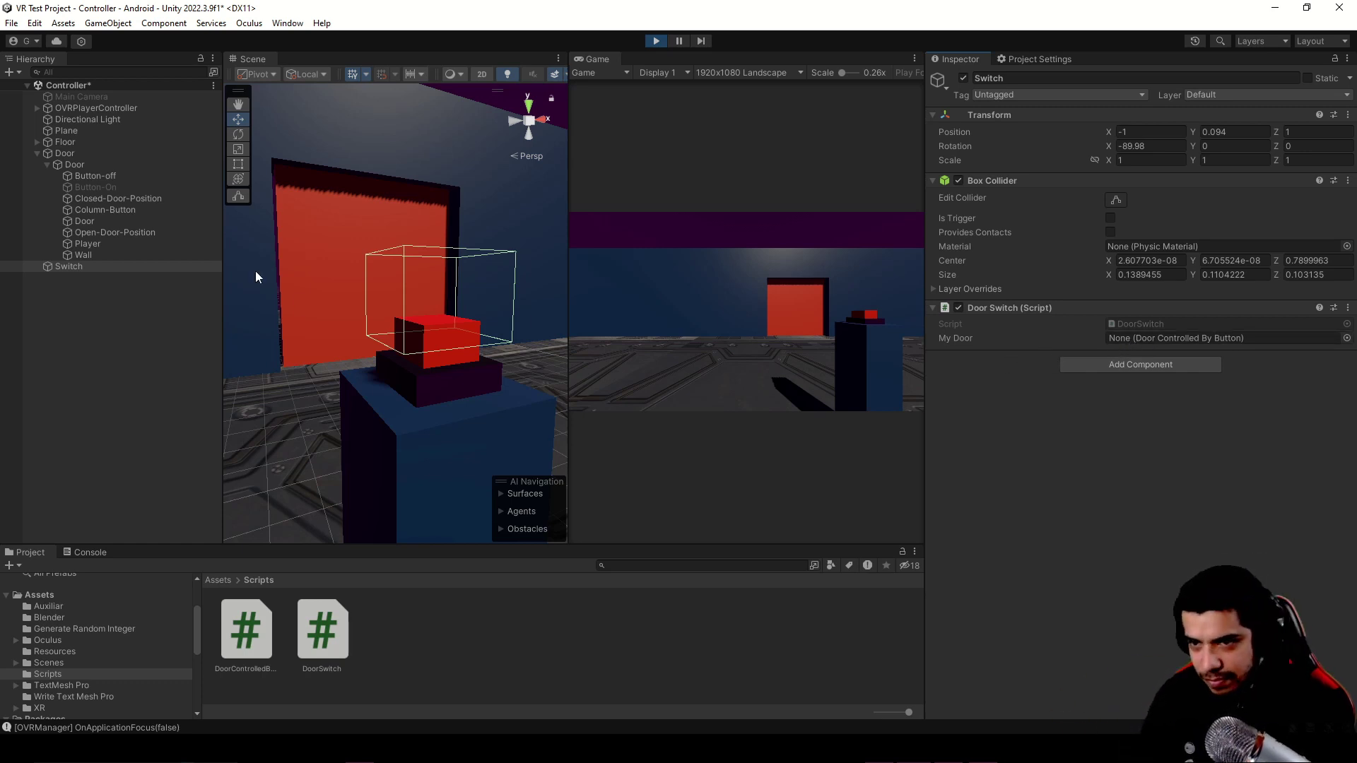
click(70, 154)
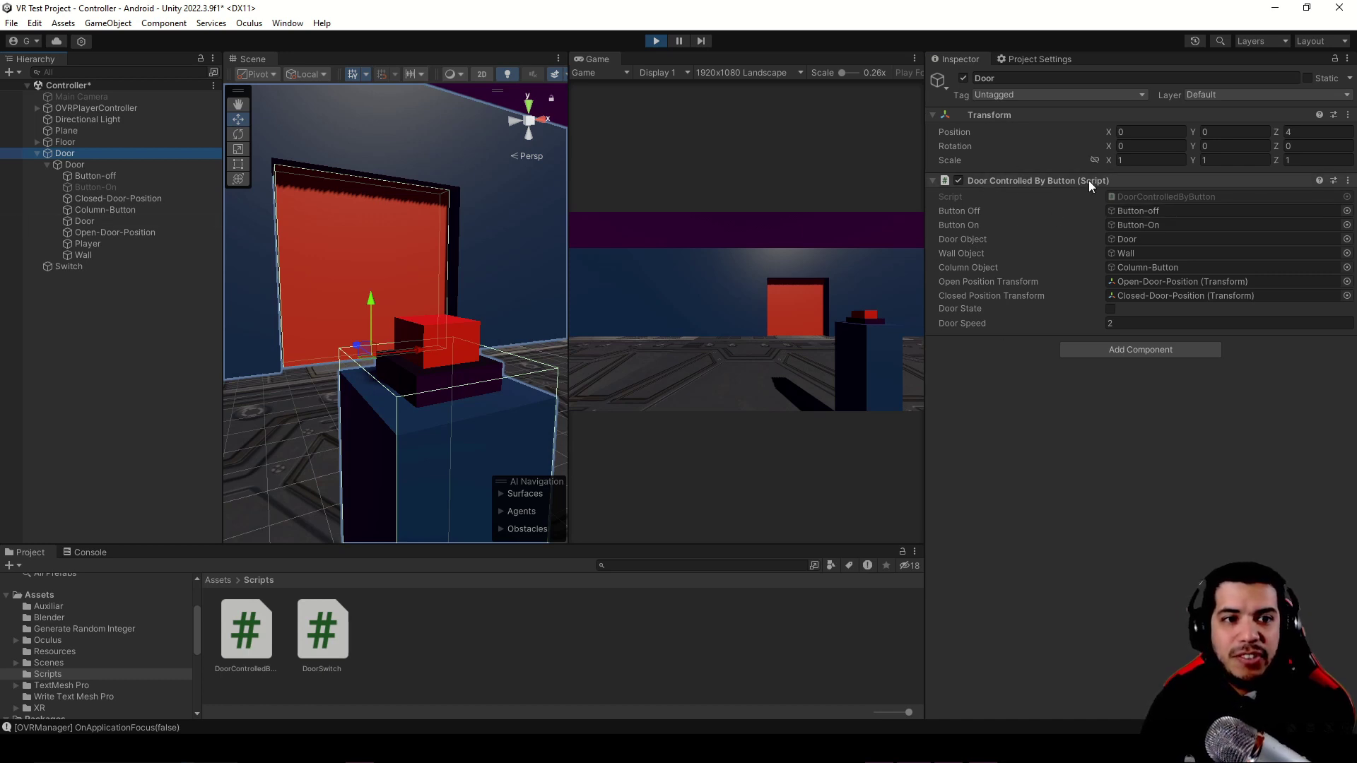
click(71, 266)
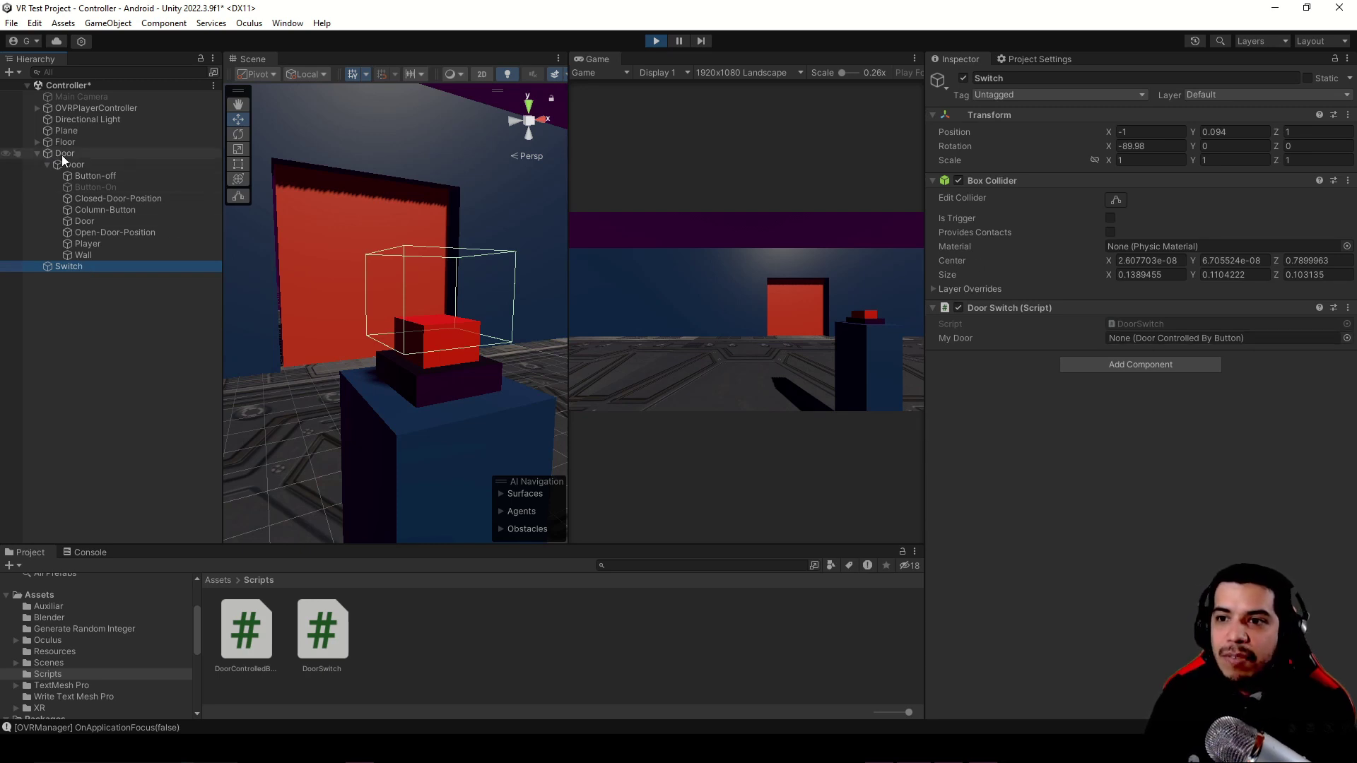
drag(61, 155, 1155, 340)
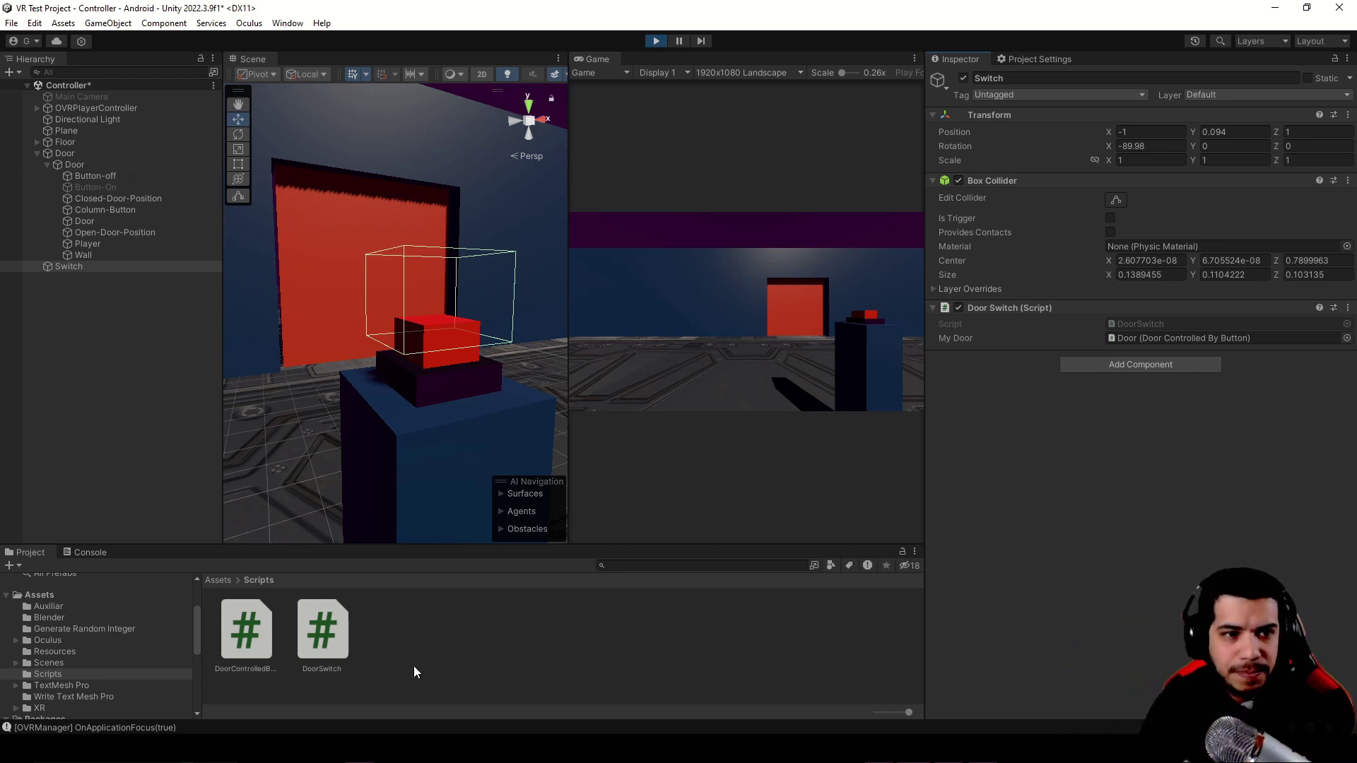
- Delete Start and Update in DoorSwitch.cs and insert an OnTriggerEnter(Collider other) stub
double_click(304, 660)
click(288, 460)
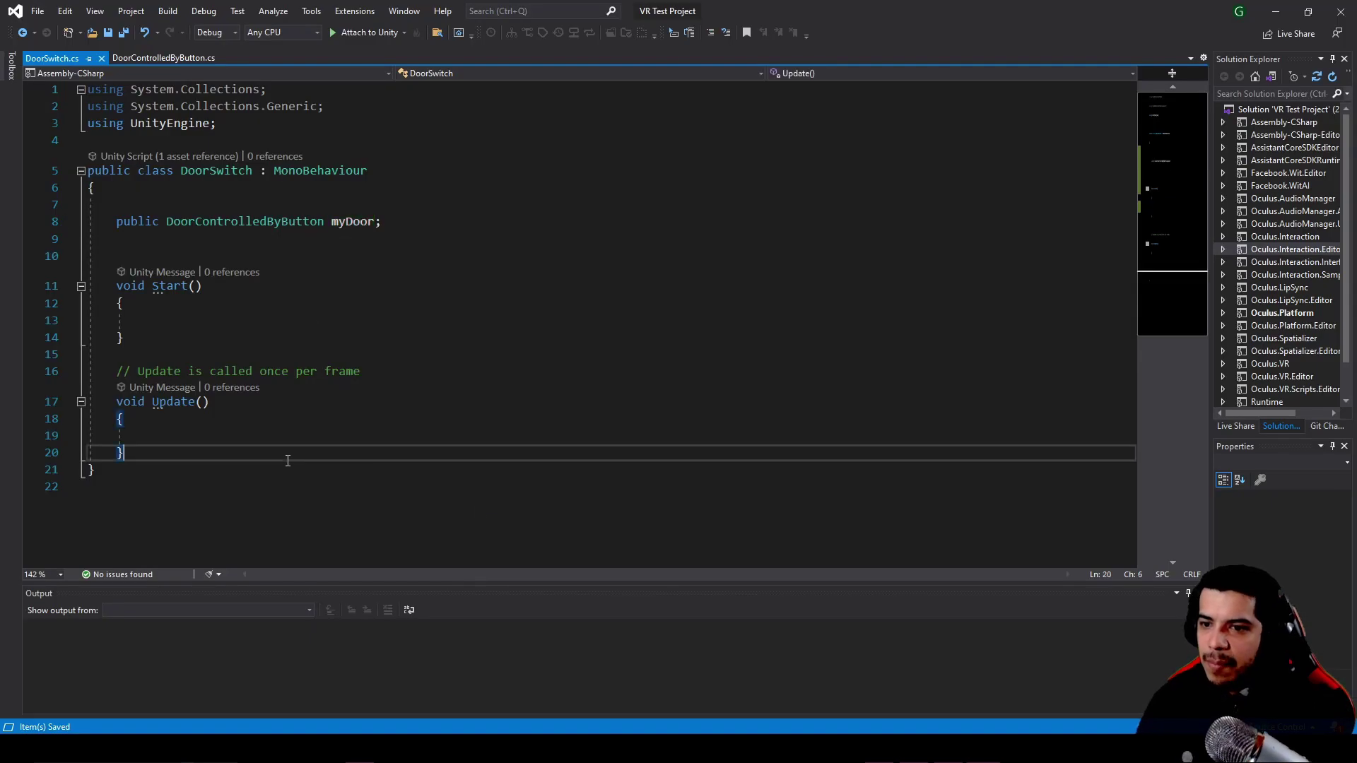
drag(139, 449, 162, 256)
key(BackSpace)
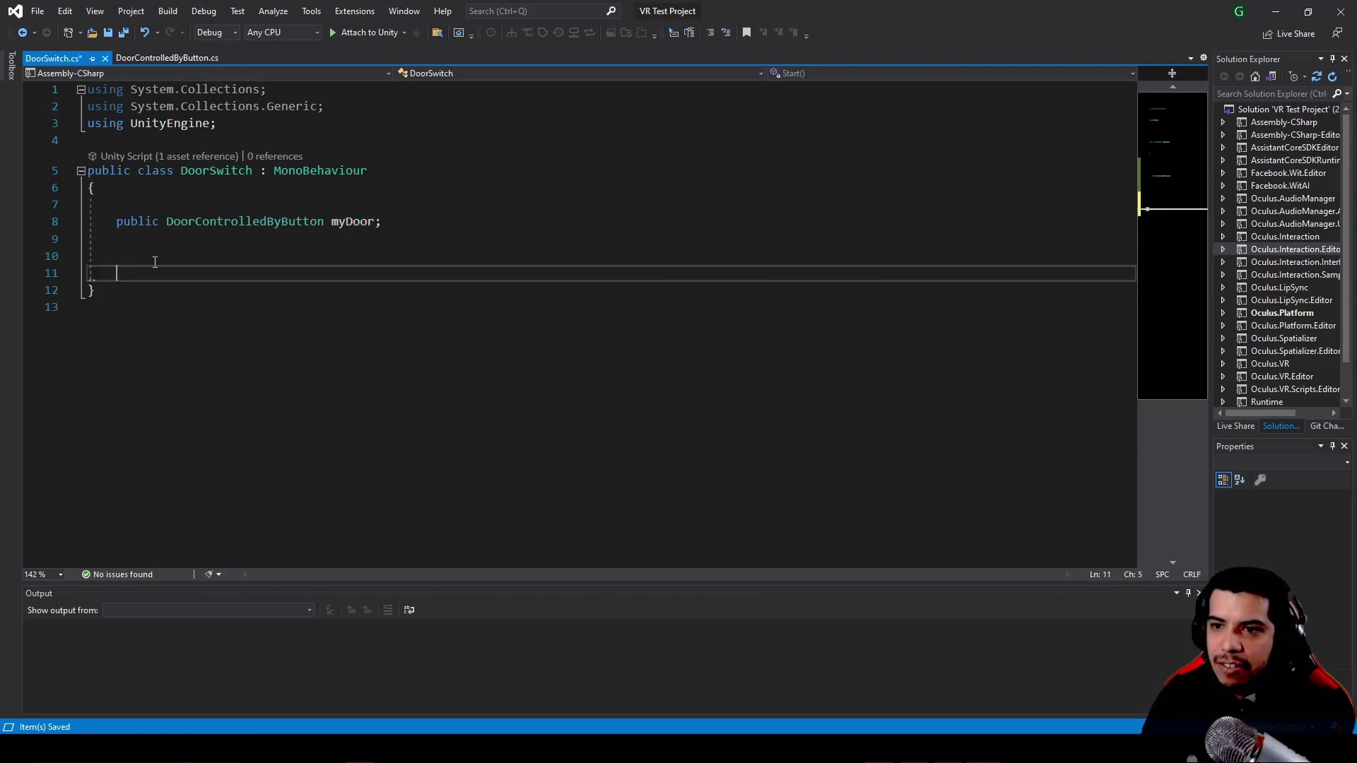
key(Return)
key(Return)
key(Up)
key(Up)
key(Return)
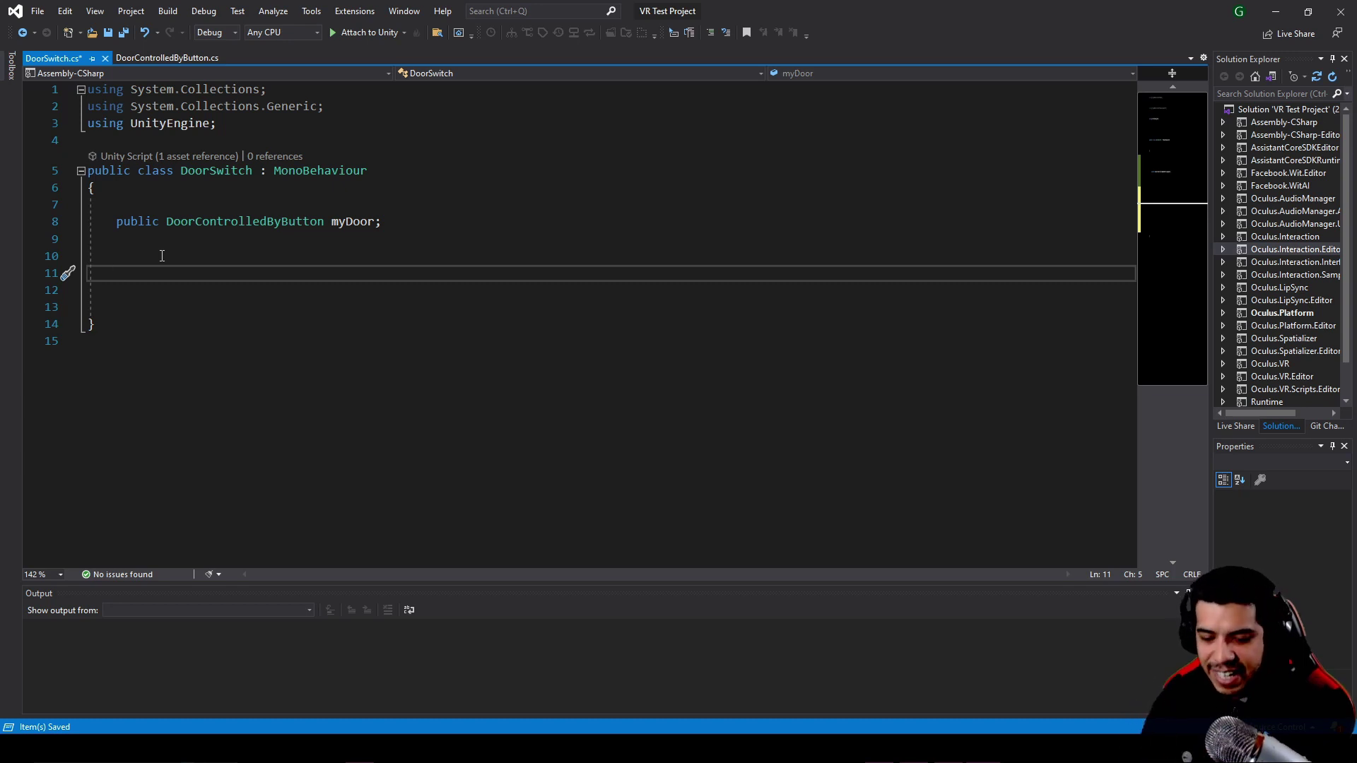
text(OnTr)
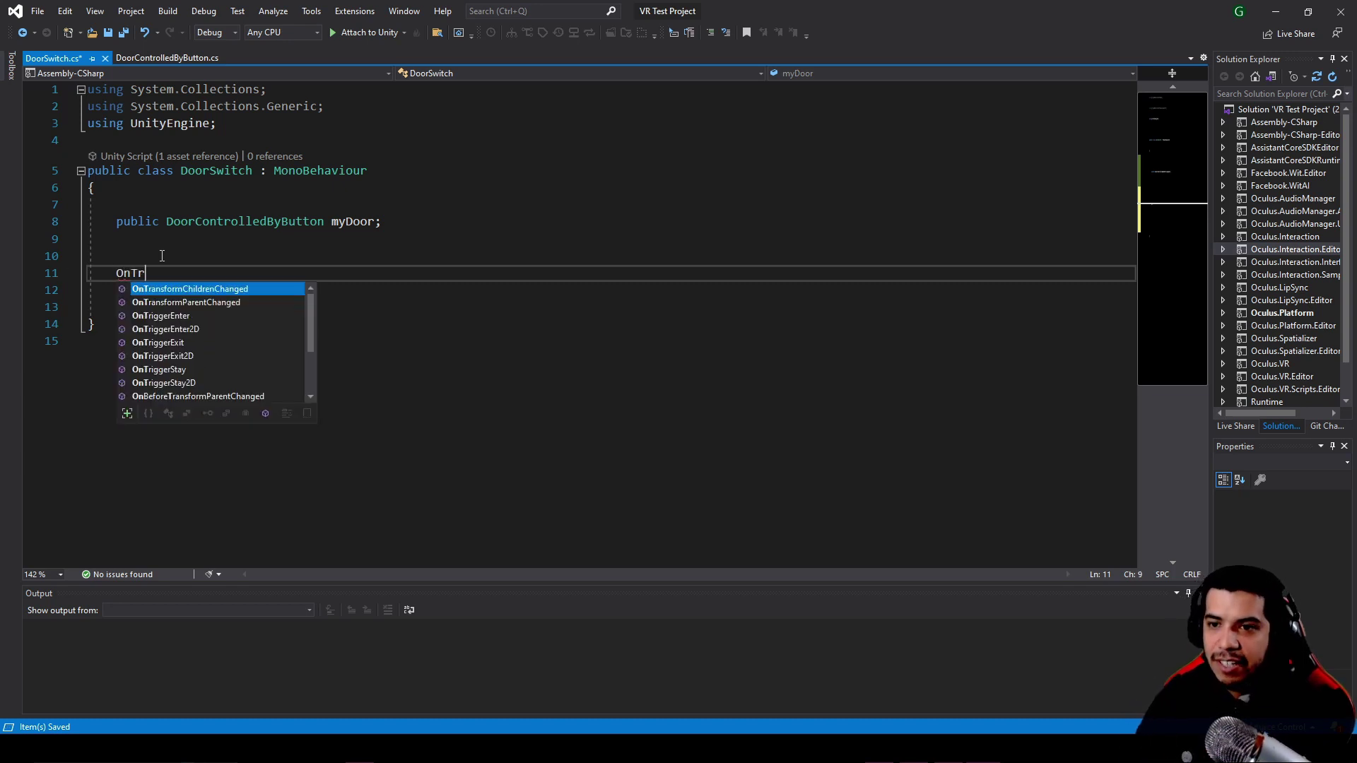
text(igger)
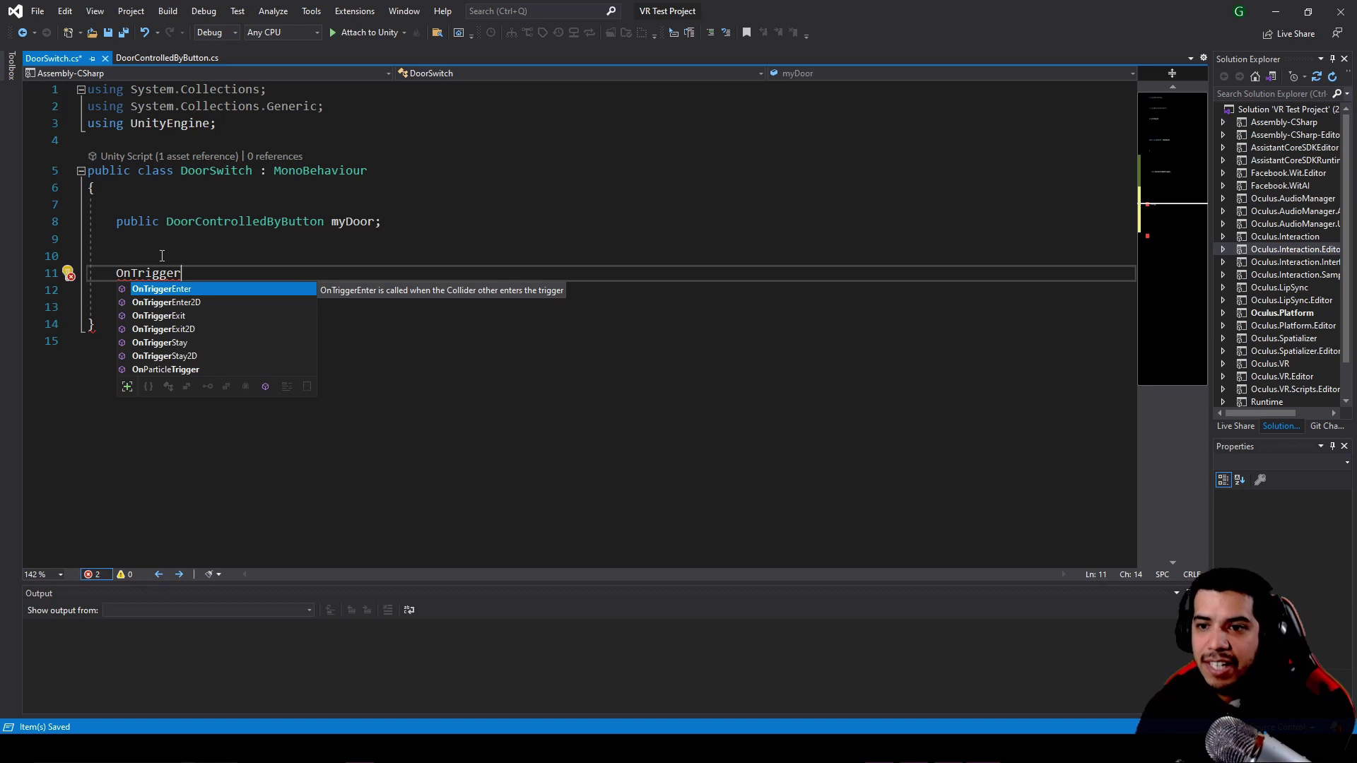
key(Return)
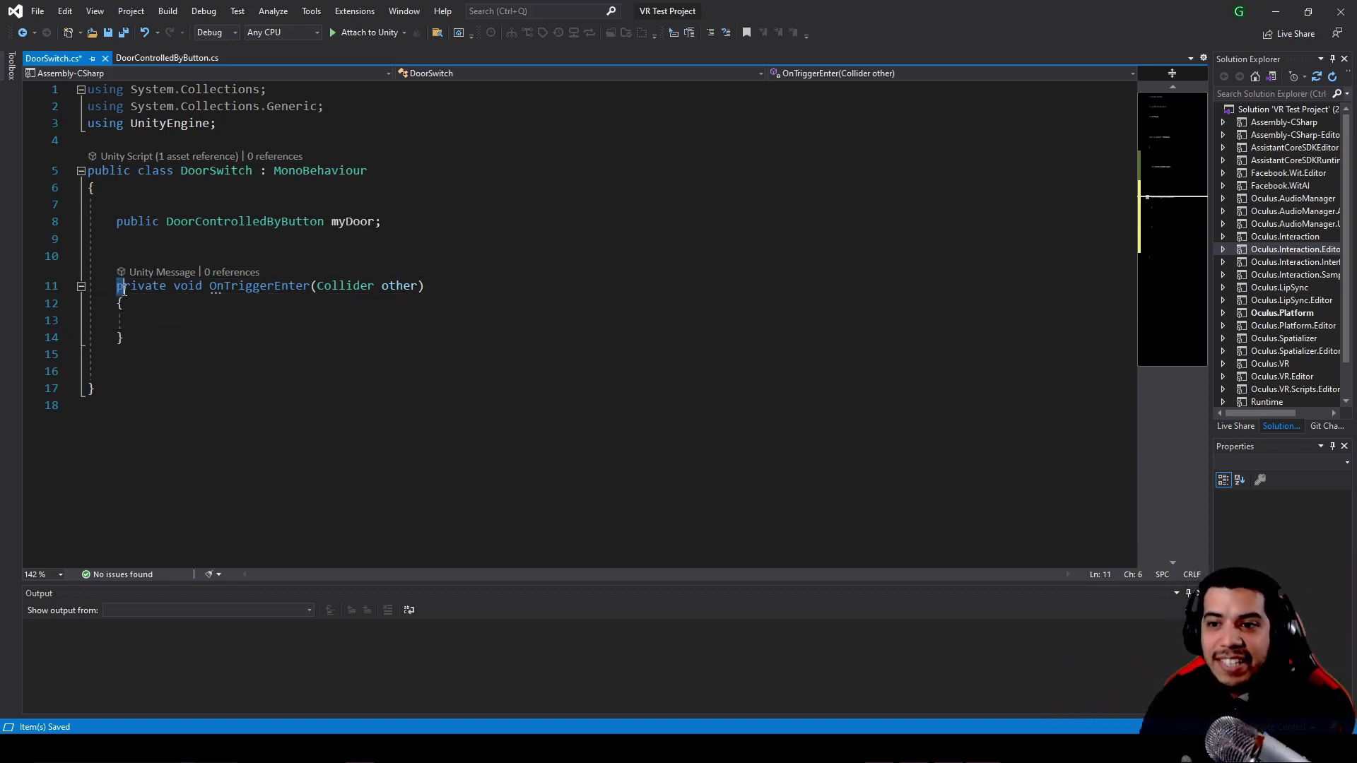
- Highlight the myDoor field, OnTriggerEnter and its 'other' parameter, then place the caret in the body
drag(121, 303, 142, 290)
click(154, 273)
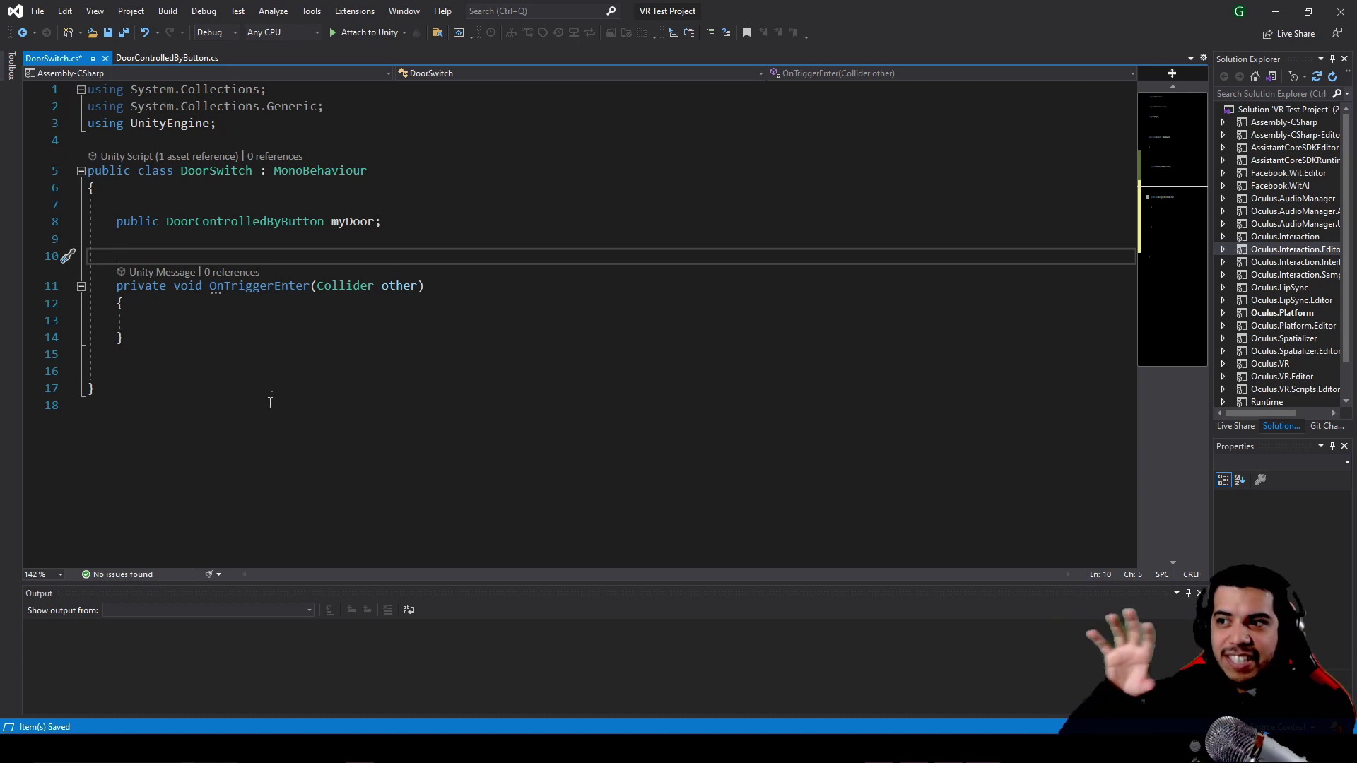
click(230, 321)
click(184, 260)
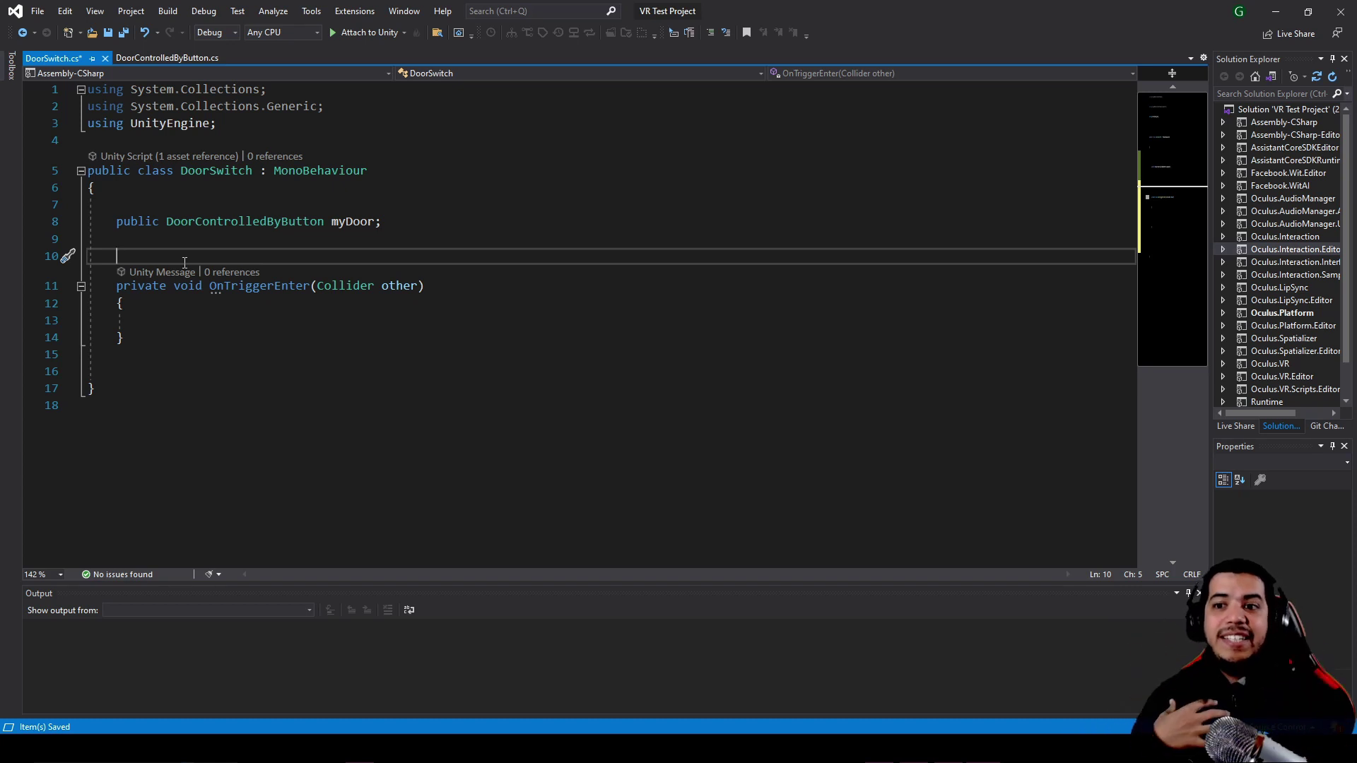
drag(96, 221, 164, 345)
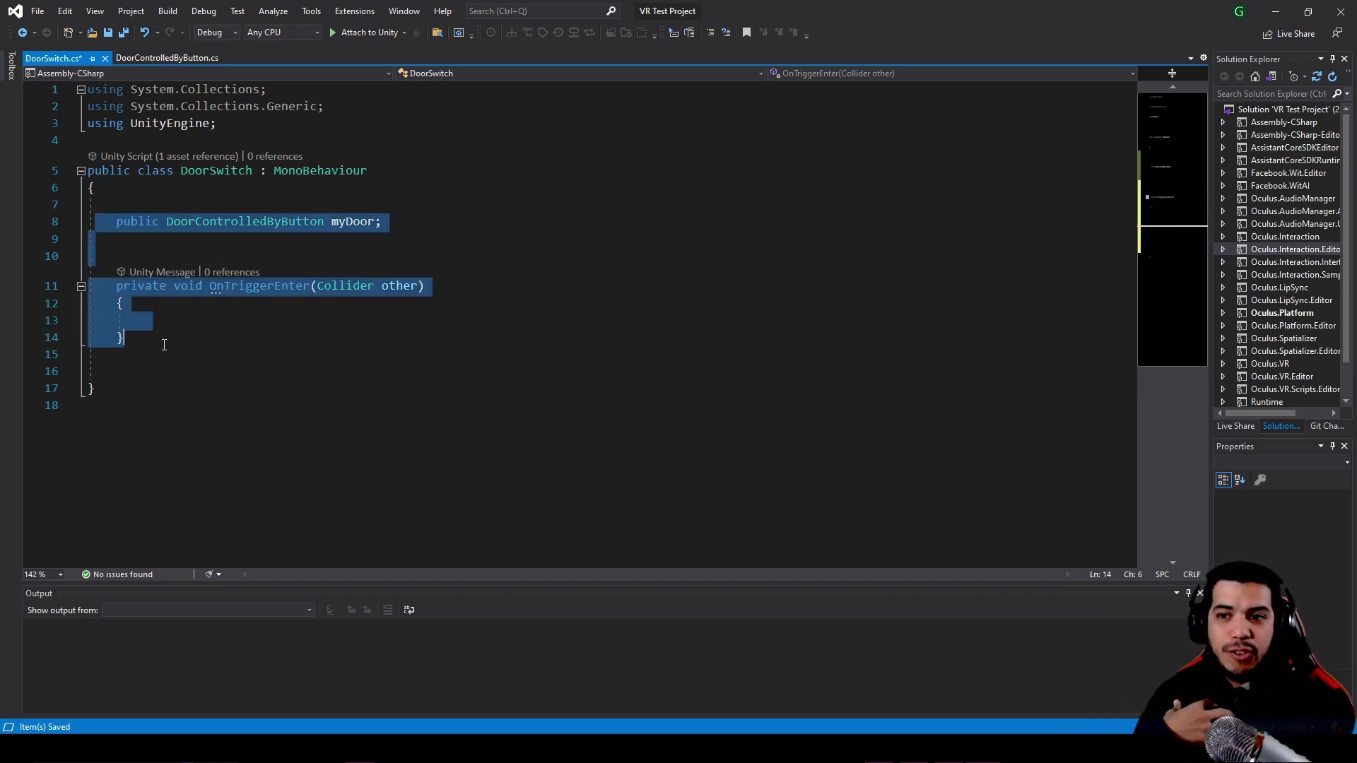
click(223, 382)
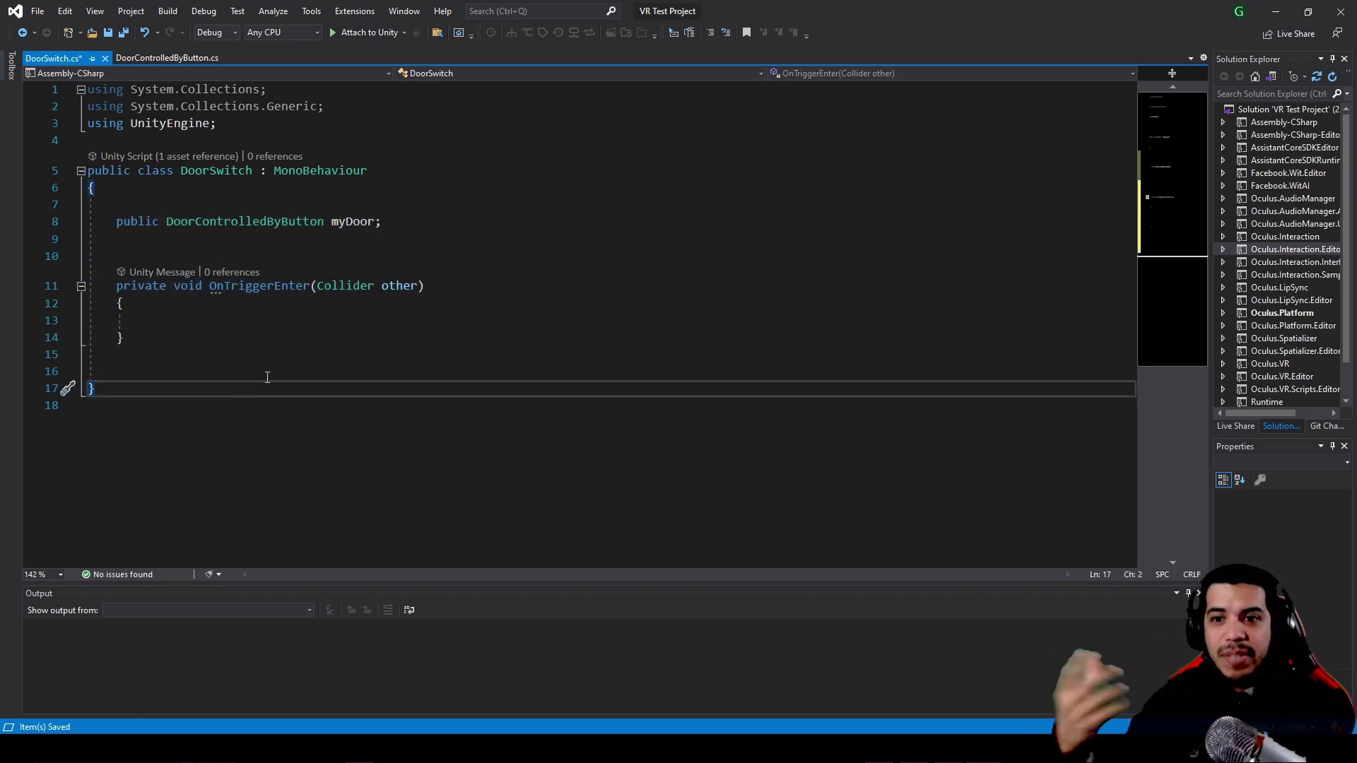
drag(116, 290, 124, 338)
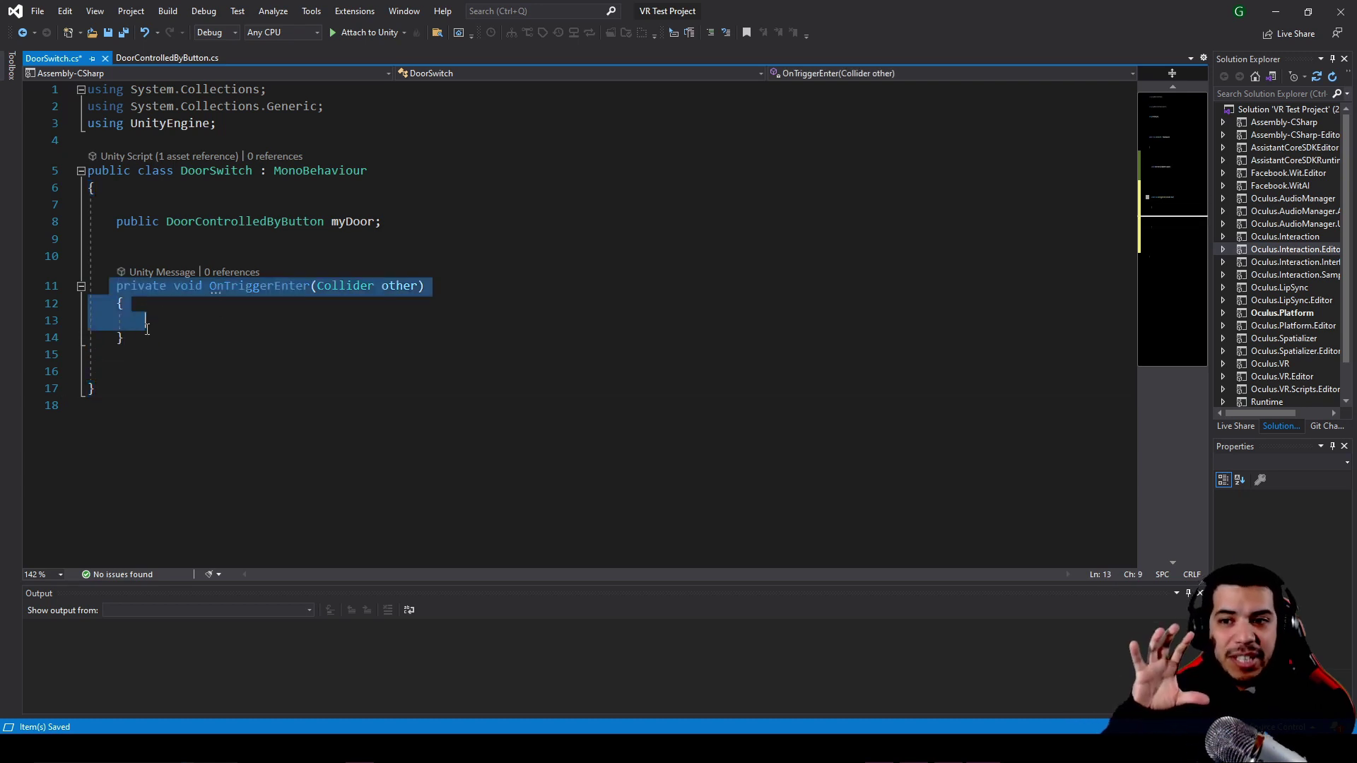
click(369, 352)
double_click(386, 285)
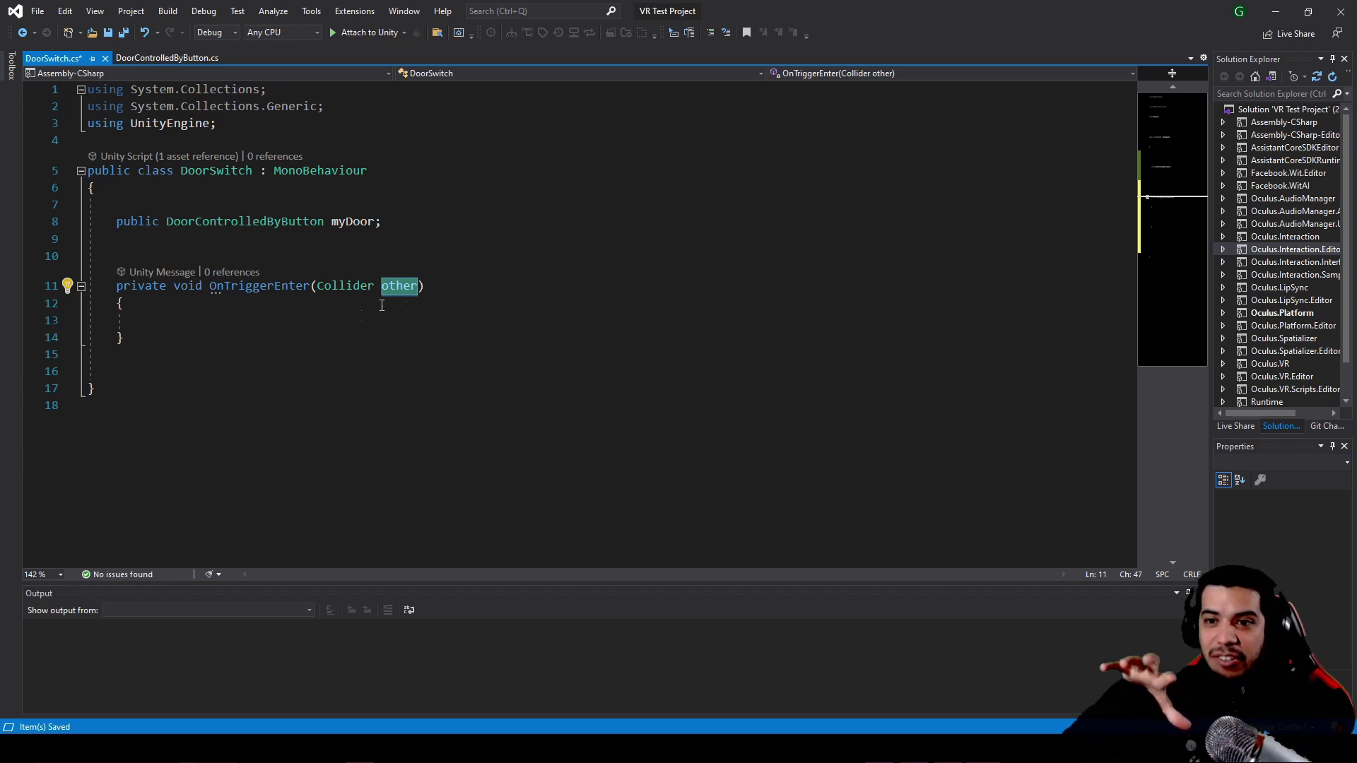
click(344, 304)
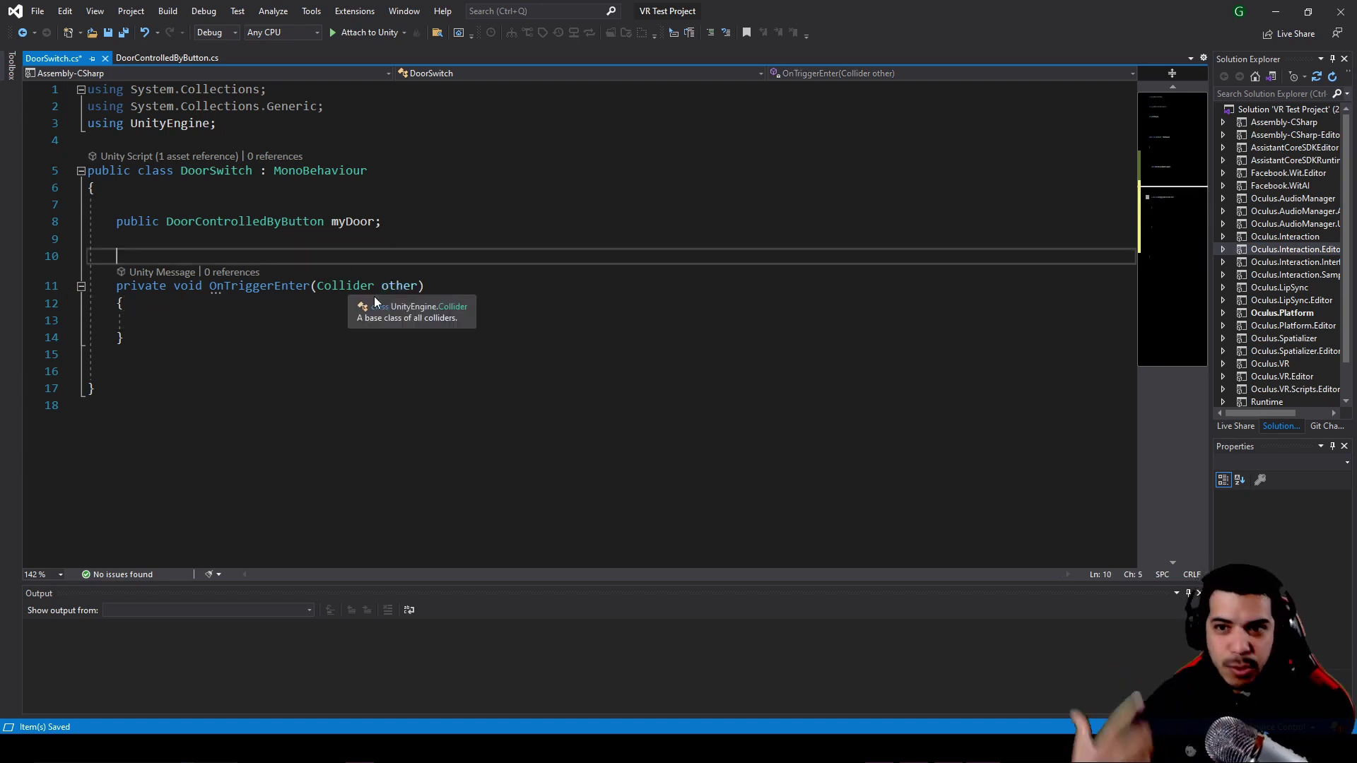
click(176, 323)
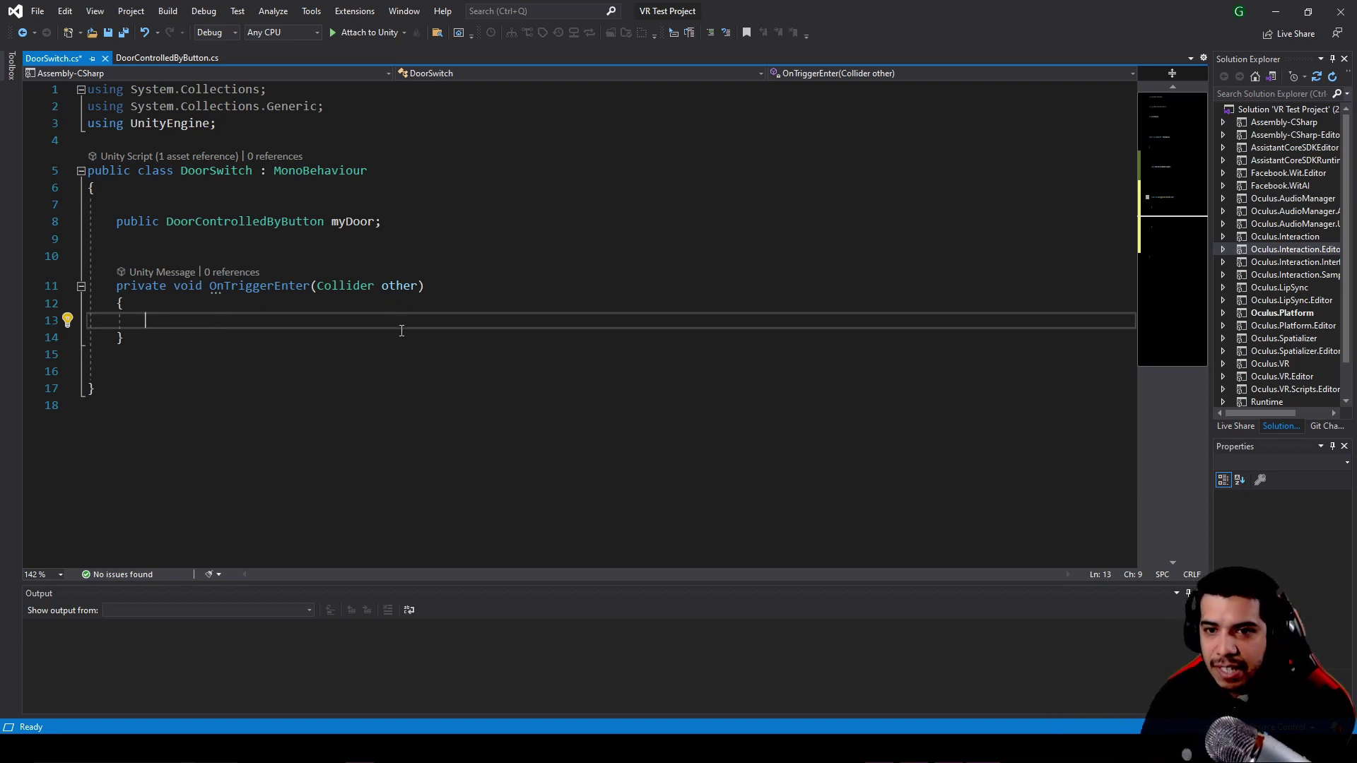
- Add Debug.Log(other.gameObject.name) in OnTriggerEnter and save the script
text(Debug.)
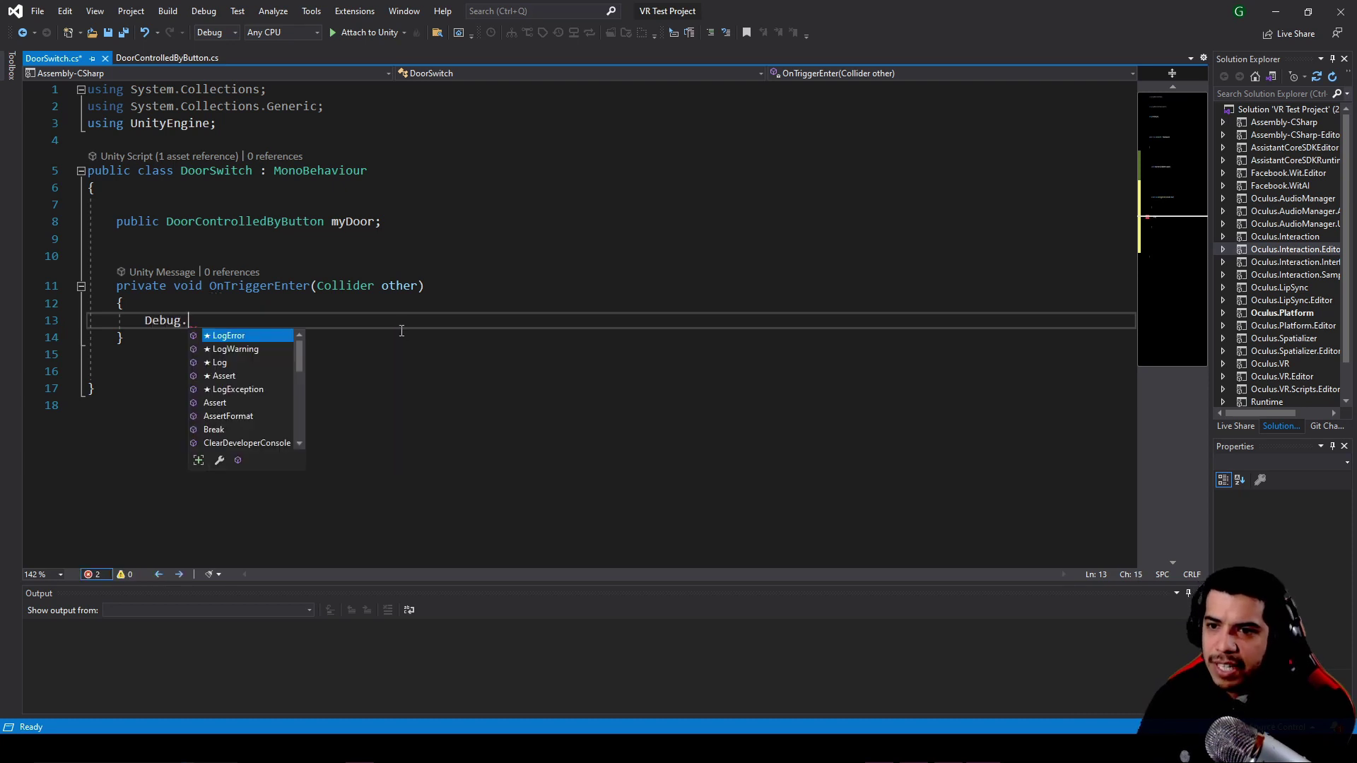
text(Log()
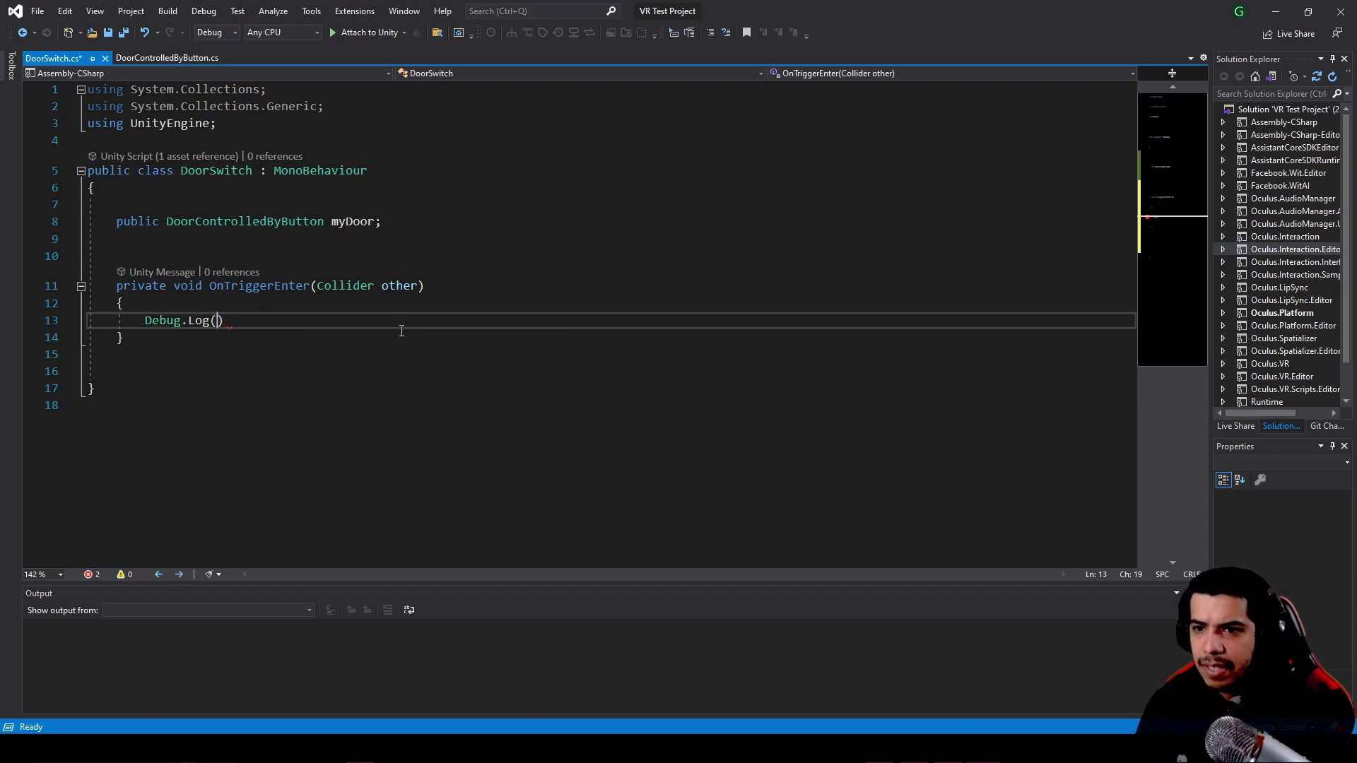
text(other.gameObject)
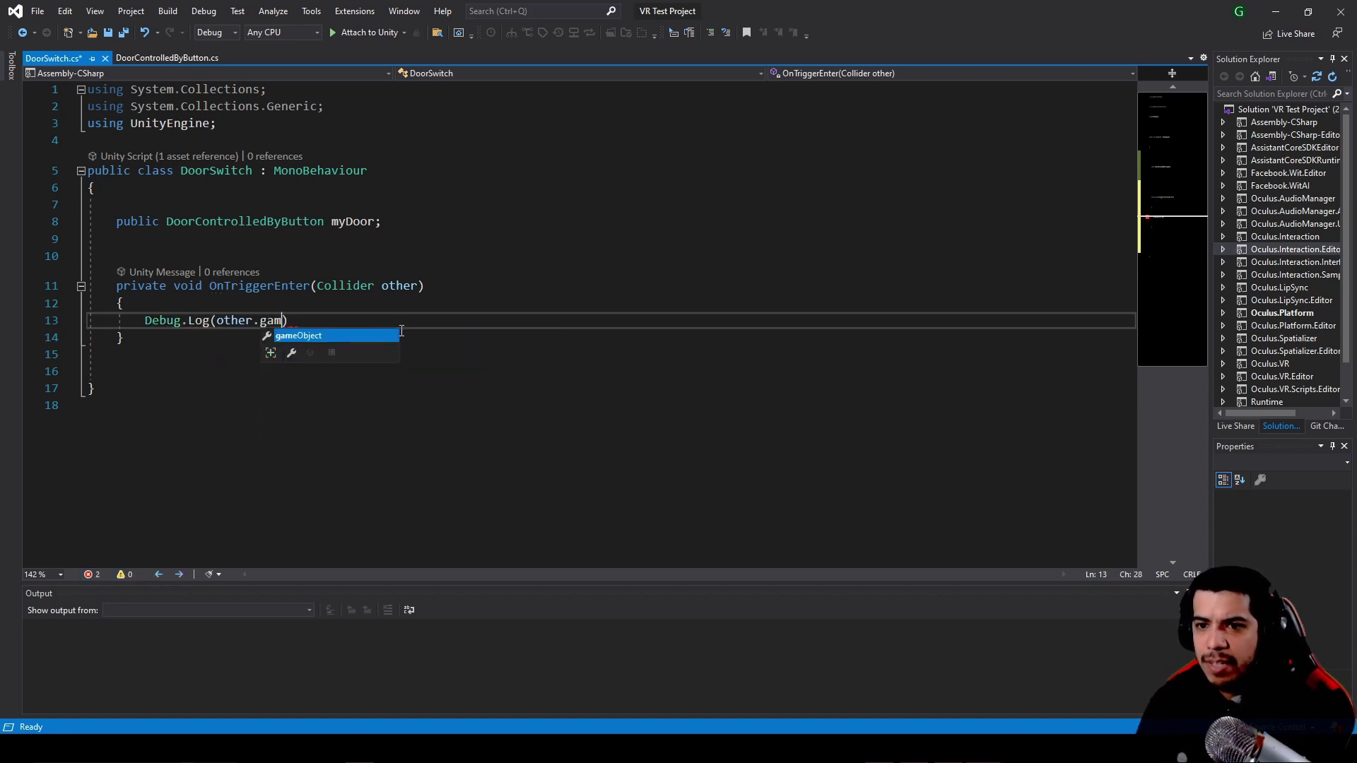
text(.name);)
key(ctrl+s)
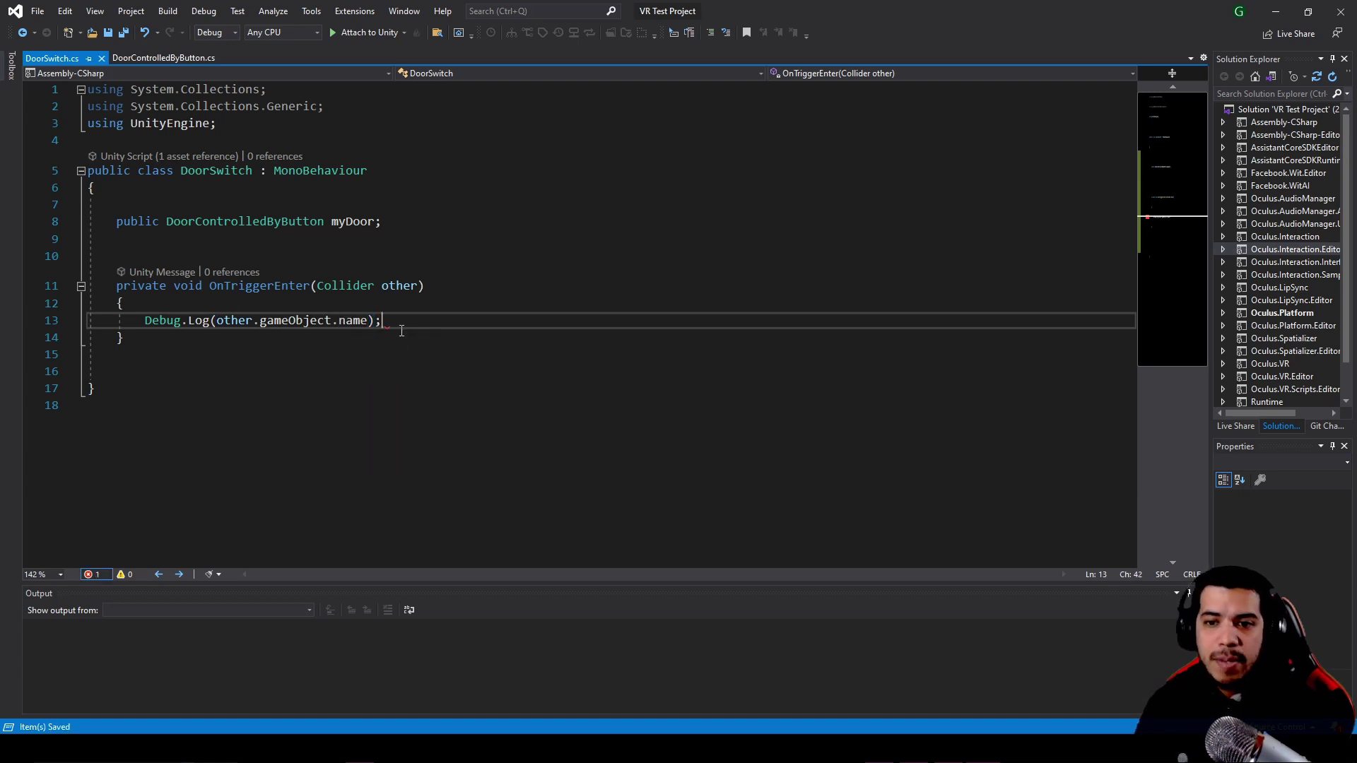
key(Return)
key(Return)
key(Up)
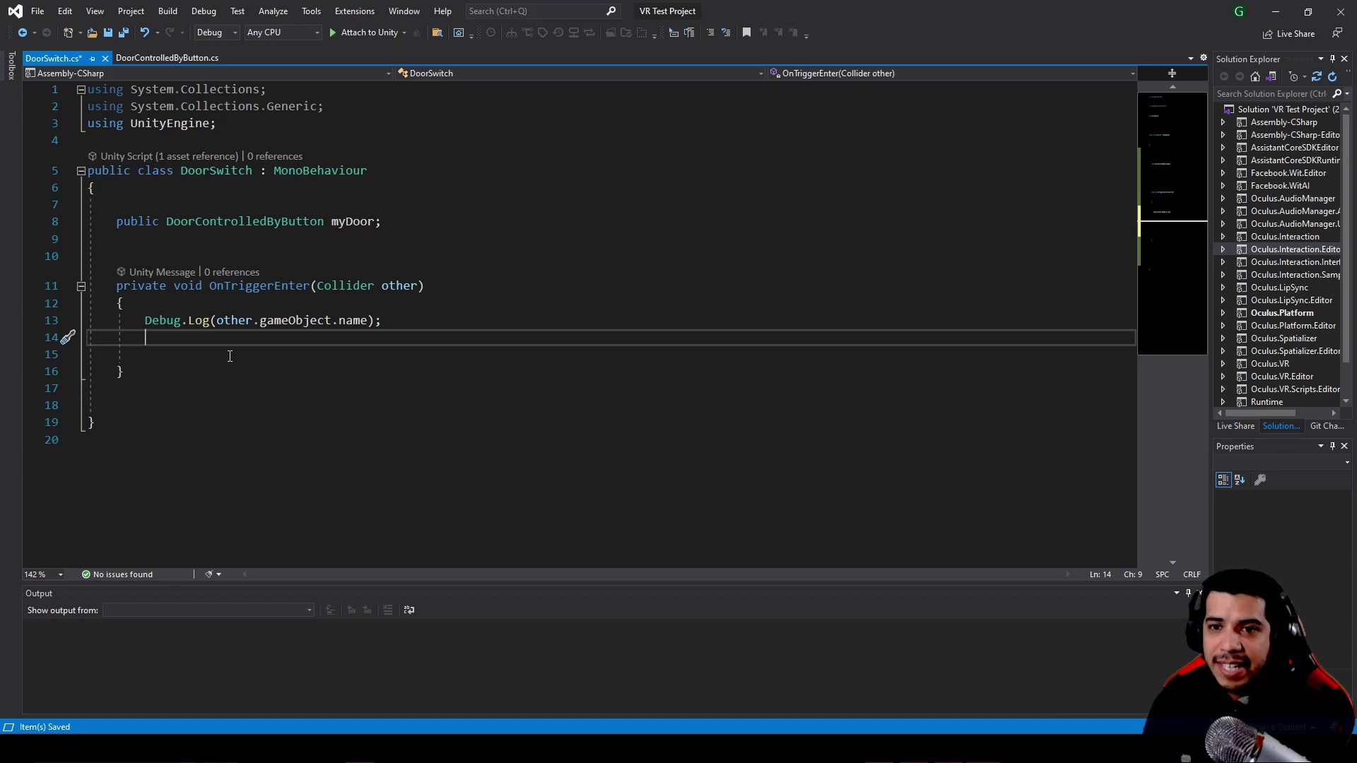
- Add an if (myDoor.doorState) condition below the log line
double_click(352, 224)
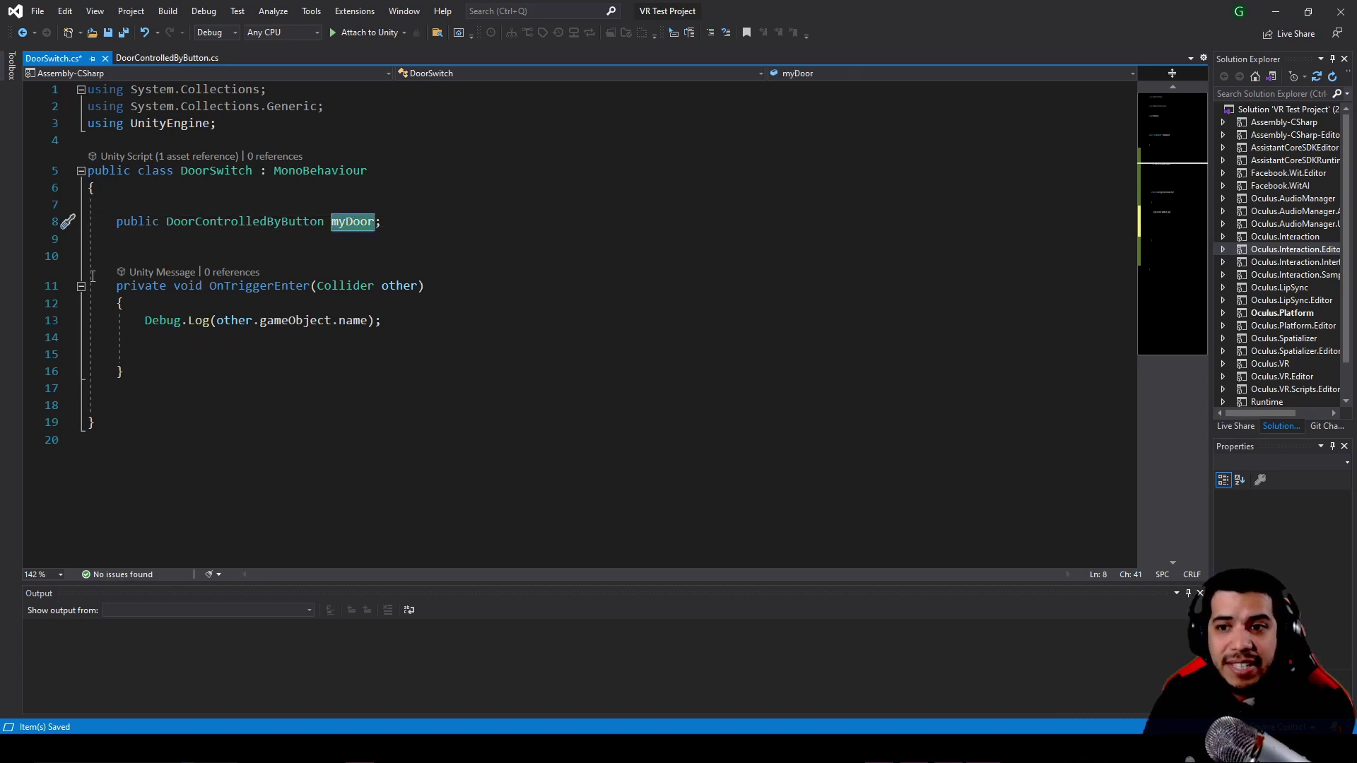
click(152, 353)
click(170, 340)
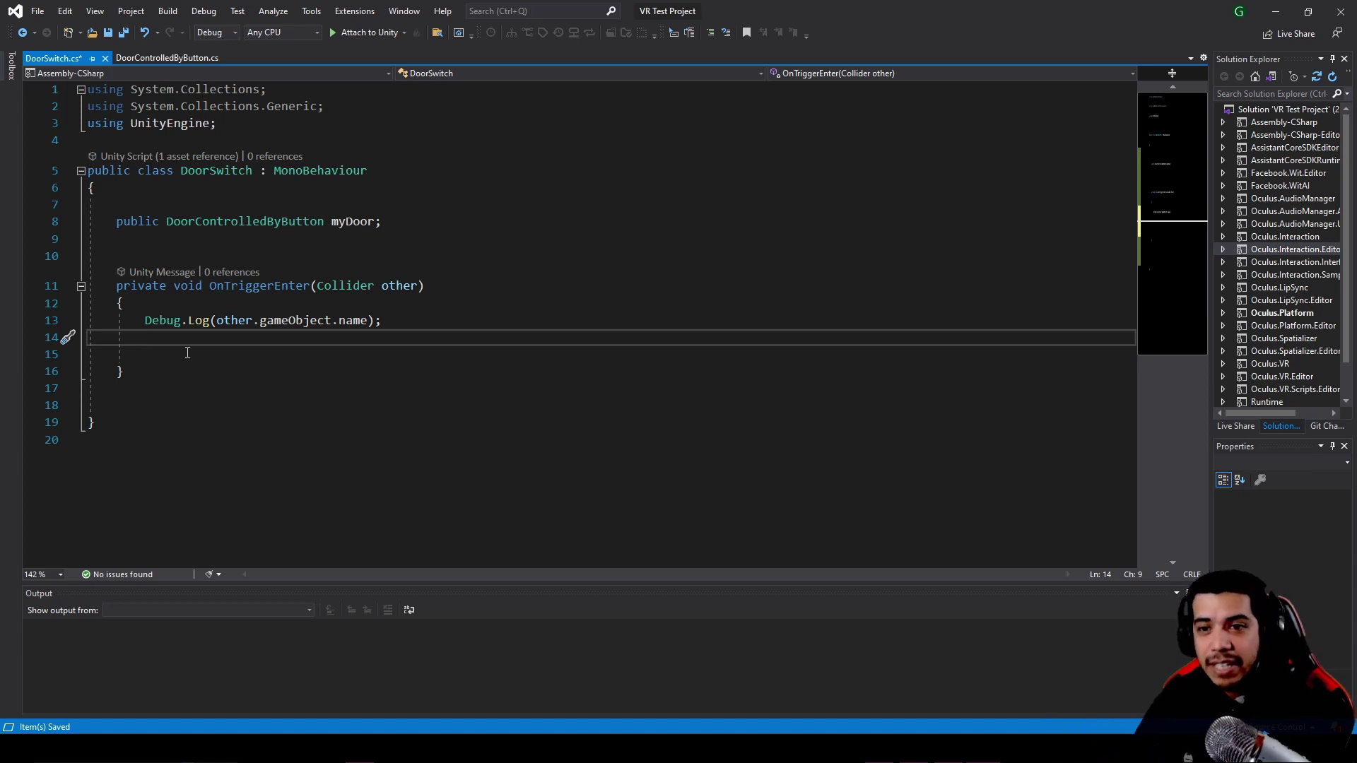
key(Return)
key(Return)
key(Up)
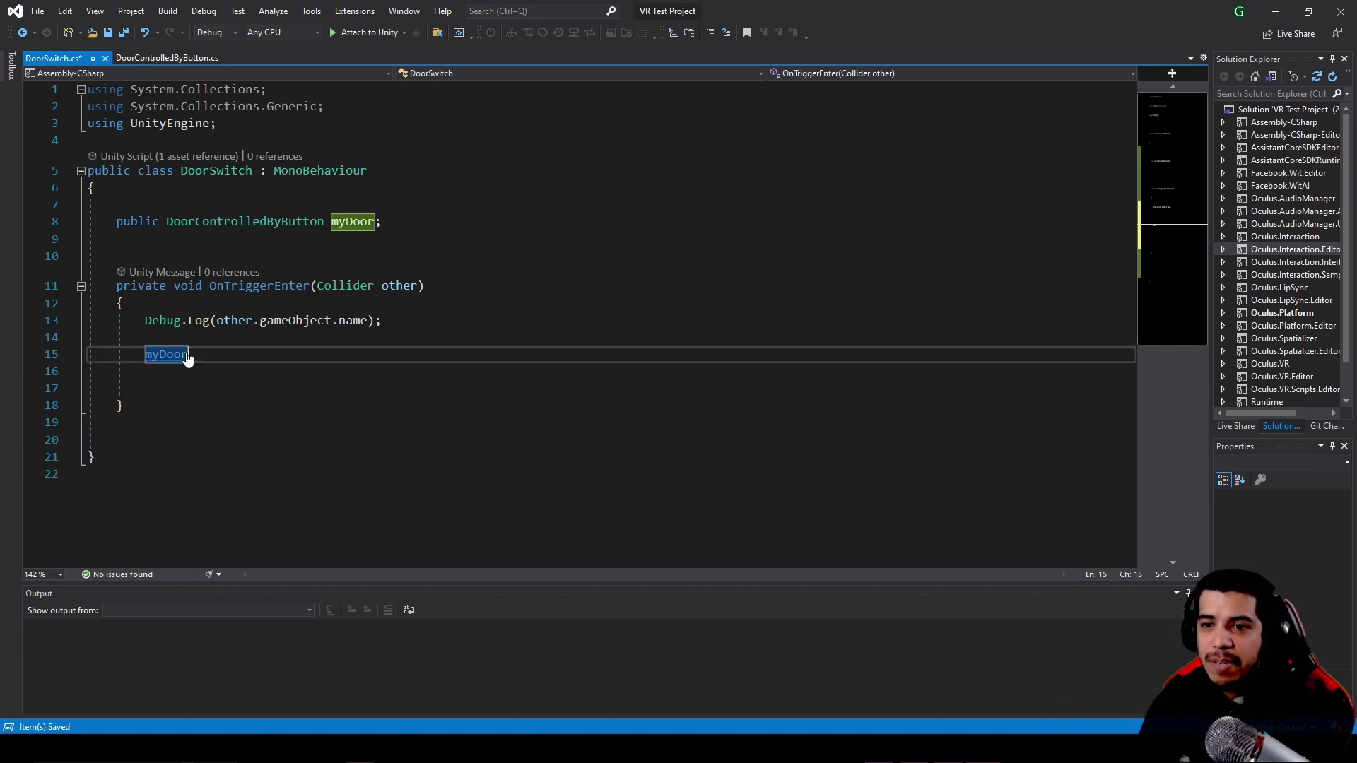
key(BackSpace)
key(BackSpace)
key(BackSpace)
text(f()
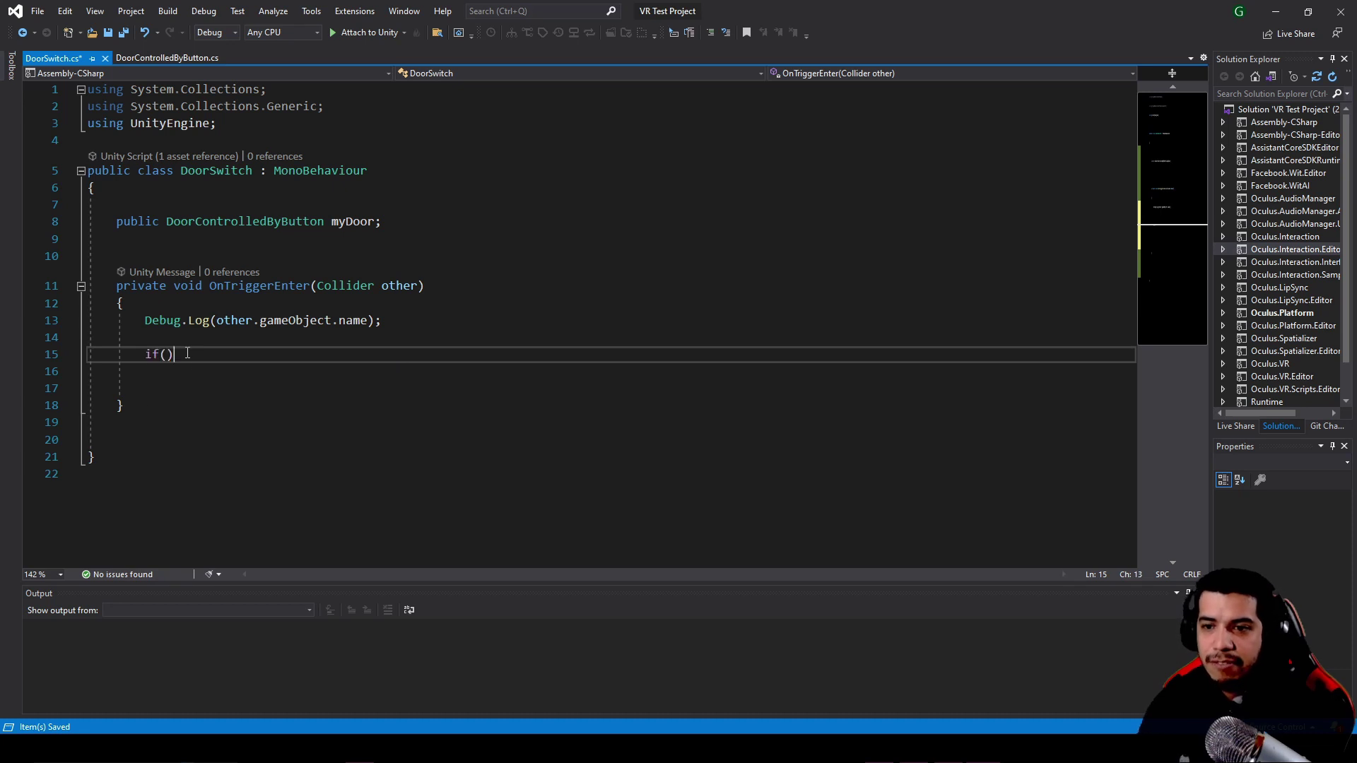
text(myDoor.)
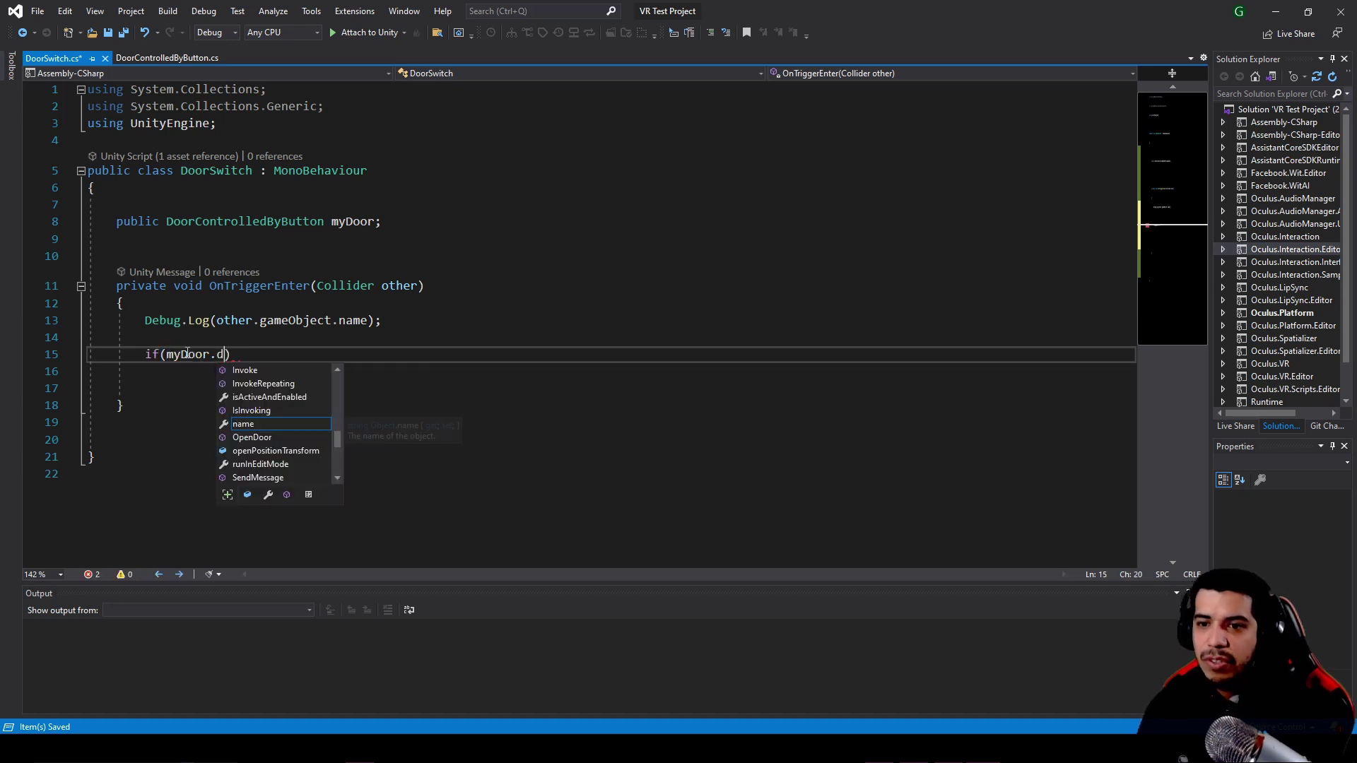
text(door)
key(Tab)
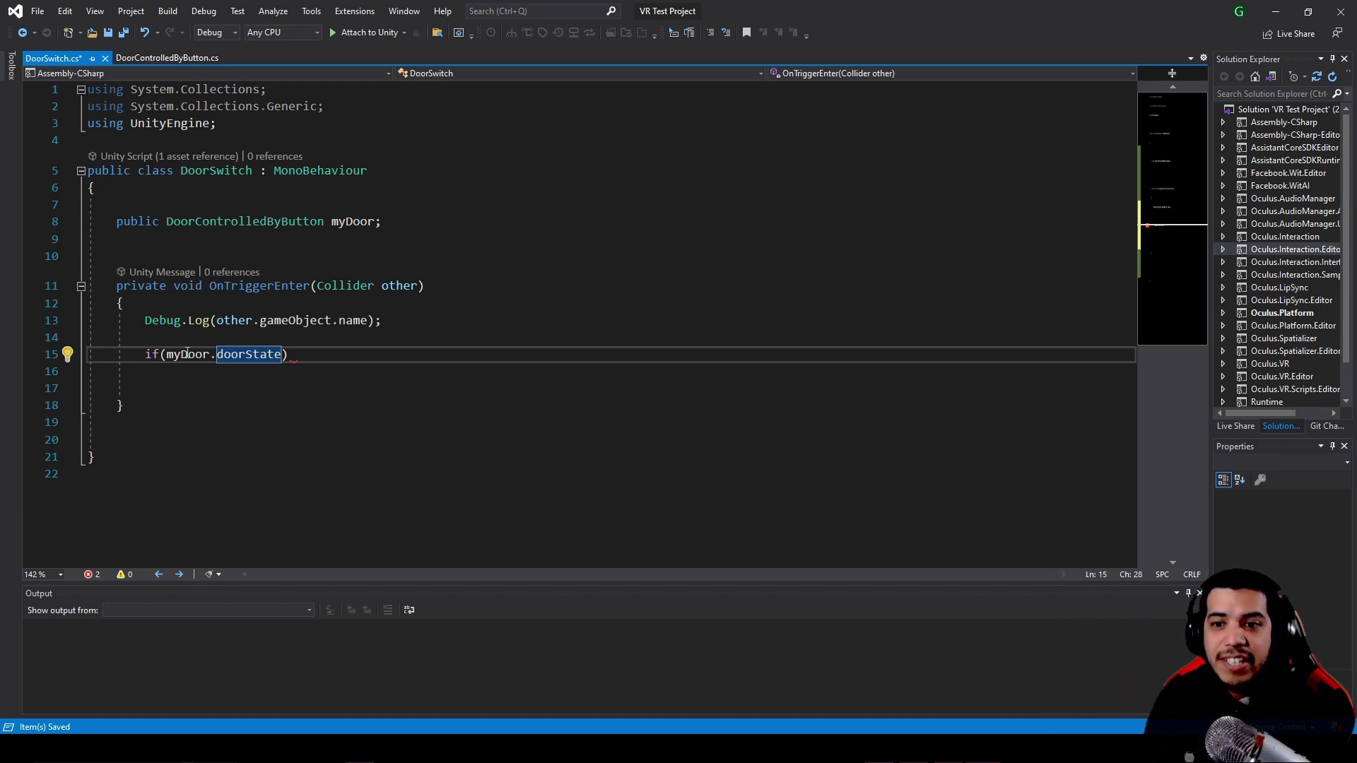
text())
- Give the if statement a body and an else block, then save
key(Return)
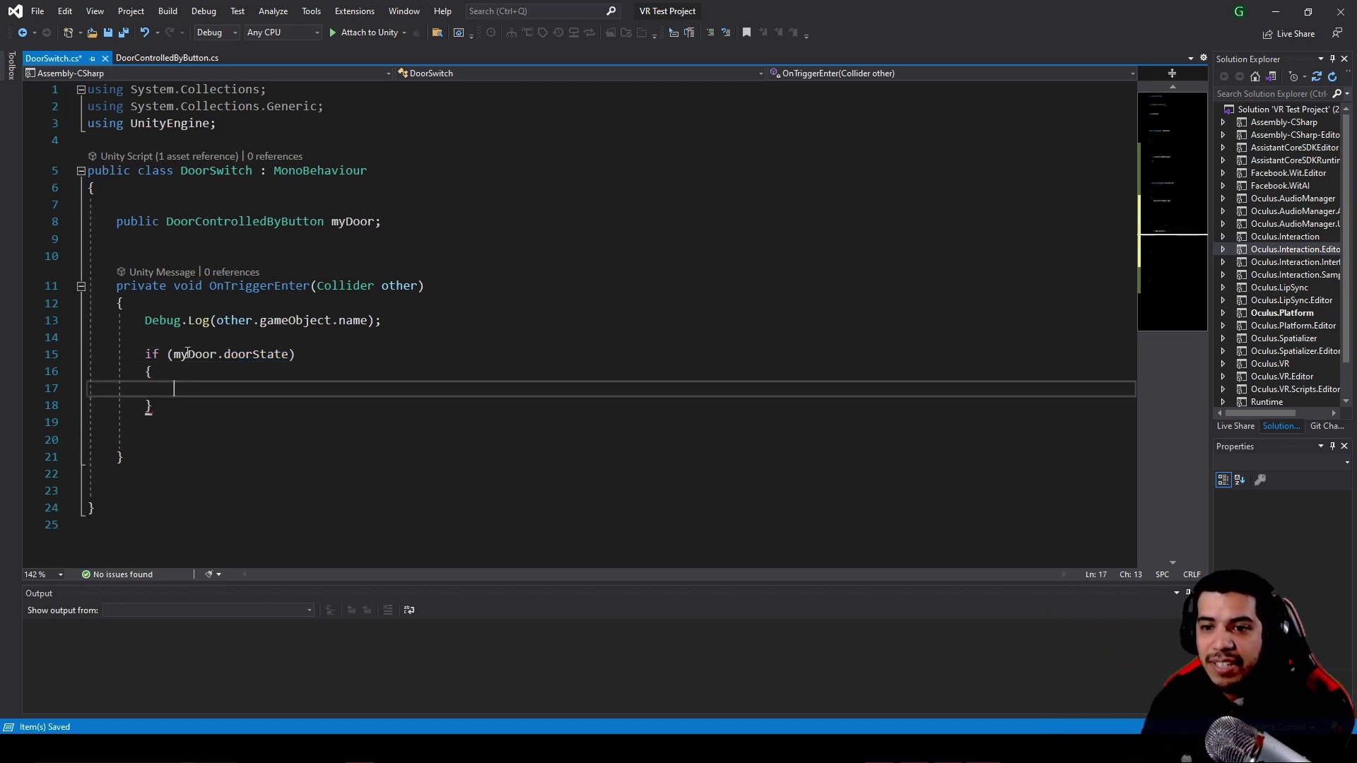
key(Down)
key(Down)
text(else)
key(Tab)
key(Tab)
key(ctrl+s)
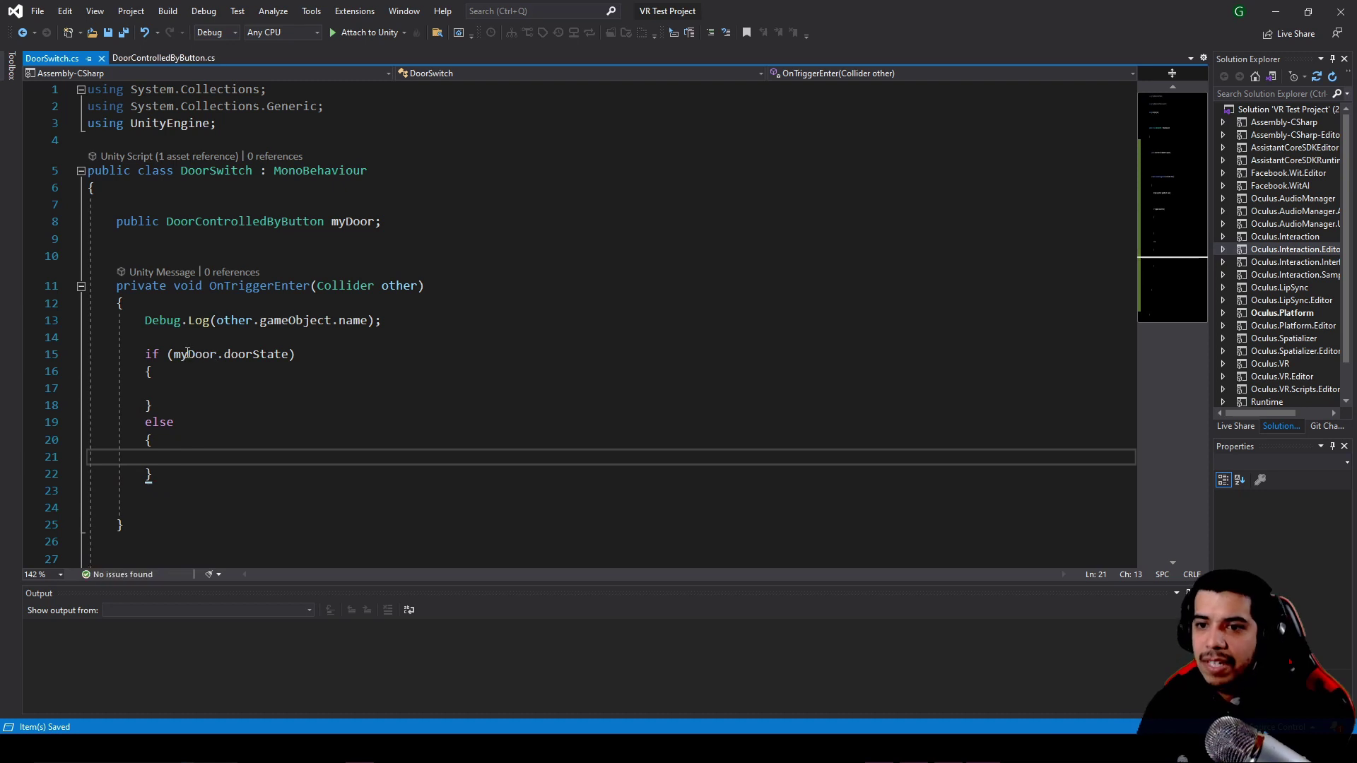
- Call myDoor.CloseDoor() inside the if block
click(211, 387)
text(//Door open)
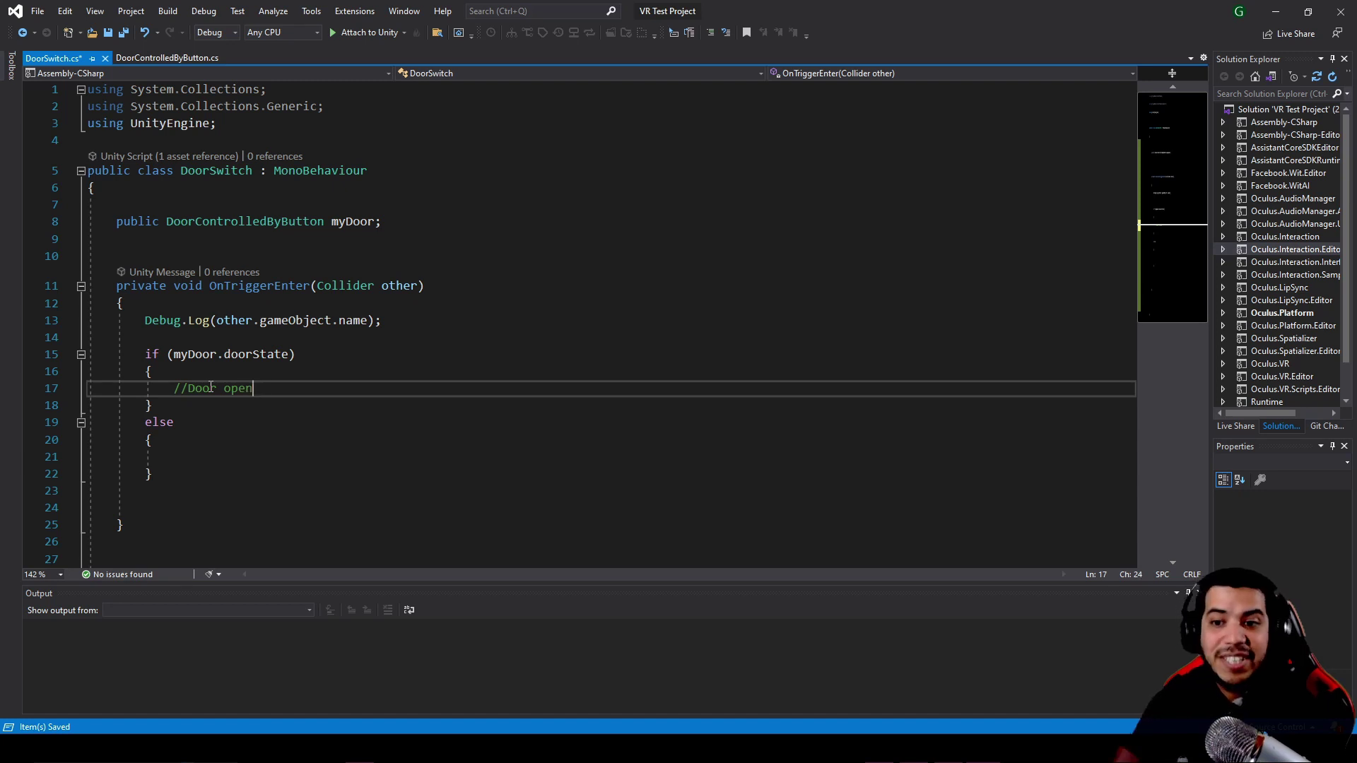
click(210, 443)
click(315, 388)
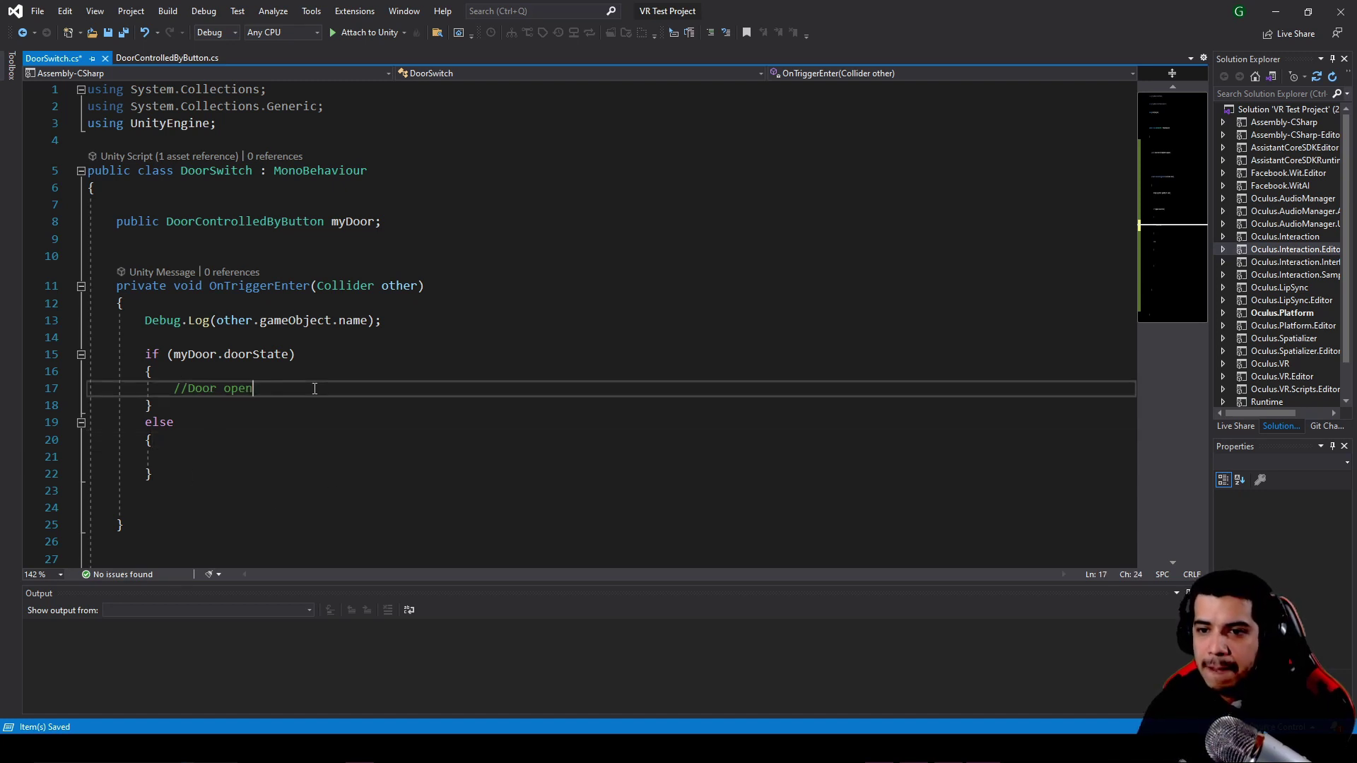
key(Return)
text(my)
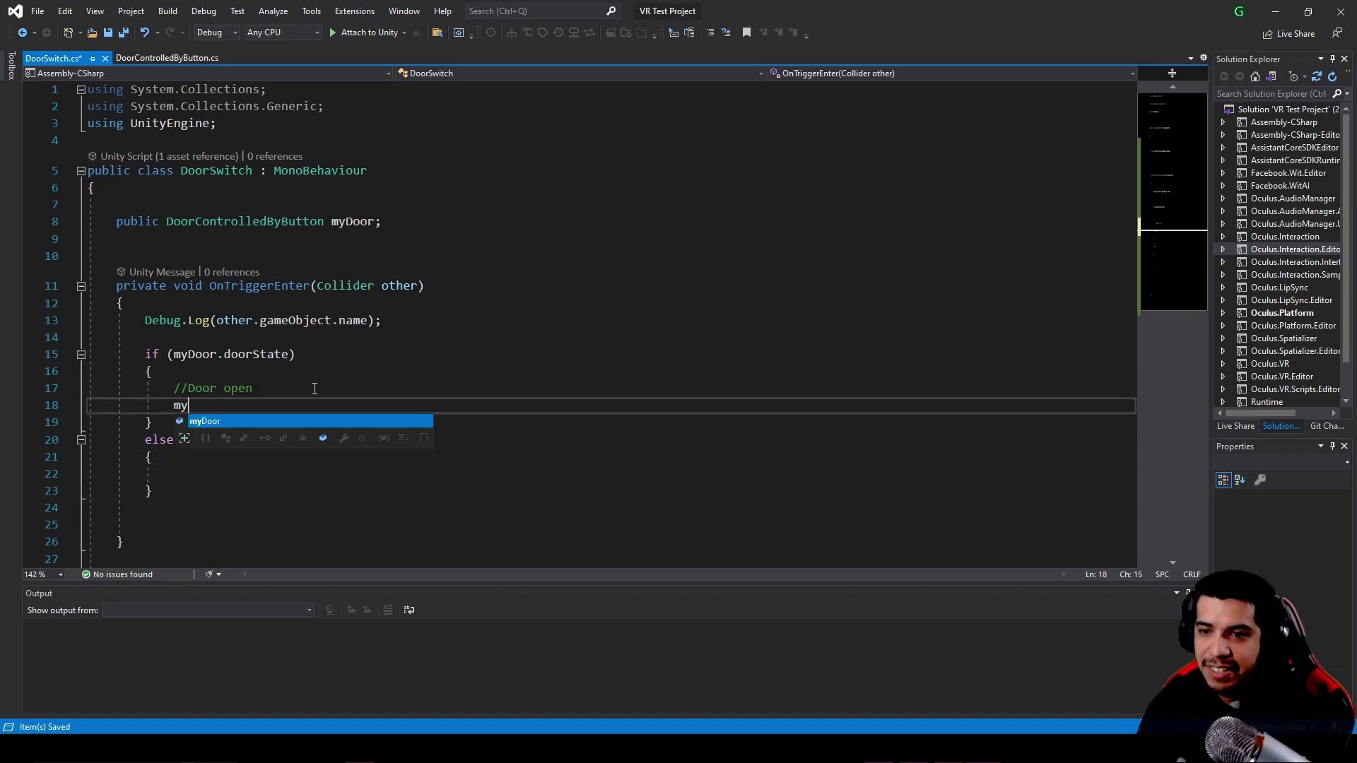
text(Door.clo)
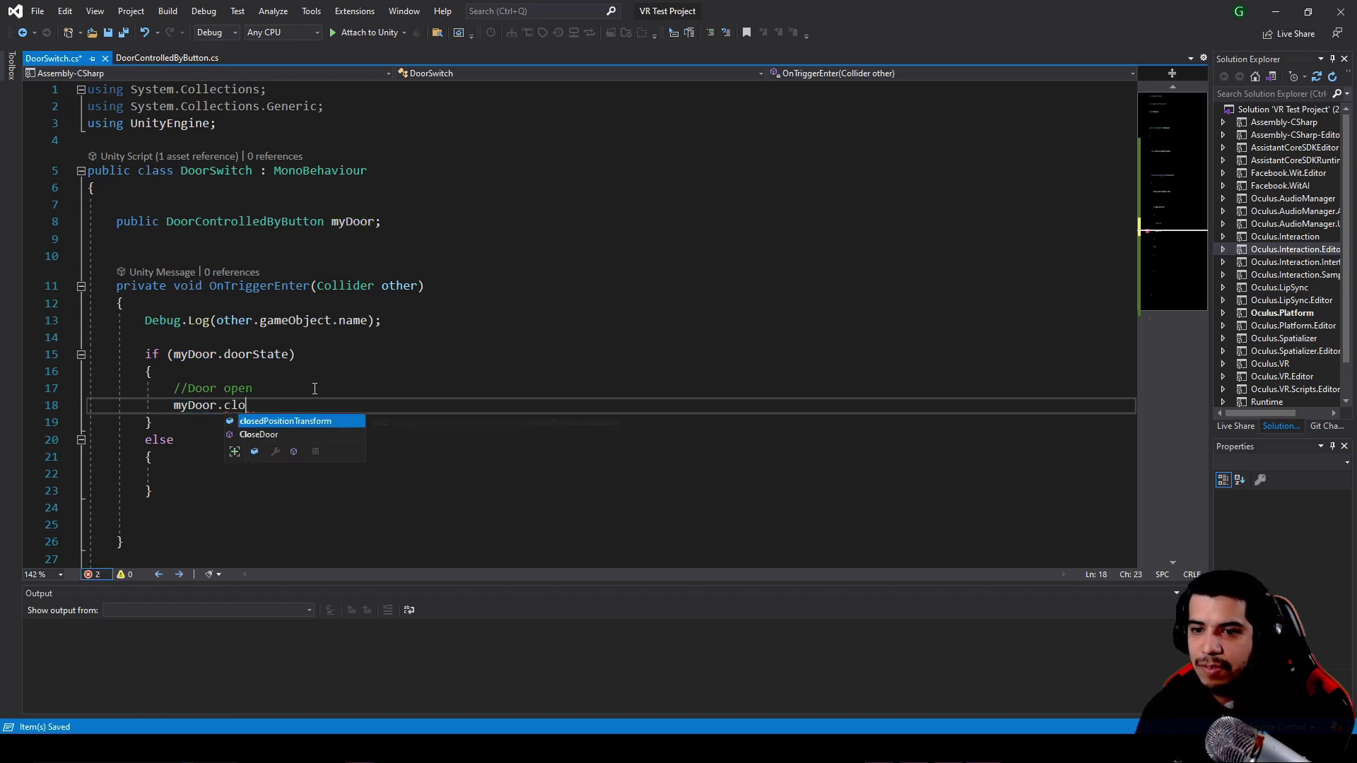
key(Down)
key(Tab)
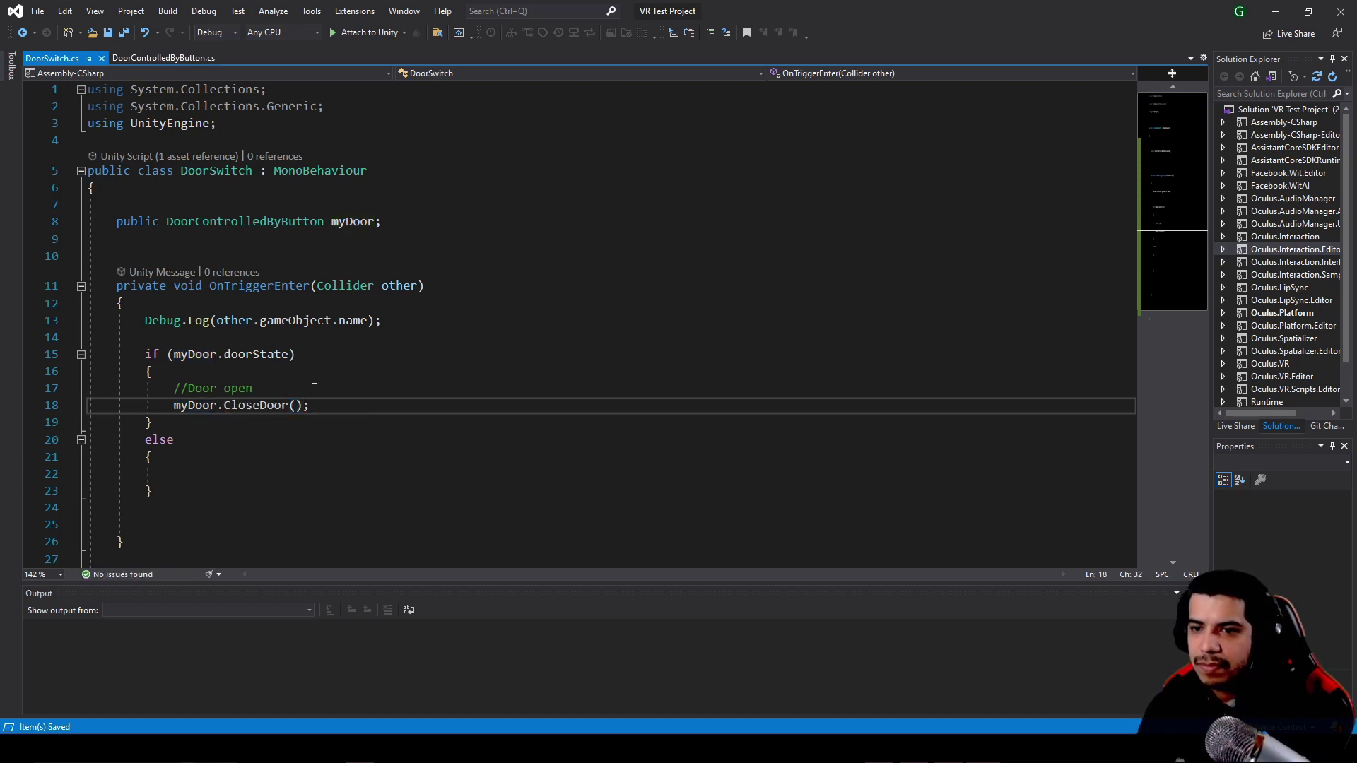
- Copy the CloseDoor line into the else block and change it to OpenDoor()
key(shift+Home)
key(shift+Home)
key(ctrl+c)
click(283, 474)
key(ctrl+v)
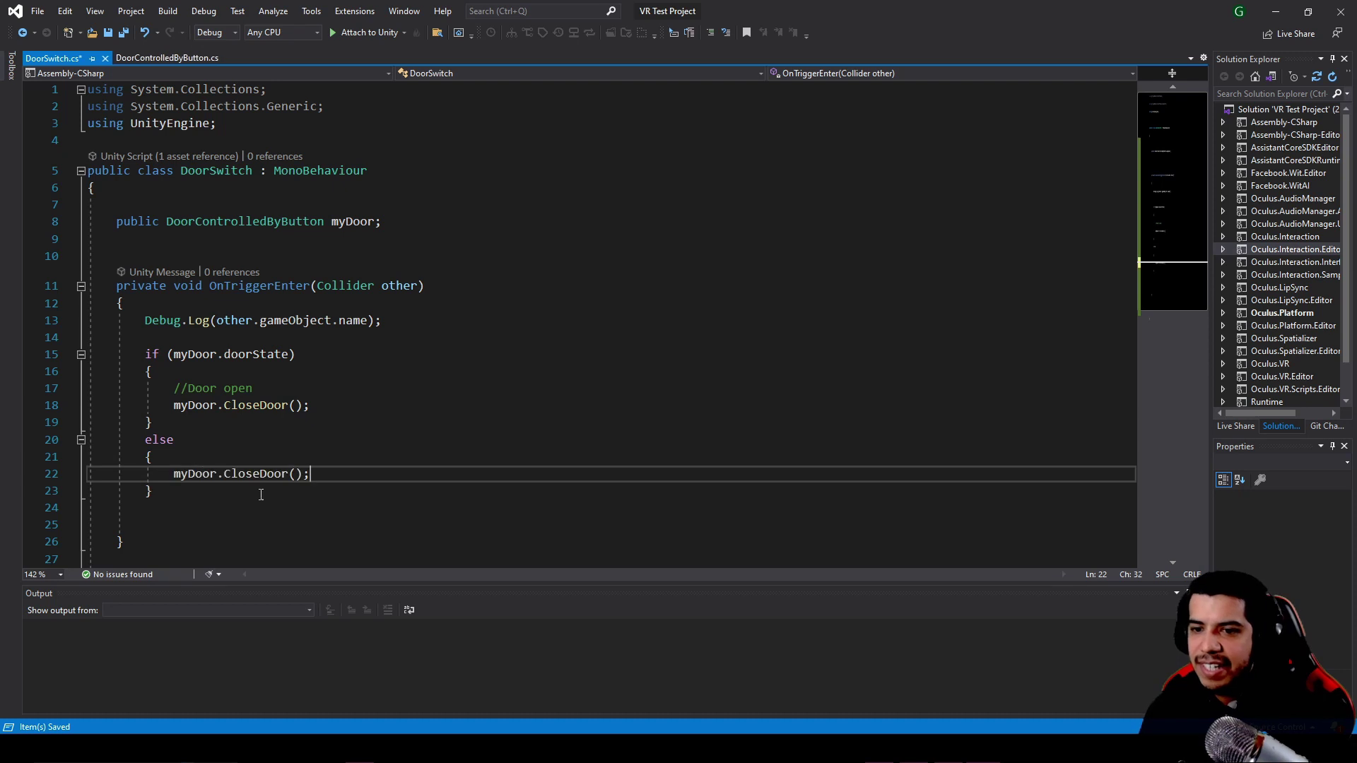
double_click(282, 475)
text(Open)
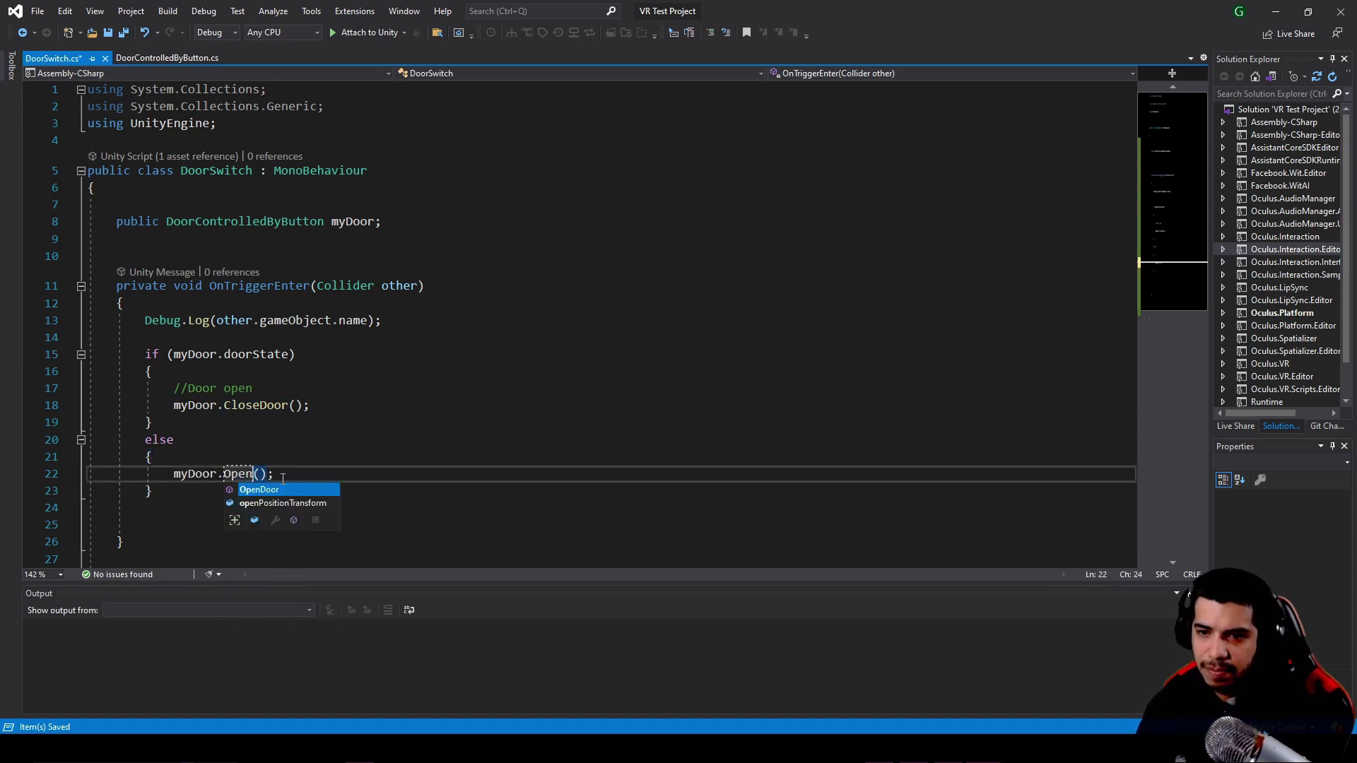
key(Tab)
key(Down)
key(Home)
key(Home)
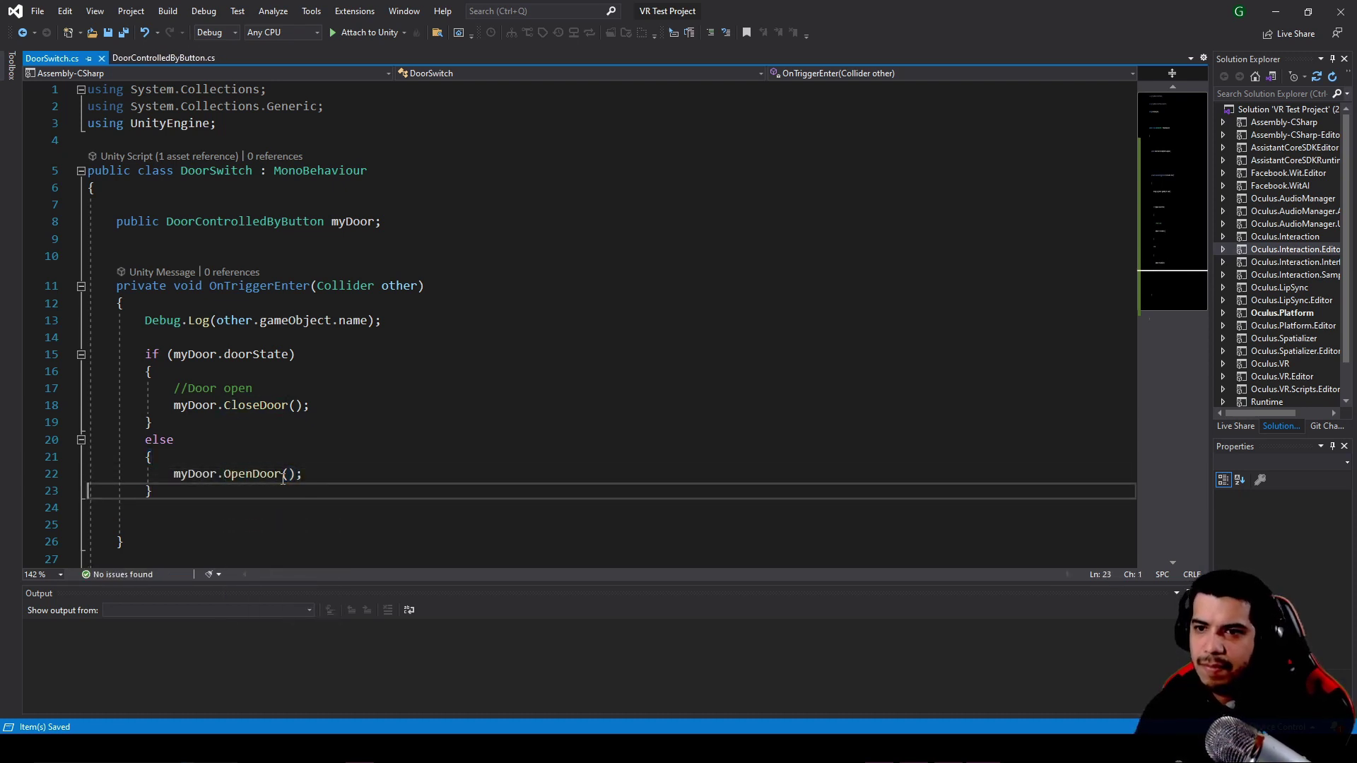
- Review myDoor's uses and the doorState condition, then go to the DoorControlledByButton definition
click(217, 405)
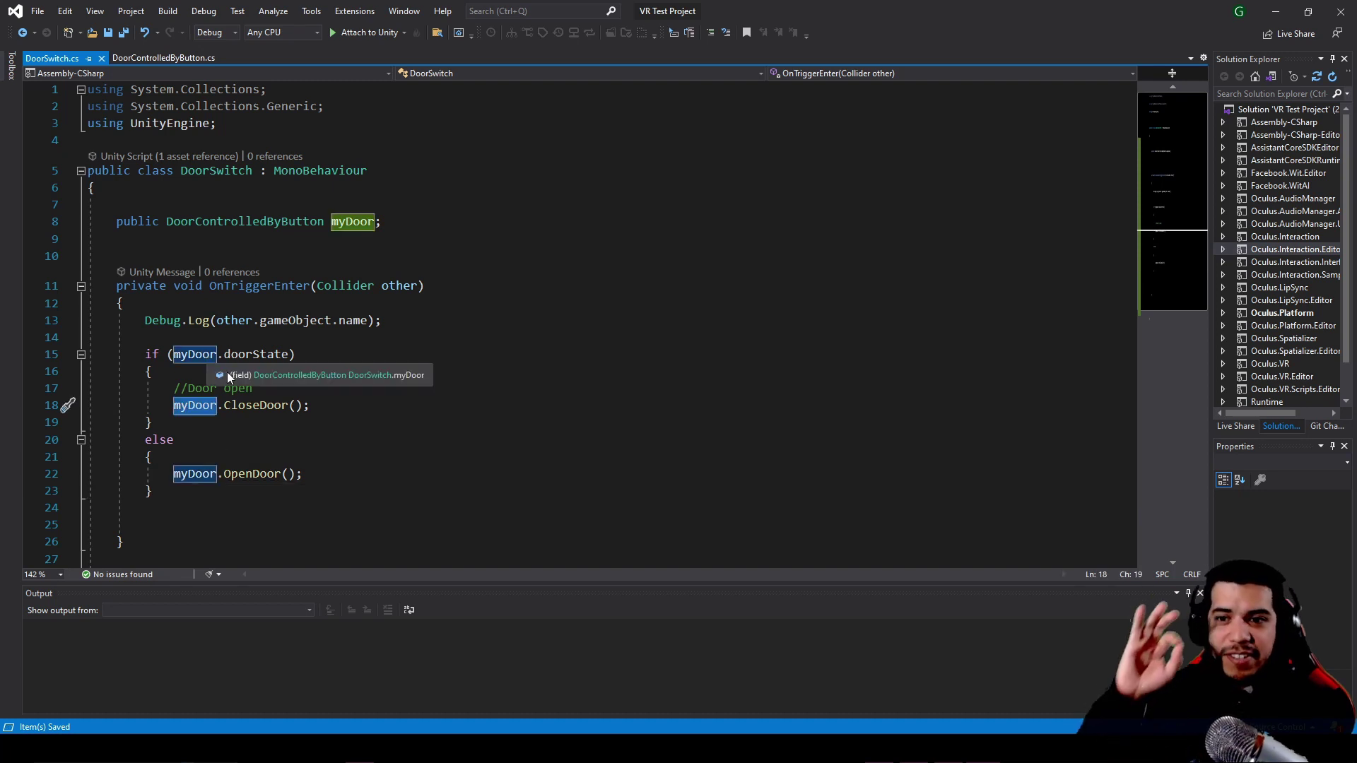
click(260, 354)
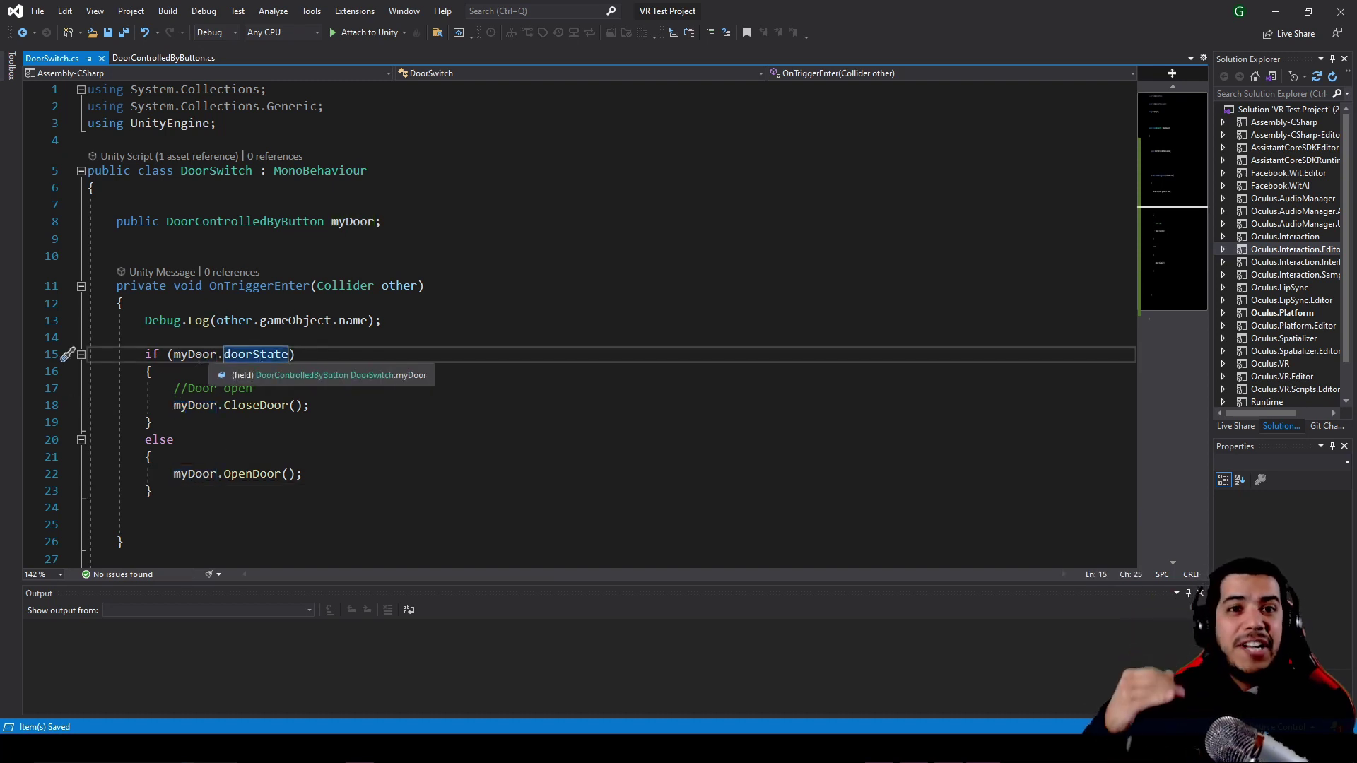
click(211, 359)
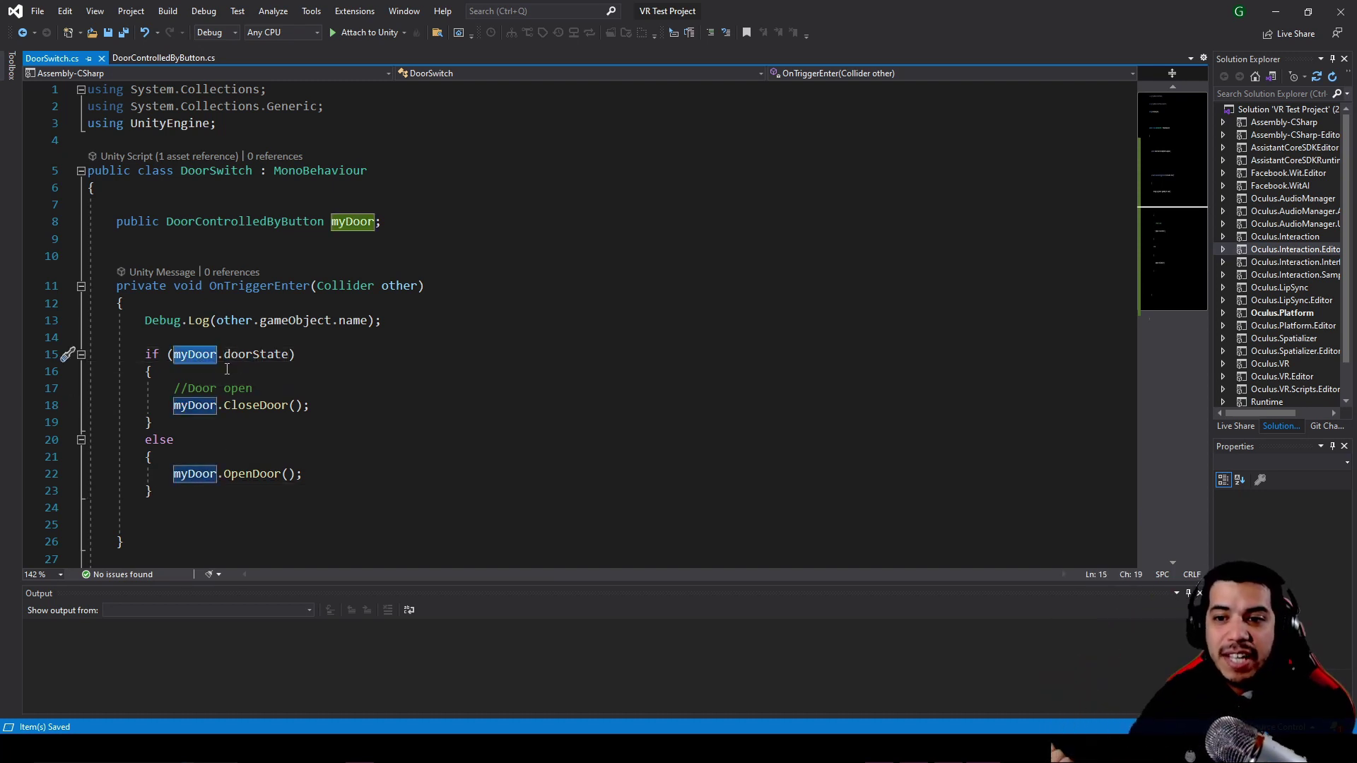
double_click(247, 360)
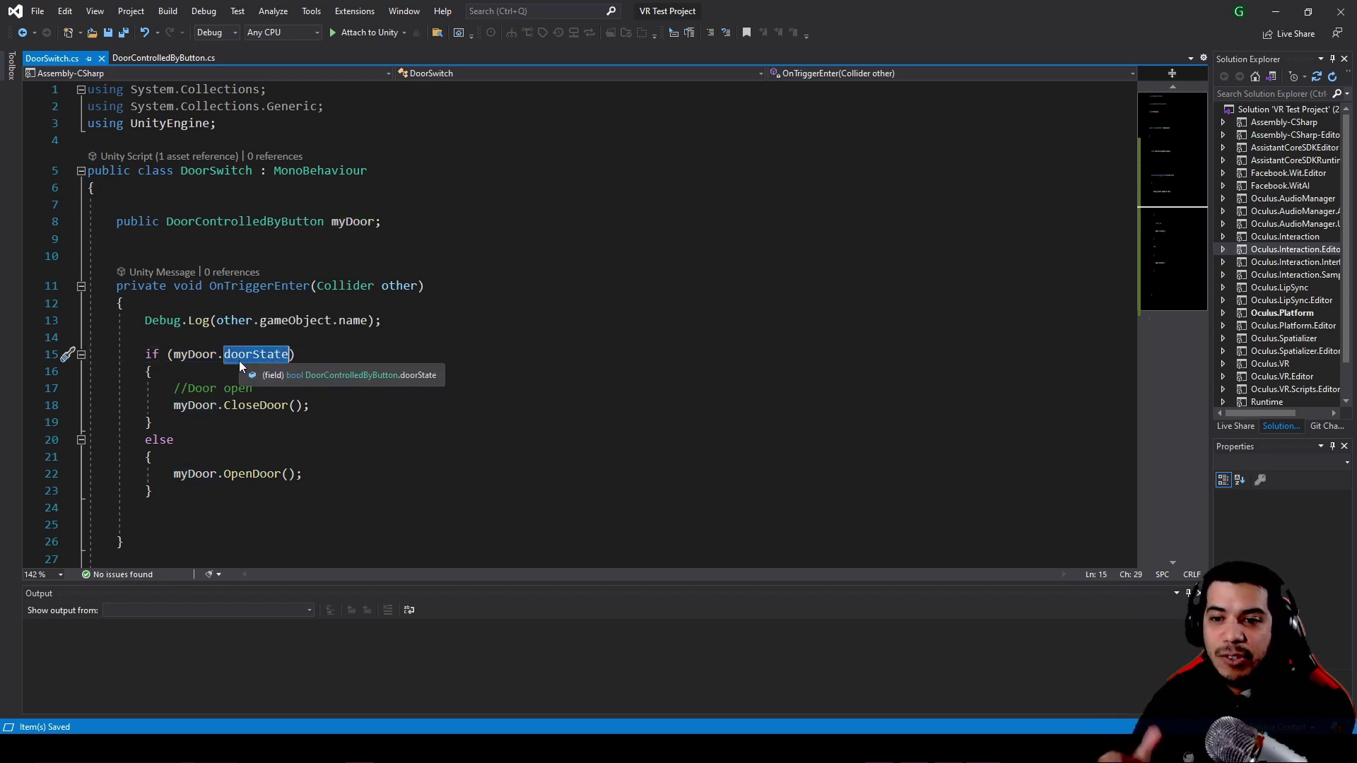
click(175, 355)
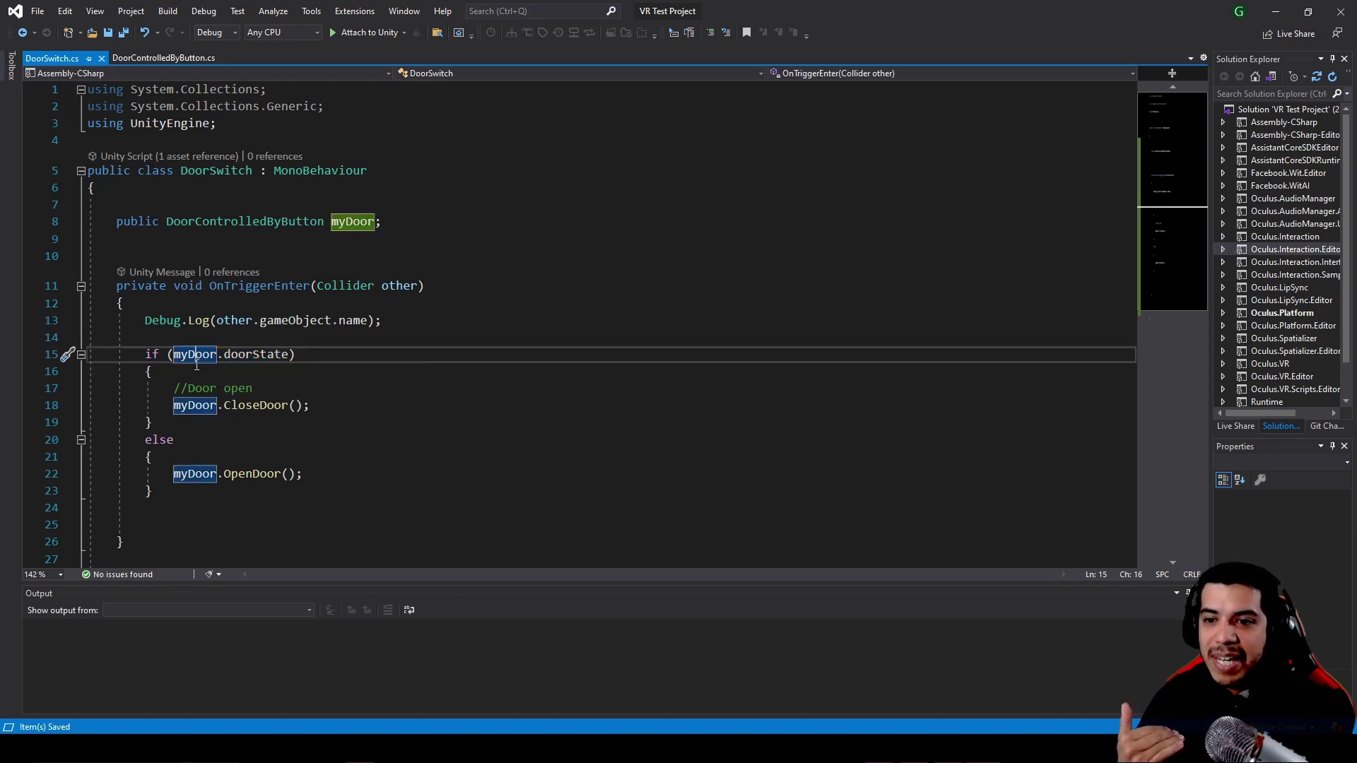
click(223, 222)
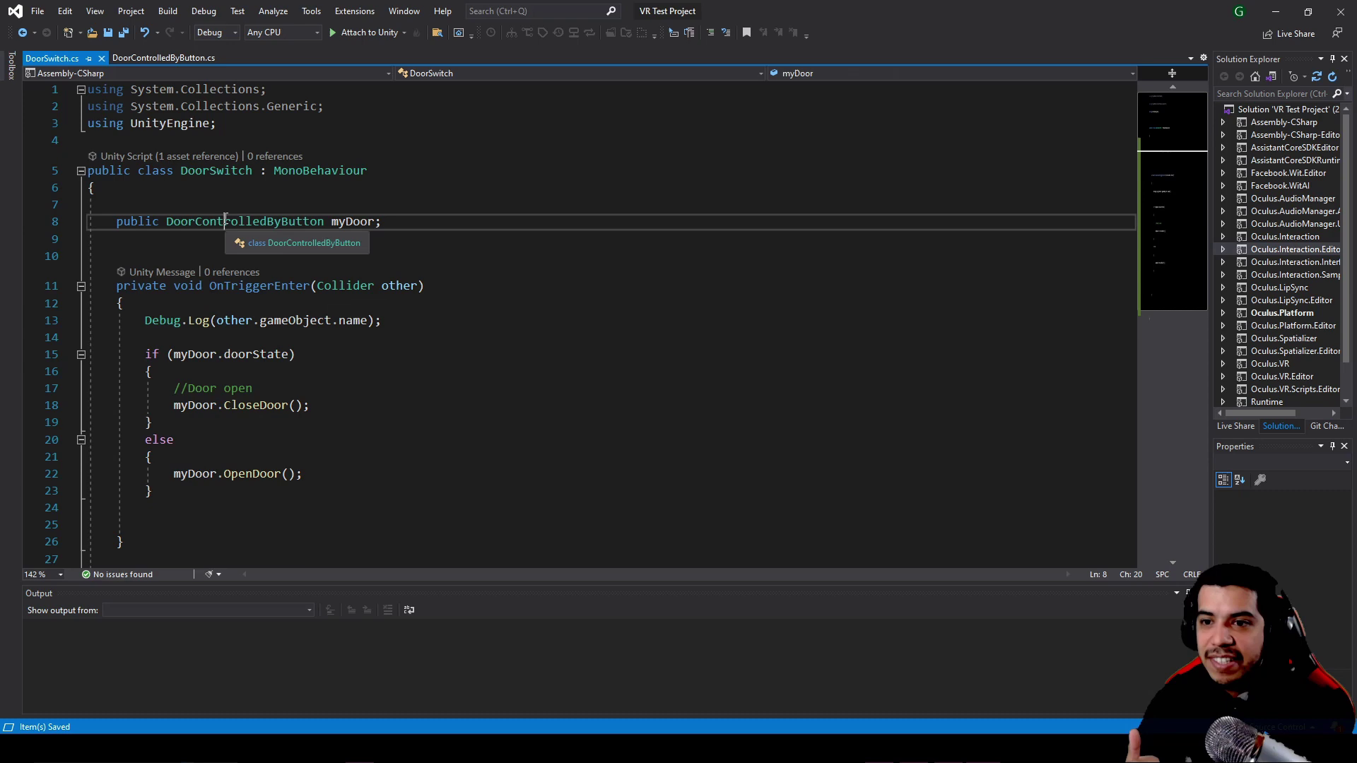
click(277, 244)
click(460, 294)
scroll(502, 342, down, 1)
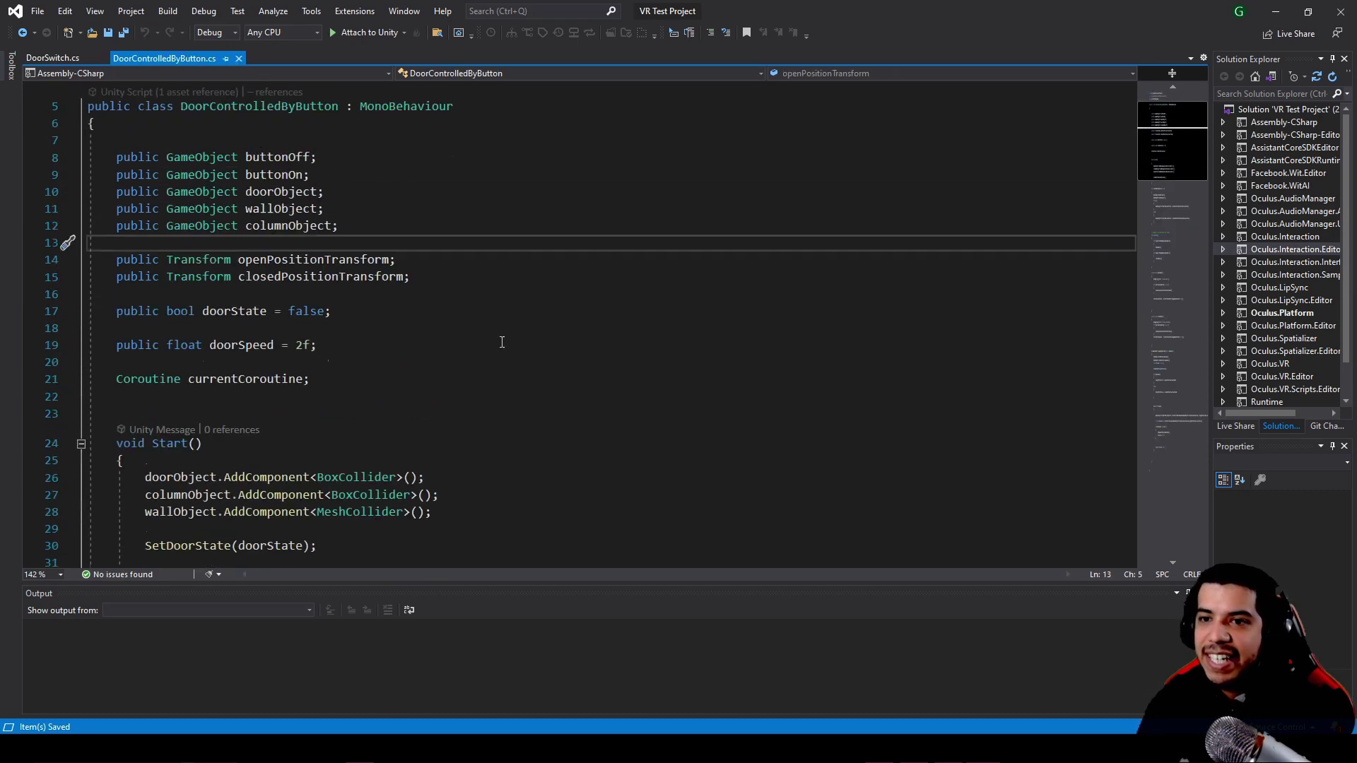
scroll(503, 340, up, 1)
scroll(514, 377, down, 1)
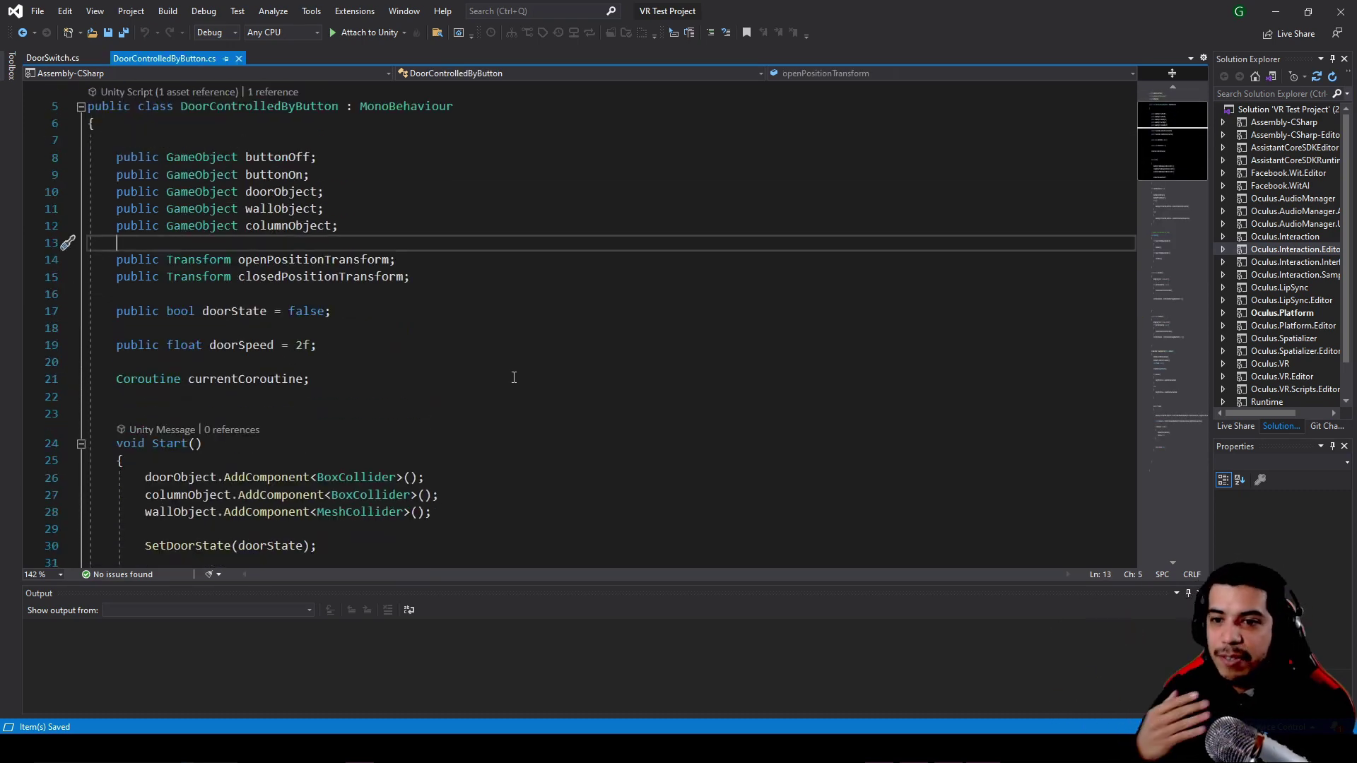
double_click(223, 311)
key(ctrl+f)
scroll(403, 350, down, 1)
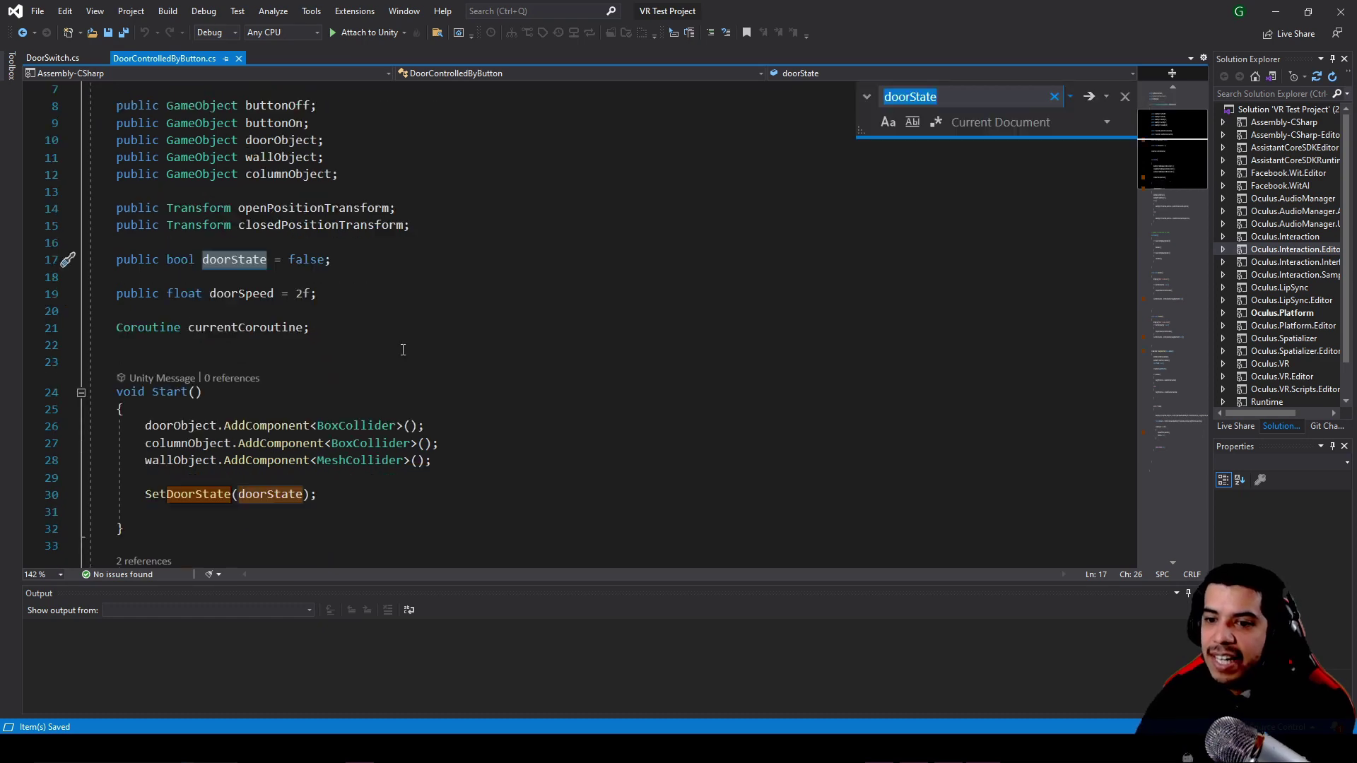
scroll(368, 351, down, 3)
scroll(256, 341, down, 1)
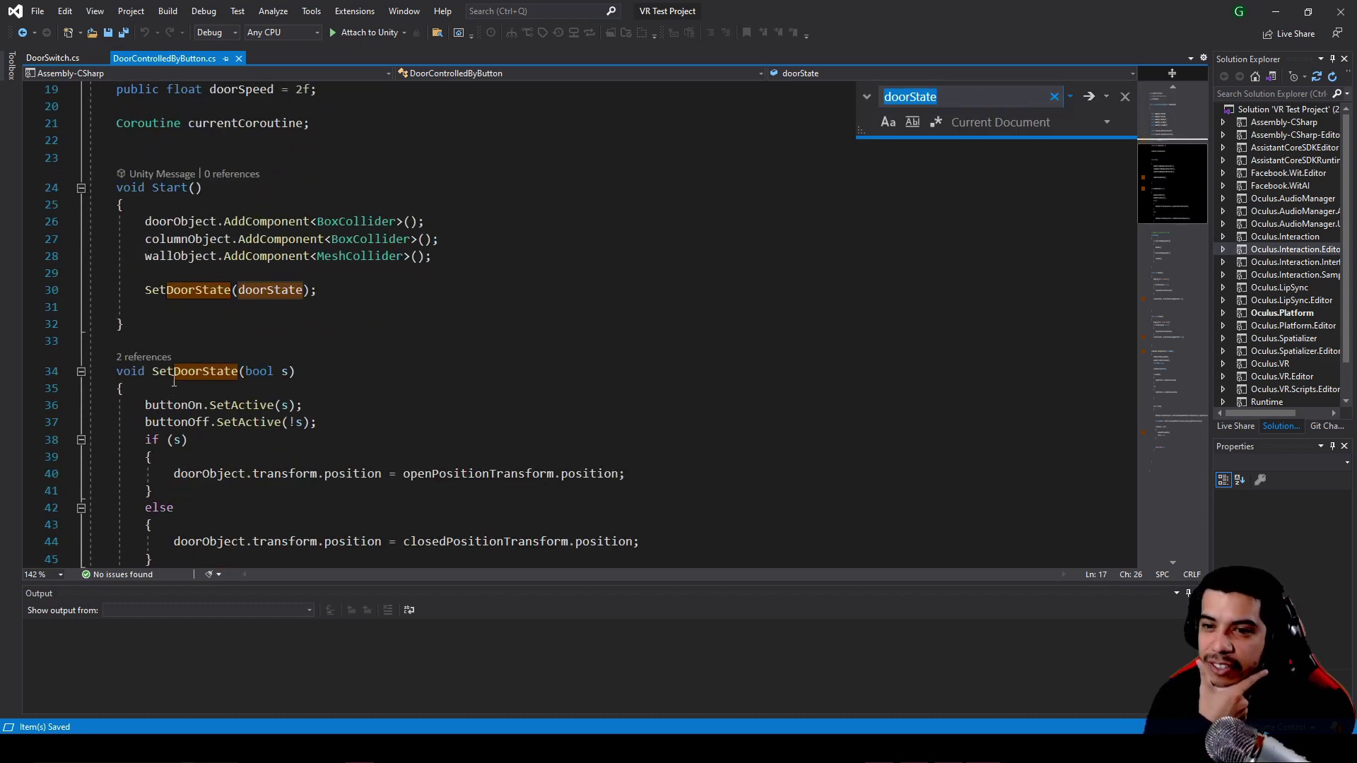
scroll(298, 305, up, 2)
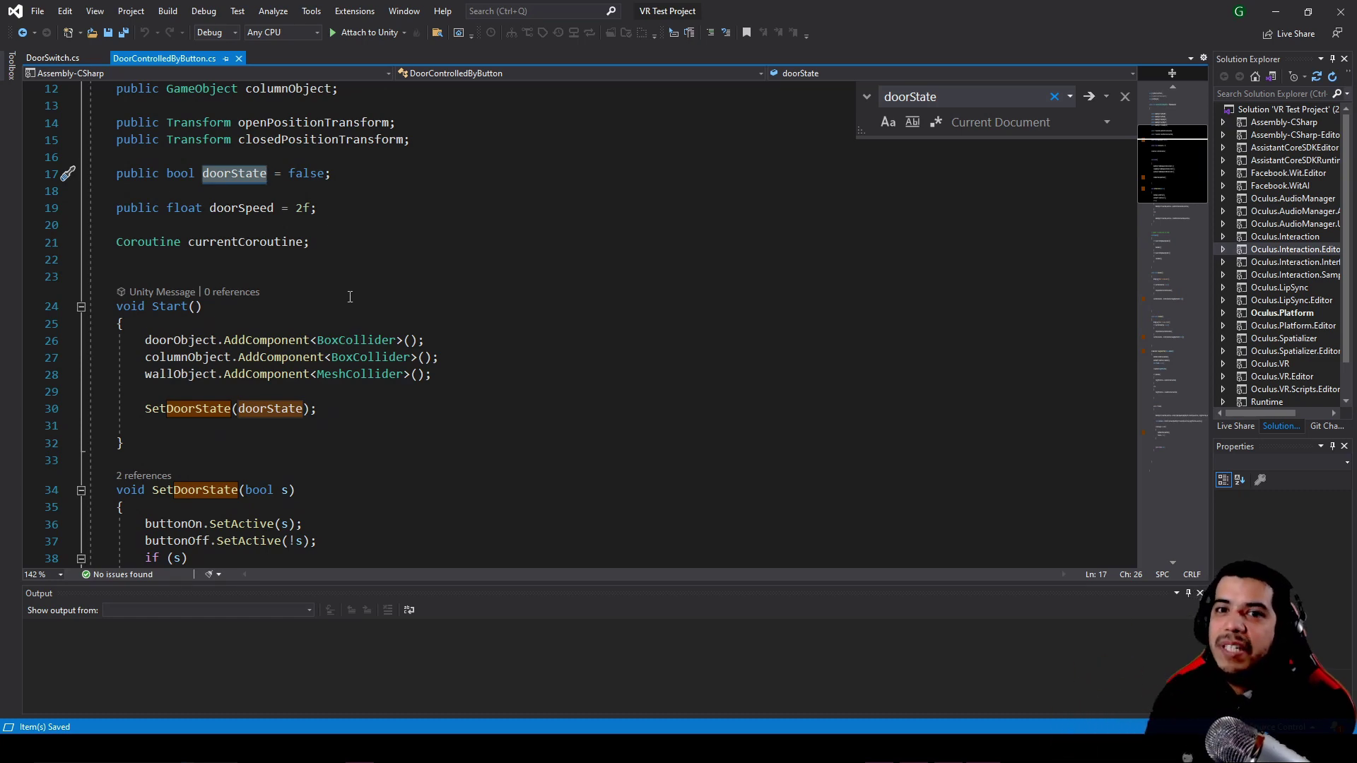
scroll(466, 322, down, 2)
scroll(466, 322, down, 2)
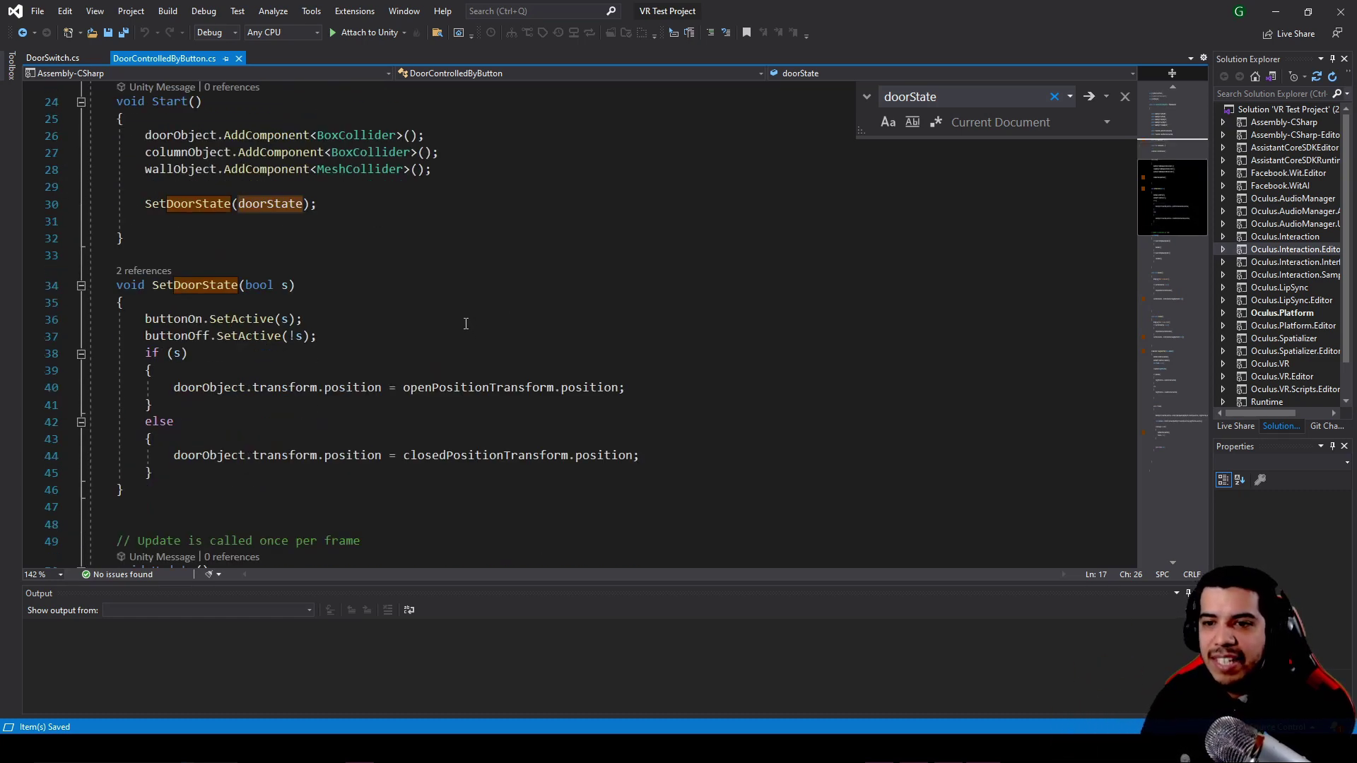
scroll(216, 362, down, 2)
scroll(152, 271, up, 2)
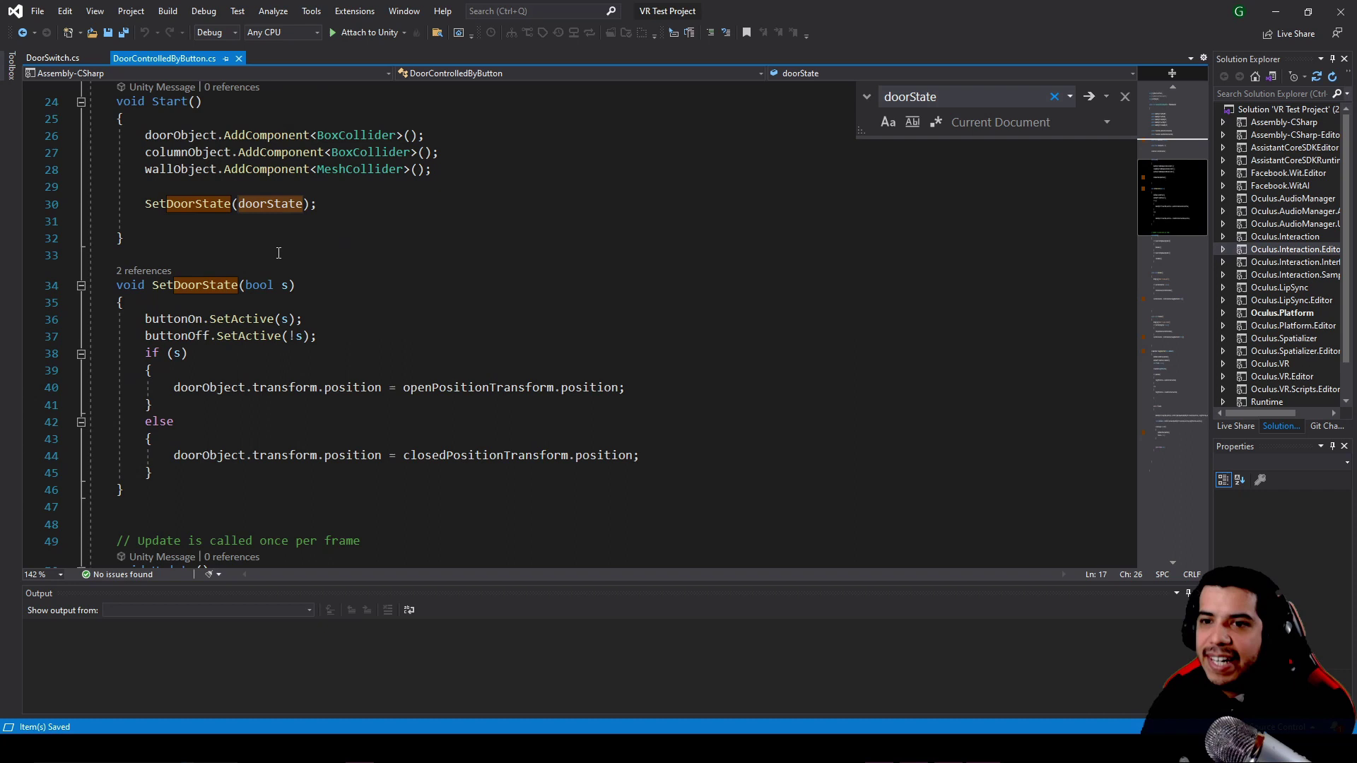
double_click(271, 204)
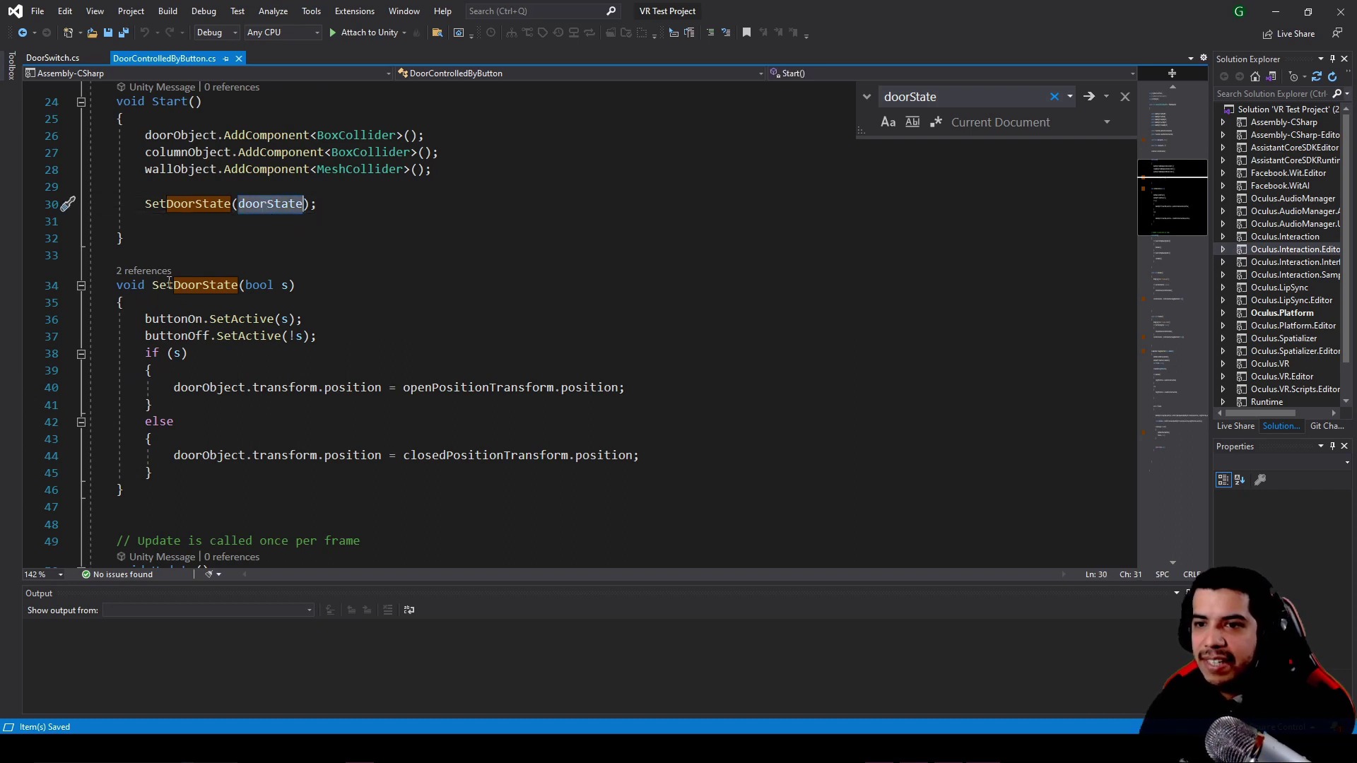
drag(152, 285, 292, 285)
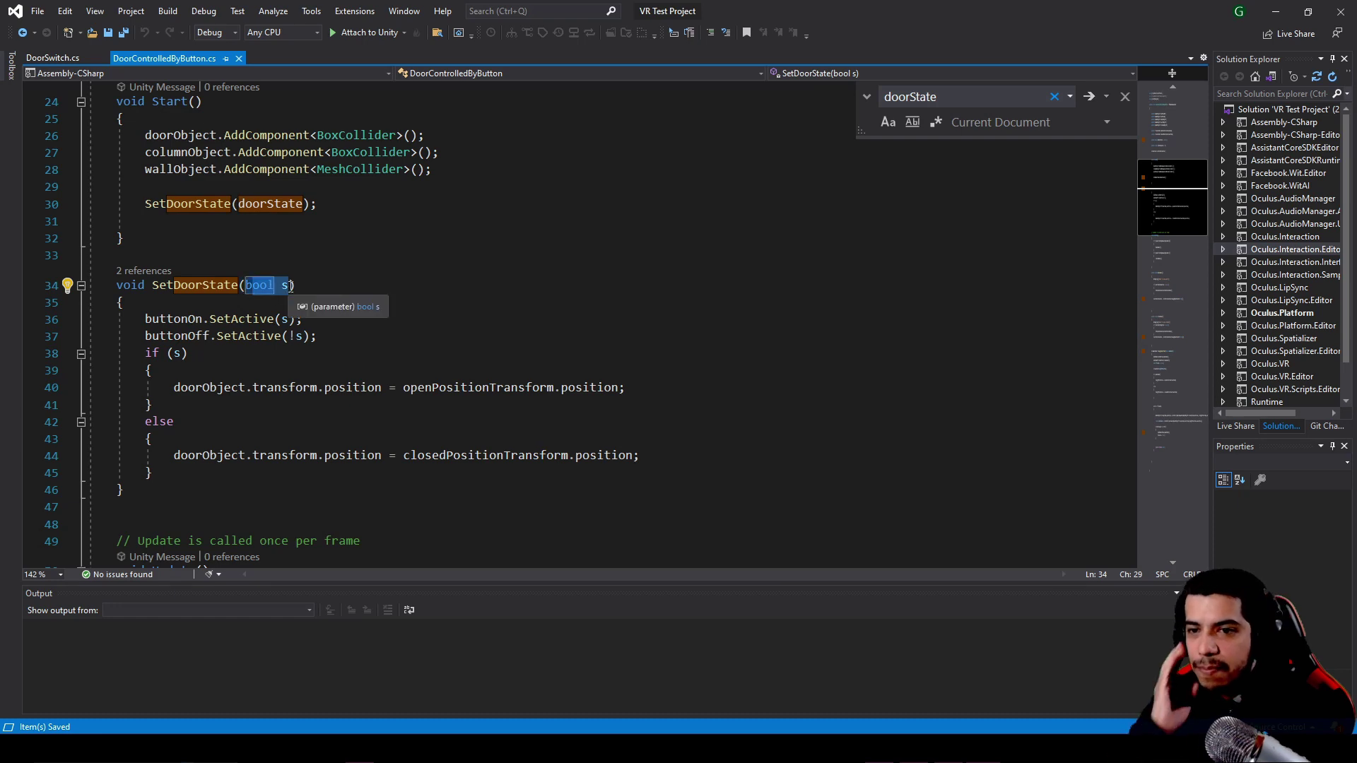
scroll(271, 300, down, 15)
scroll(274, 291, down, 4)
scroll(277, 287, down, 3)
scroll(276, 287, down, 5)
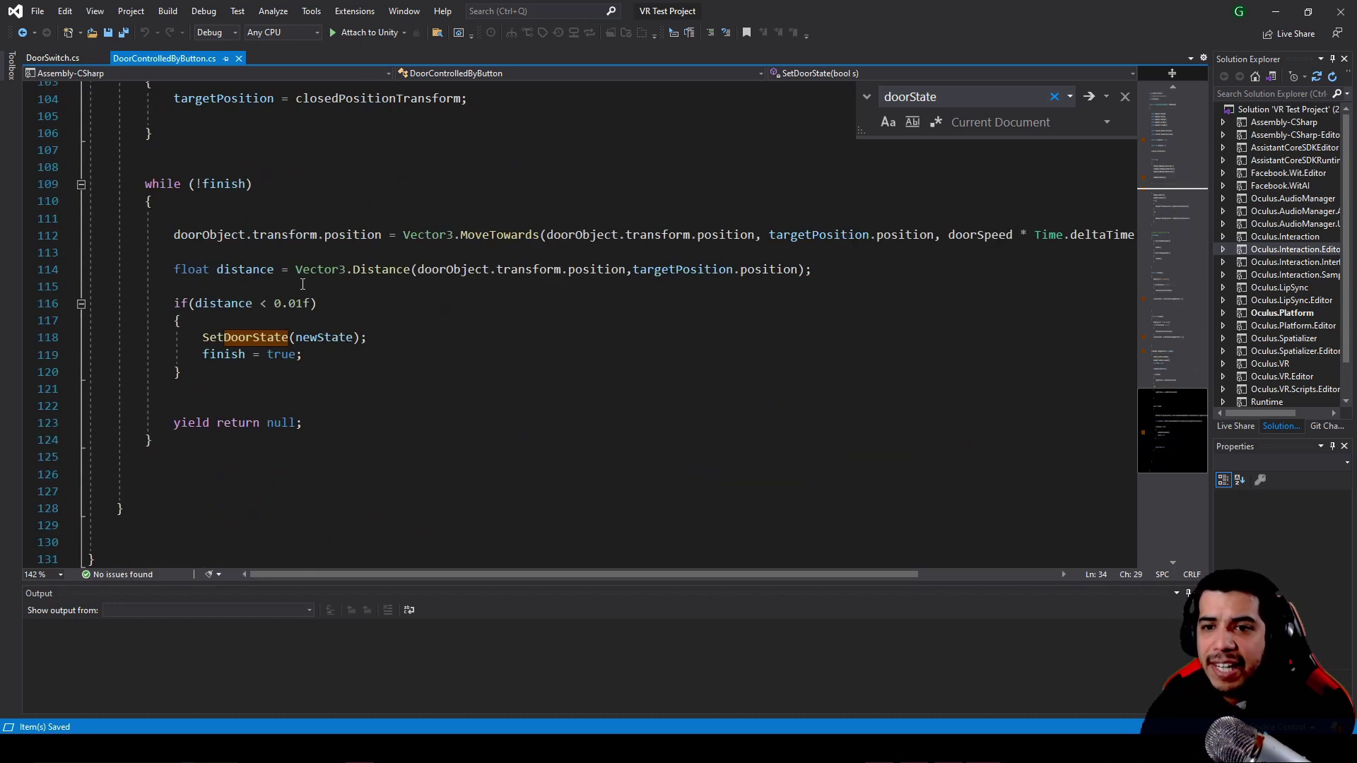
drag(203, 339, 382, 337)
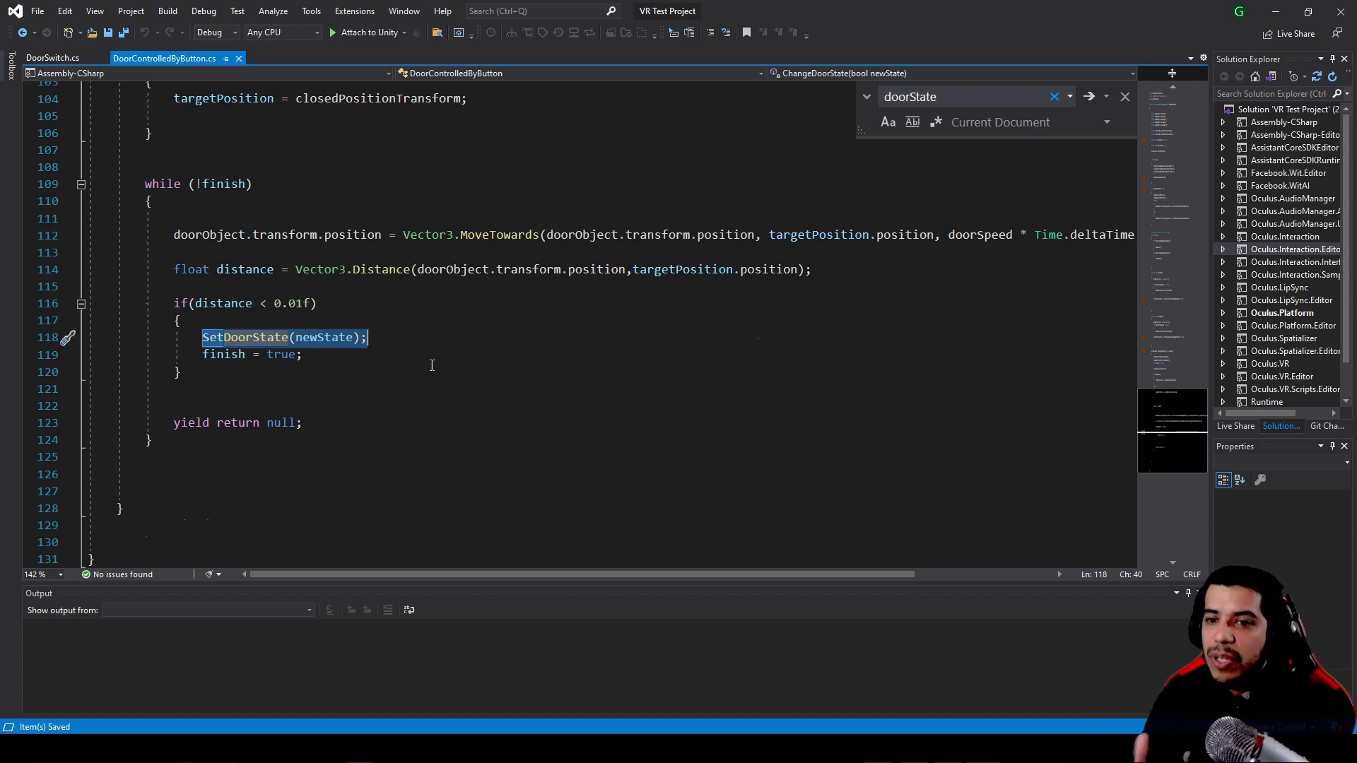
scroll(428, 364, up, 16)
scroll(439, 369, up, 3)
scroll(354, 385, up, 7)
scroll(266, 400, up, 1)
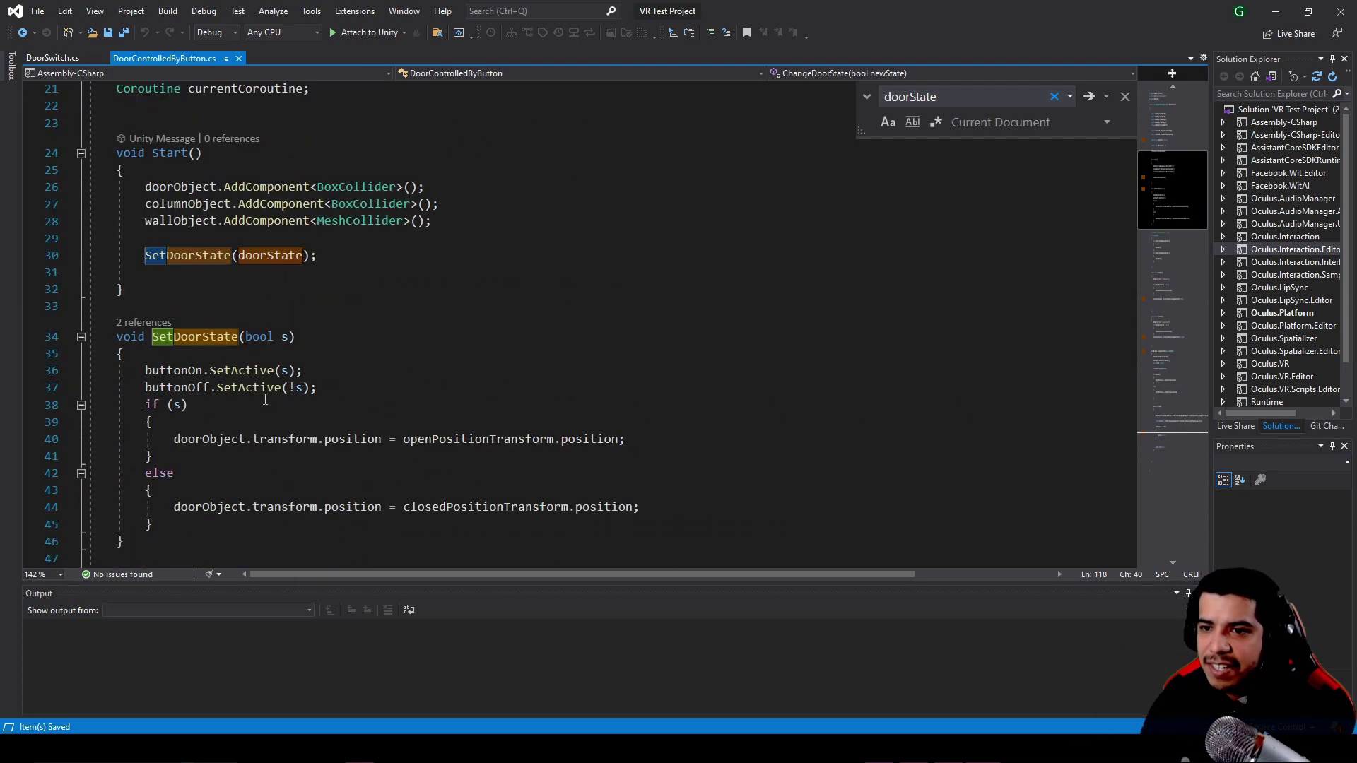
click(145, 524)
double_click(267, 256)
key(ctrl+c)
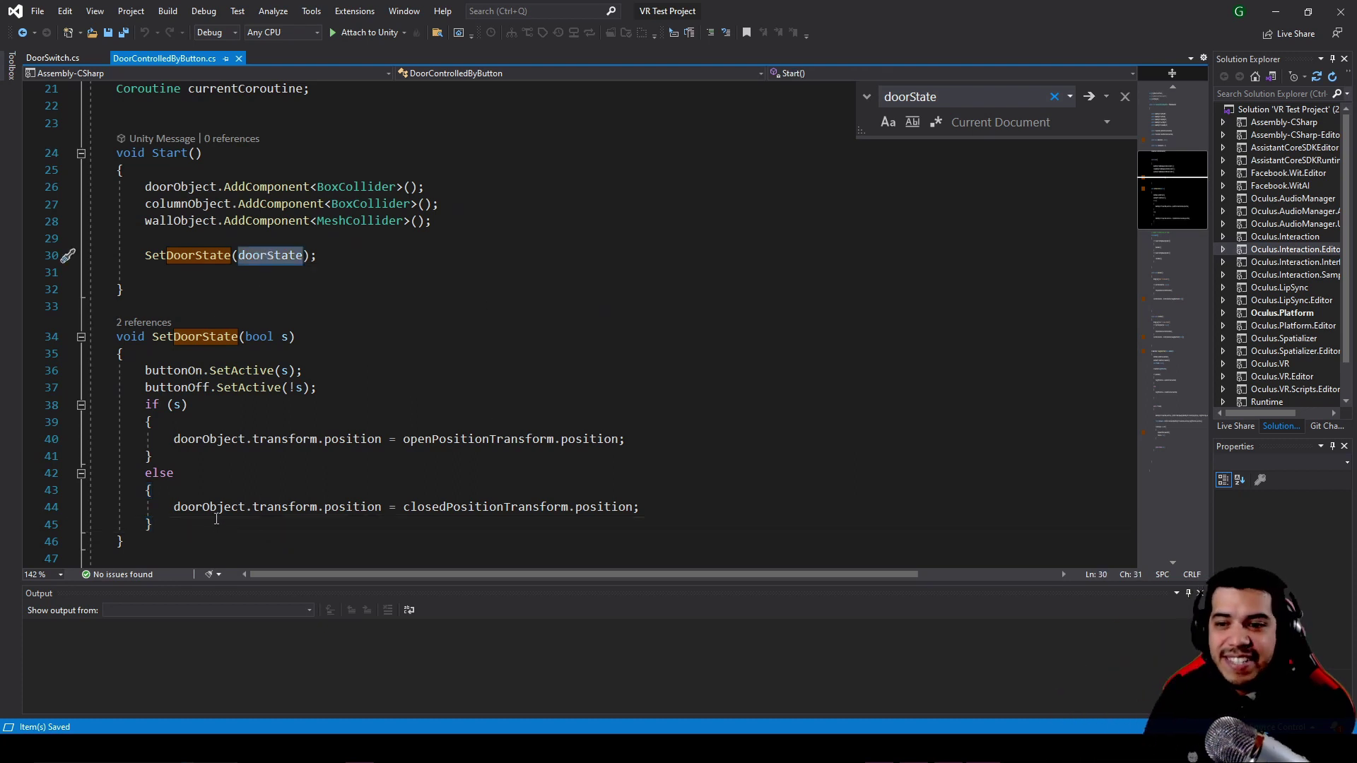
- Append doorState = s; after SetDoorState's else block and save
click(216, 521)
key(Return)
key(ctrl+v)
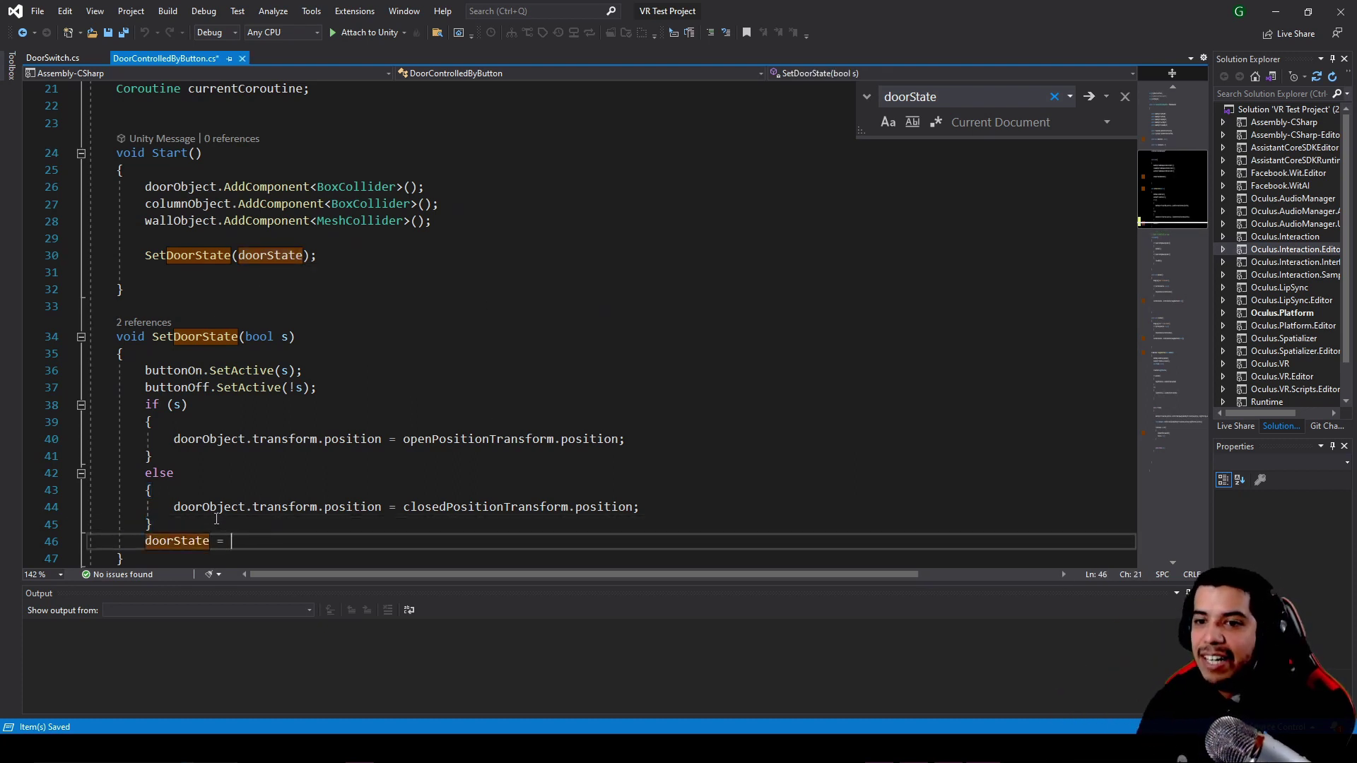
text(s;)
scroll(133, 481, down, 2)
key(ctrl+s)
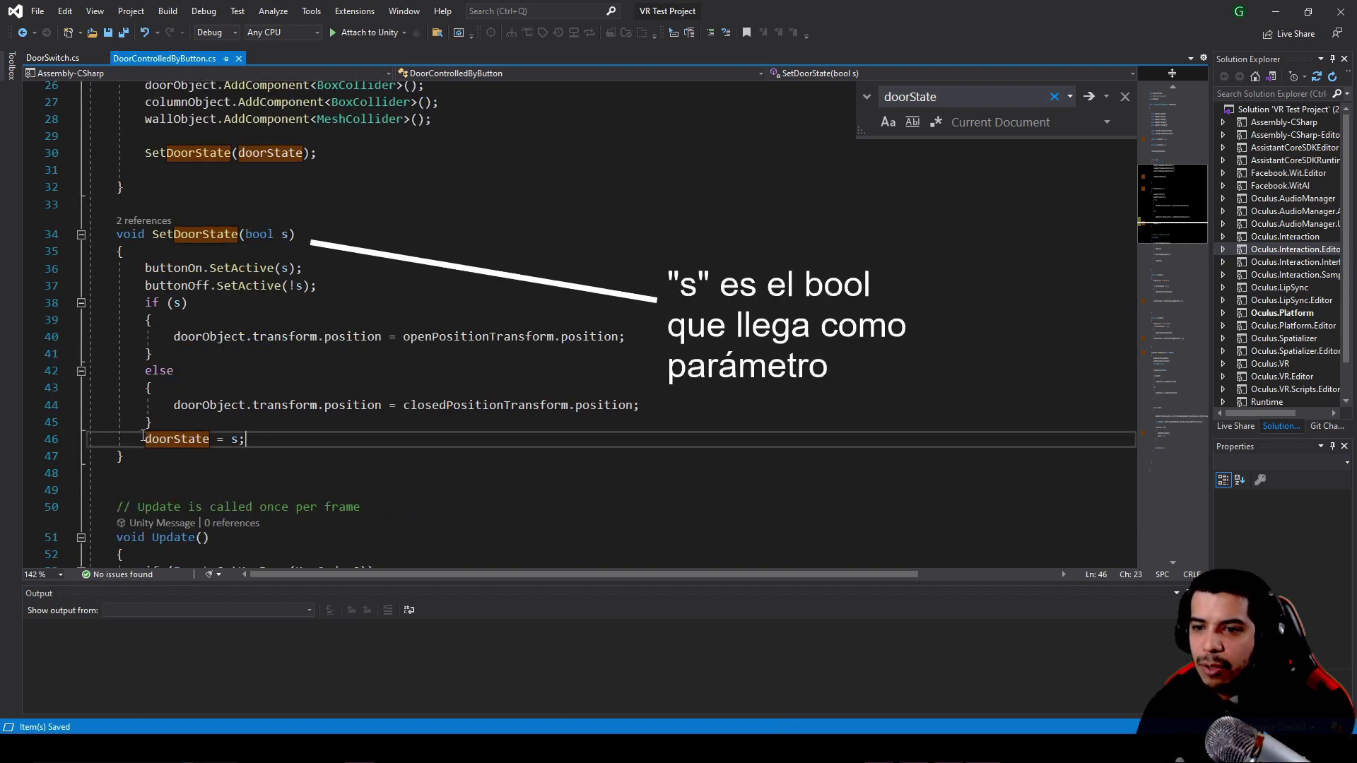
- Highlight the new doorState assignment and the code in Start for review
drag(145, 439, 280, 444)
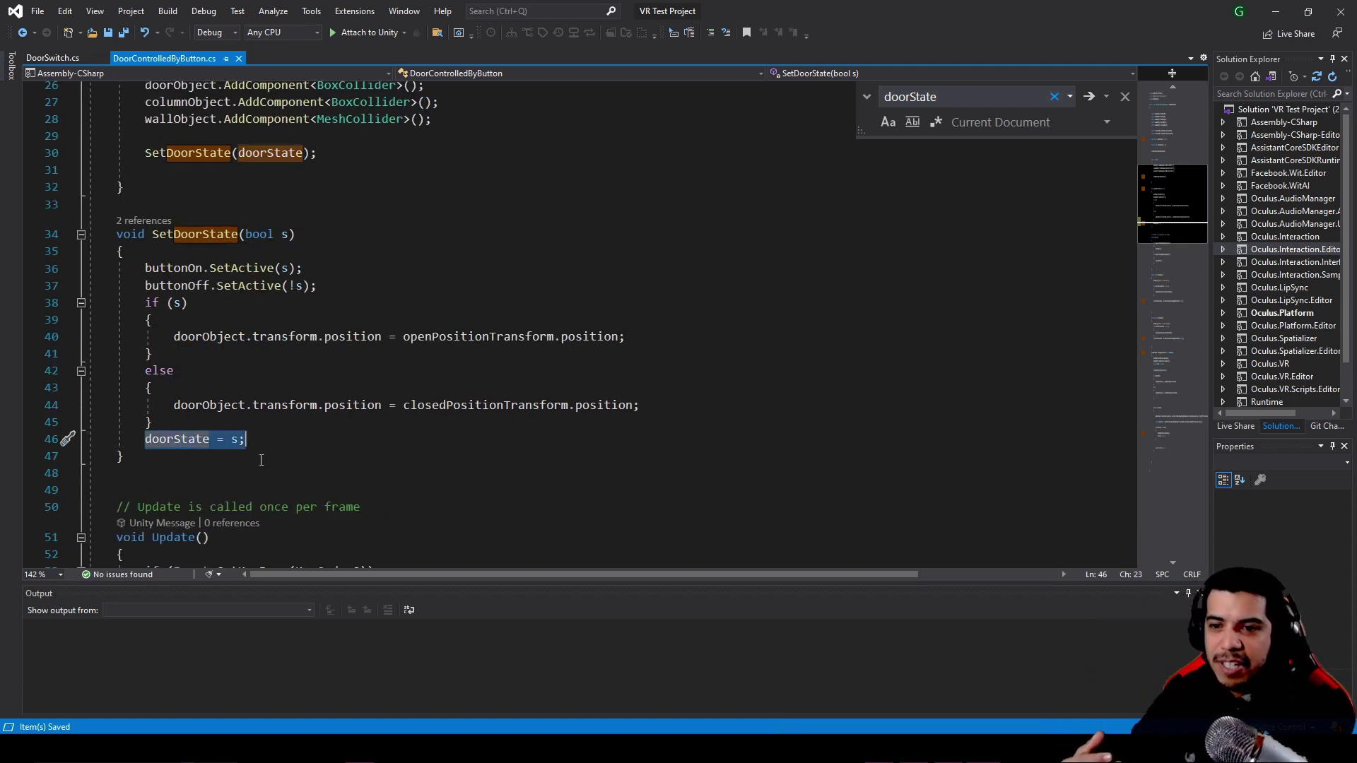
click(261, 441)
double_click(176, 440)
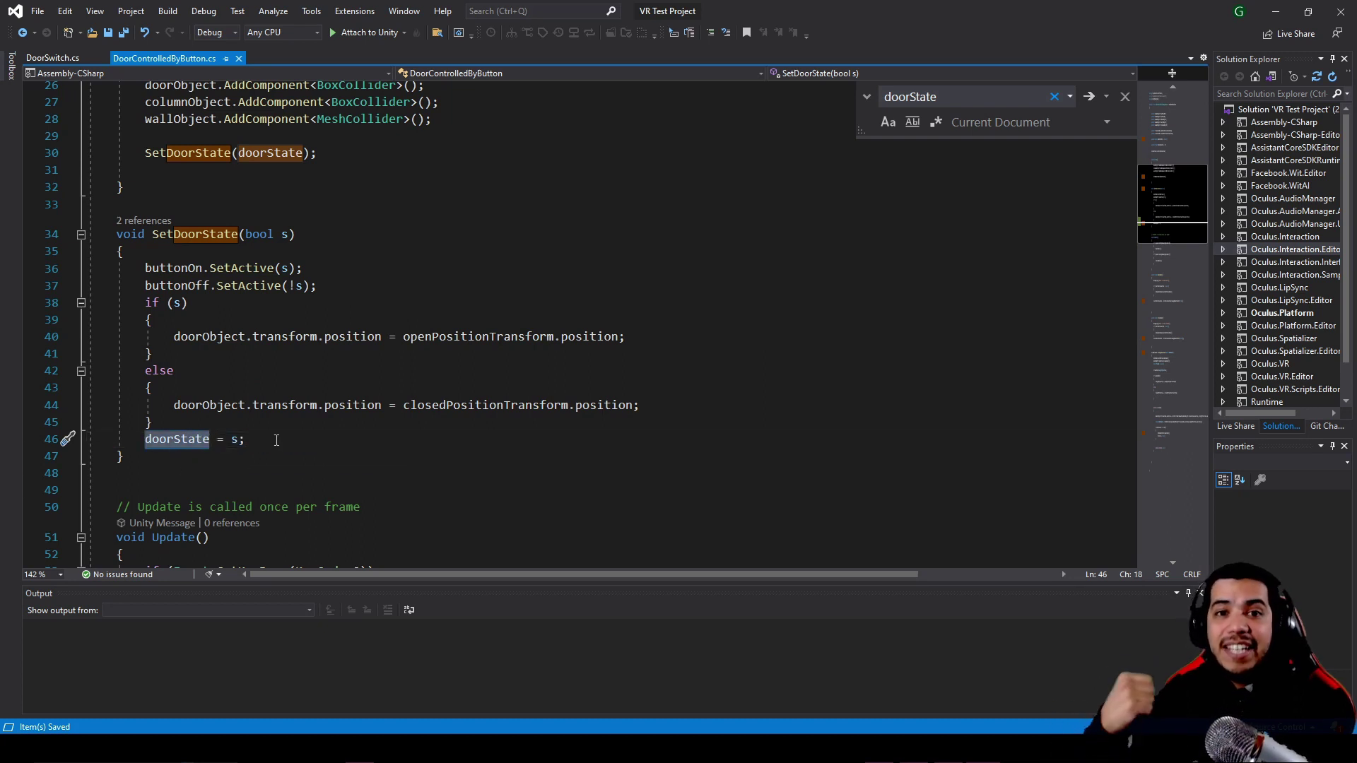
scroll(277, 448, up, 2)
scroll(276, 448, up, 1)
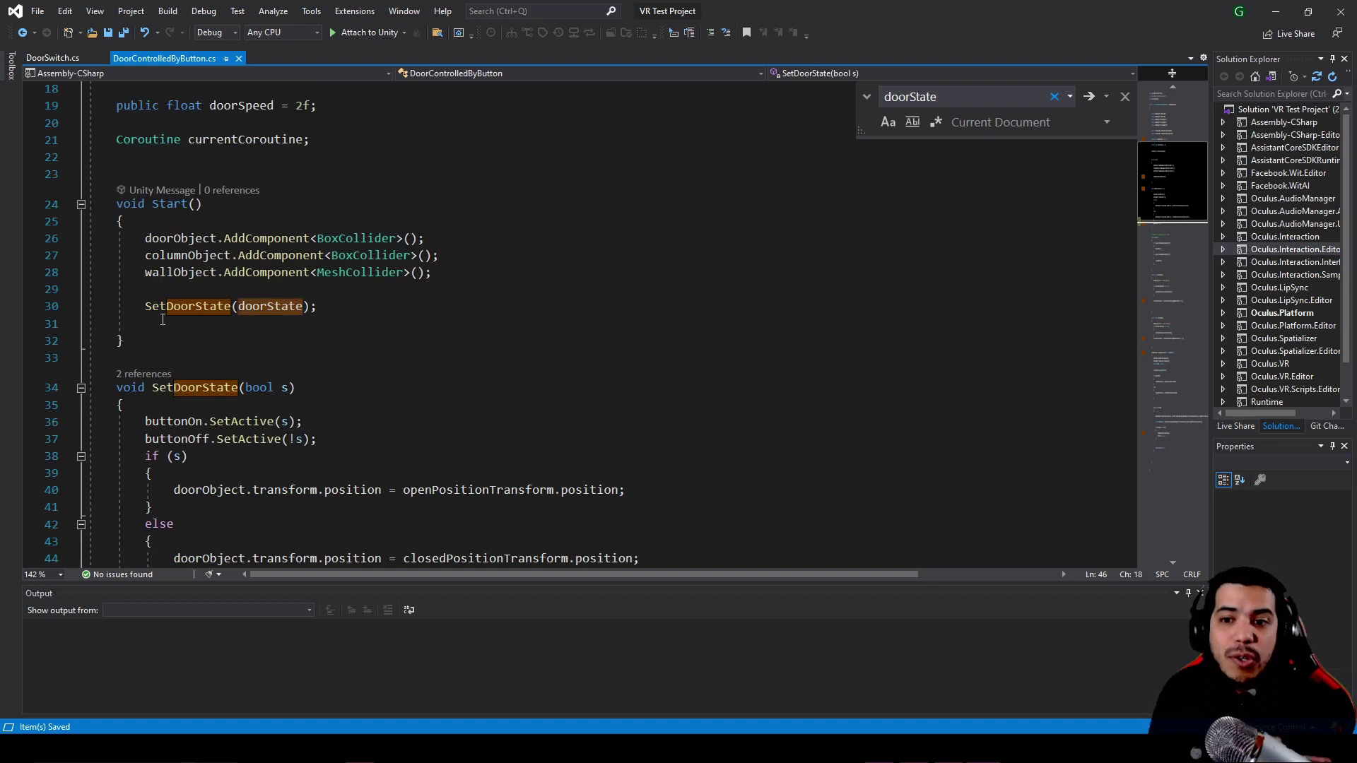
drag(145, 306, 446, 296)
click(445, 304)
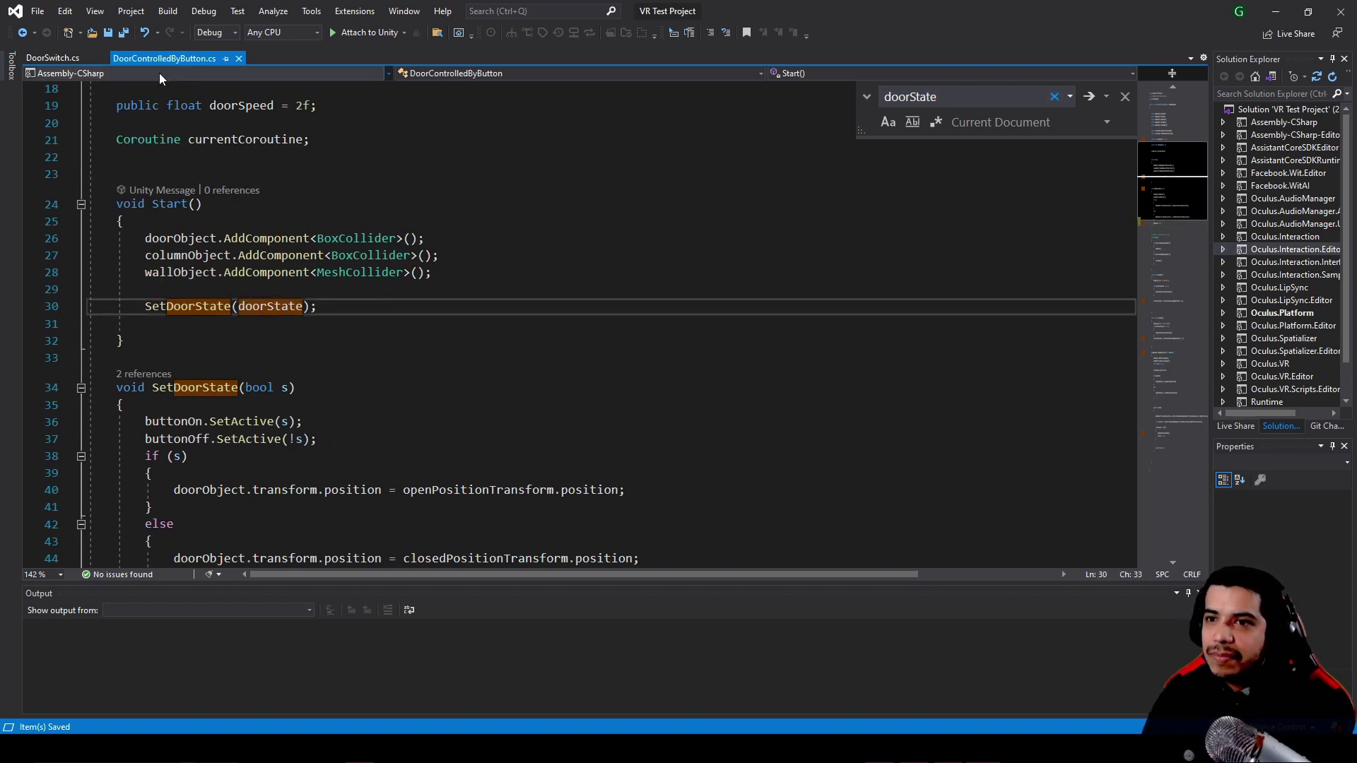
- Return to DoorSwitch.cs and highlight OnTriggerEnter's log line and myDoor.doorState check
click(46, 56)
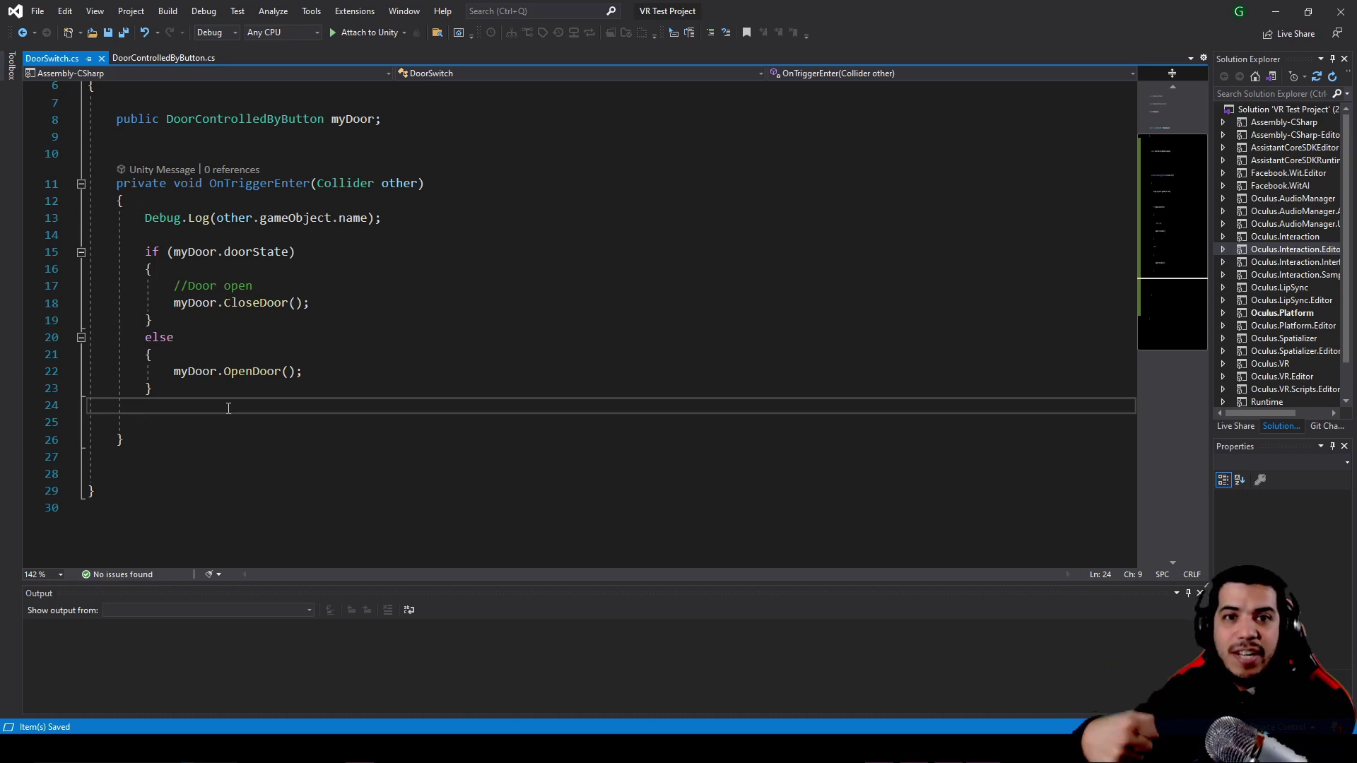
drag(232, 348, 237, 371)
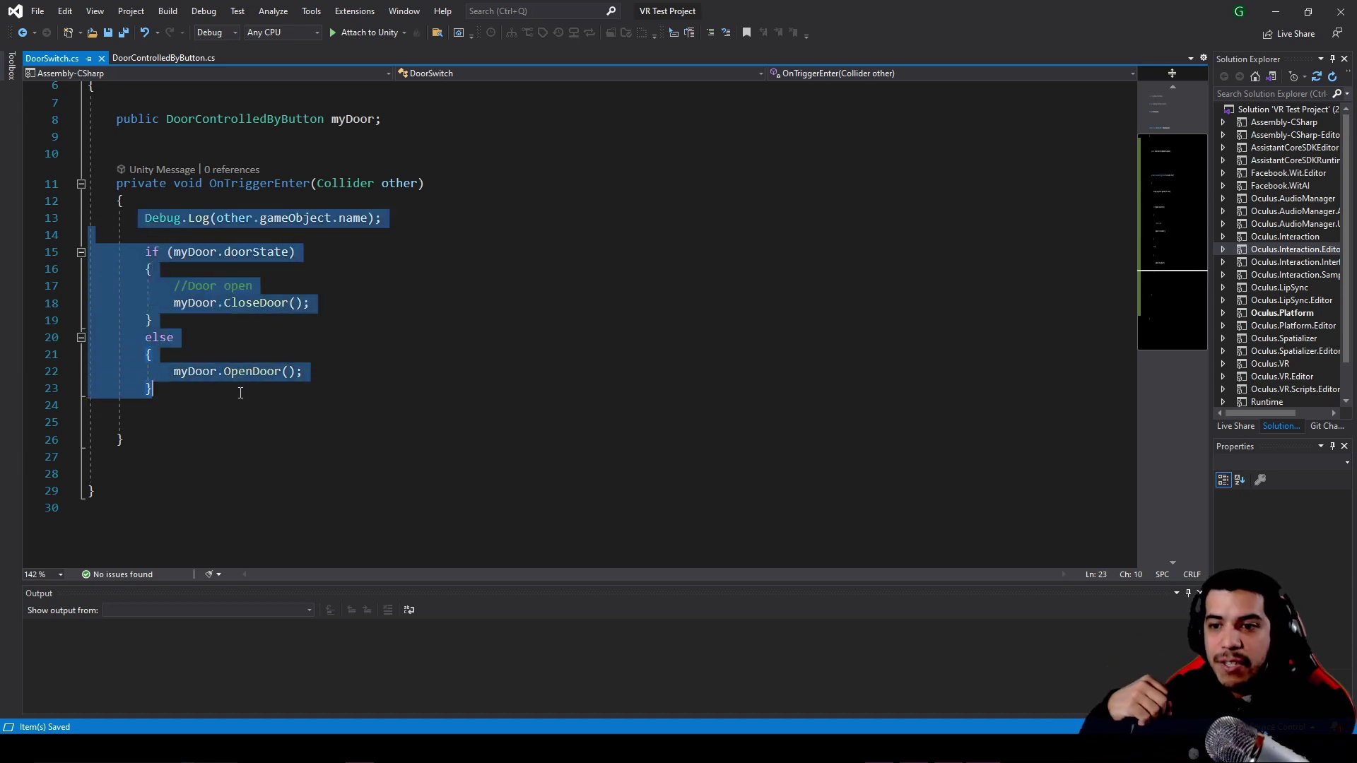
click(240, 439)
drag(162, 252, 279, 264)
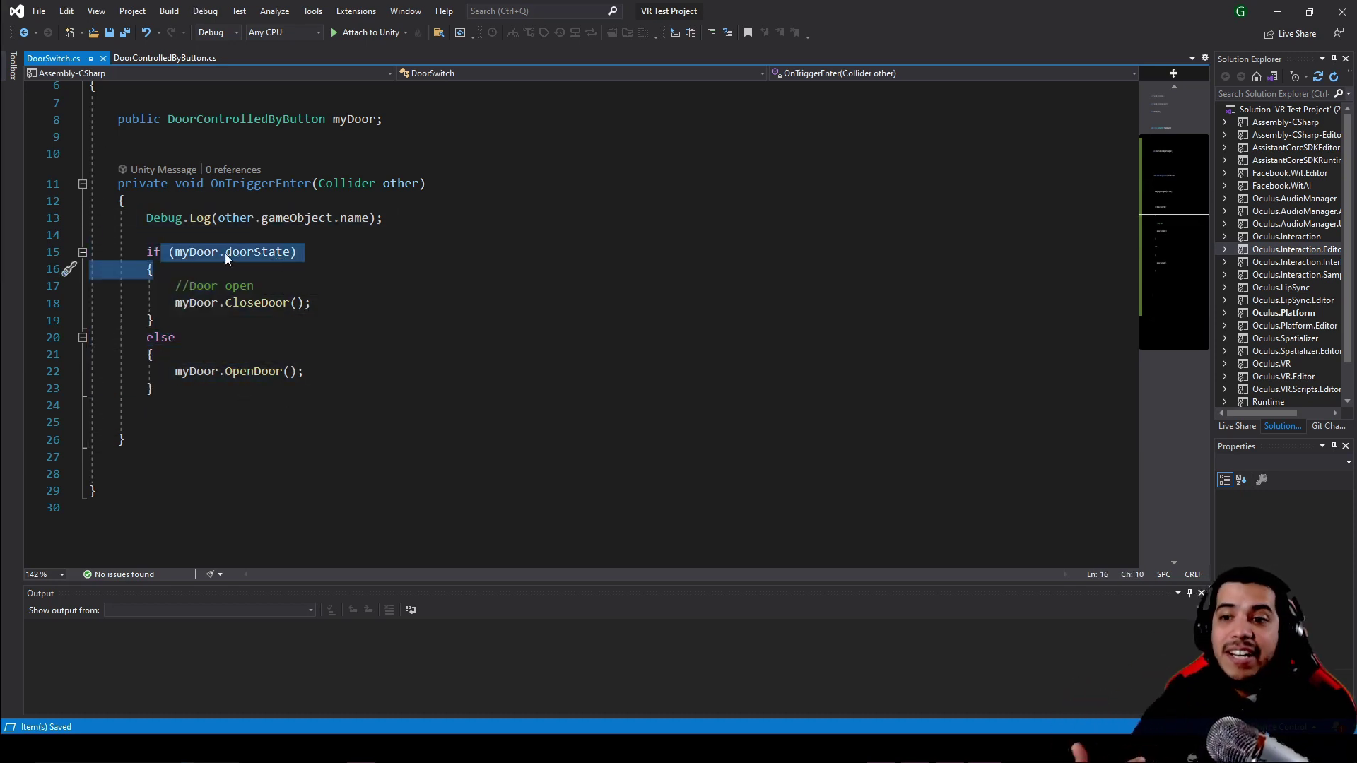
double_click(249, 253)
click(185, 287)
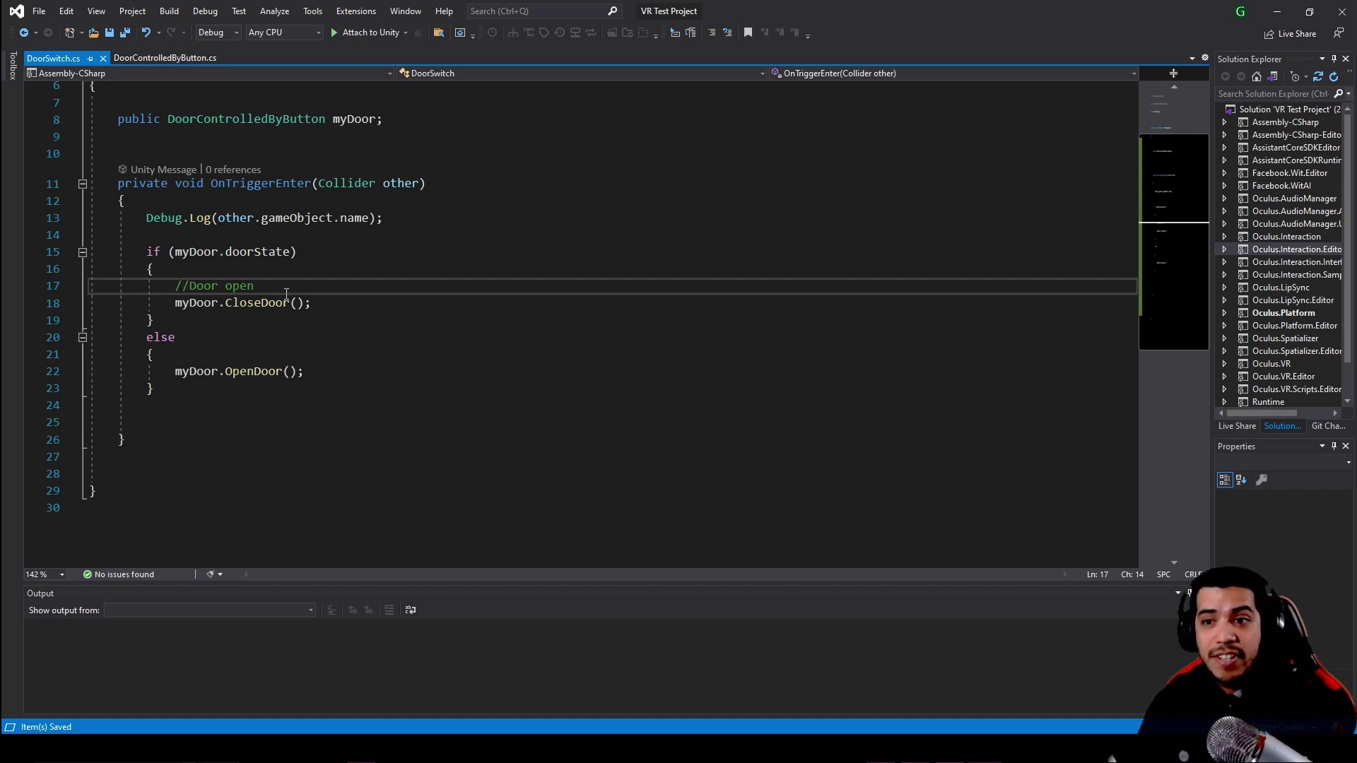
scroll(181, 302, up, 2)
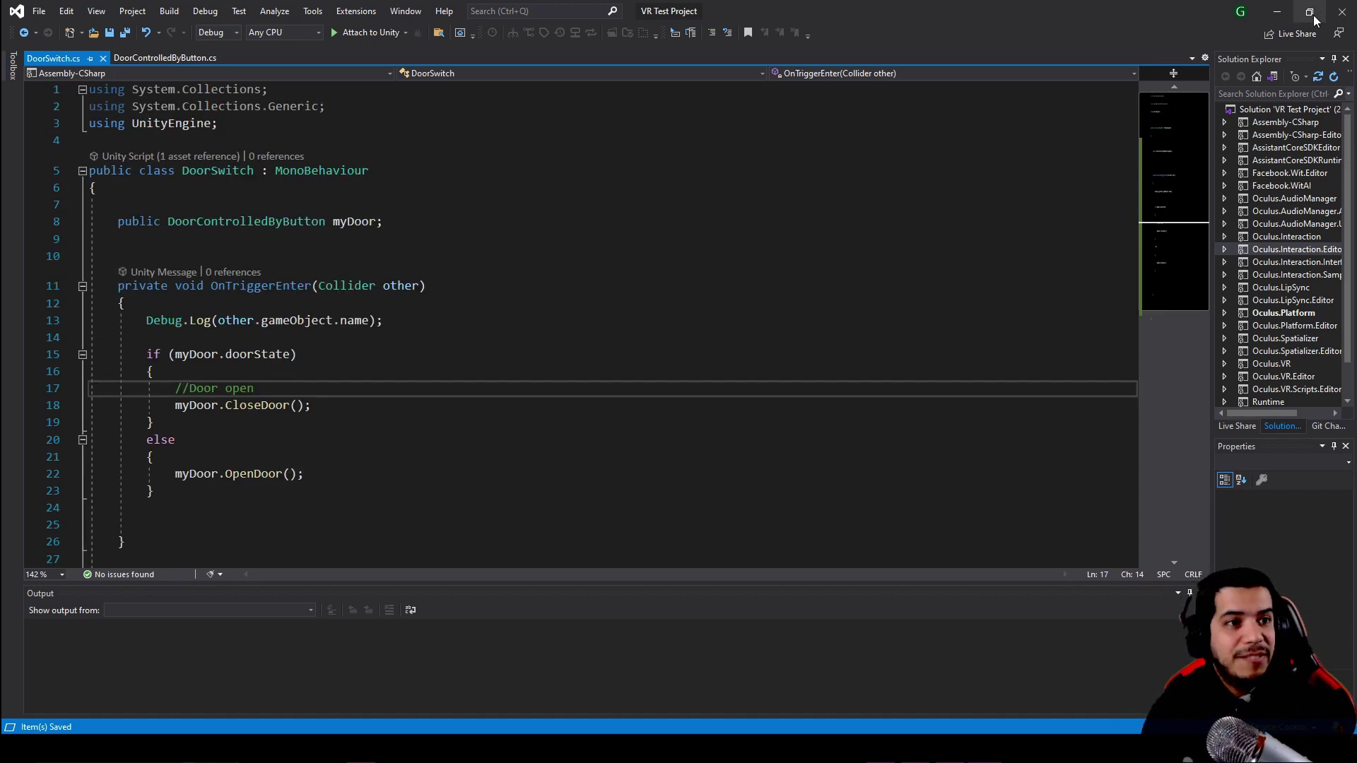
- Back in Unity, select Switch, check its My Door reference and tick Is Trigger on the Box Collider
click(1276, 11)
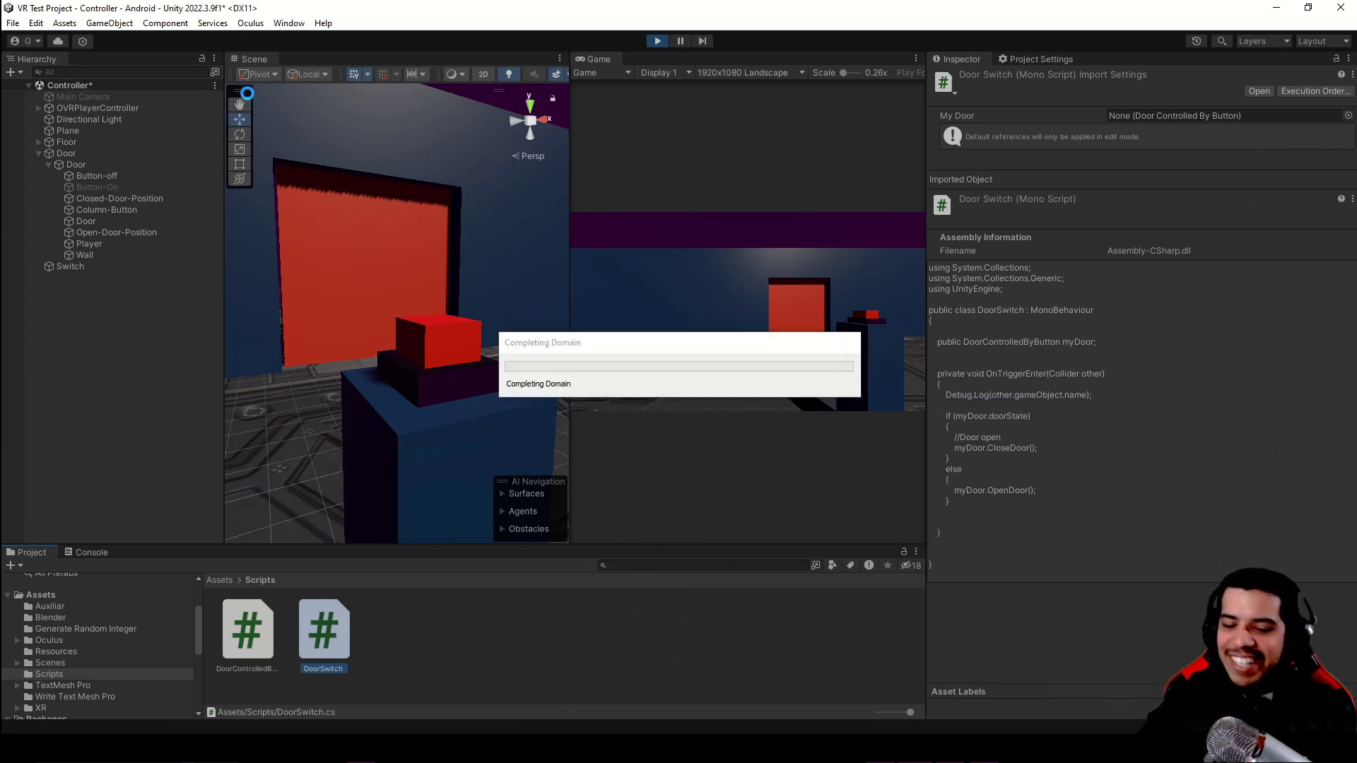
click(57, 265)
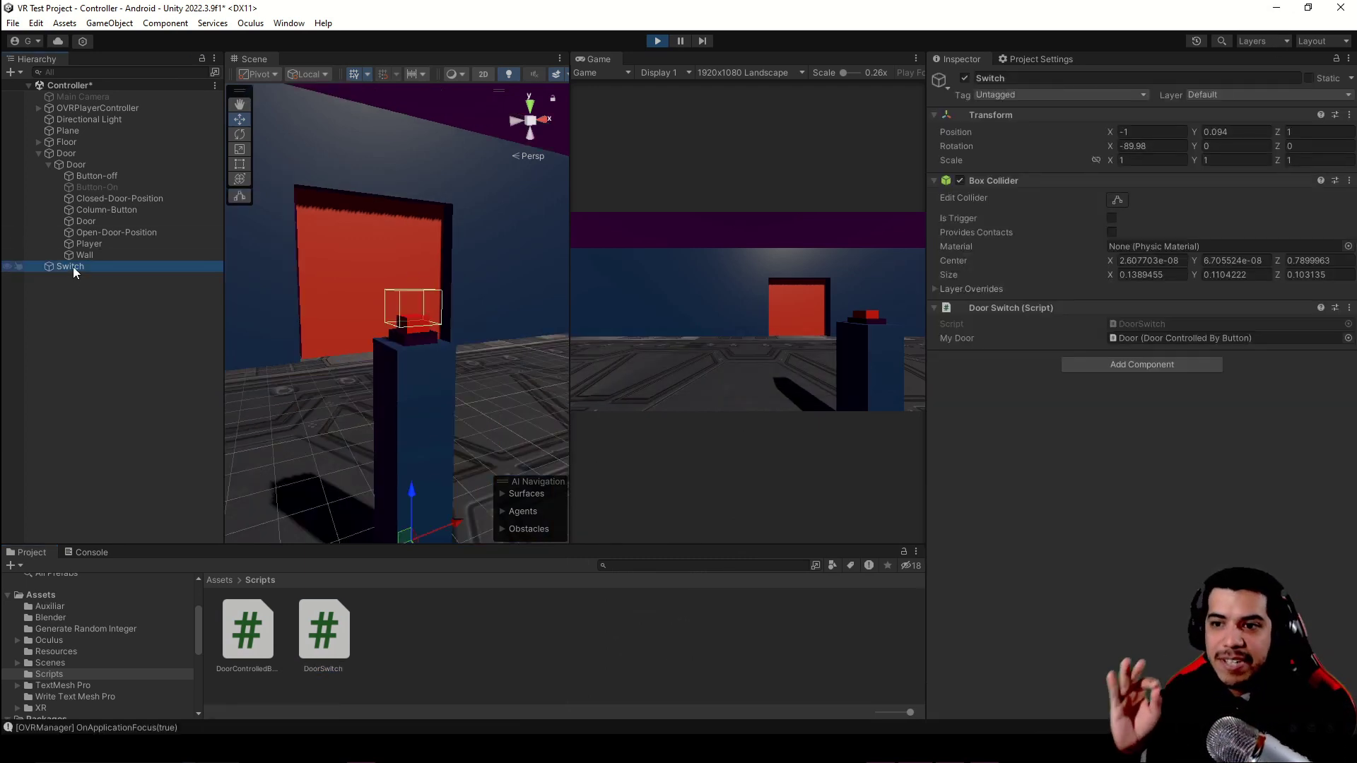
middle_drag(477, 316, 393, 273)
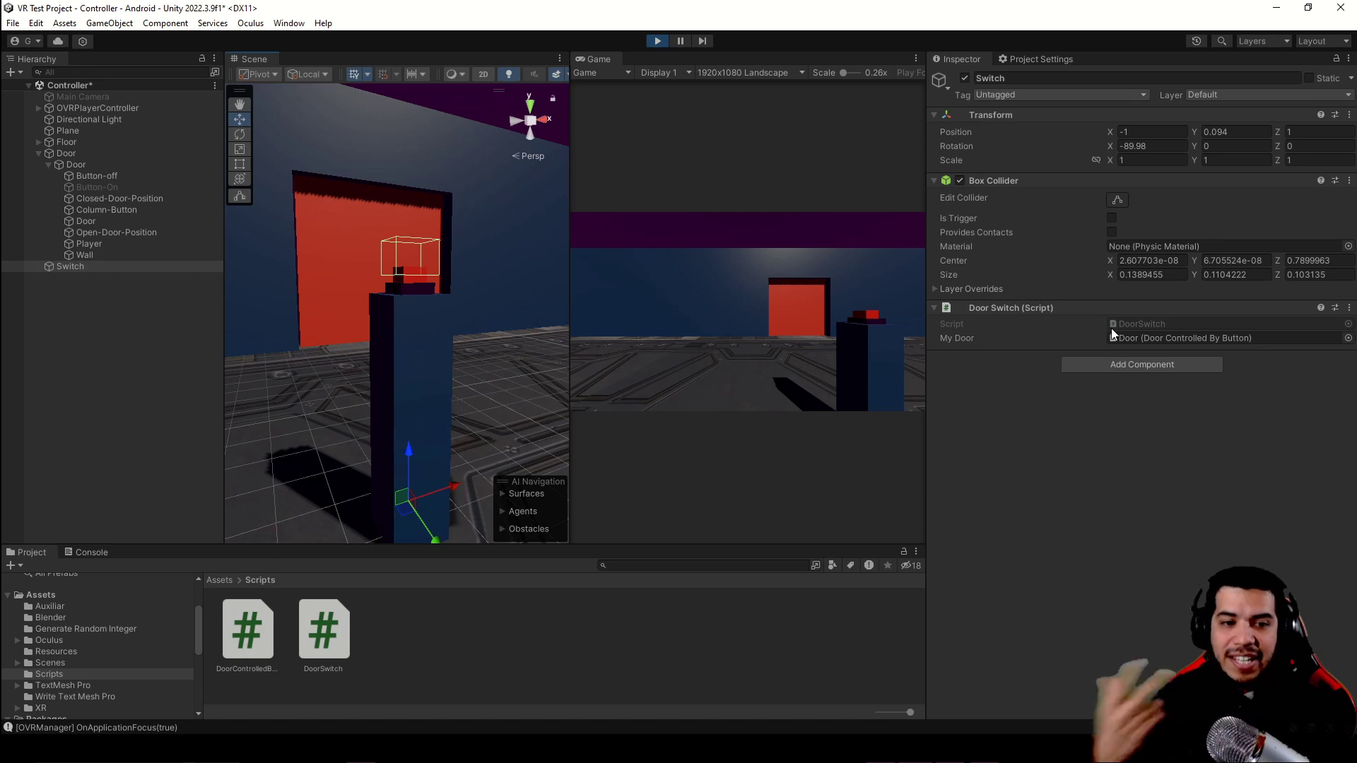
click(1142, 338)
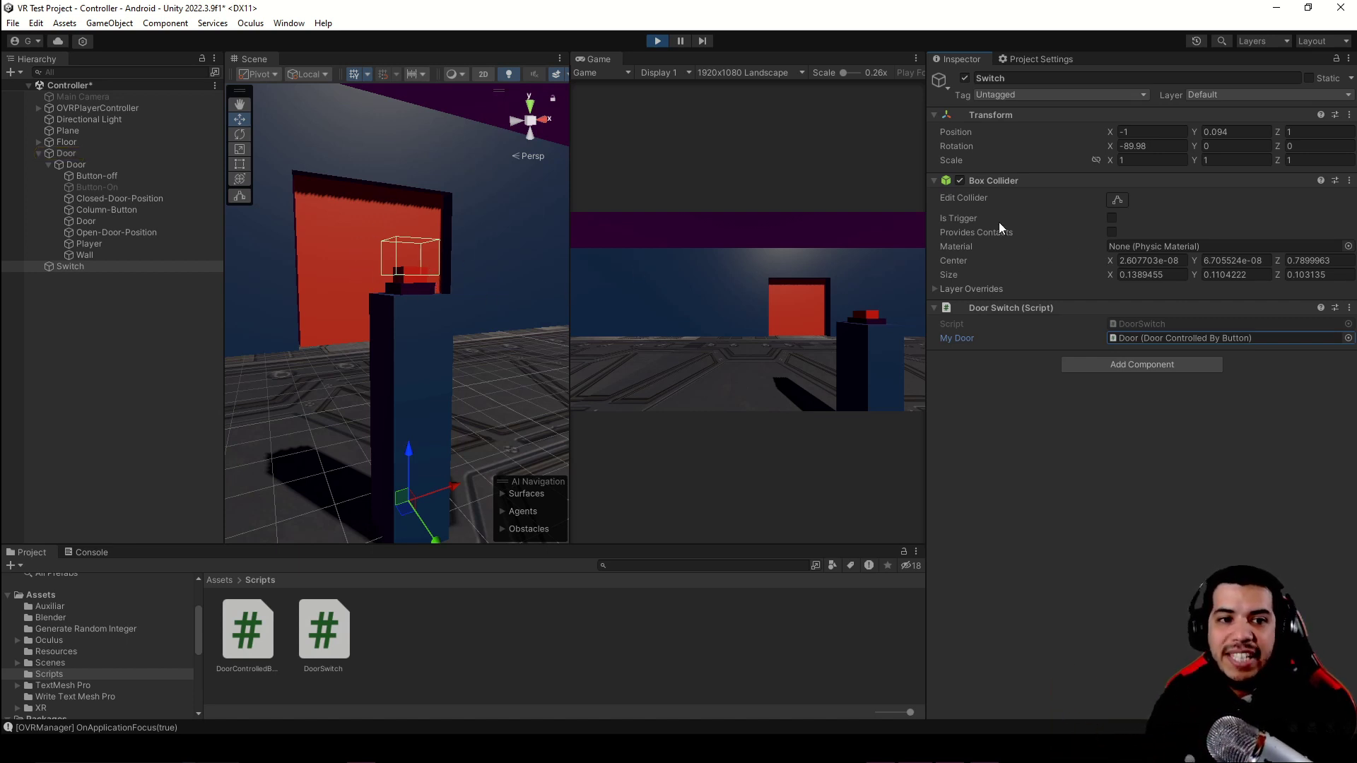
click(946, 220)
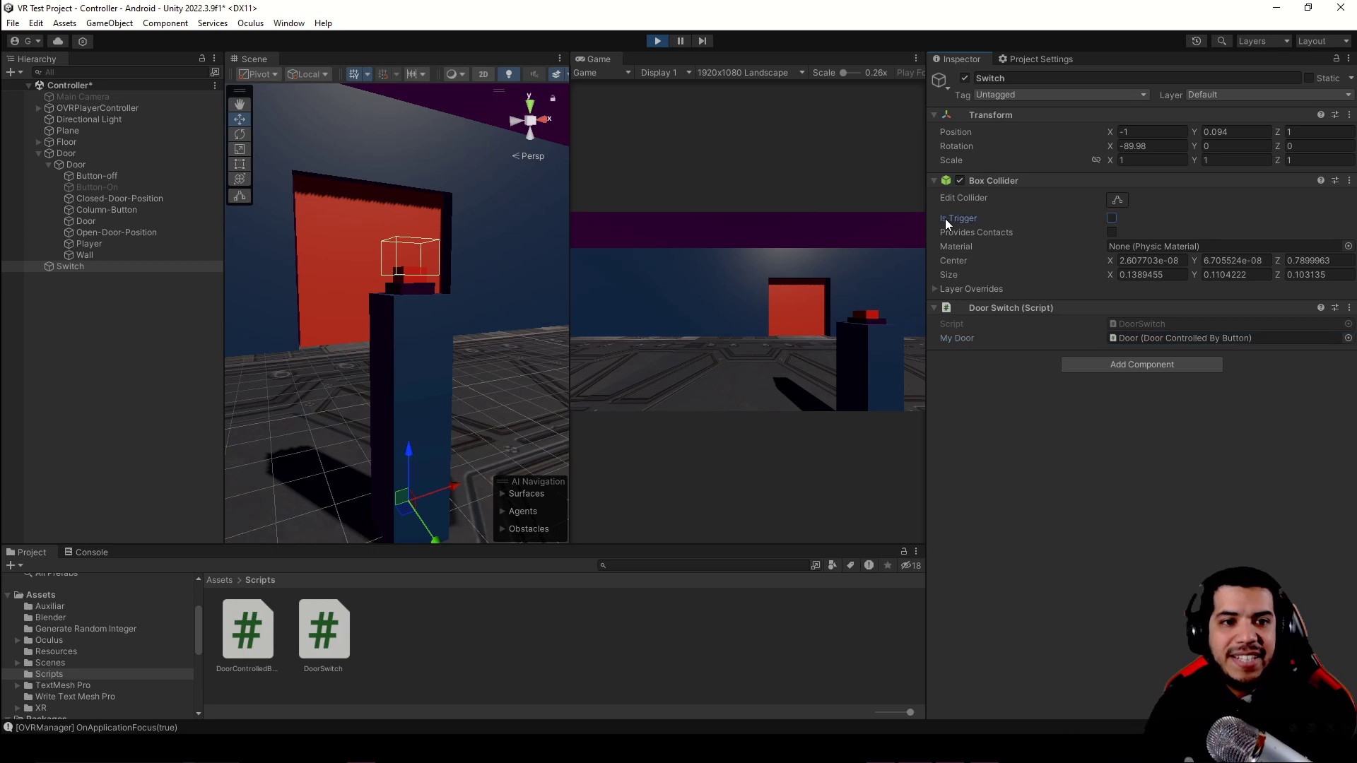
click(1111, 218)
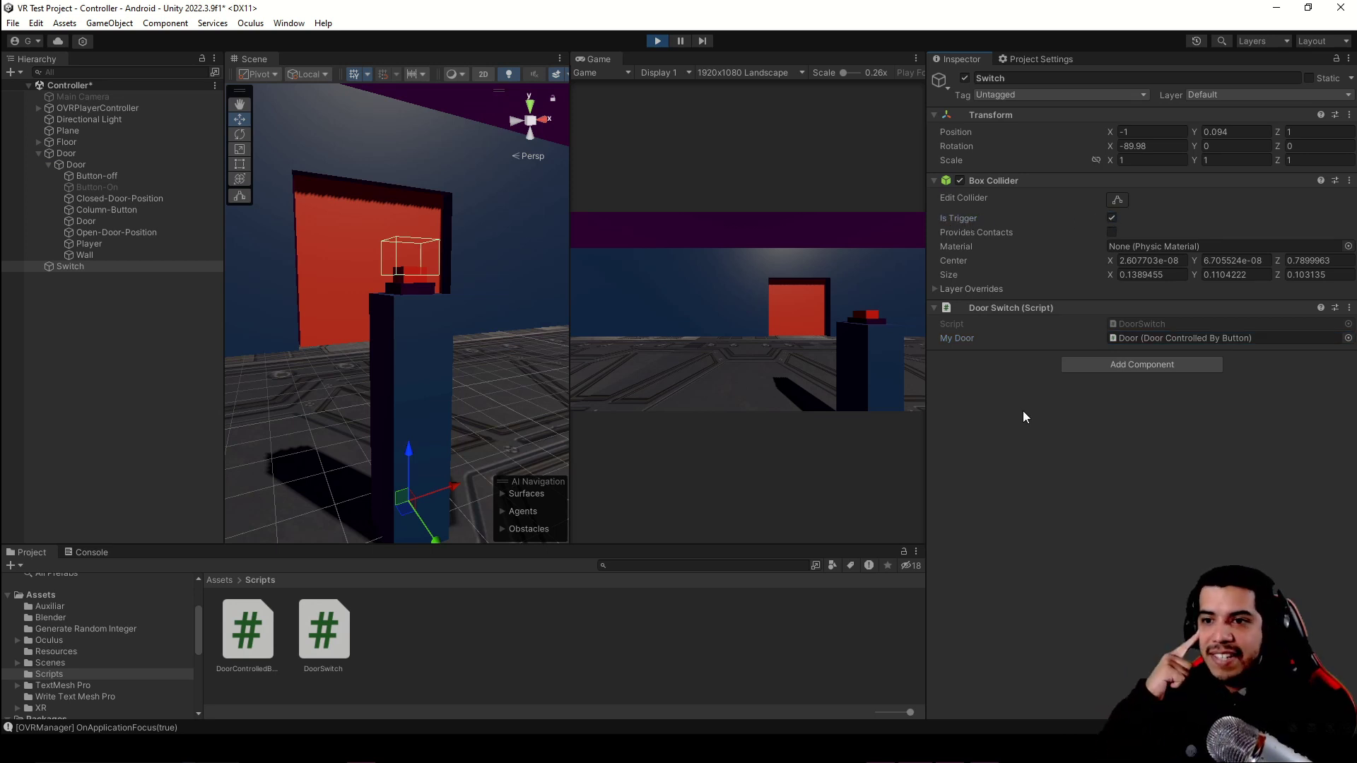
- Add a Rigidbody to Switch and stop play mode
click(1145, 369)
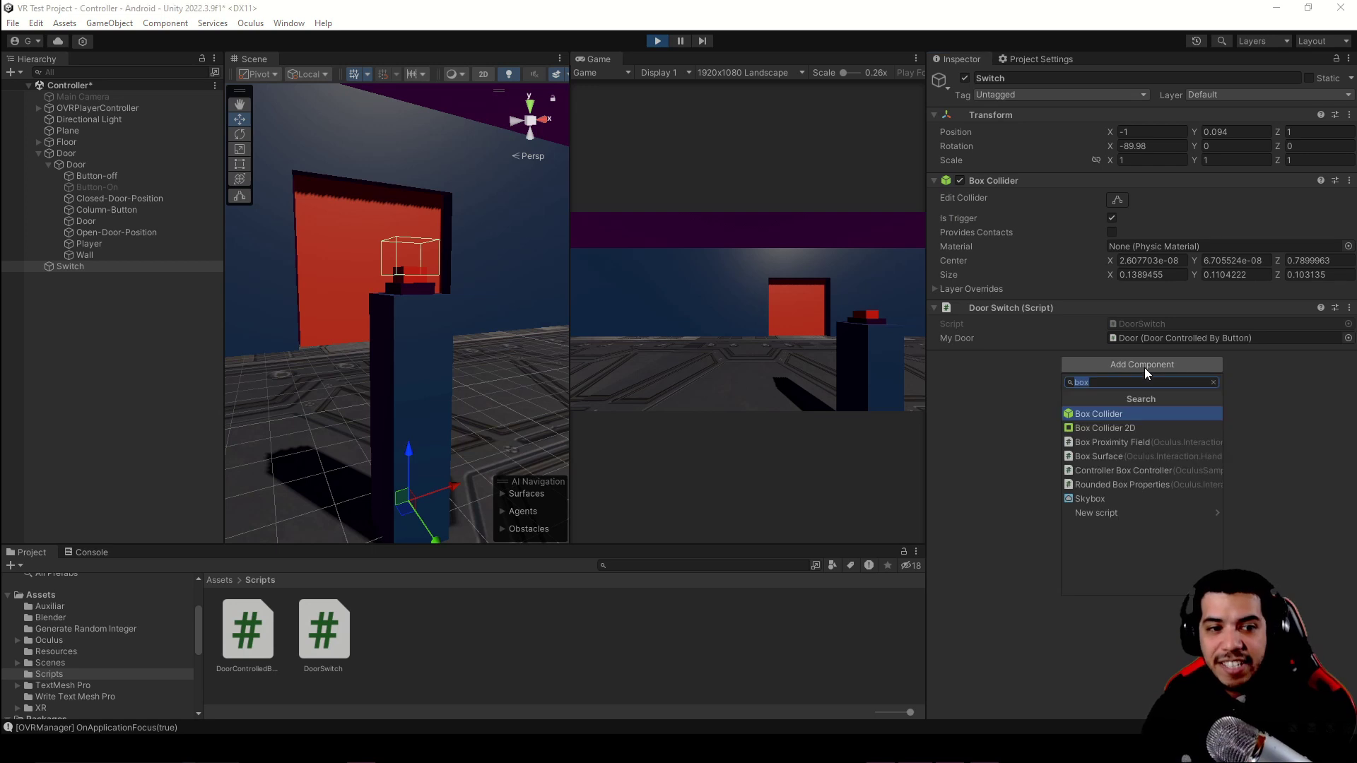
text(rigid)
key(Return)
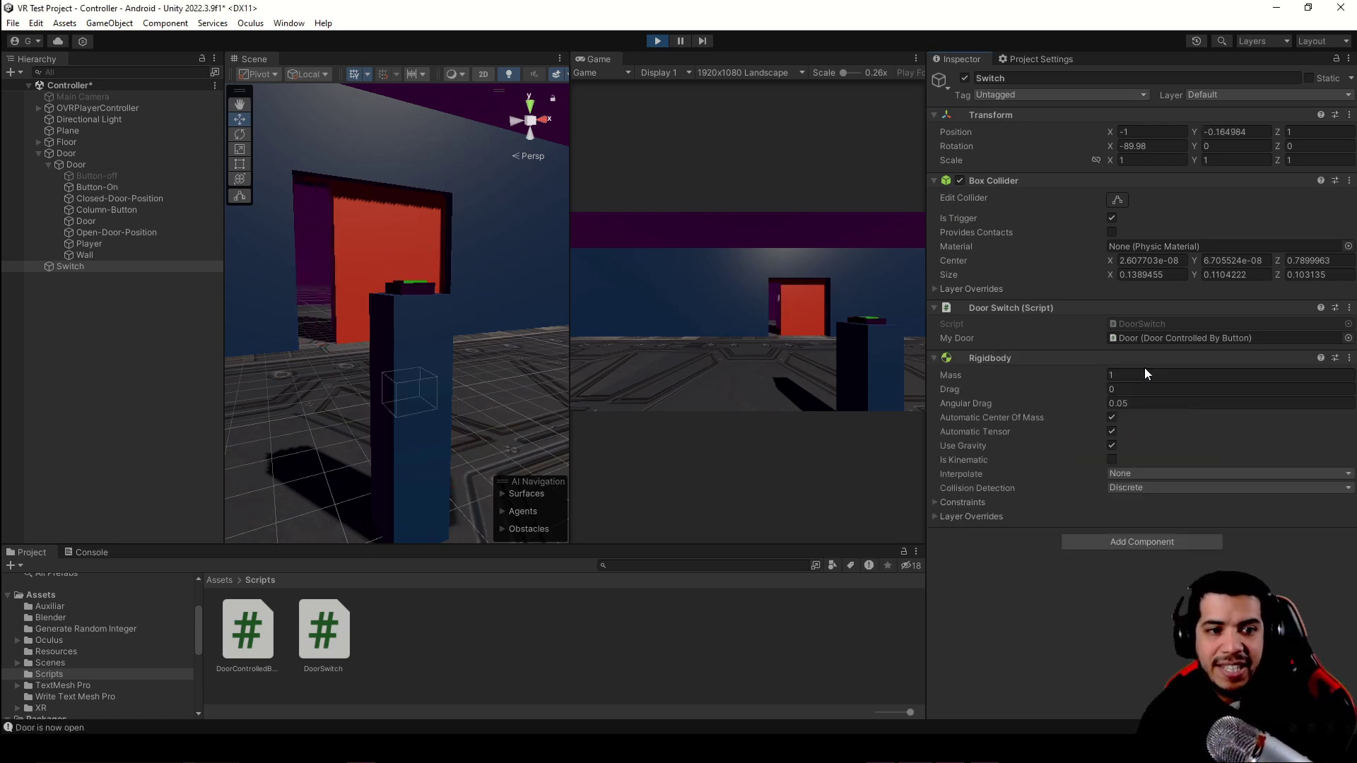
click(658, 41)
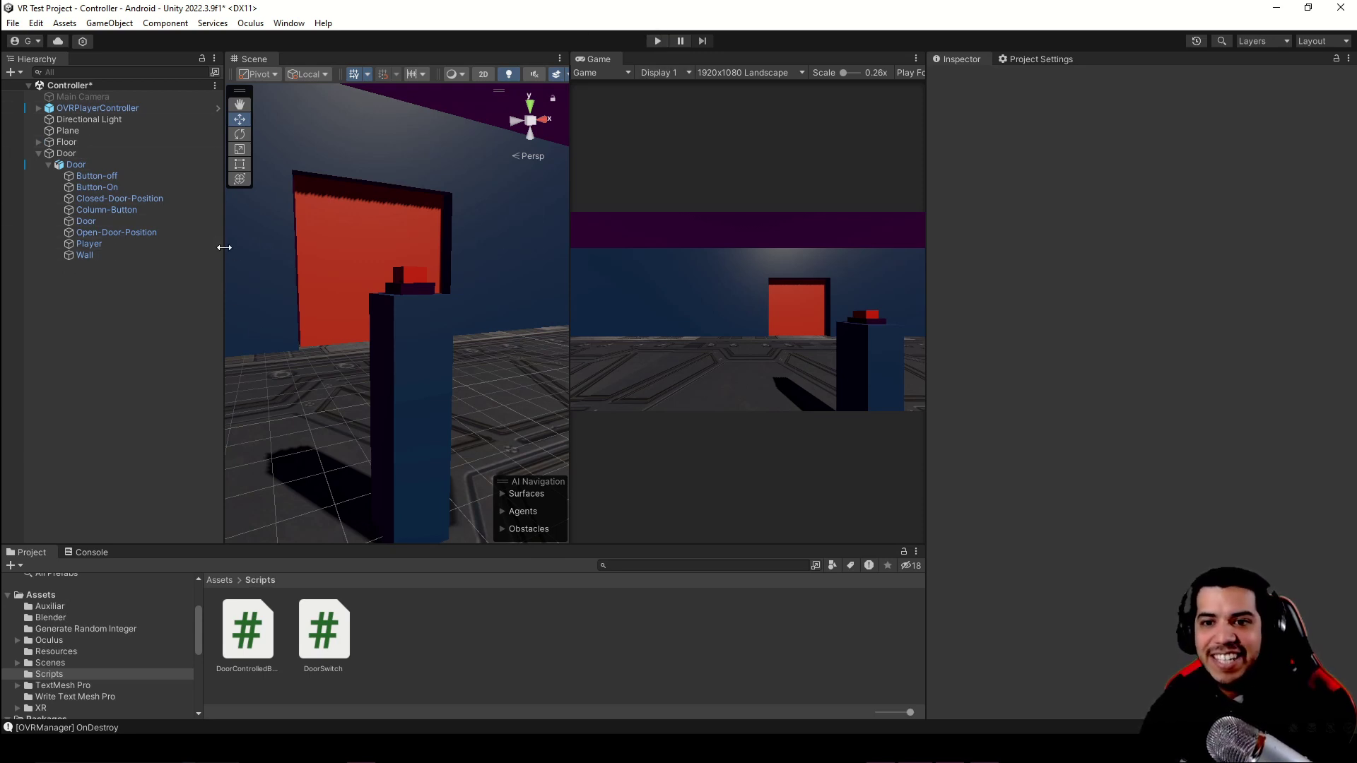
- Duplicate Button-off, move the copy to the scene root and rename it Switch
click(106, 176)
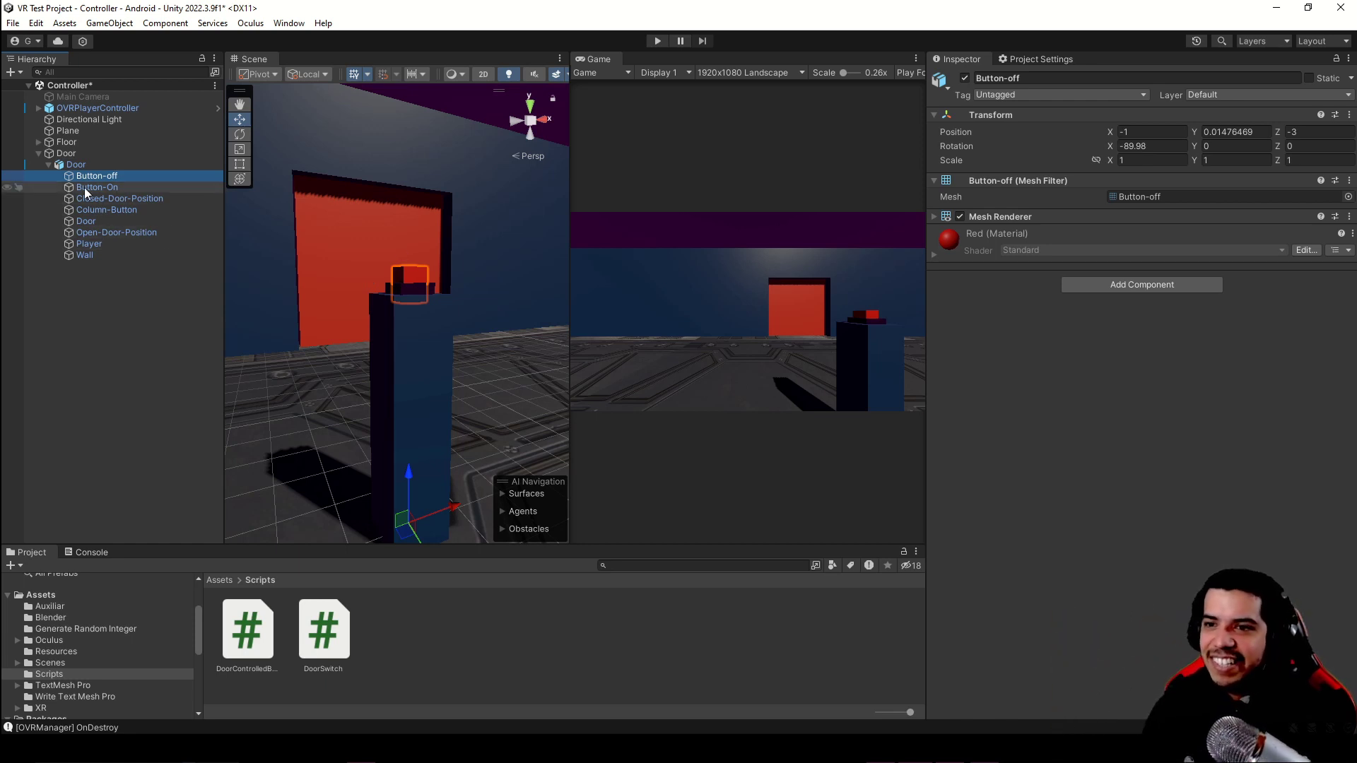
ctrl+click(113, 178)
click(113, 178)
key(ctrl+d)
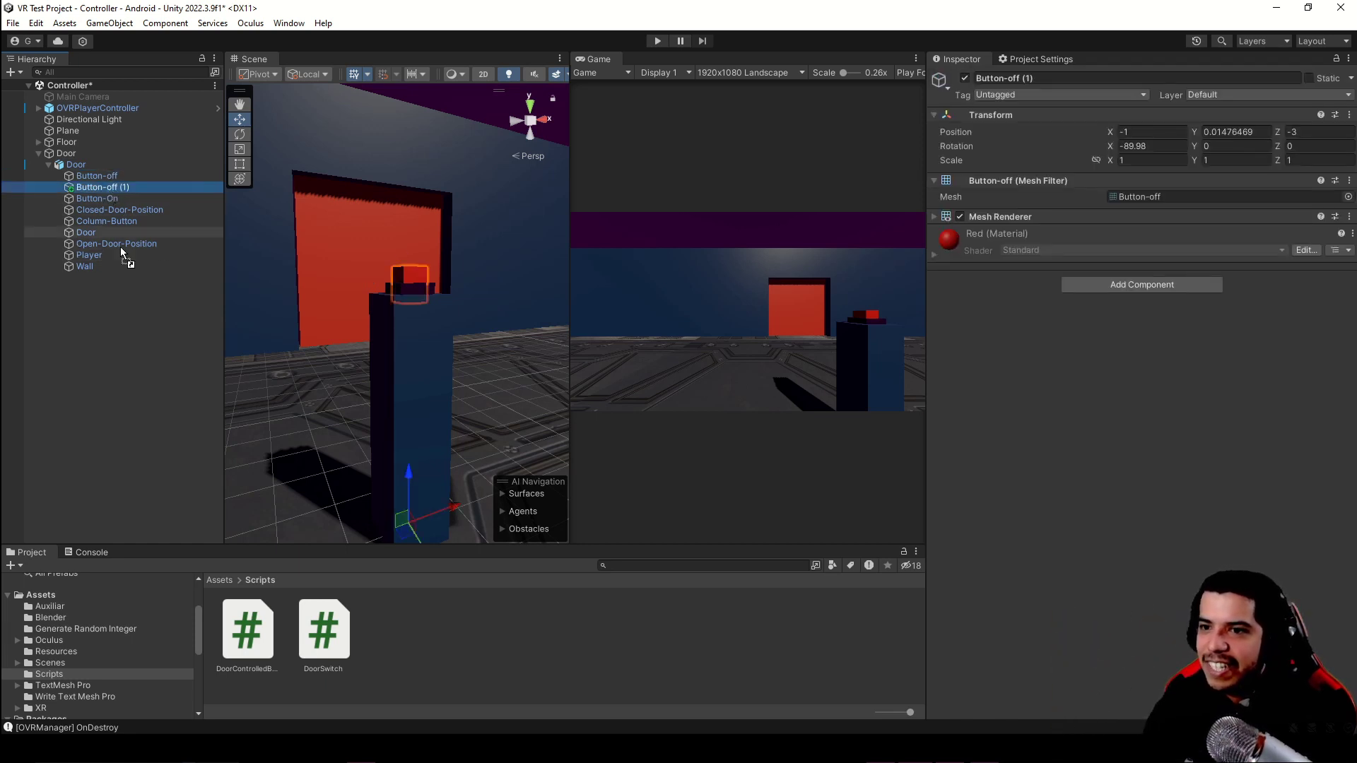
drag(106, 187, 133, 289)
key(F2)
text(Switch)
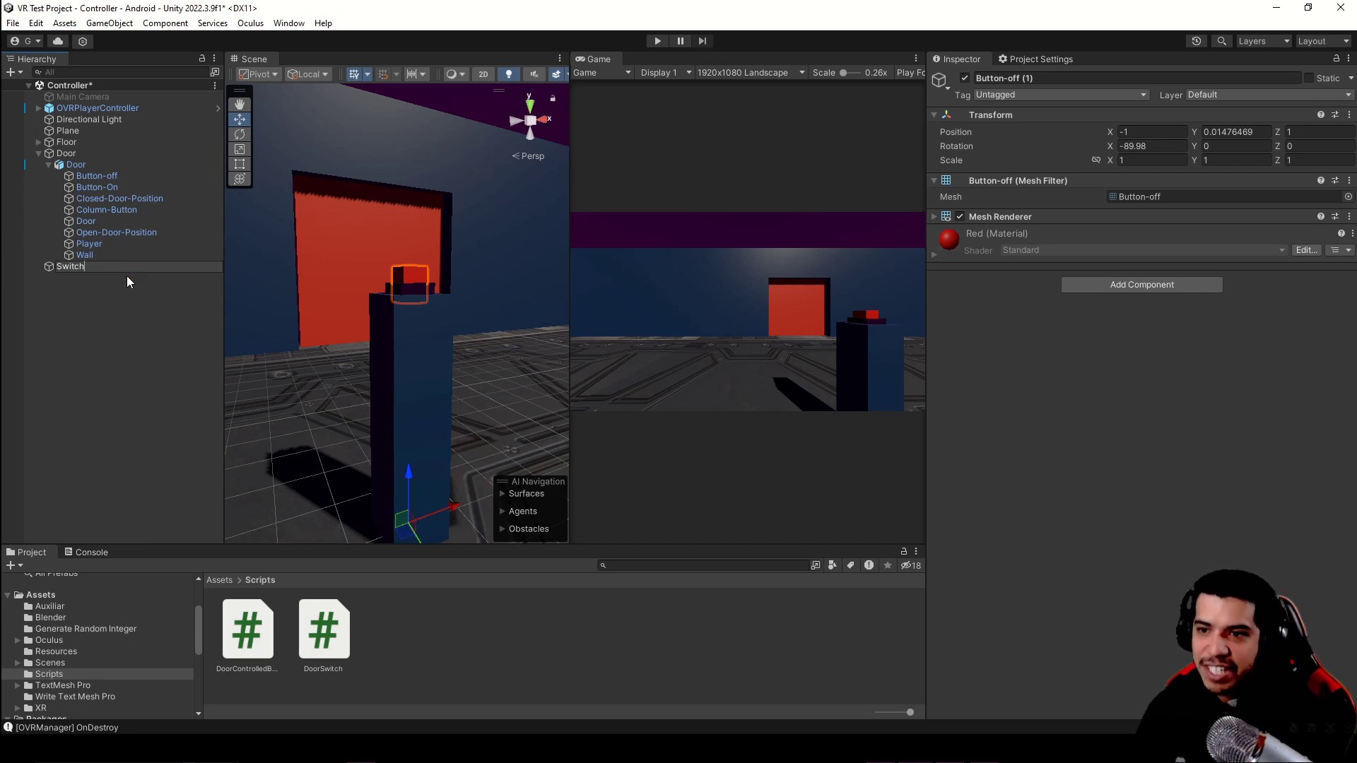
key(Return)
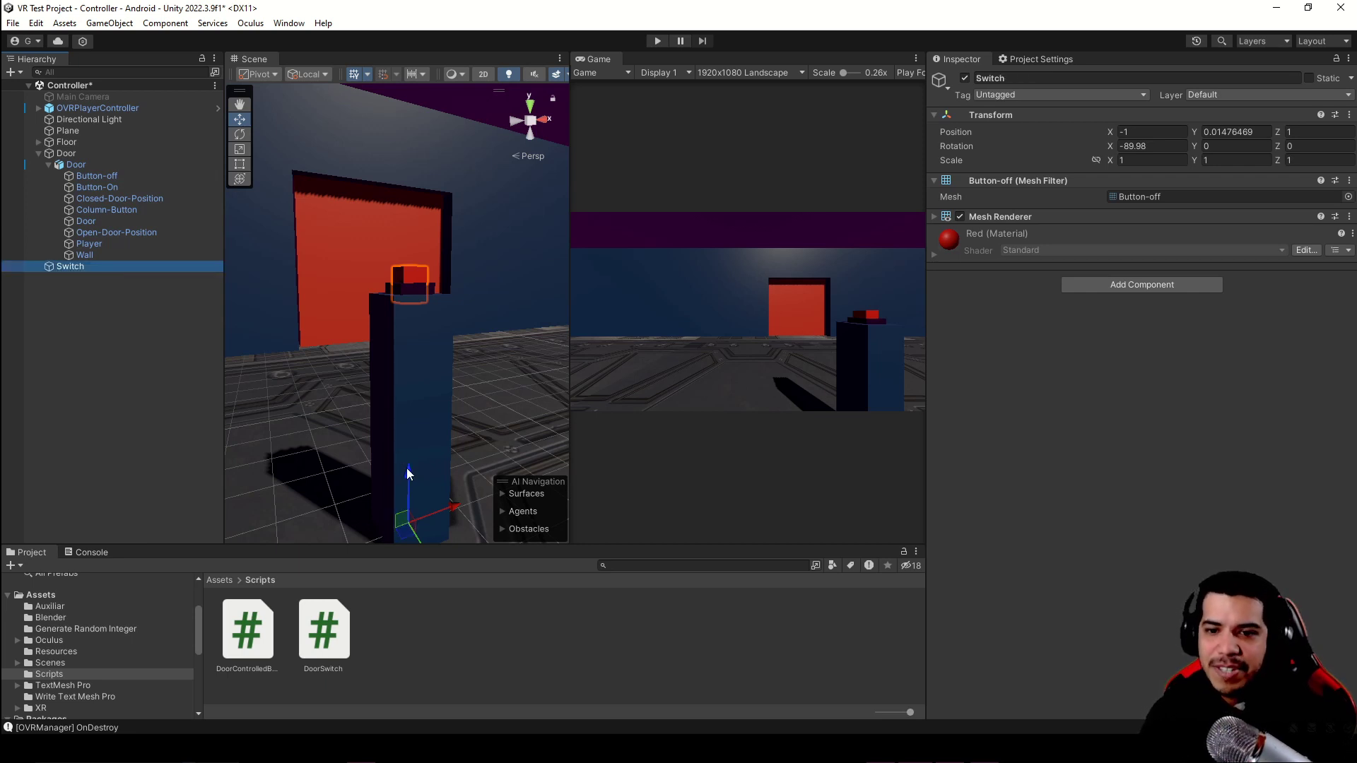
- Raise Switch to Y 0.095, add a Box Collider and remove its Mesh Filter
drag(408, 474, 413, 453)
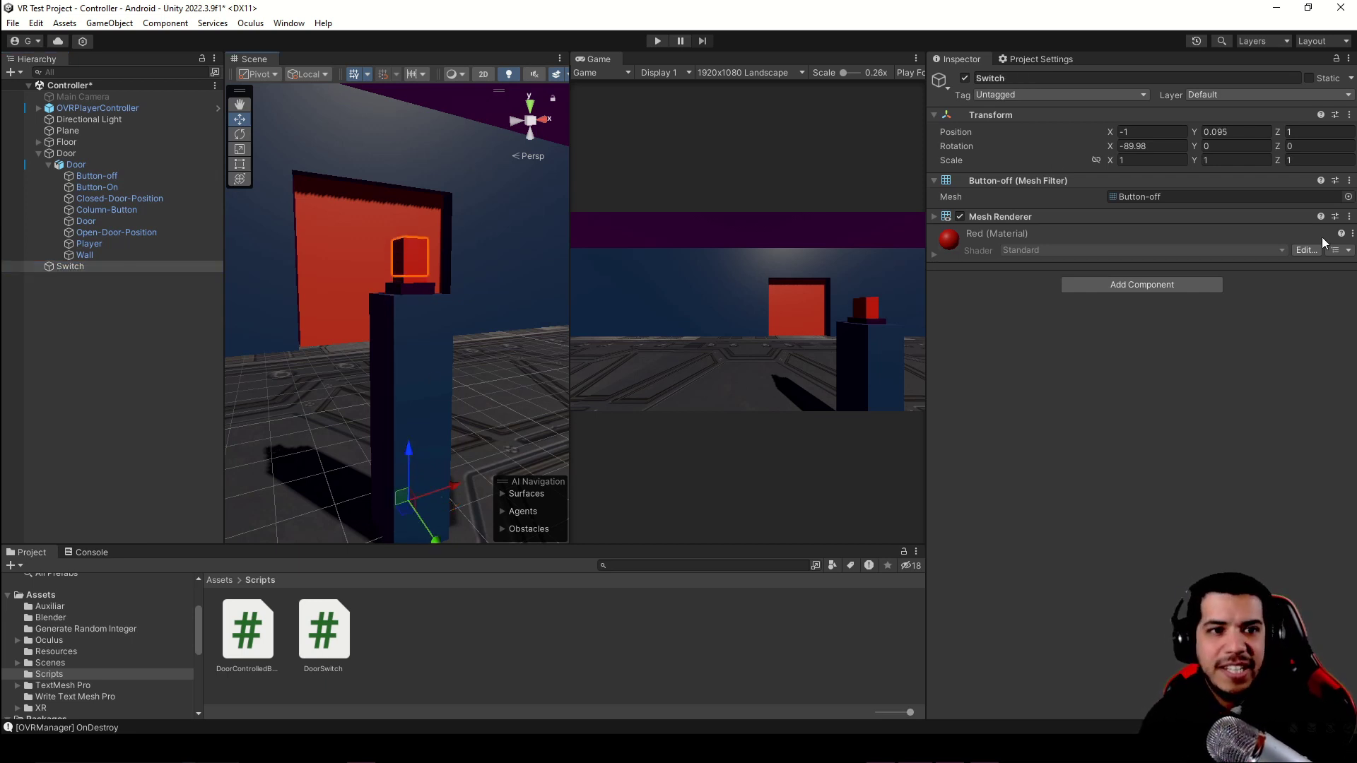
right_click(1124, 217)
click(1142, 284)
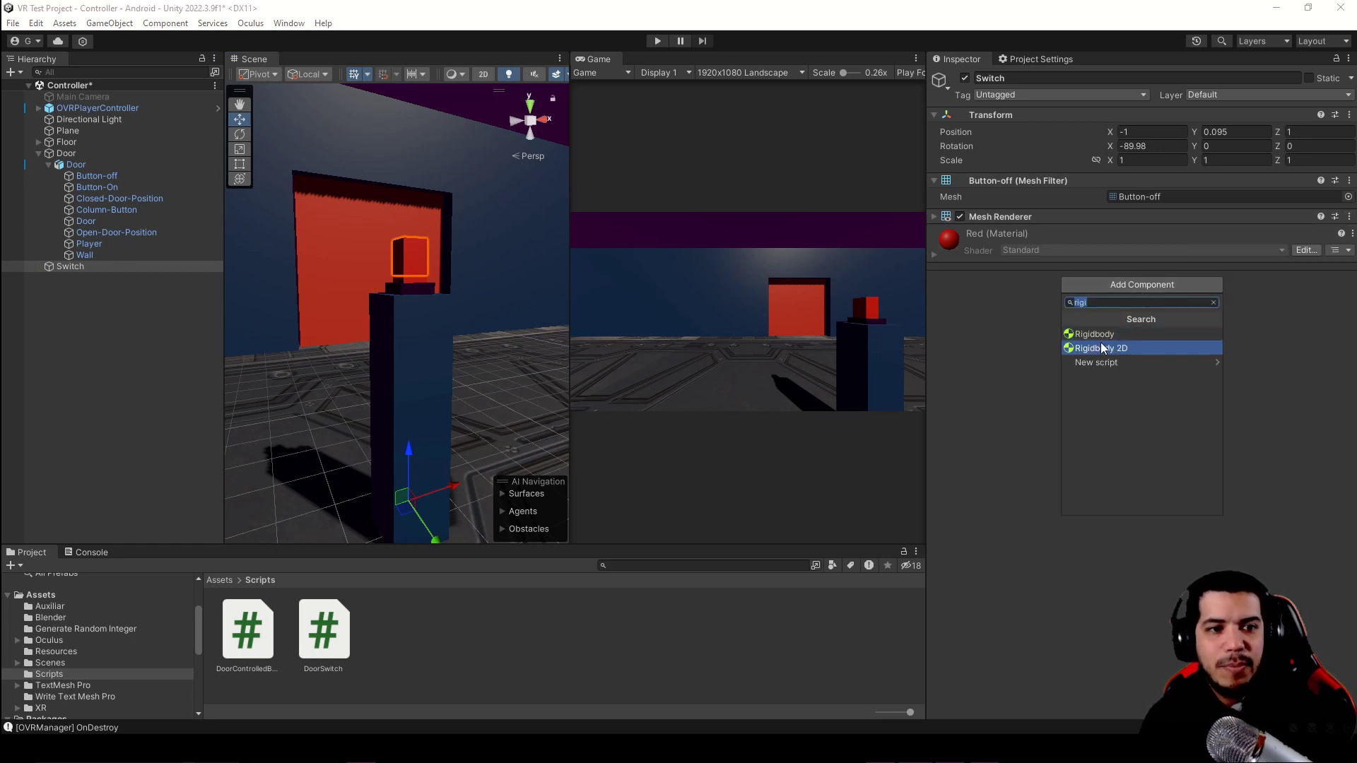
text(box)
key(Return)
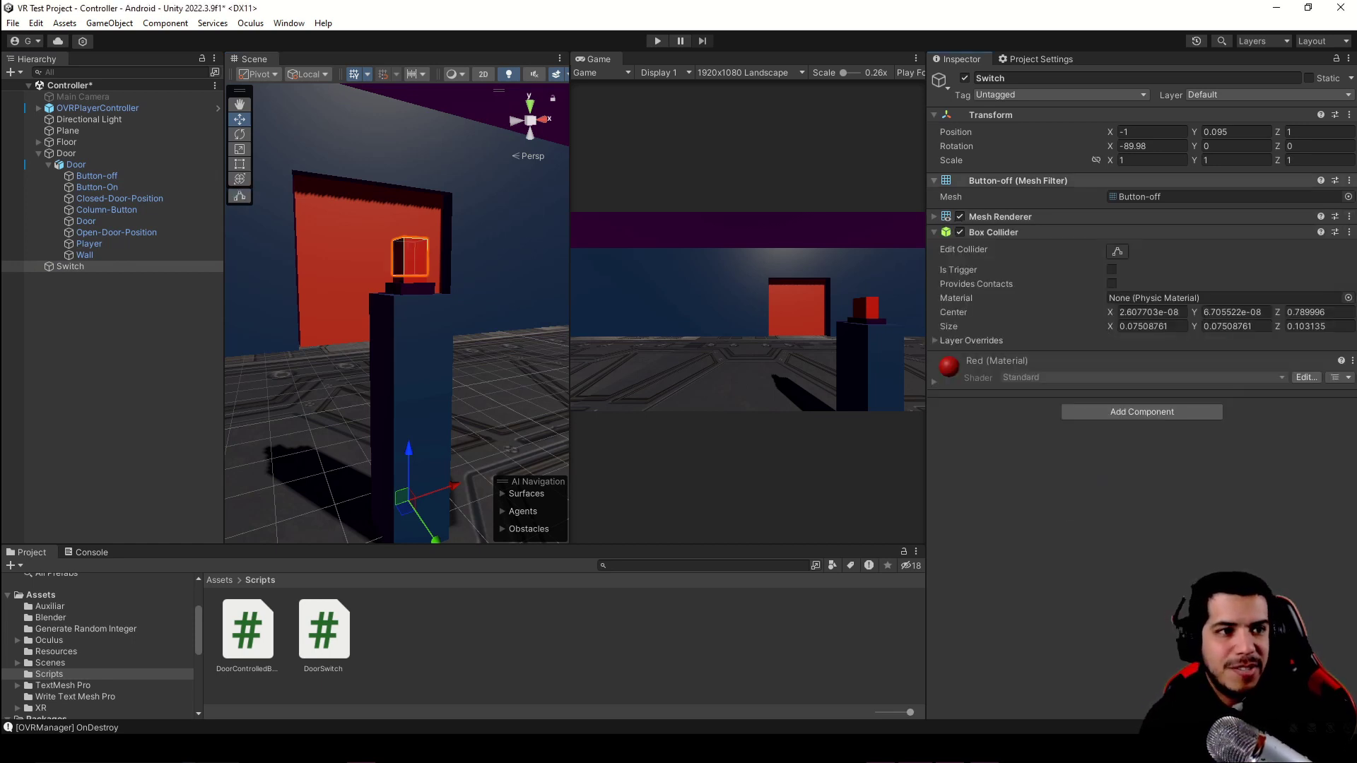
click(1350, 180)
click(1244, 215)
- Remove Switch's Mesh Renderer and widen its box collider along X
click(1349, 181)
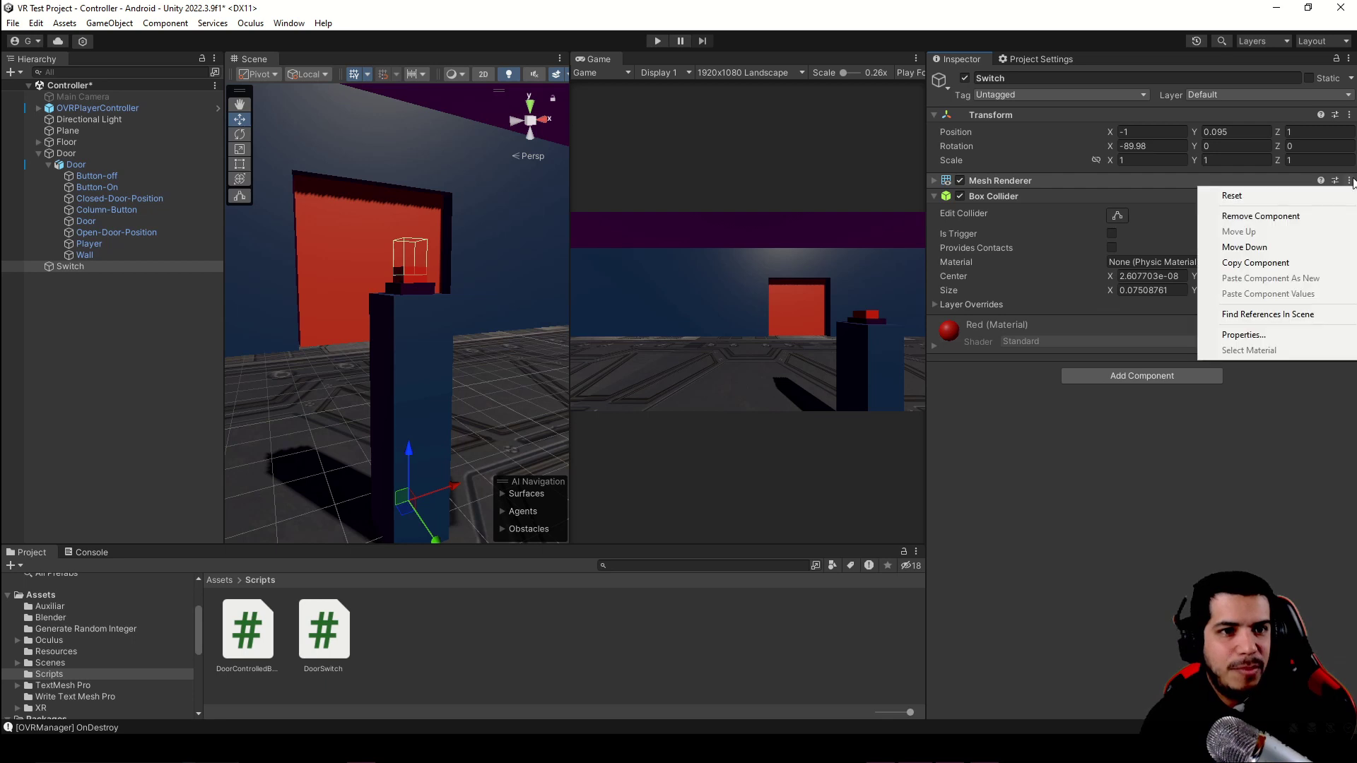
click(1244, 212)
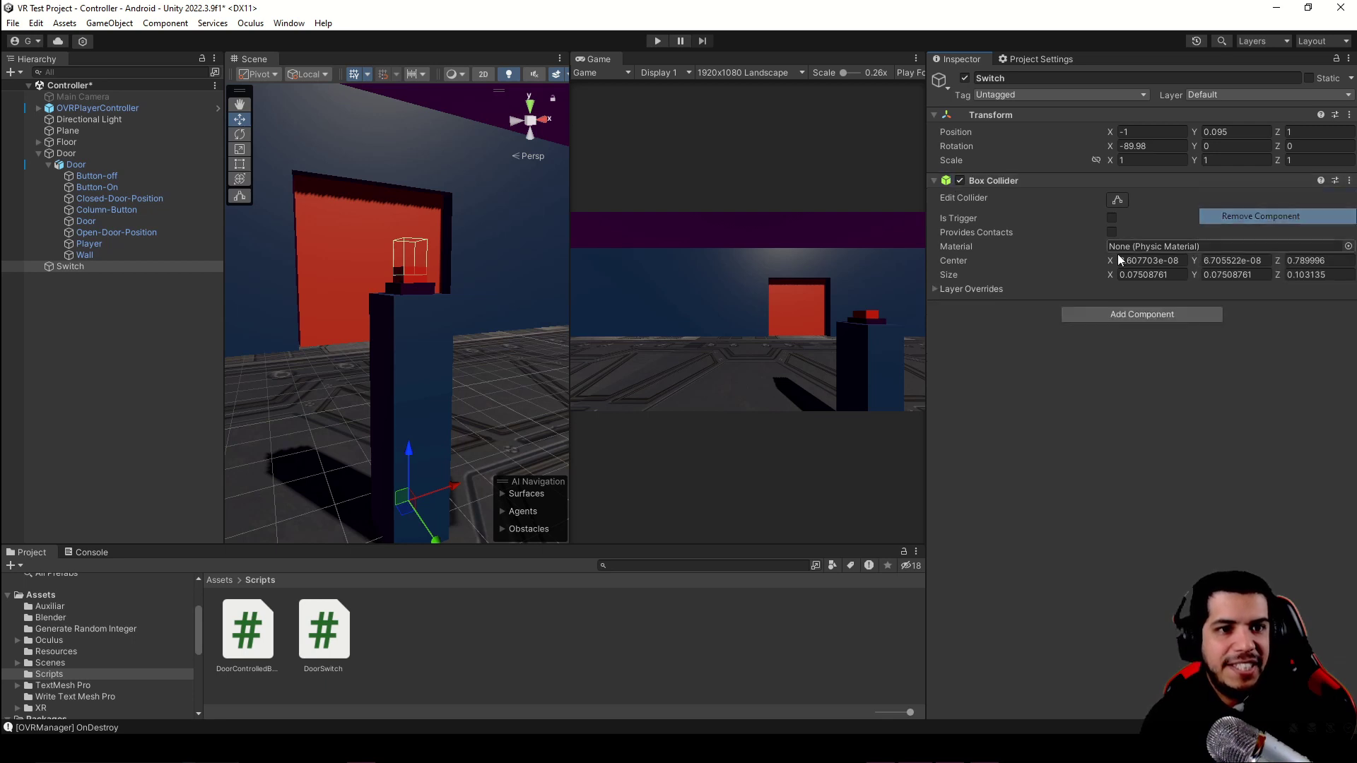
click(1117, 201)
drag(423, 264, 420, 266)
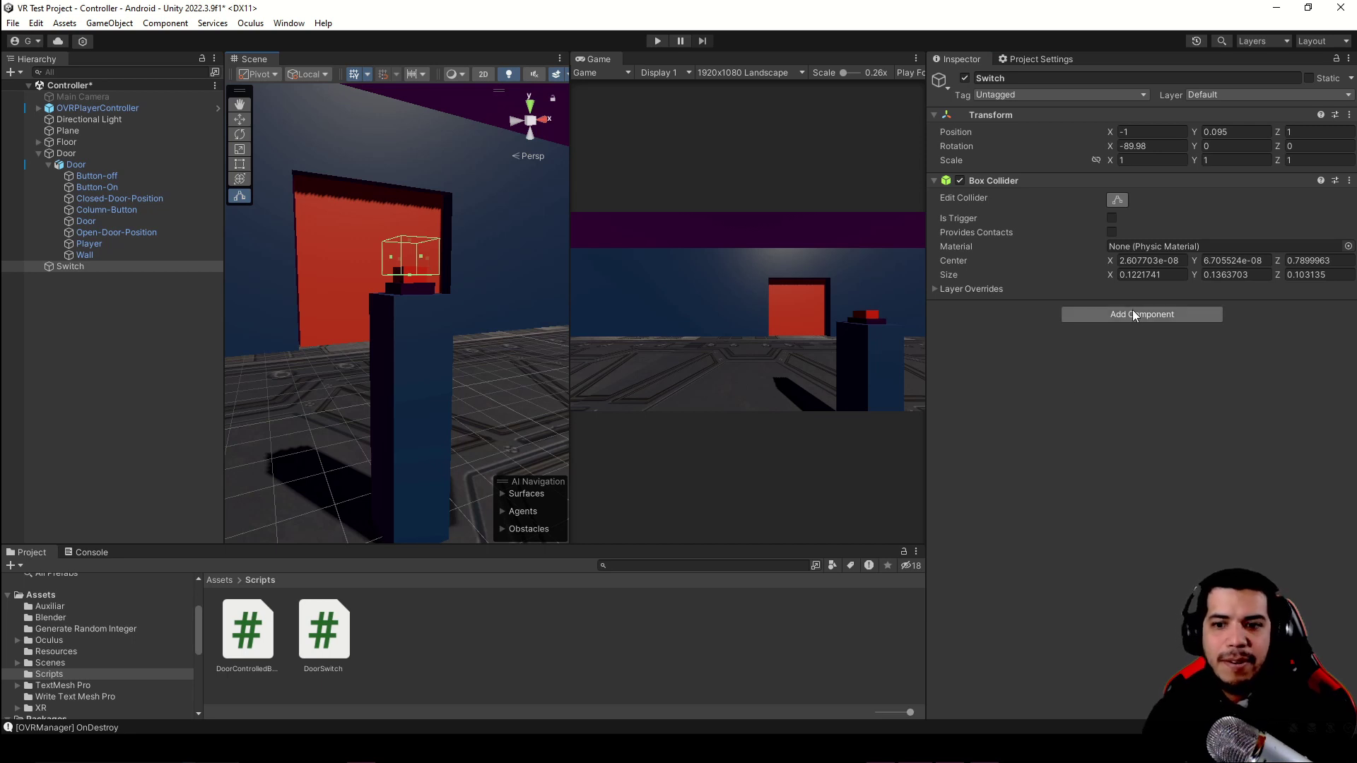
- Attach the DoorSwitch script and add a kinematic Rigidbody with gravity off
drag(325, 630, 1090, 445)
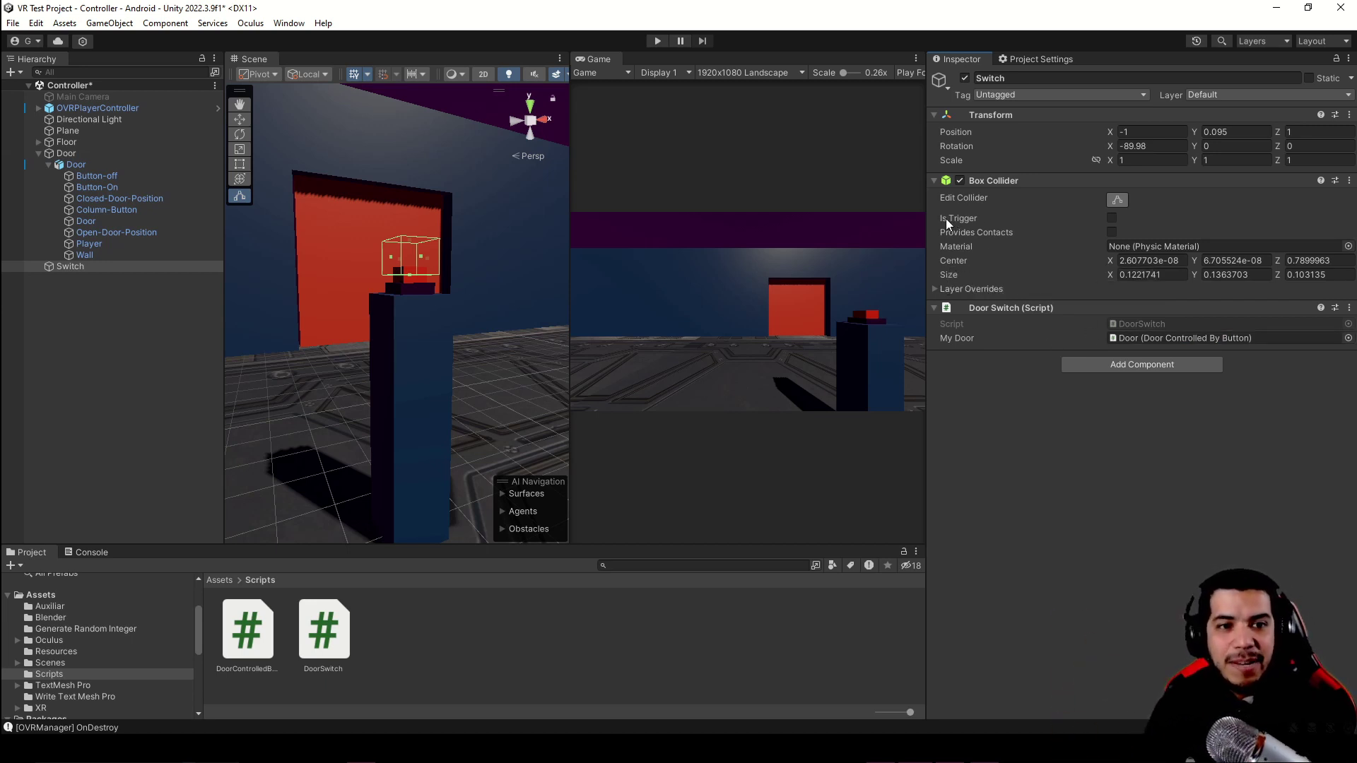
click(1115, 365)
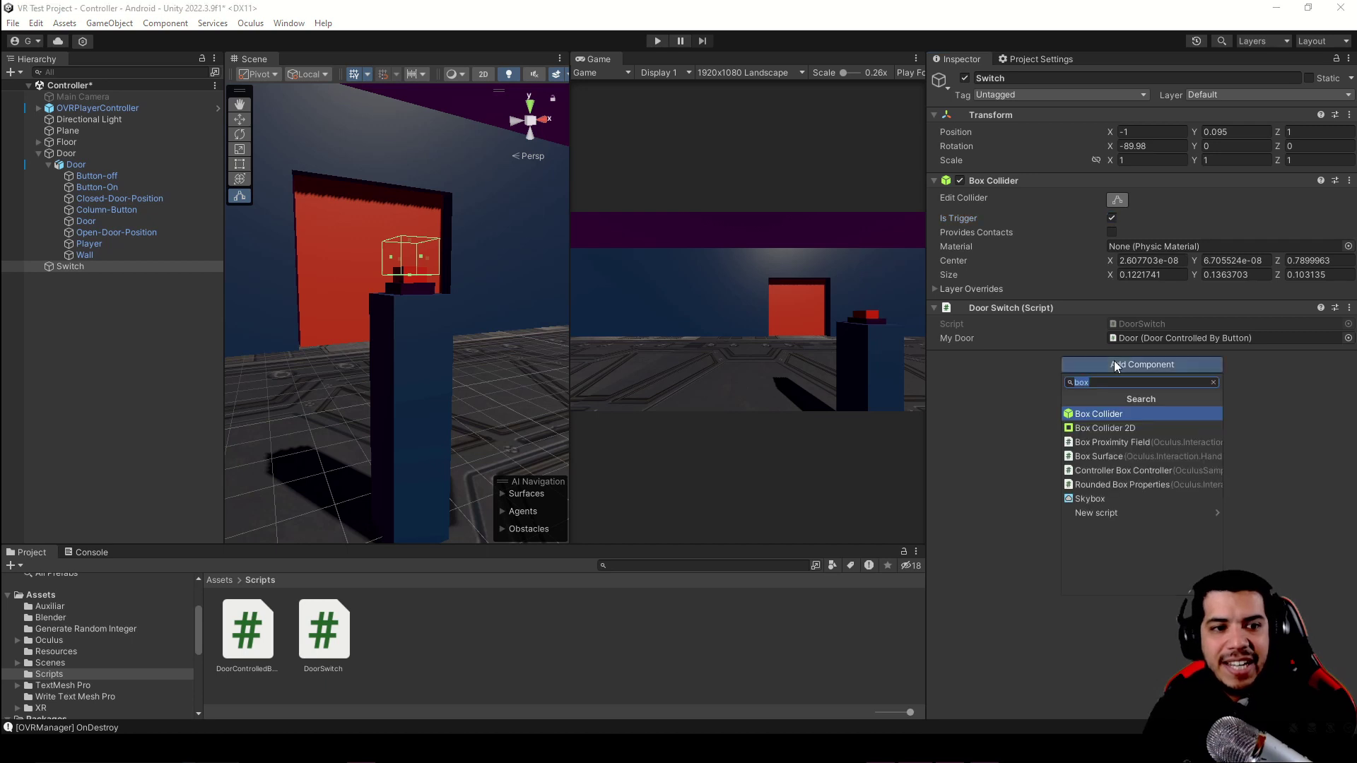
text(rigidbody)
key(Return)
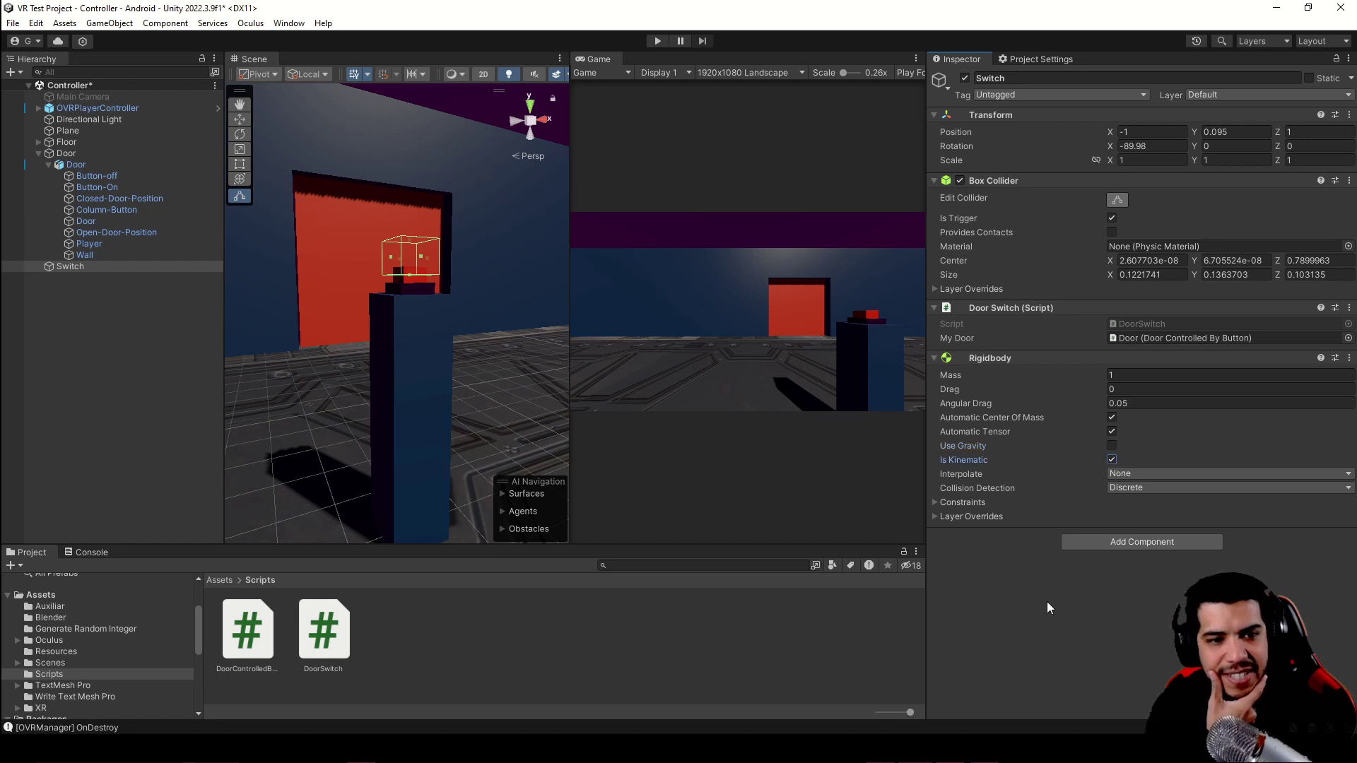
click(989, 357)
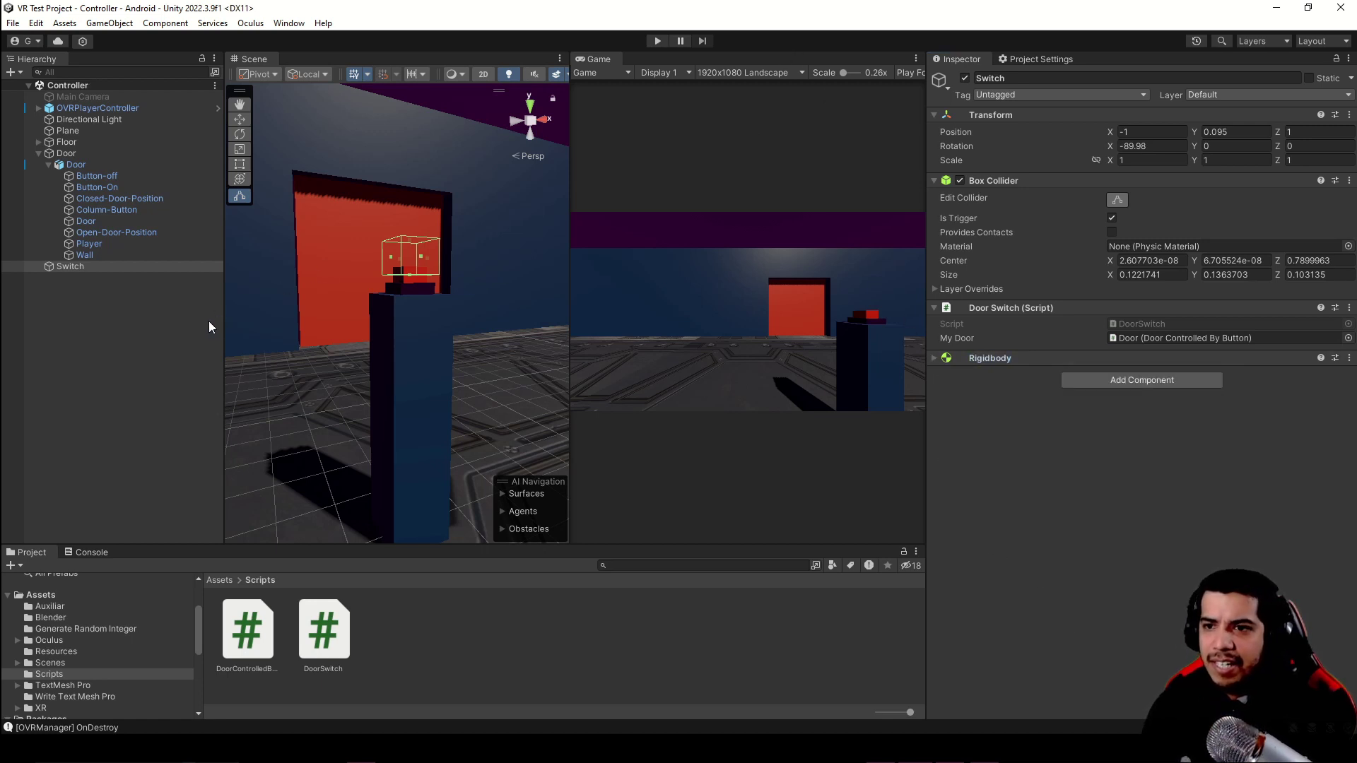
- Show the Console and add a new Cube to the scene
click(81, 561)
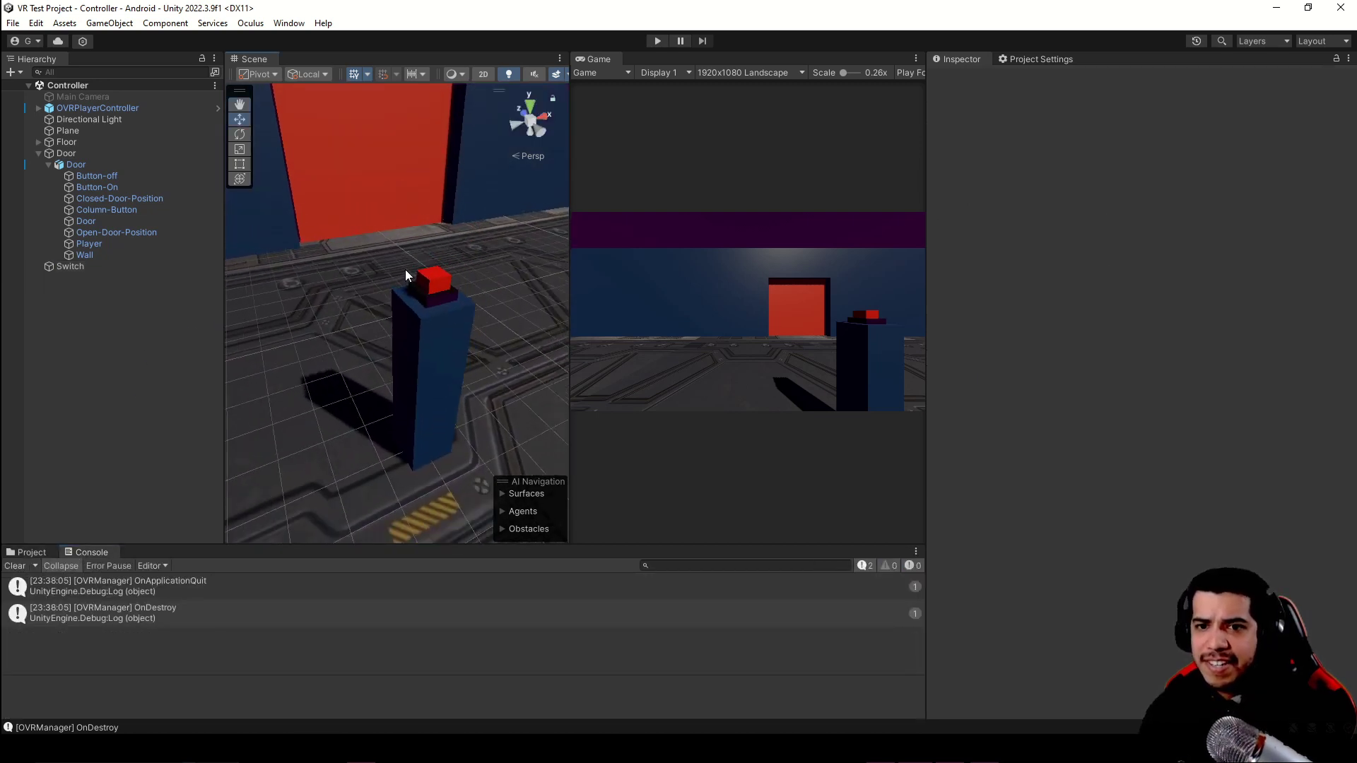
right_drag(405, 269, 439, 293)
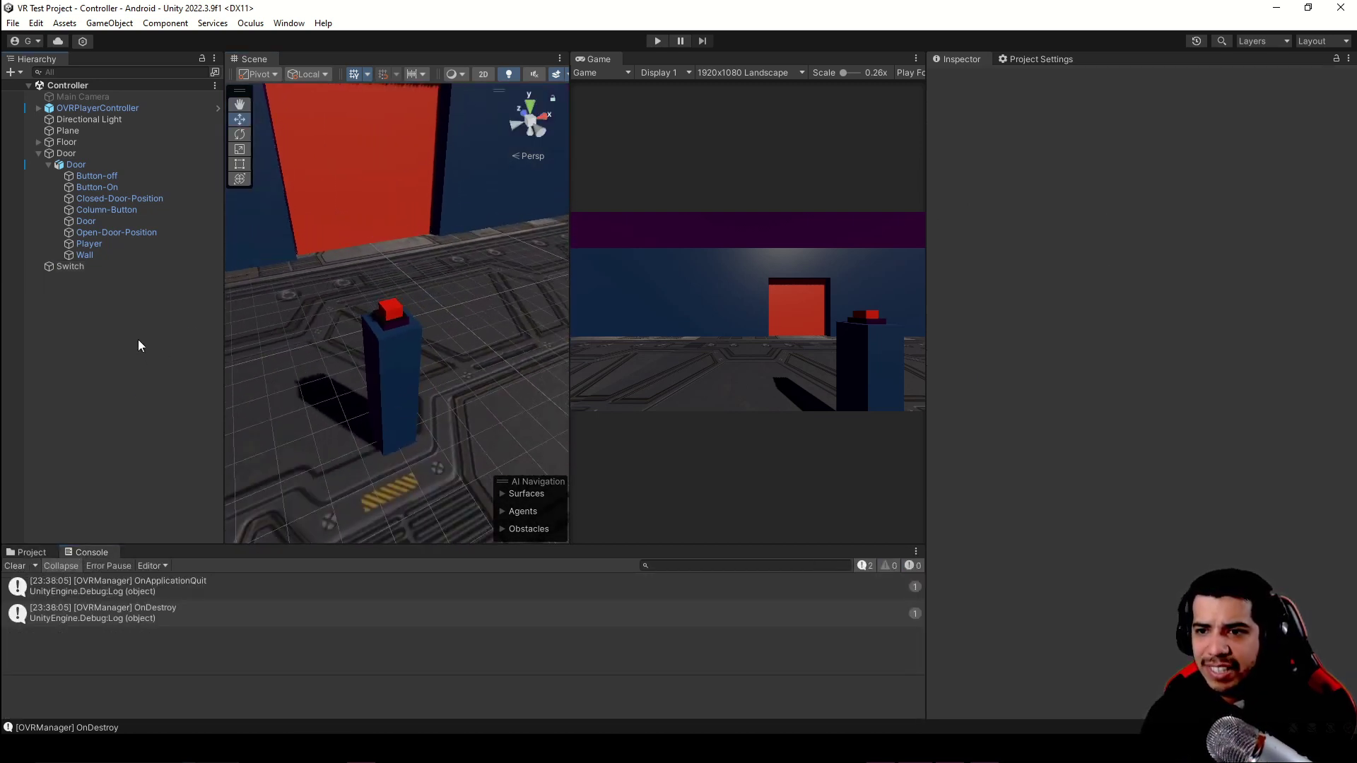
right_click(72, 321)
mouse_move(140, 526)
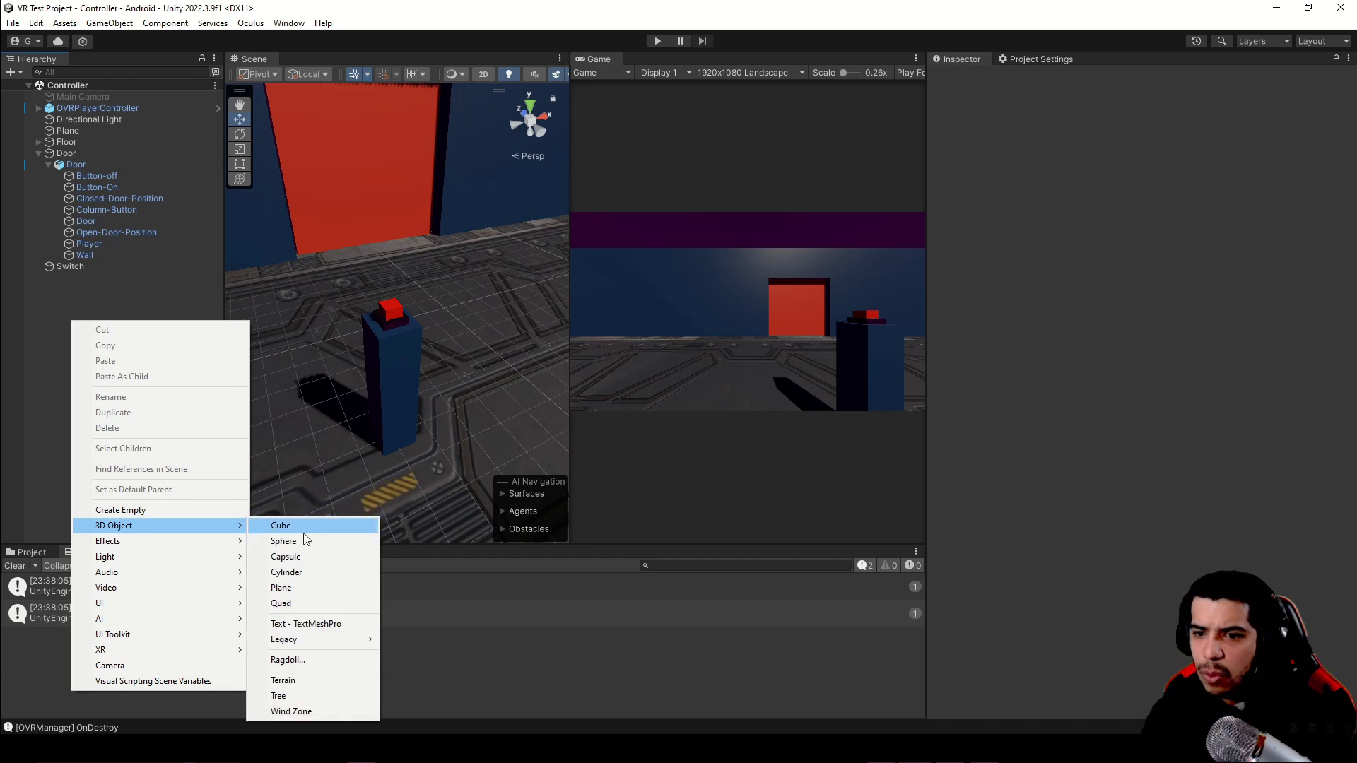
click(308, 528)
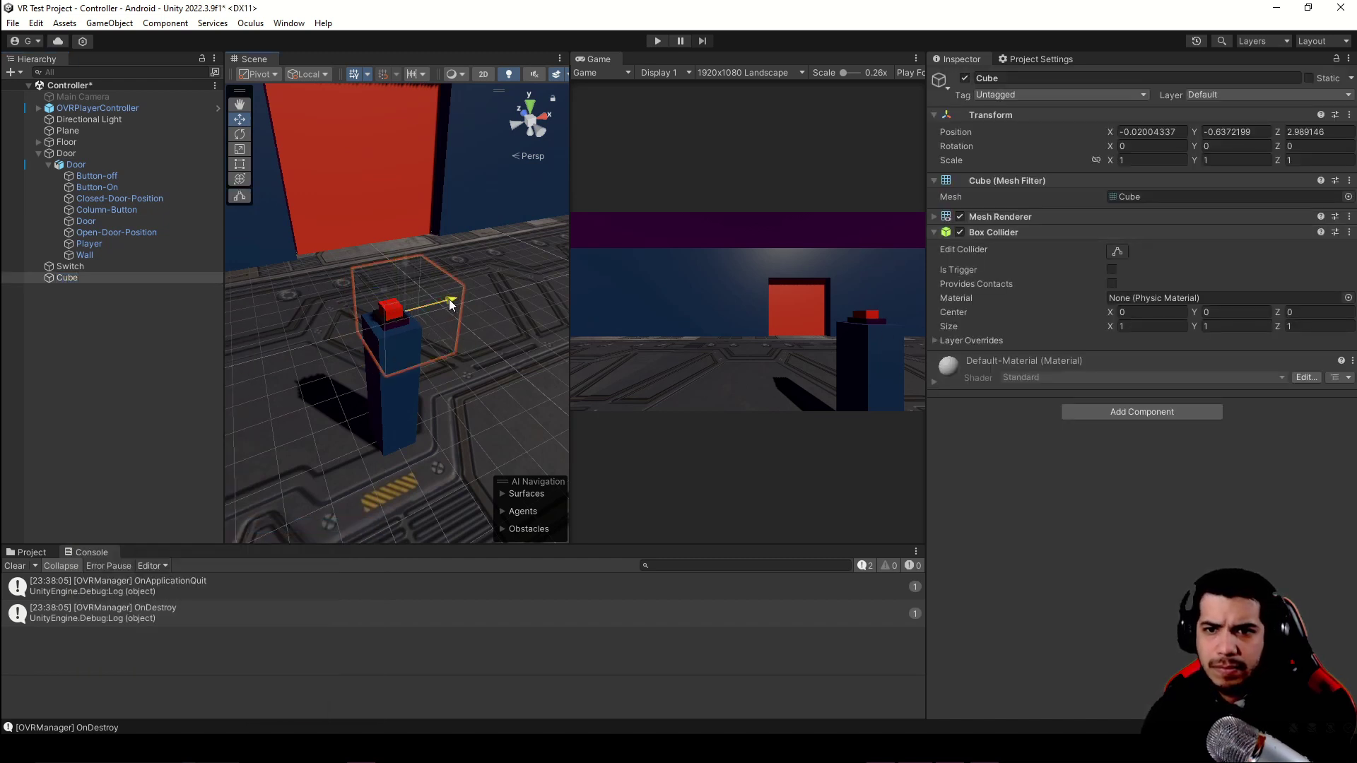
- Raise the cube toward the door and set its scale to 0.25
drag(423, 315, 474, 294)
mouse_move(473, 294)
right_down()
mouse_move(405, 265)
mouse_move(465, 270)
right_up()
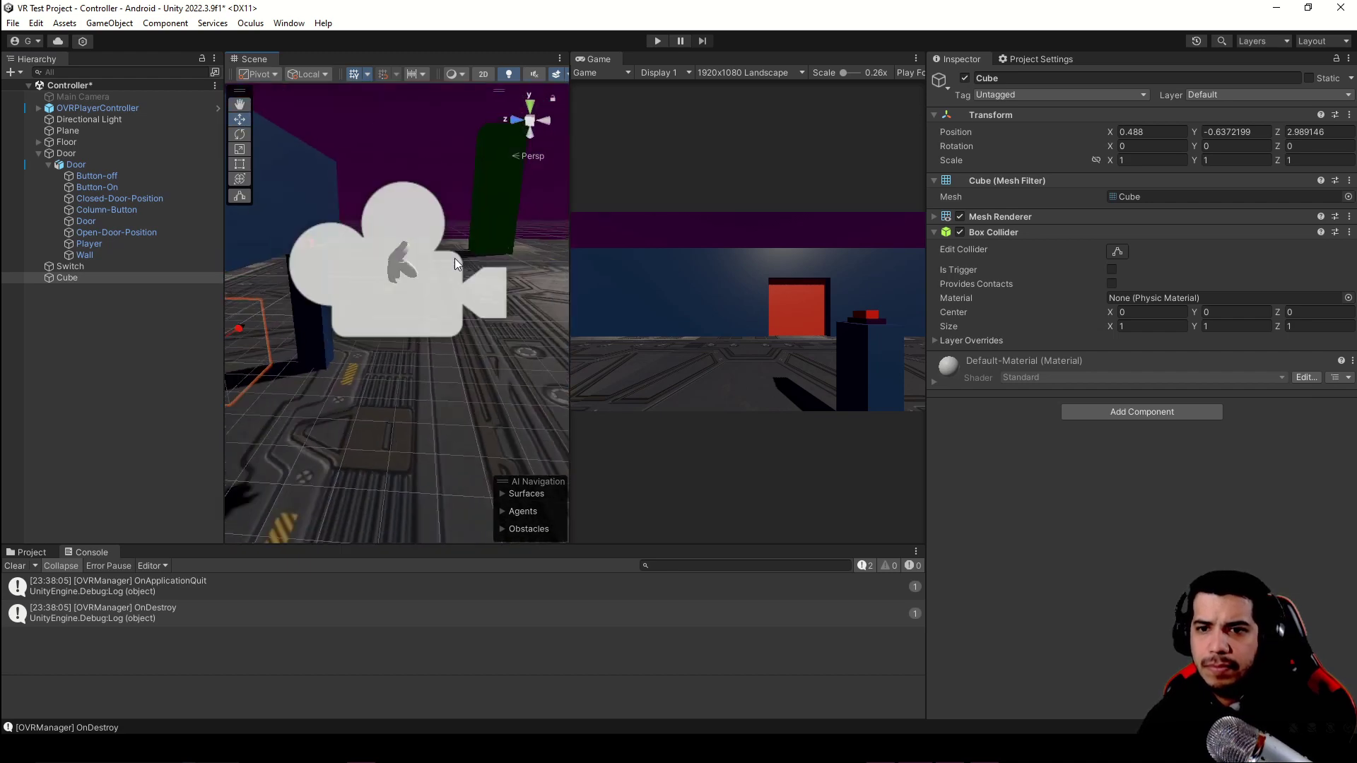
key(ctrl+z)
drag(331, 350, 538, 127)
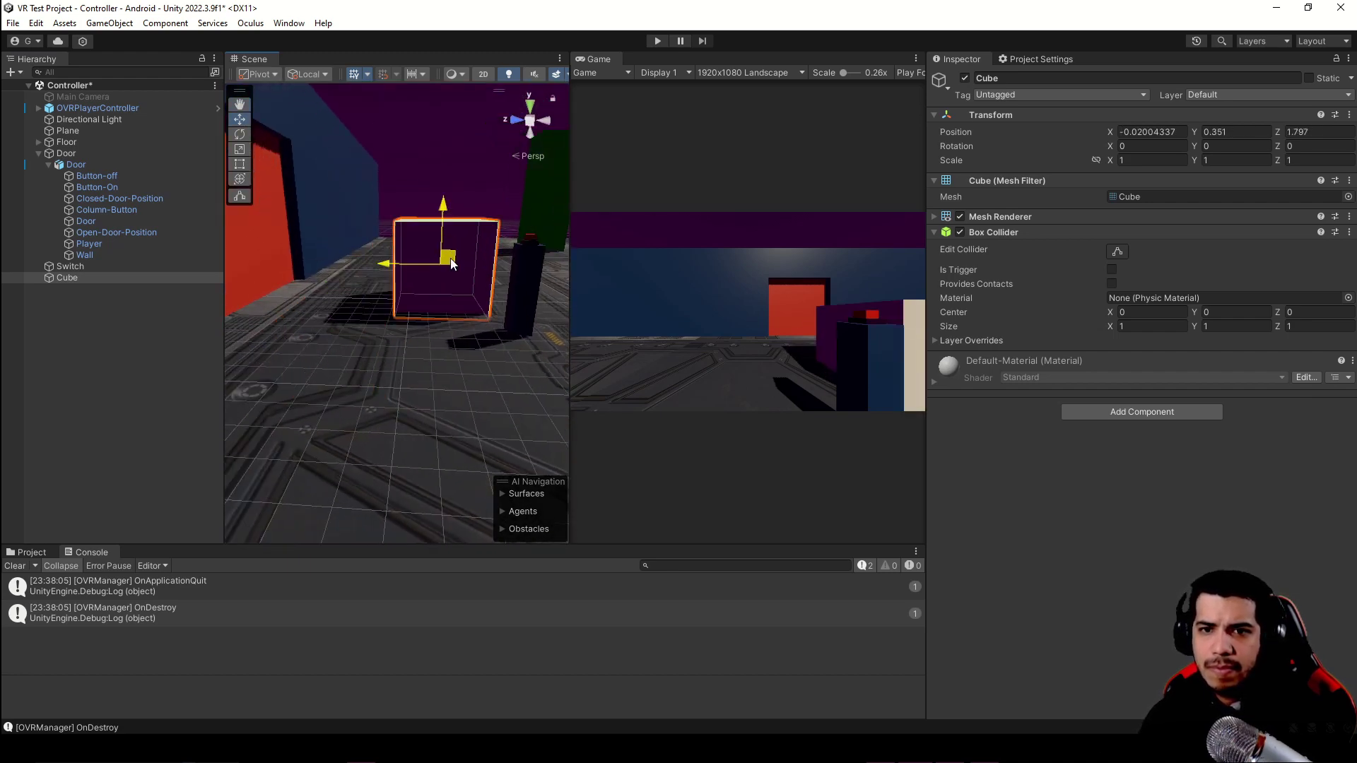
click(539, 124)
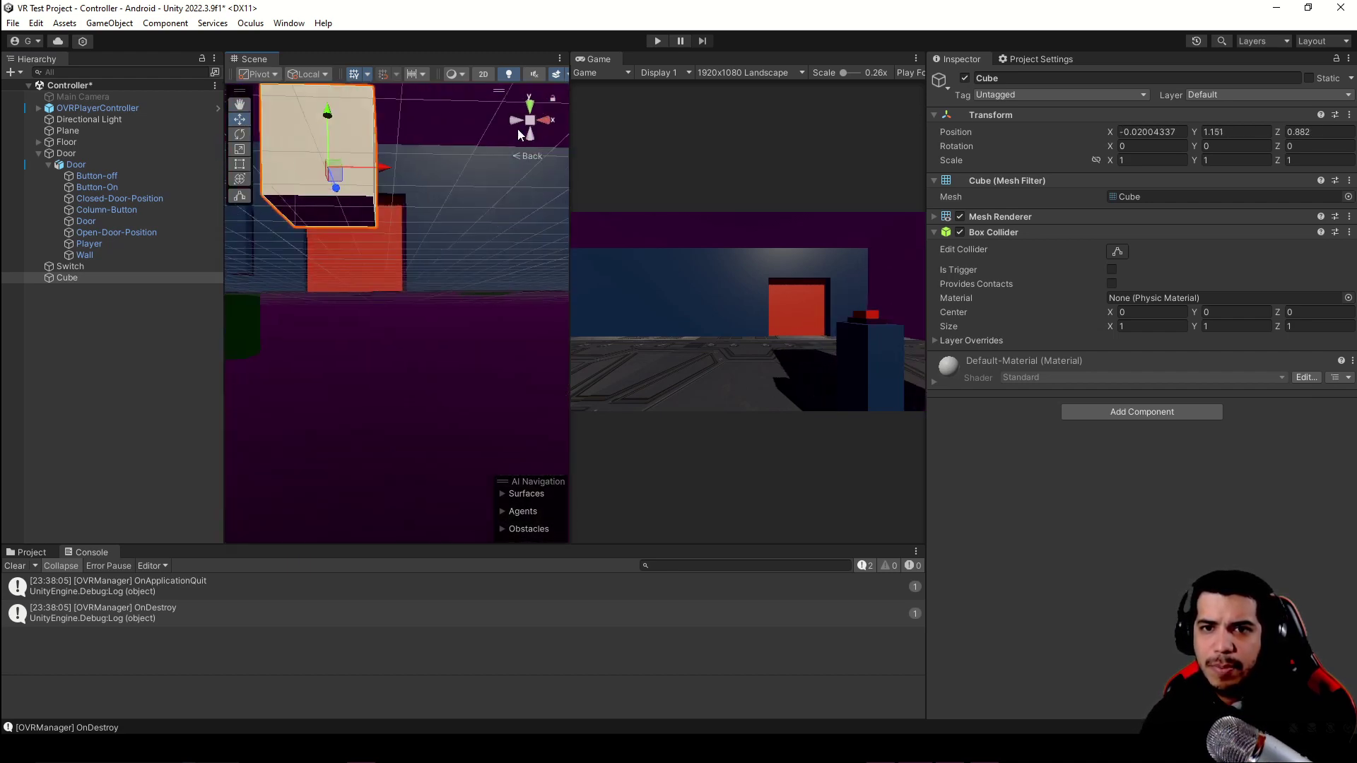
middle_drag(345, 214, 427, 286)
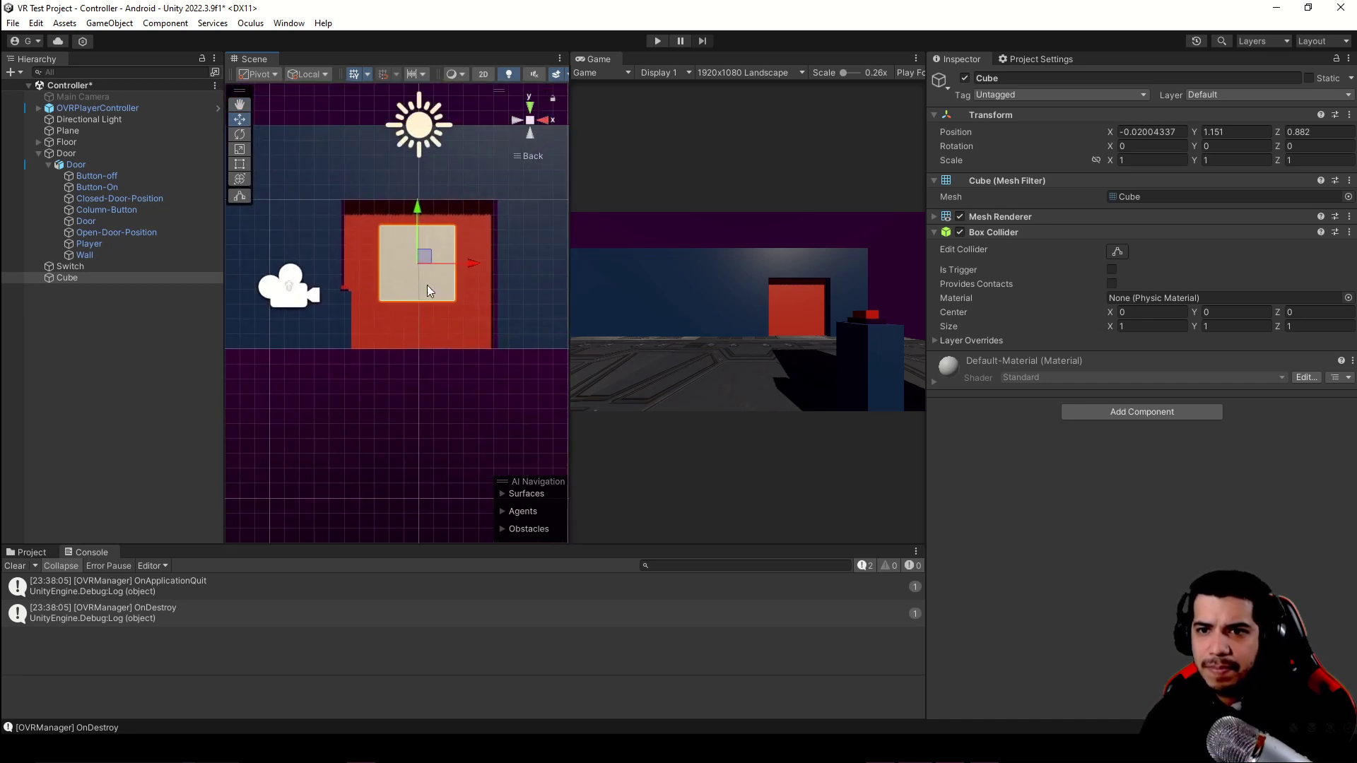
key(e)
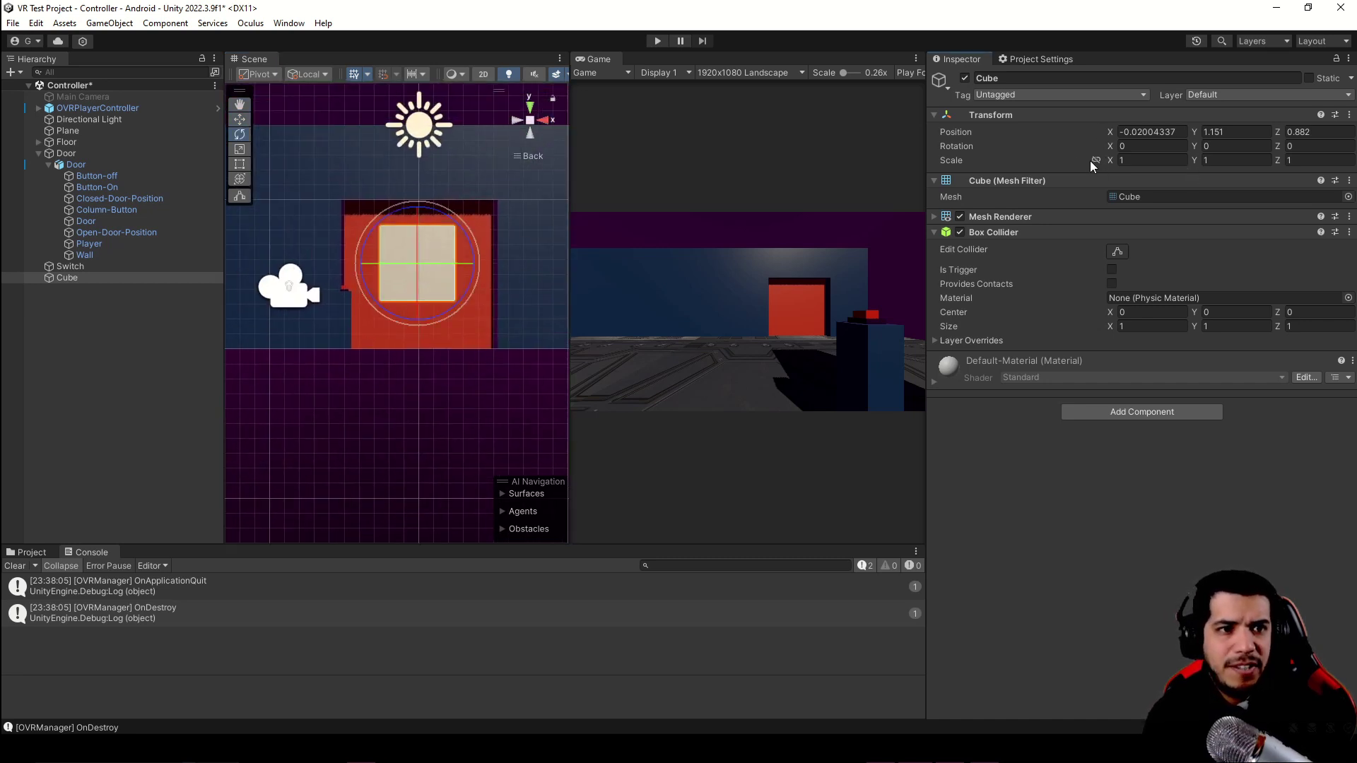
click(1131, 161)
text(0.25)
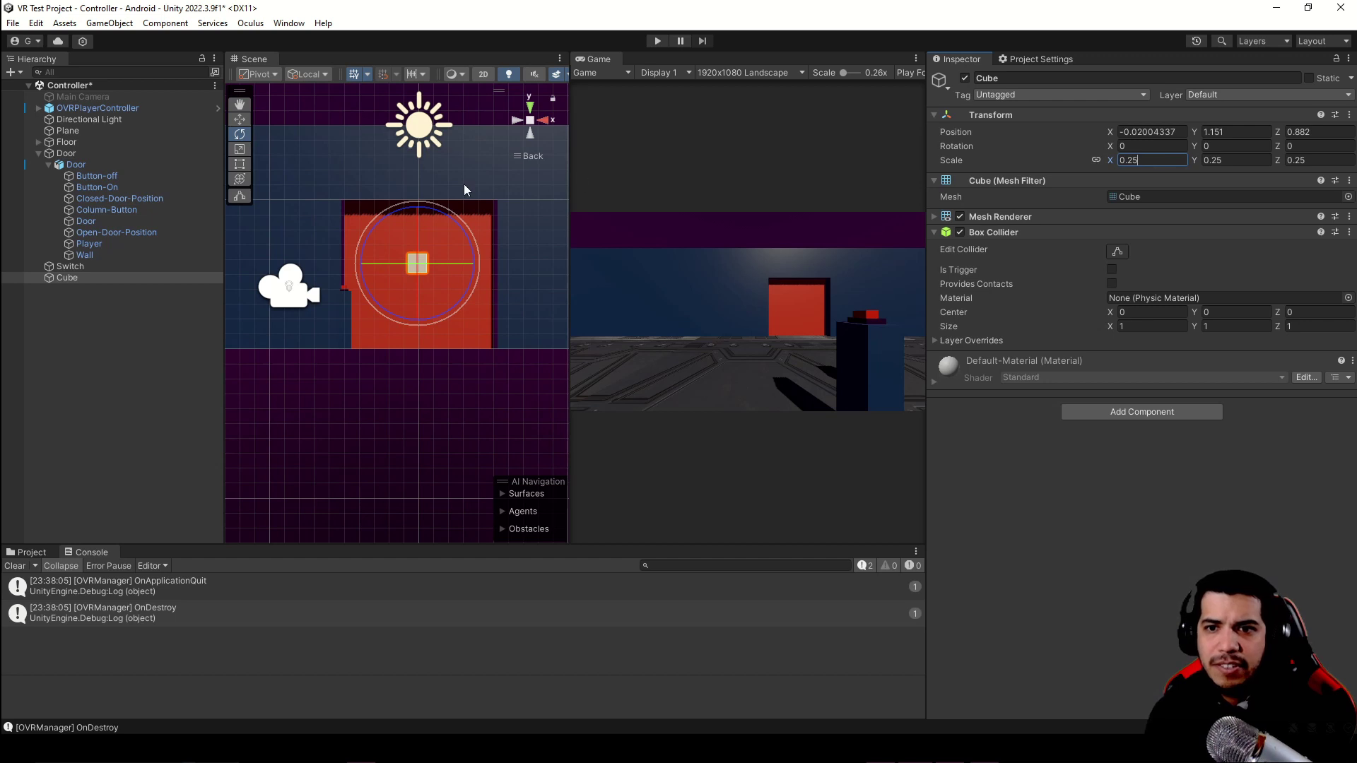
- Place the cube beside the pillar at about 0.876 height, save the scene and enter play mode
click(530, 107)
key(w)
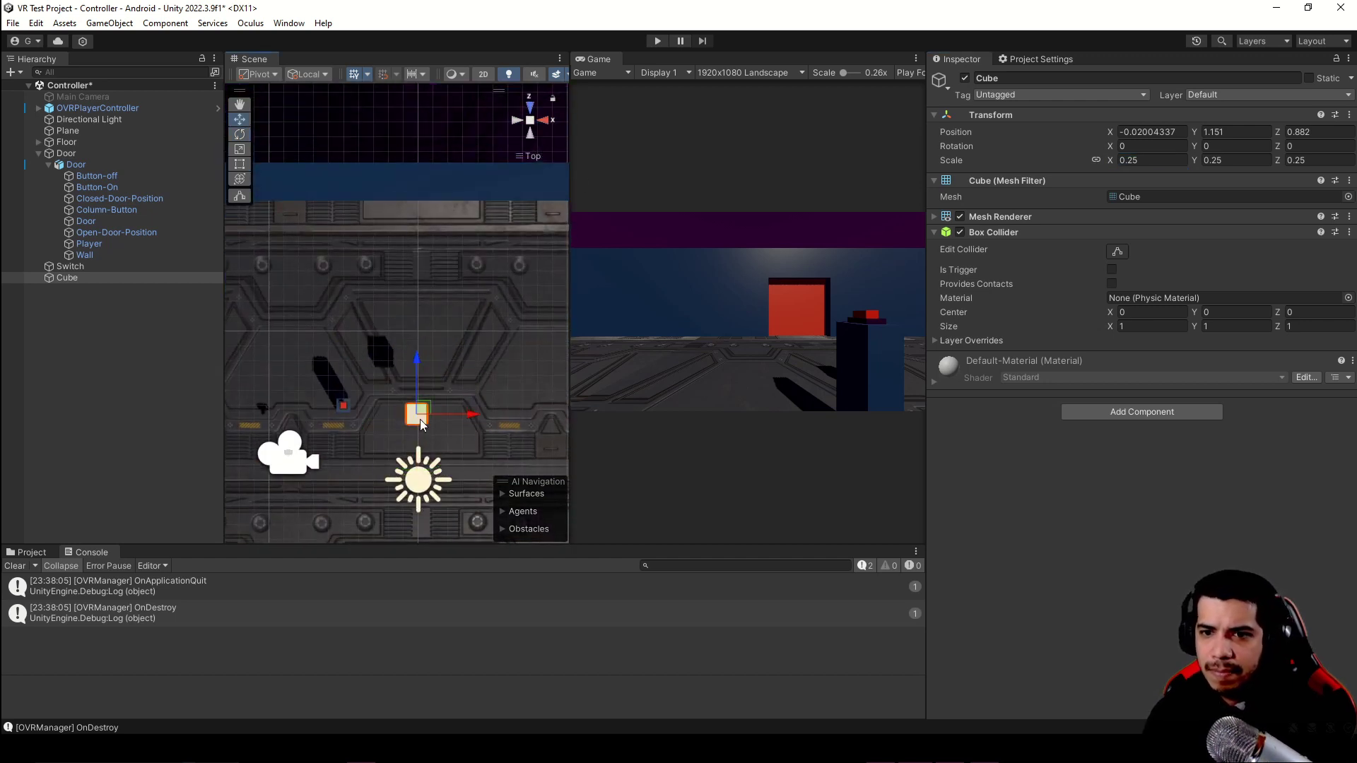
drag(417, 369, 417, 360)
drag(476, 408, 438, 411)
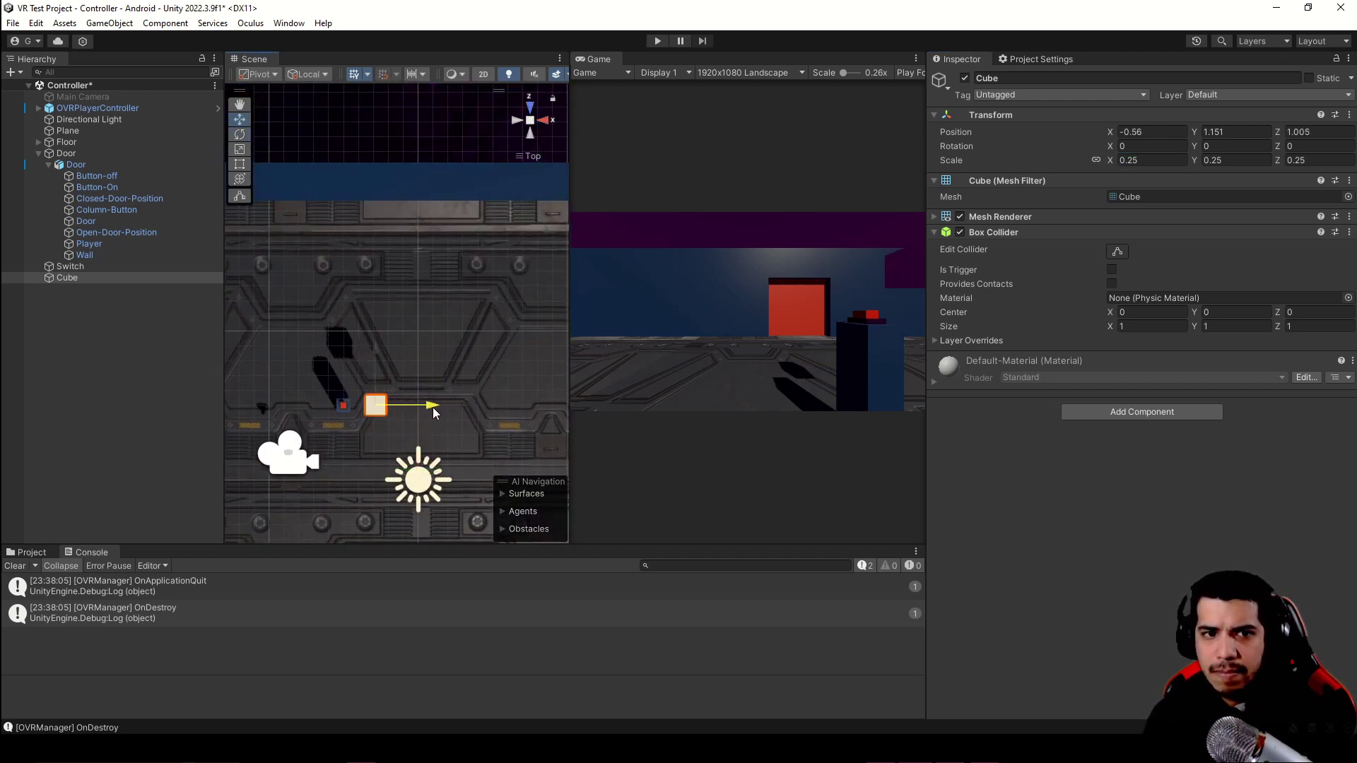
click(530, 134)
drag(380, 215, 379, 236)
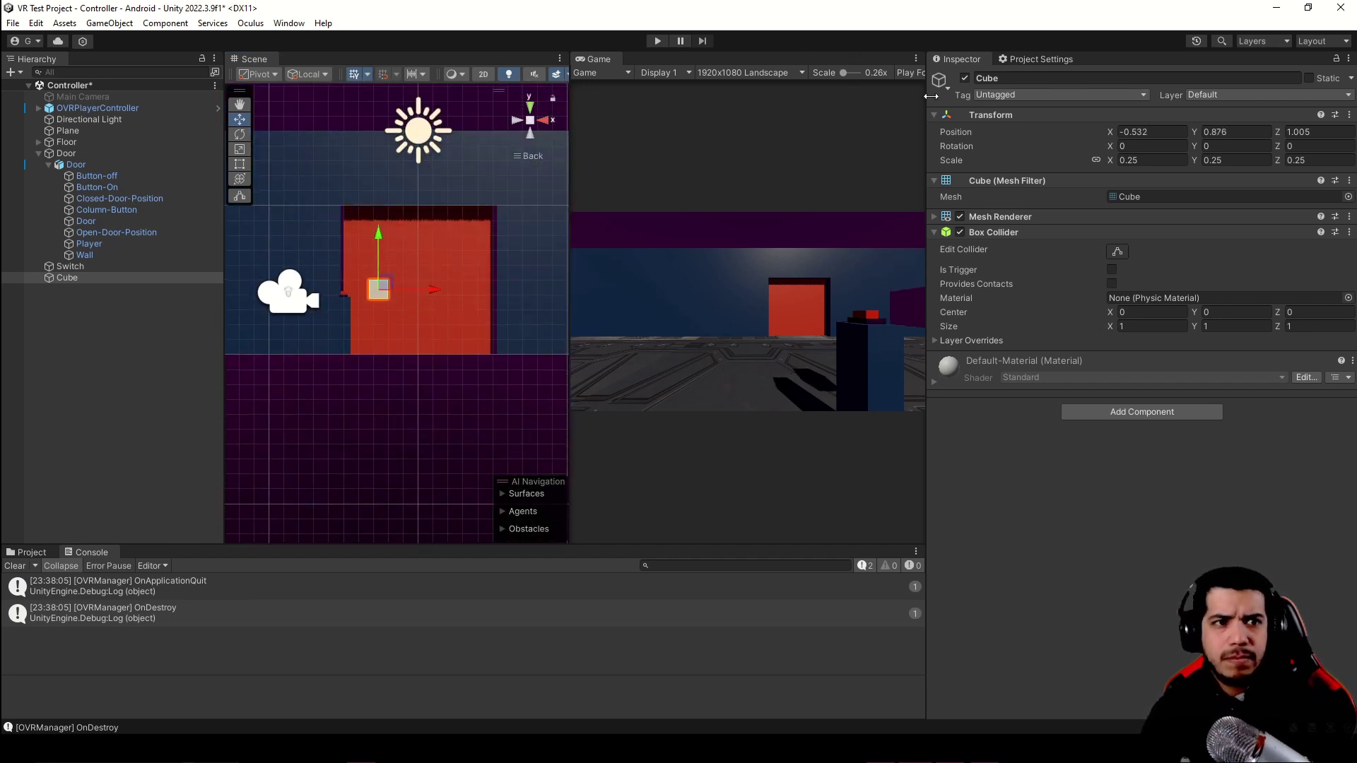
key(ctrl+s)
mouse_move(547, 126)
alt+mouse_down()
mouse_move(329, 360)
mouse_move(418, 337)
alt+mouse_up()
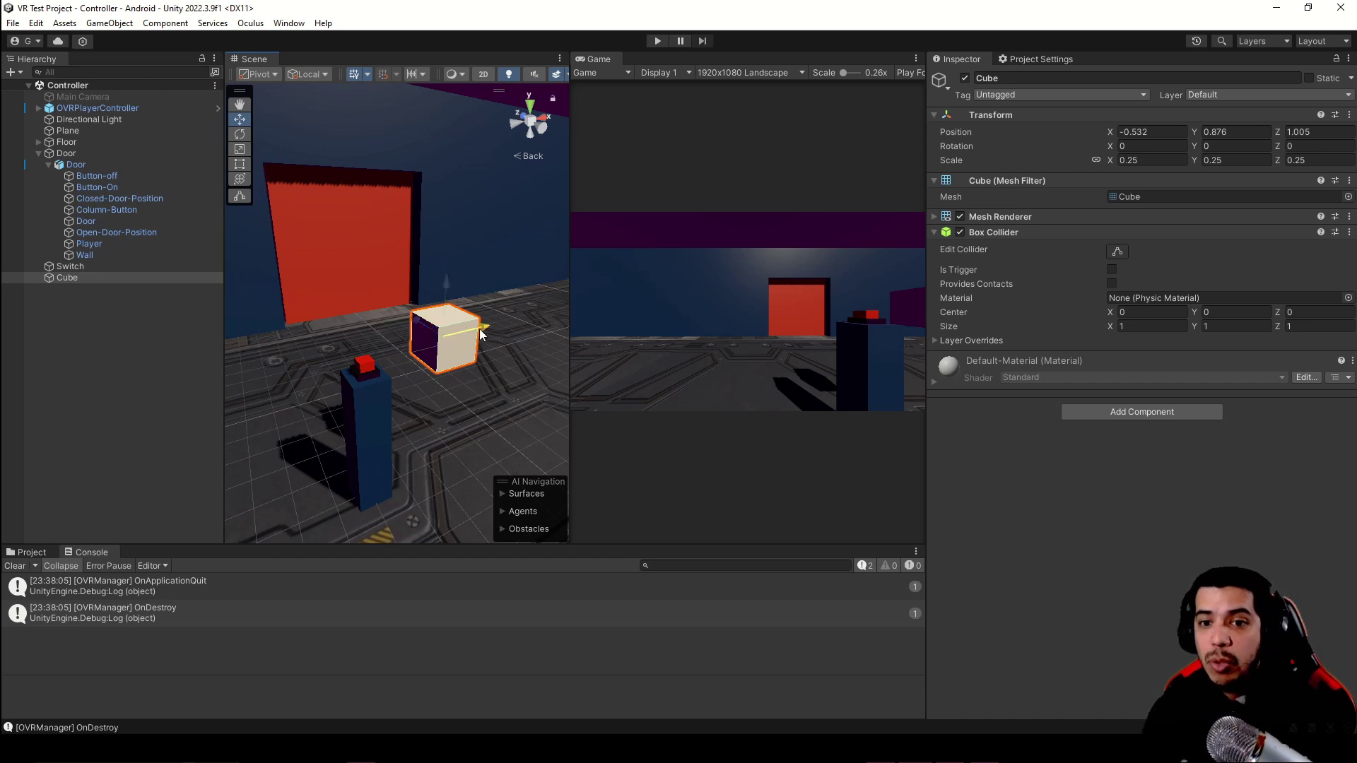
mouse_move(479, 329)
mouse_down()
mouse_move(417, 354)
mouse_move(489, 362)
mouse_up()
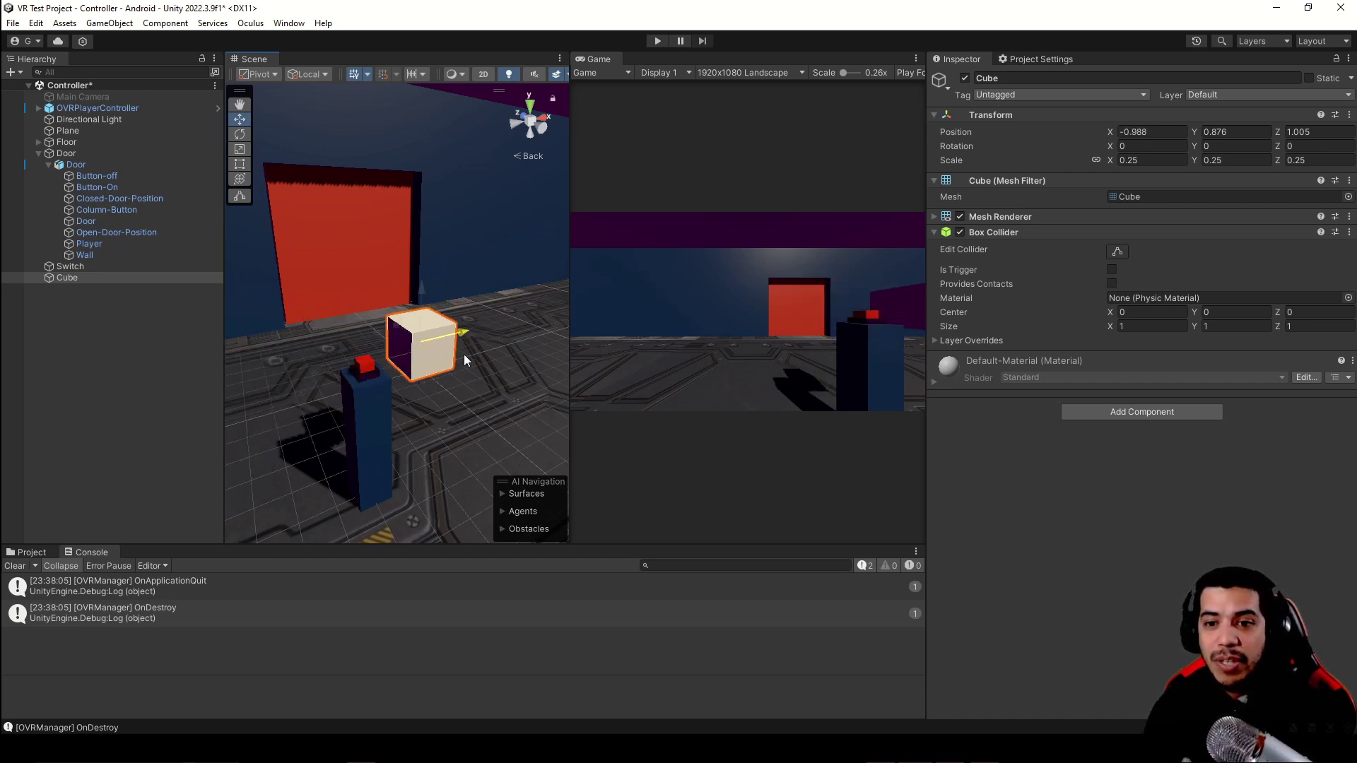
click(663, 44)
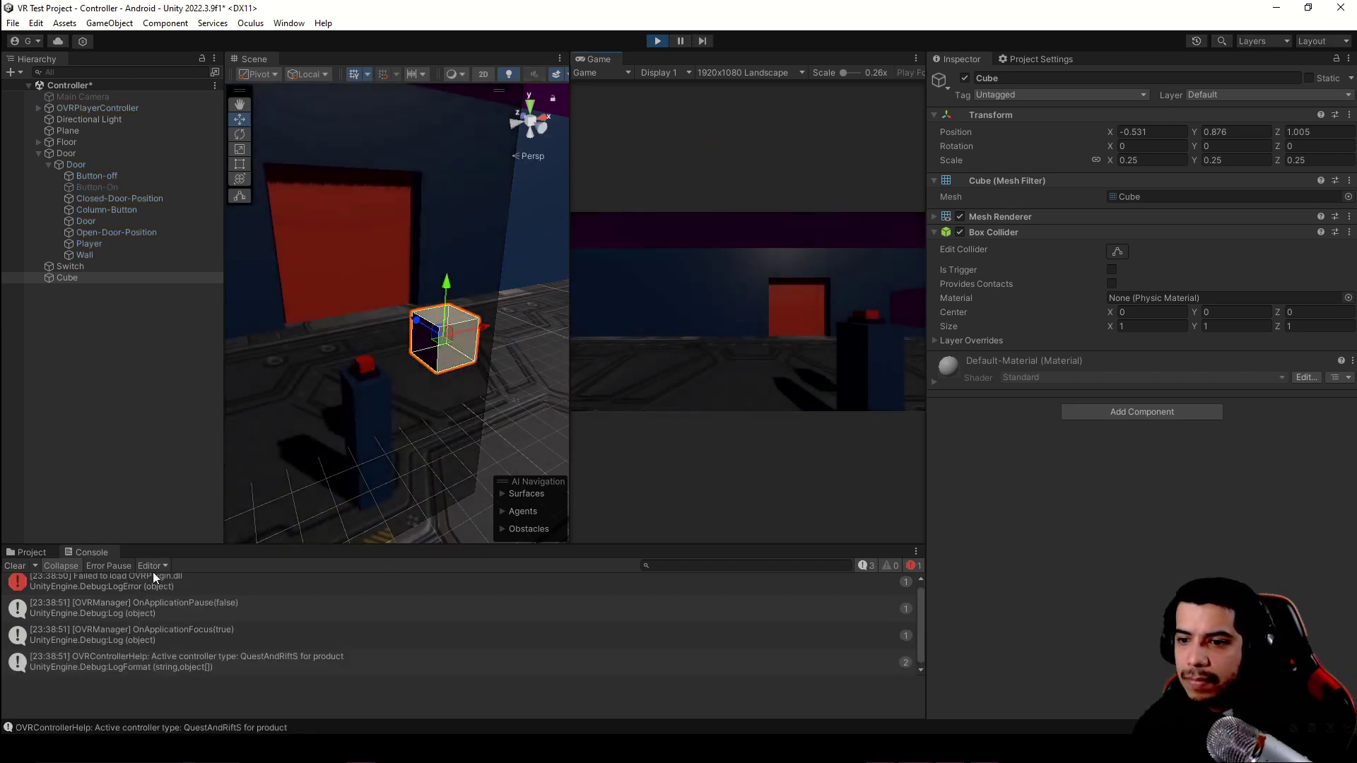
- Clear the console, slide the cube onto the switch to open the door, and inspect the 'Cube' log in DoorSwitch.cs
click(15, 565)
click(727, 295)
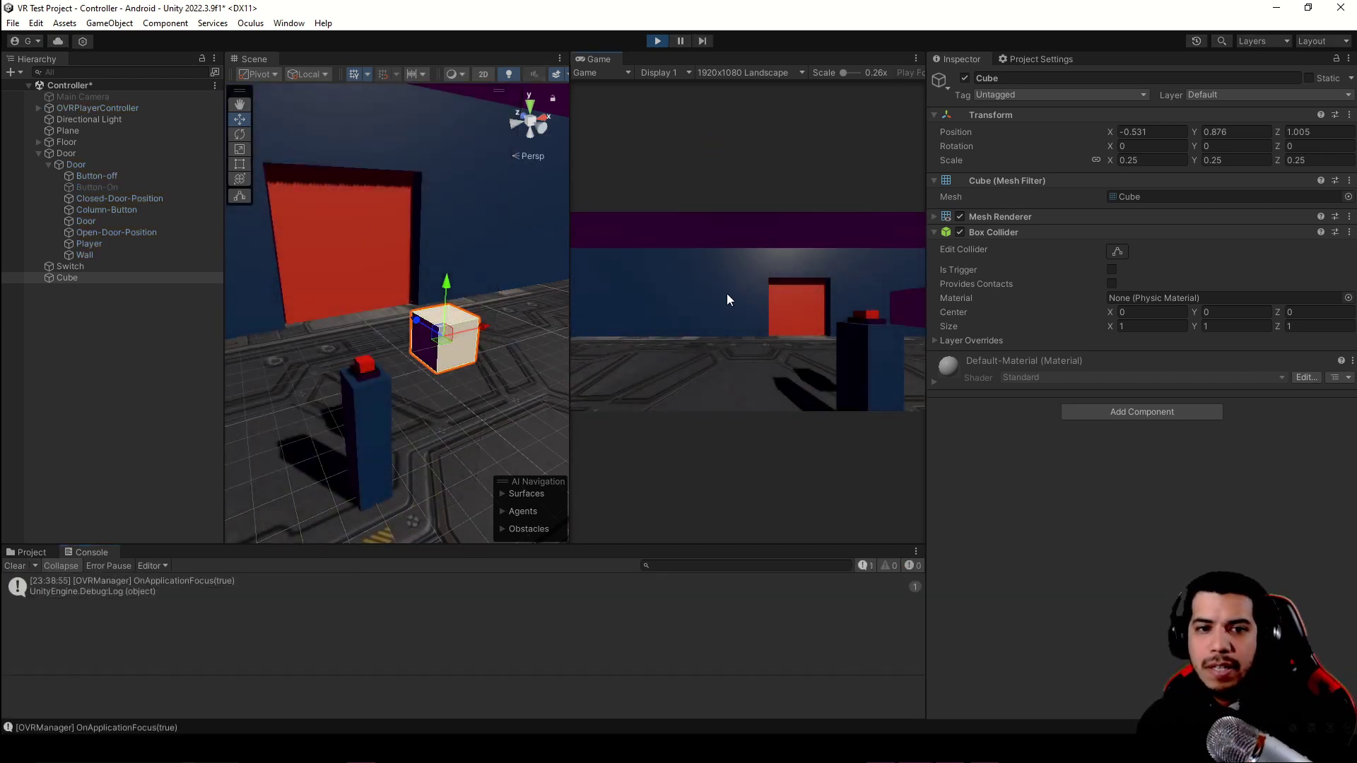
drag(482, 334, 328, 367)
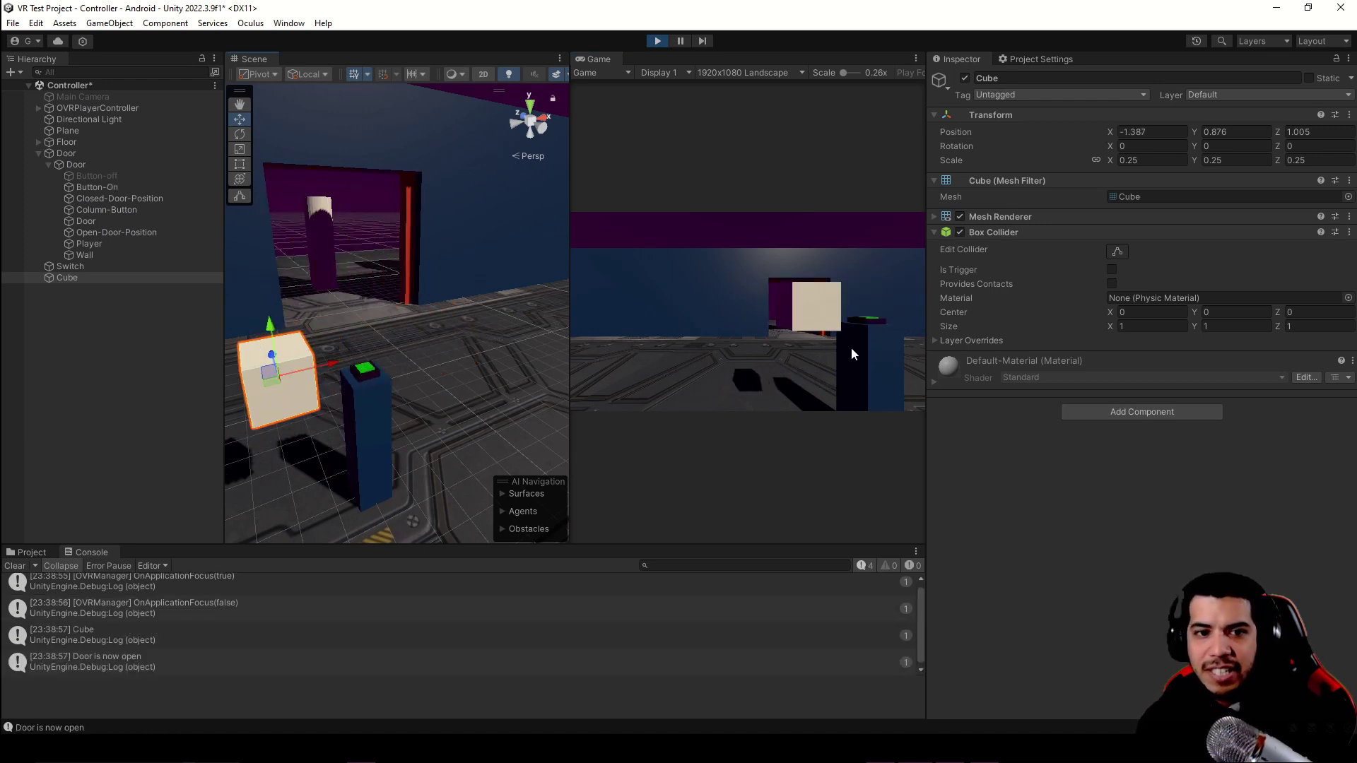
double_click(82, 633)
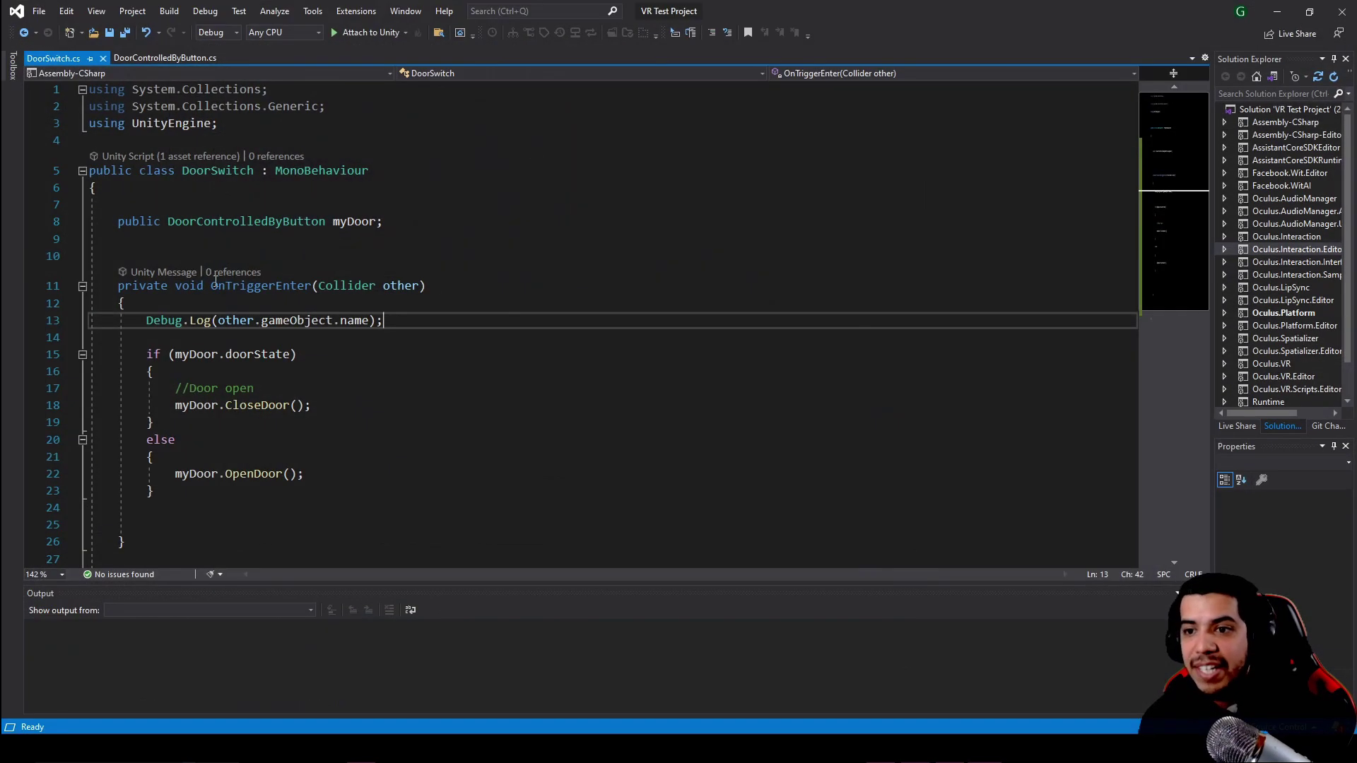
drag(126, 320, 312, 405)
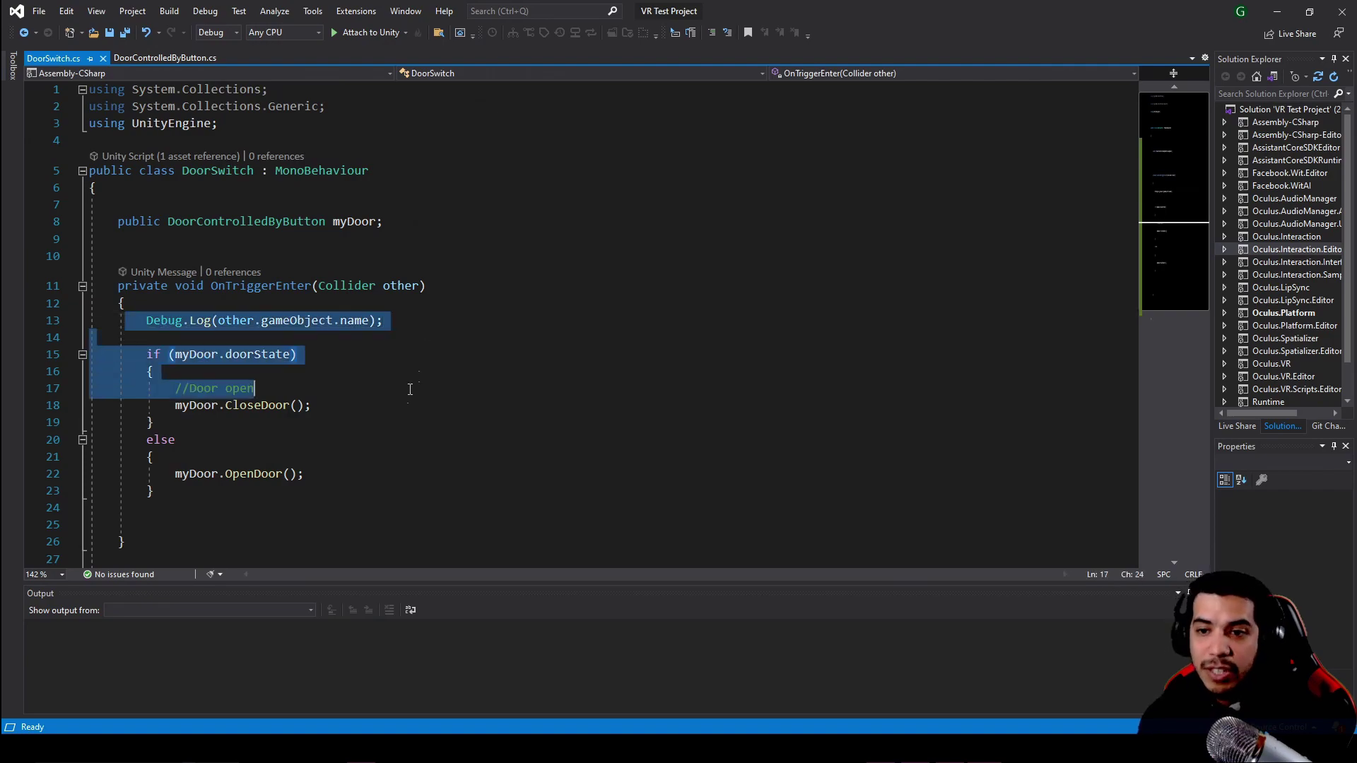
click(1276, 10)
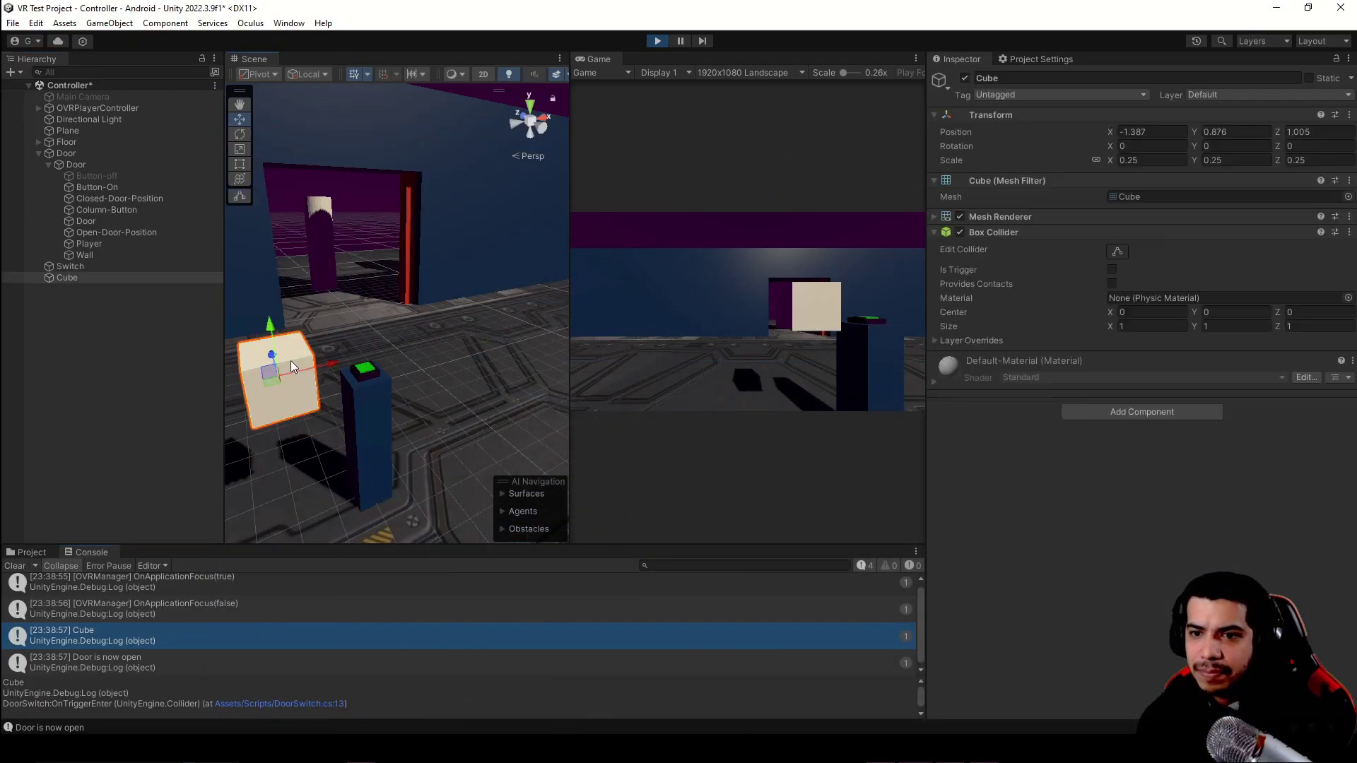
- Slide the cube across the switch to toggle the door, then stop play and deactivate Cube
mouse_move(328, 350)
mouse_down()
mouse_move(277, 396)
mouse_move(493, 353)
mouse_move(478, 358)
mouse_up()
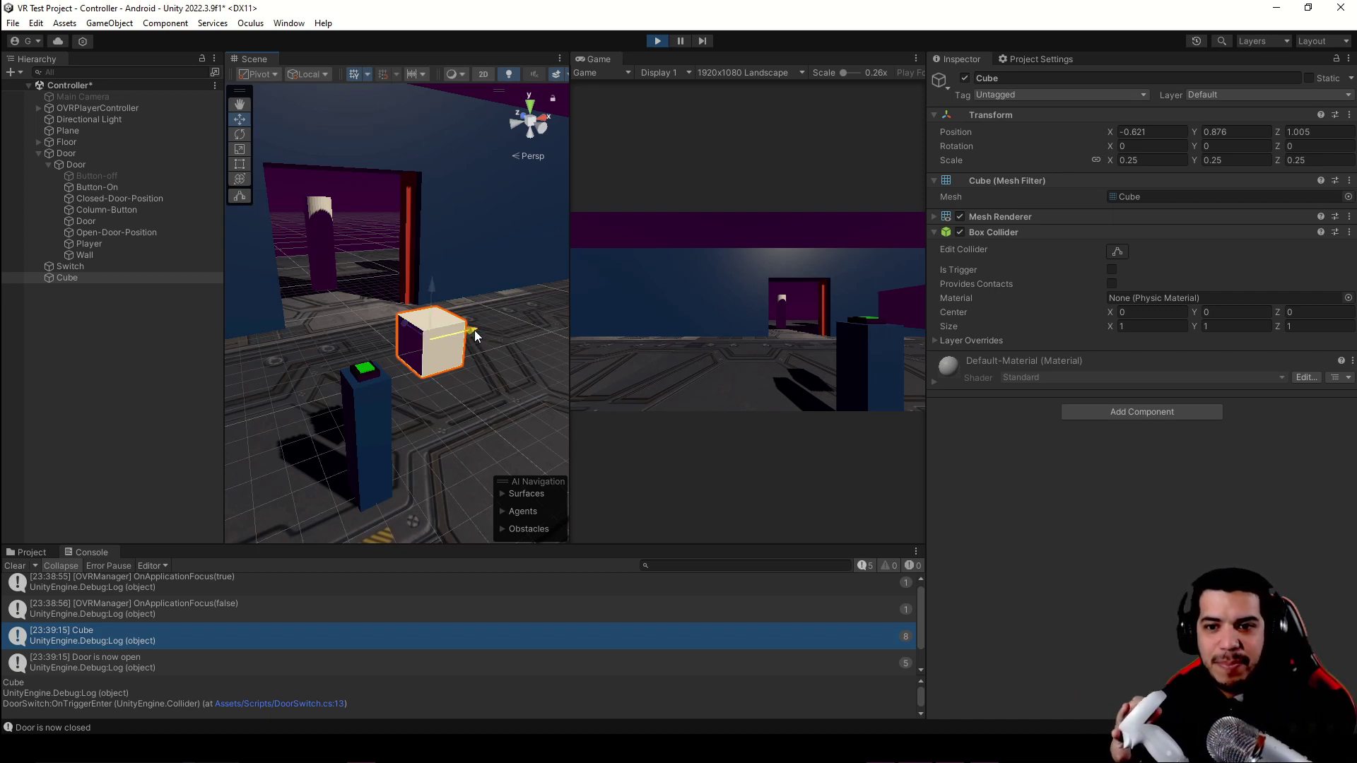
mouse_move(474, 329)
mouse_down()
mouse_move(300, 361)
mouse_move(473, 358)
mouse_up()
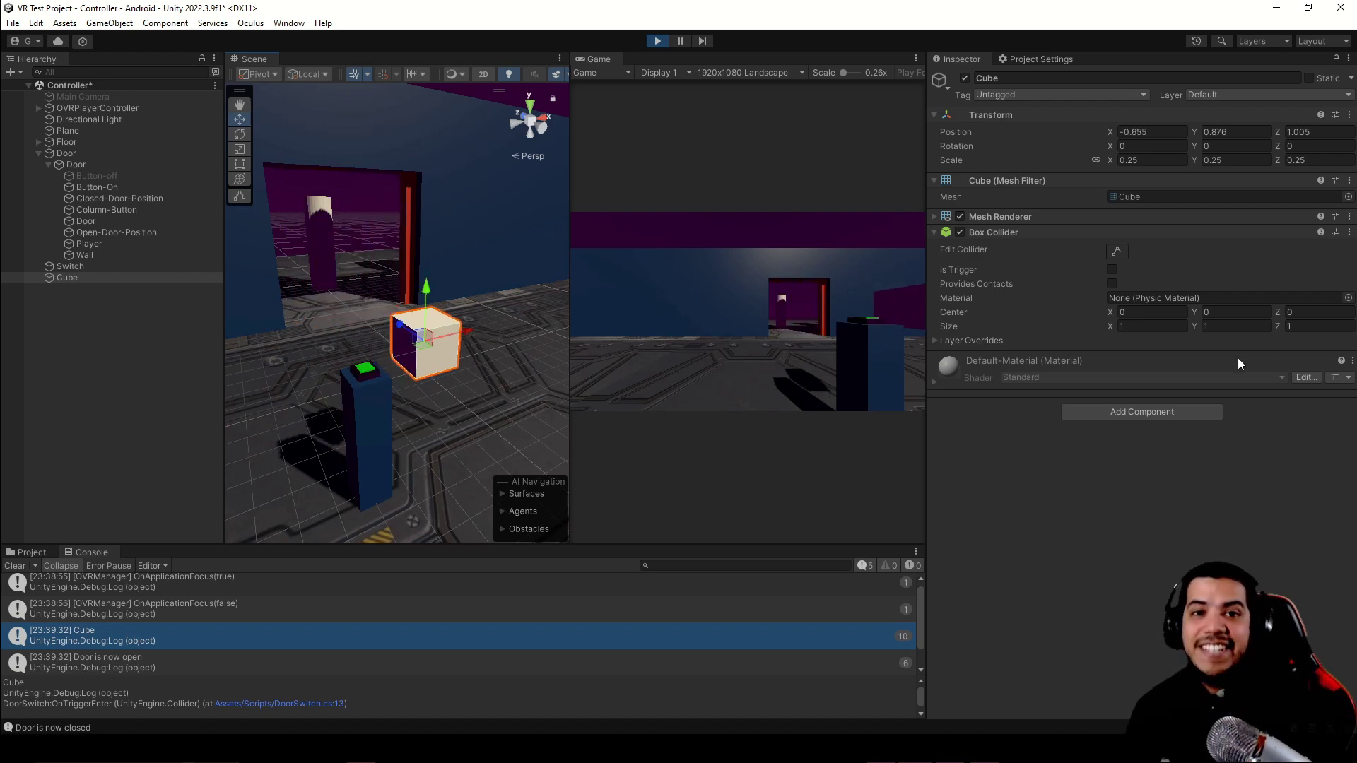
click(657, 41)
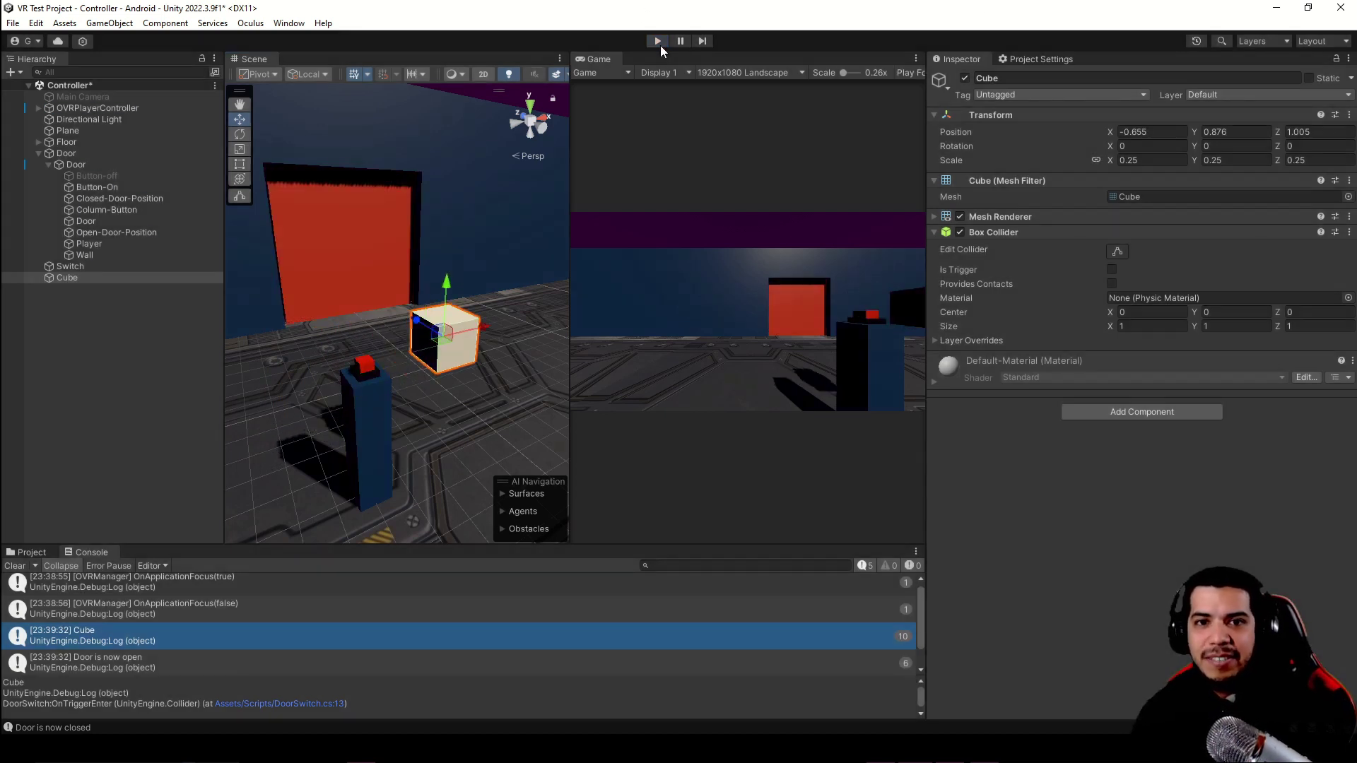
click(56, 277)
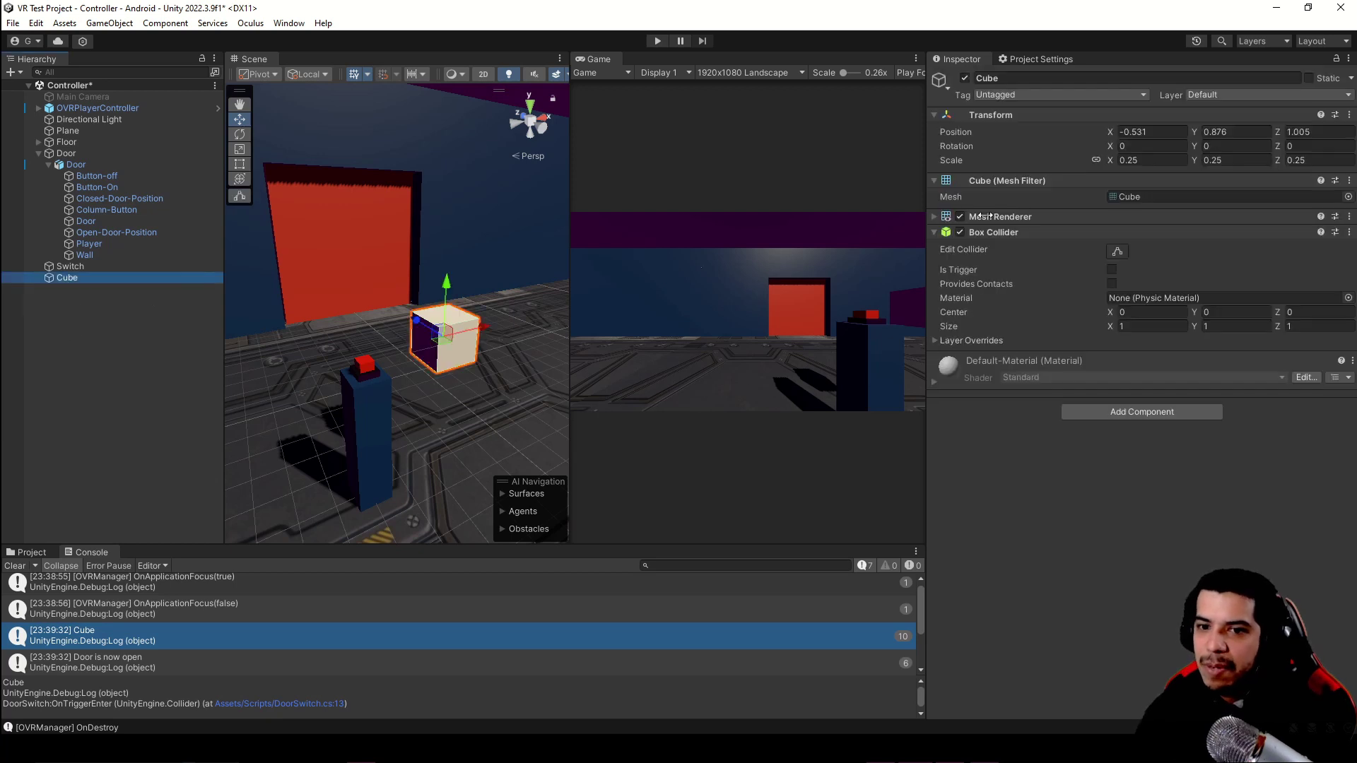
click(965, 79)
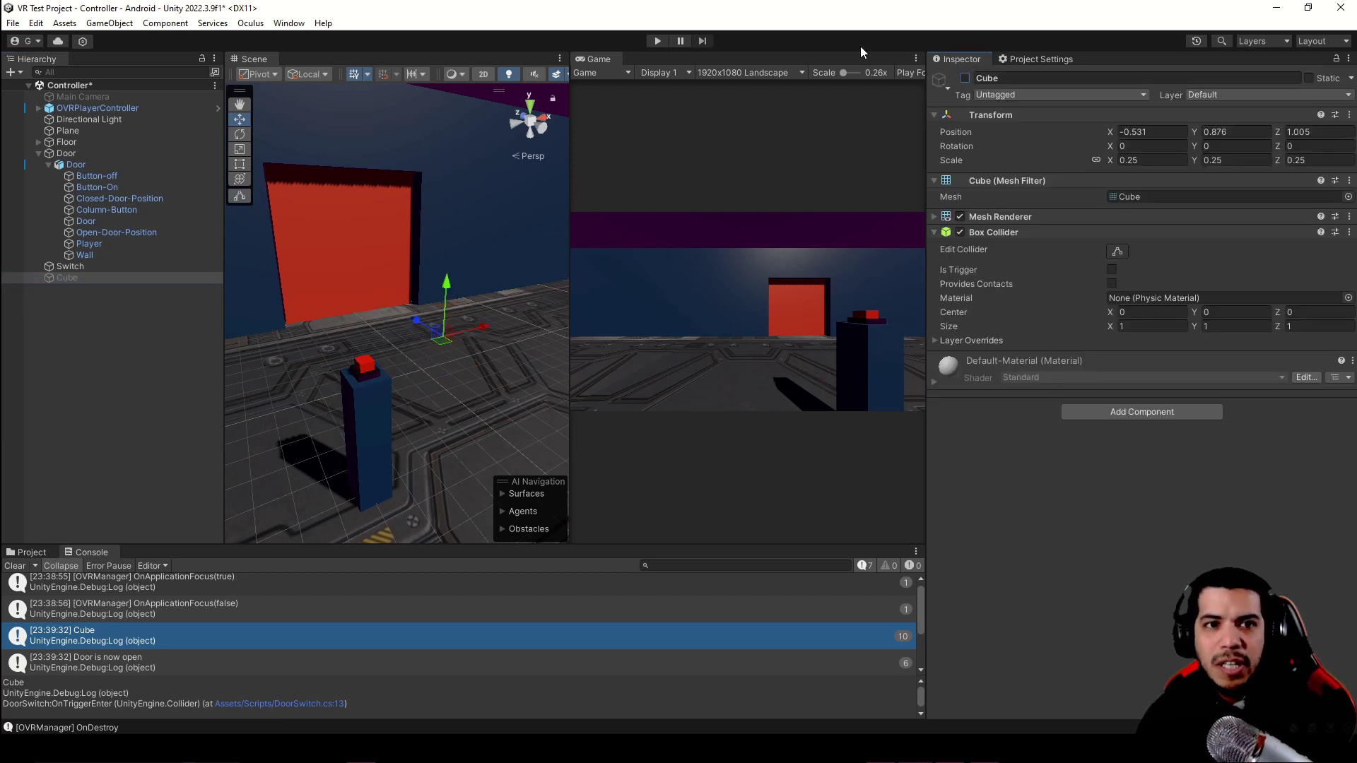
- Save the scene and expand OVRPlayerController down to the left and right hand anchors
click(75, 413)
key(ctrl+s)
click(37, 107)
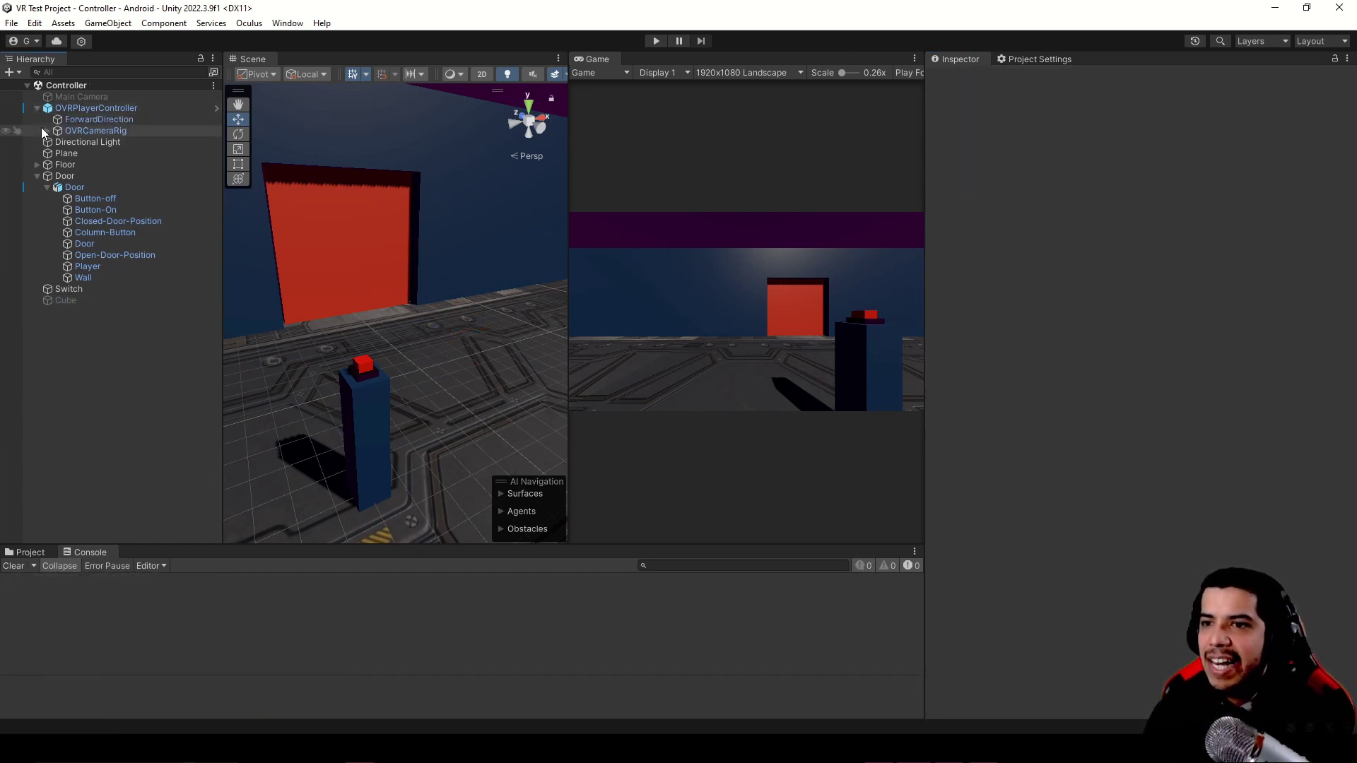
click(47, 131)
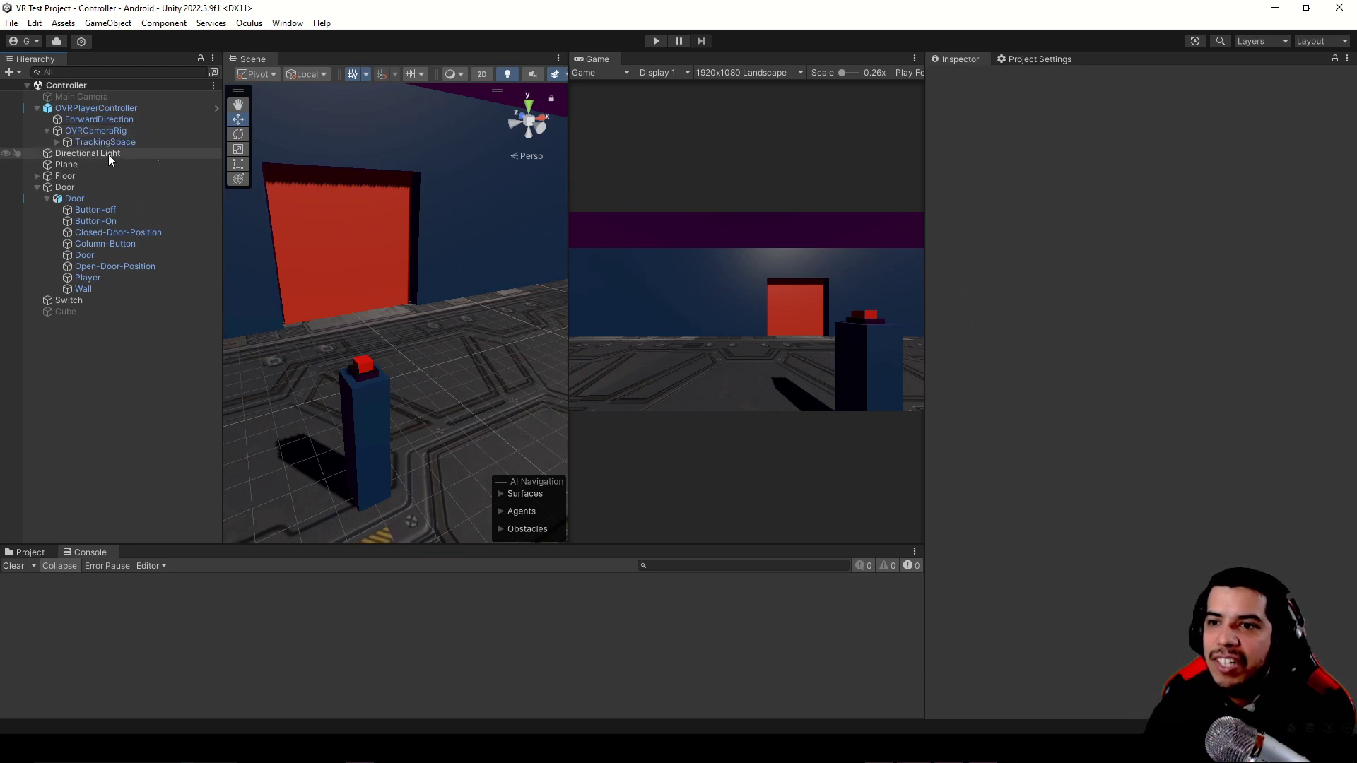
click(57, 142)
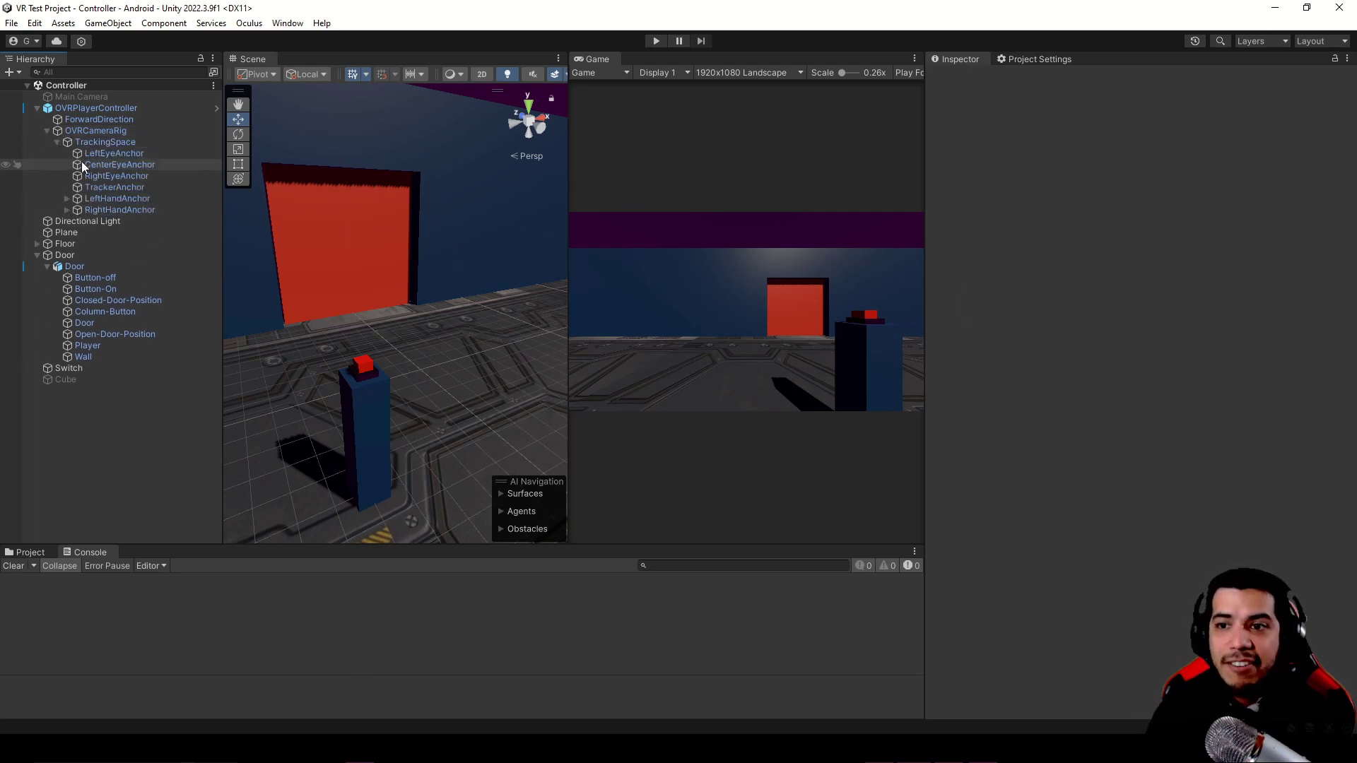
click(66, 210)
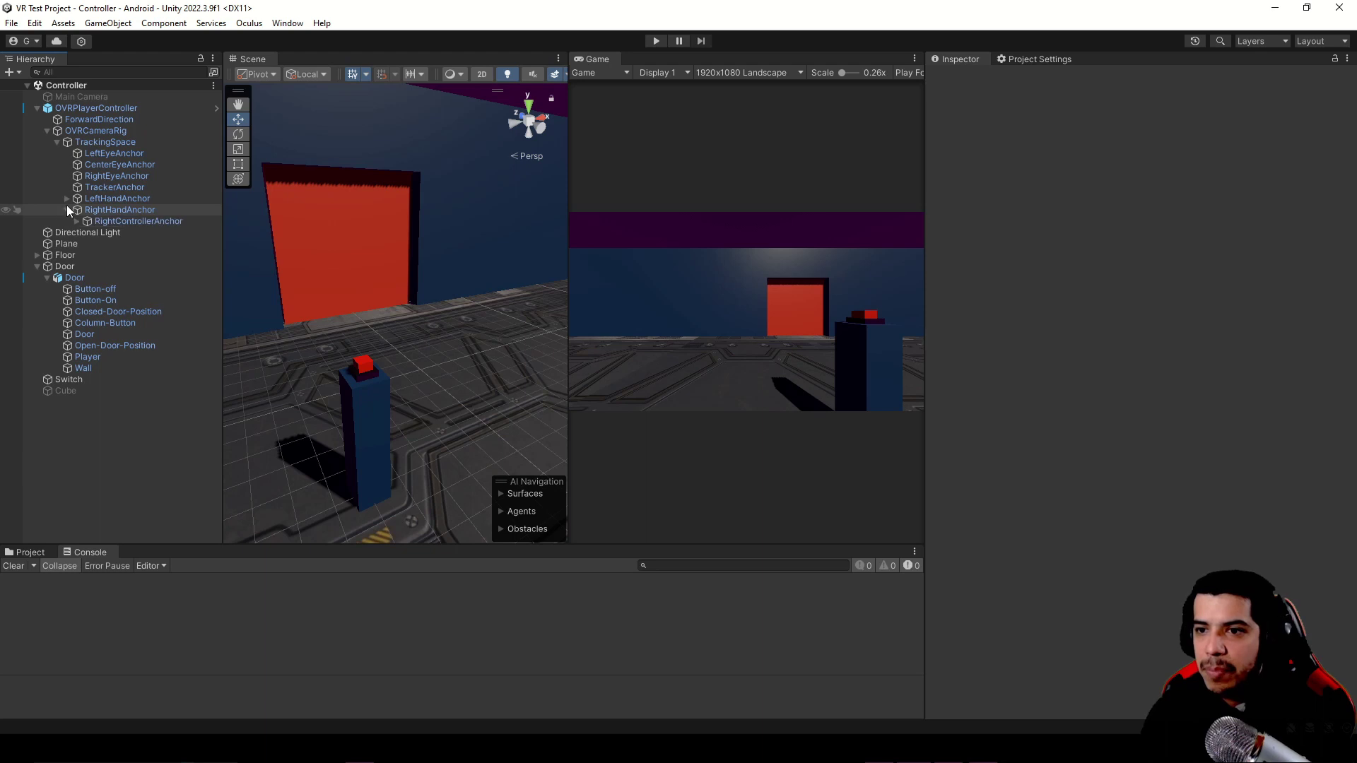
click(66, 199)
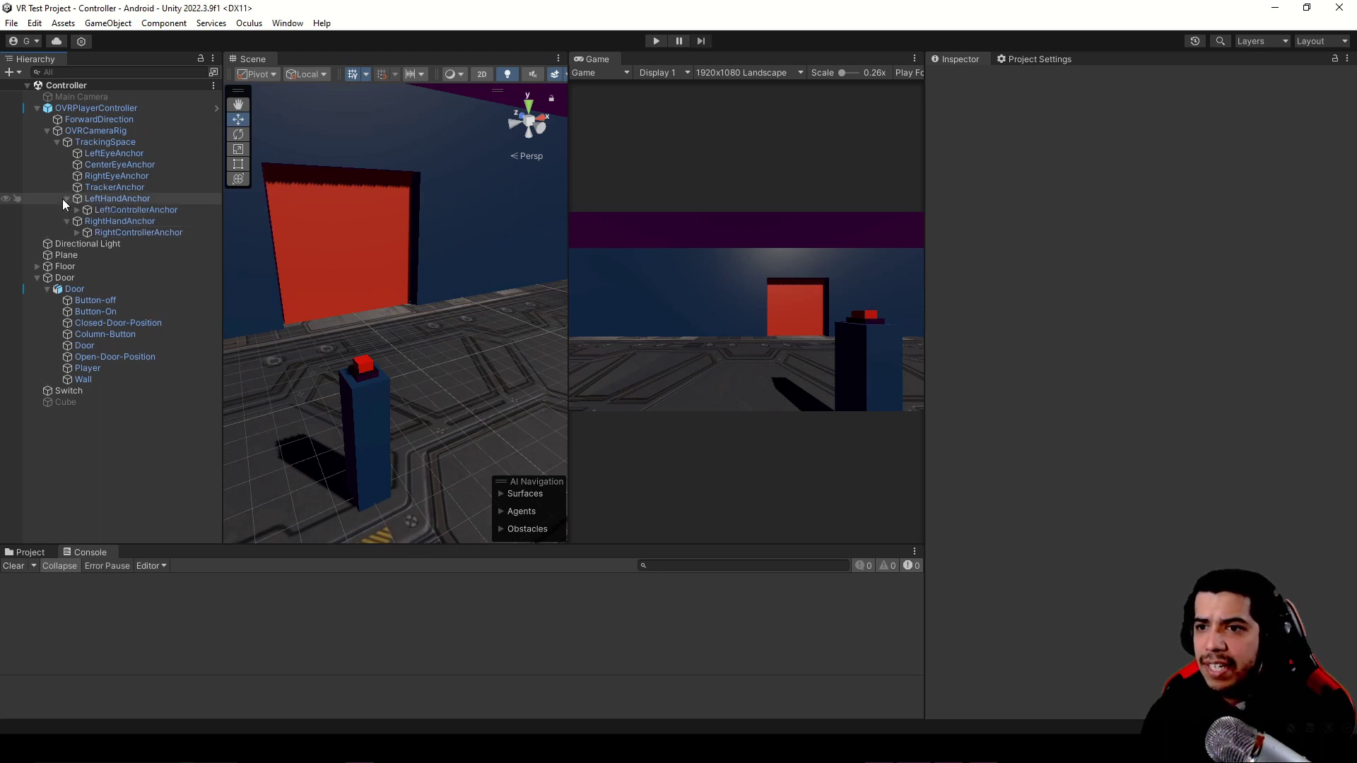
- Reveal the OVRControllerPrefab under both controller anchors and frame the right controller model
click(110, 201)
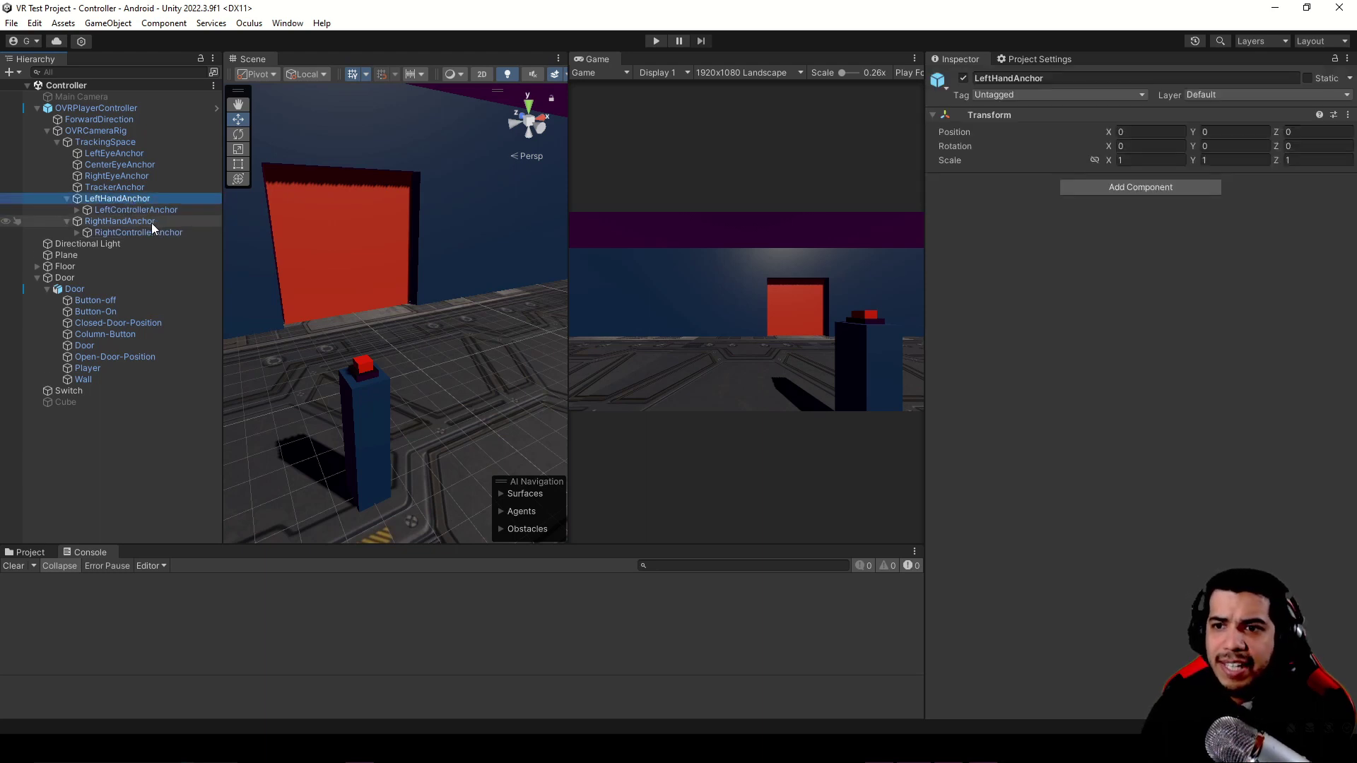
click(155, 224)
click(150, 211)
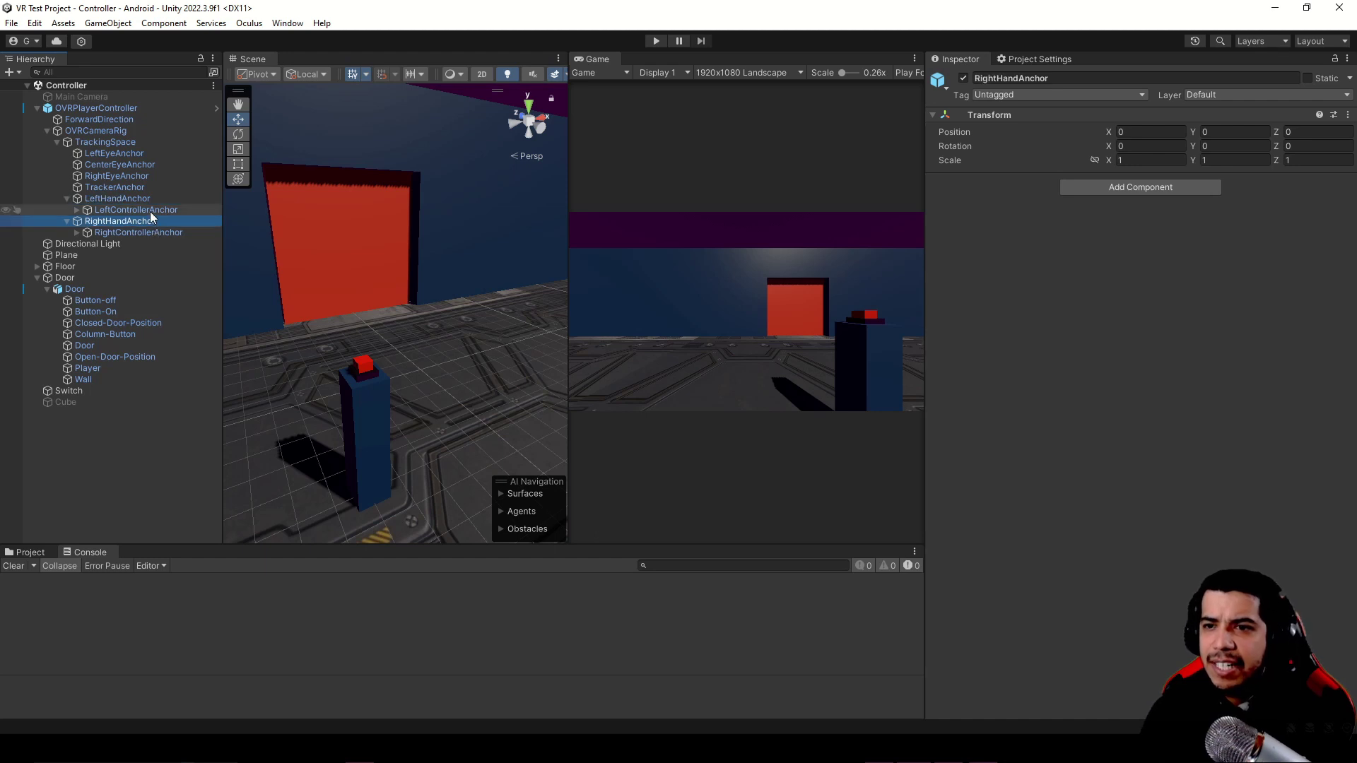
click(76, 232)
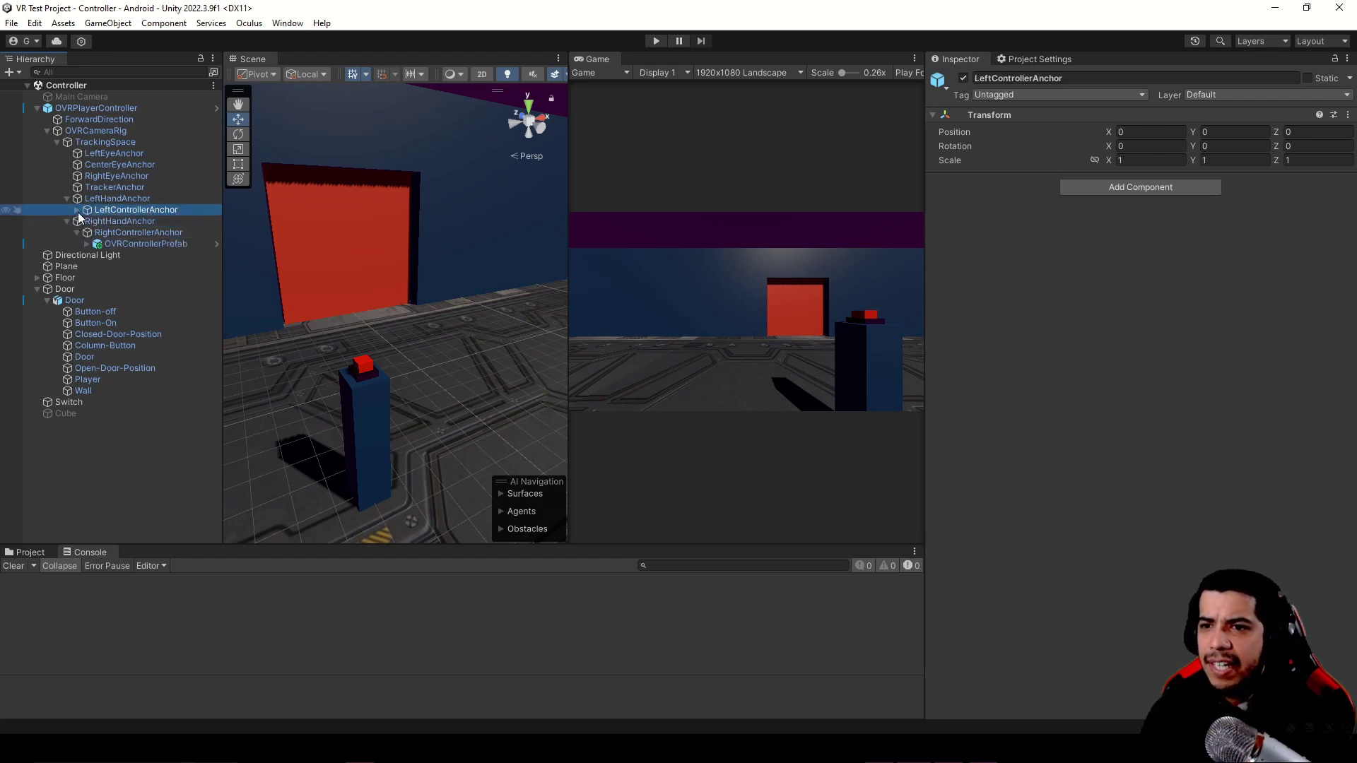
click(78, 211)
click(167, 222)
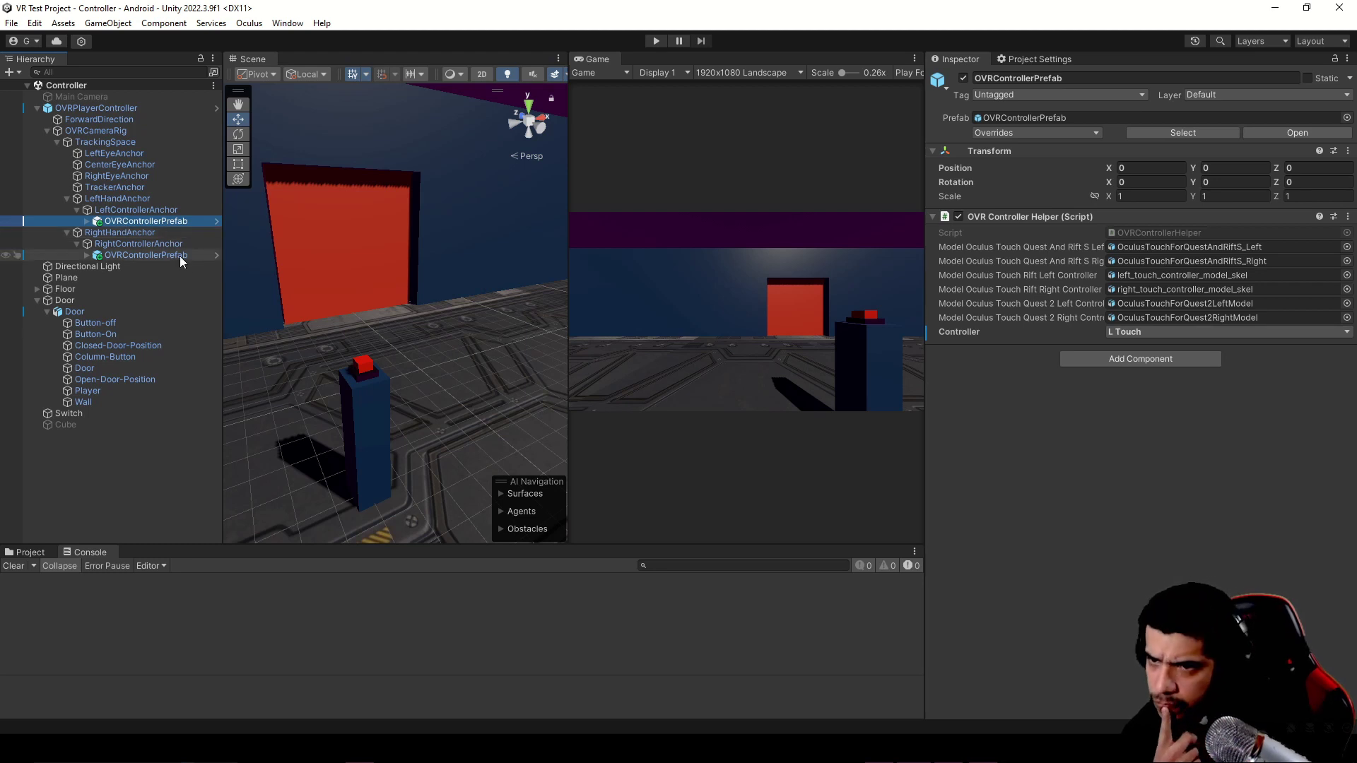
double_click(154, 257)
middle_drag(350, 286, 315, 342)
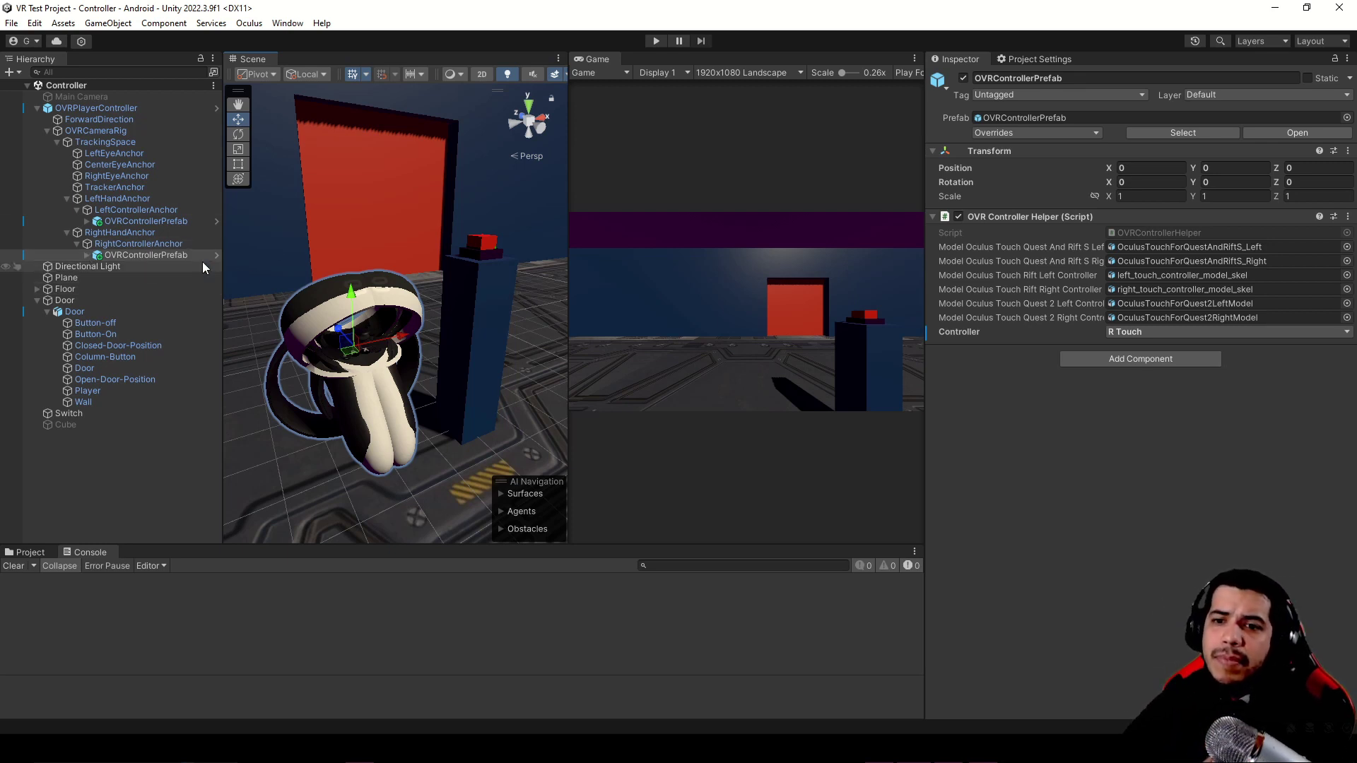
- Create a Sphere under RightControllerAnchor and set its linked scale to 0.125 on all axes
right_click(148, 245)
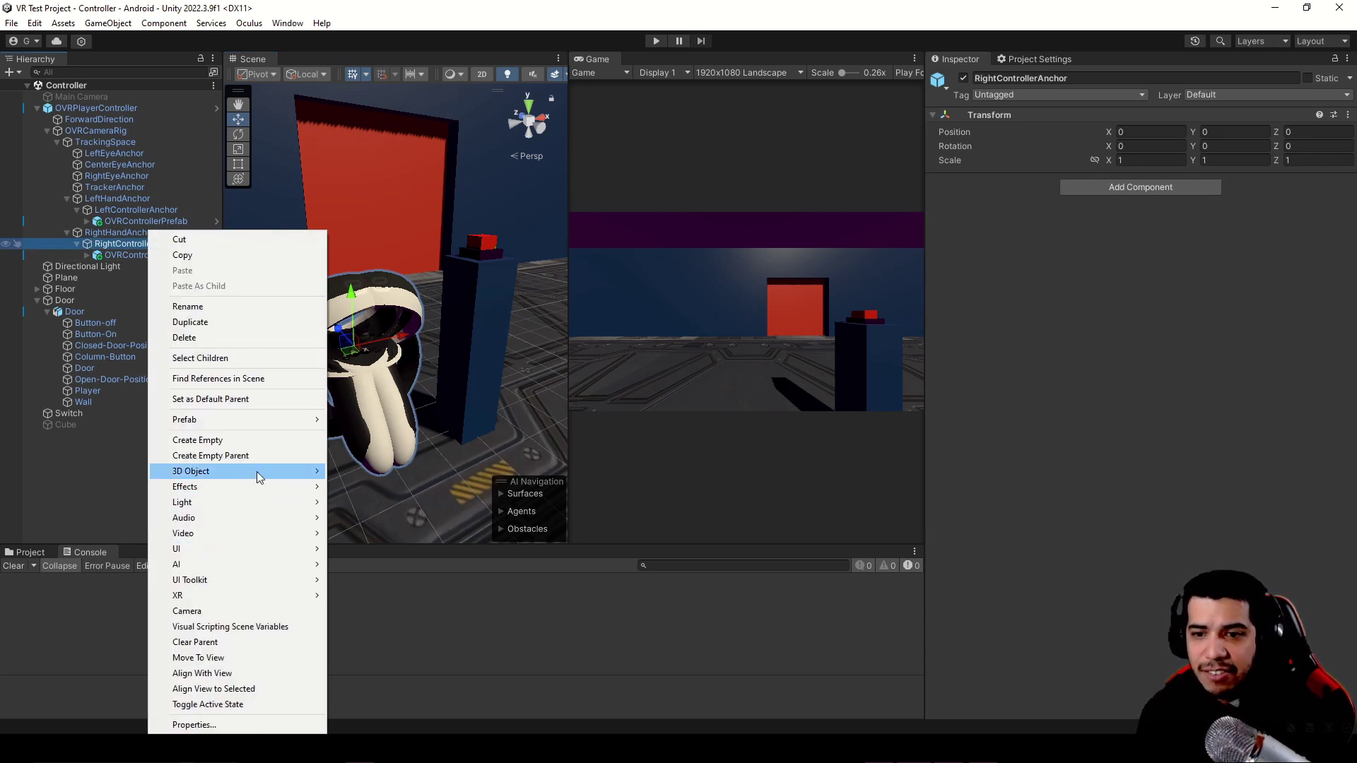
mouse_move(256, 472)
click(388, 488)
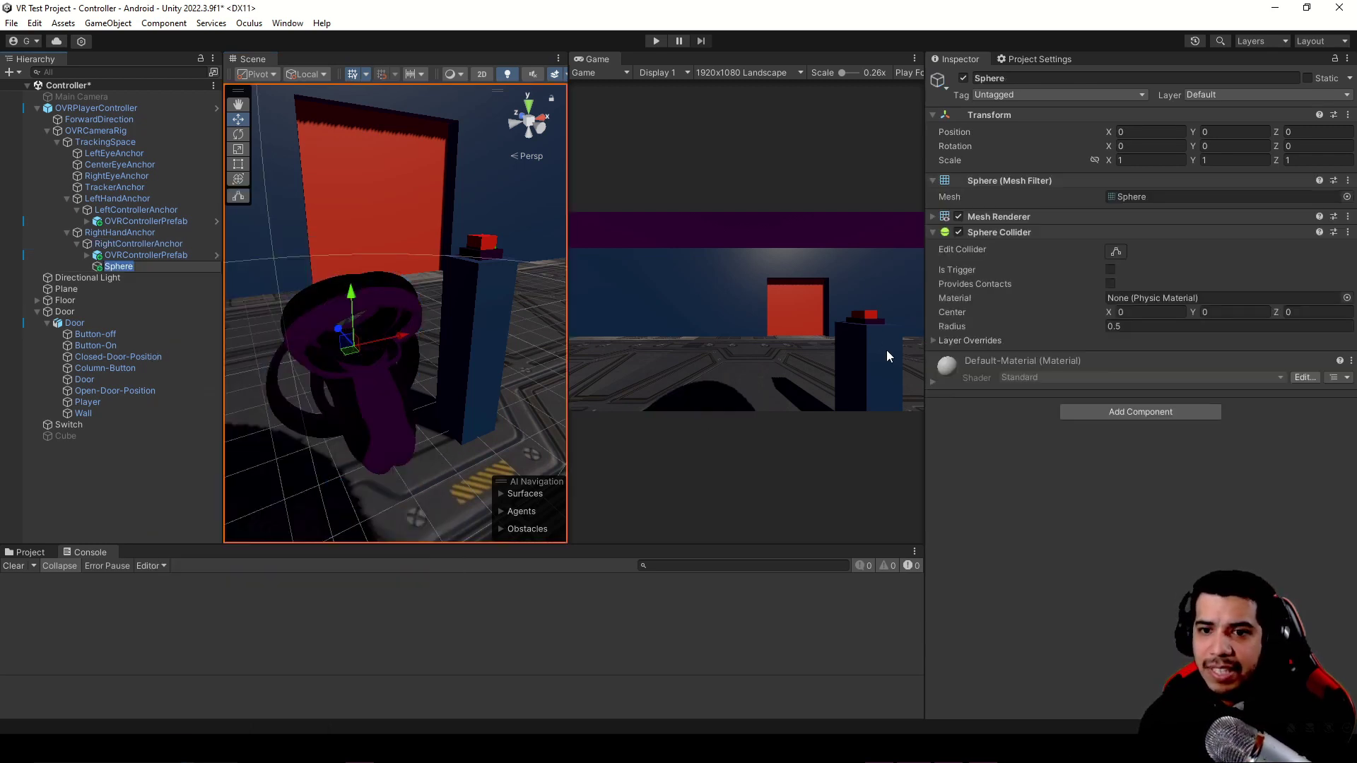
click(1095, 159)
click(1153, 160)
text(0.)
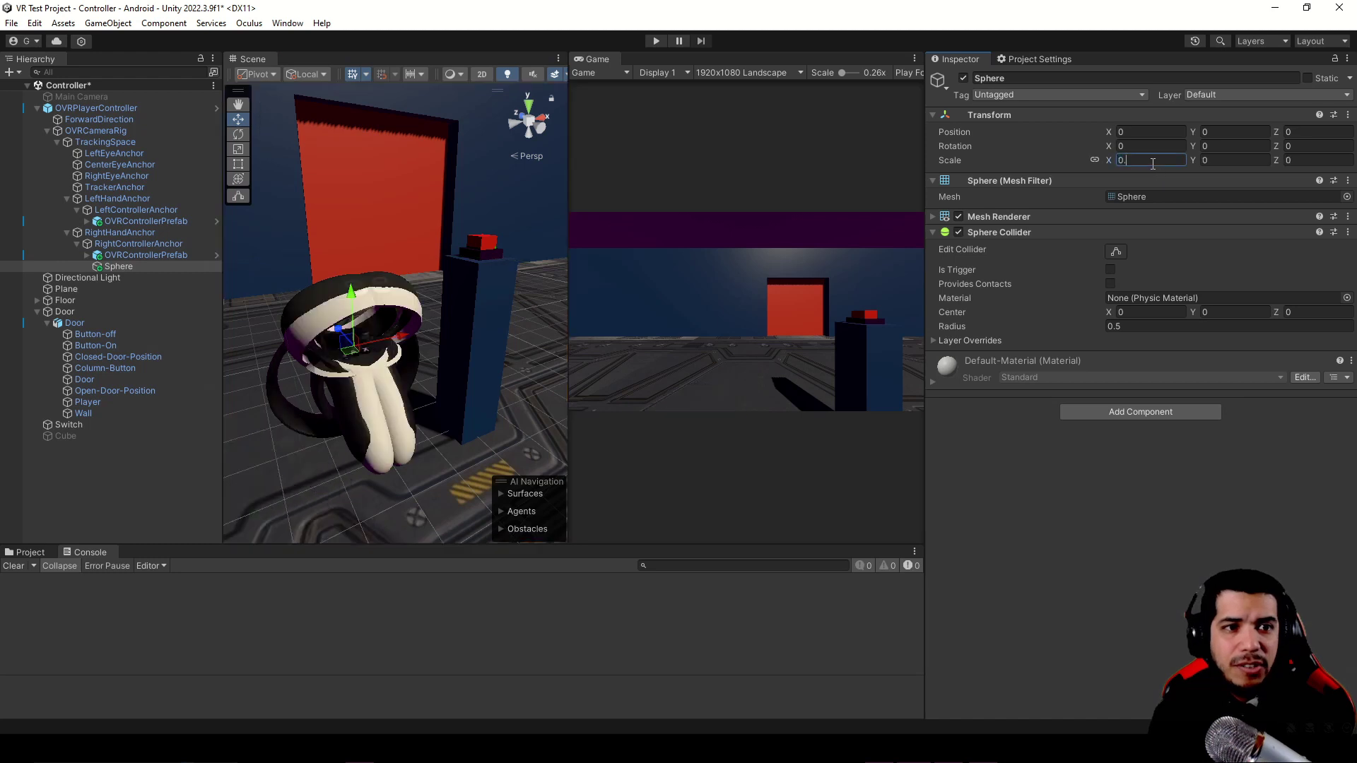
text(15)
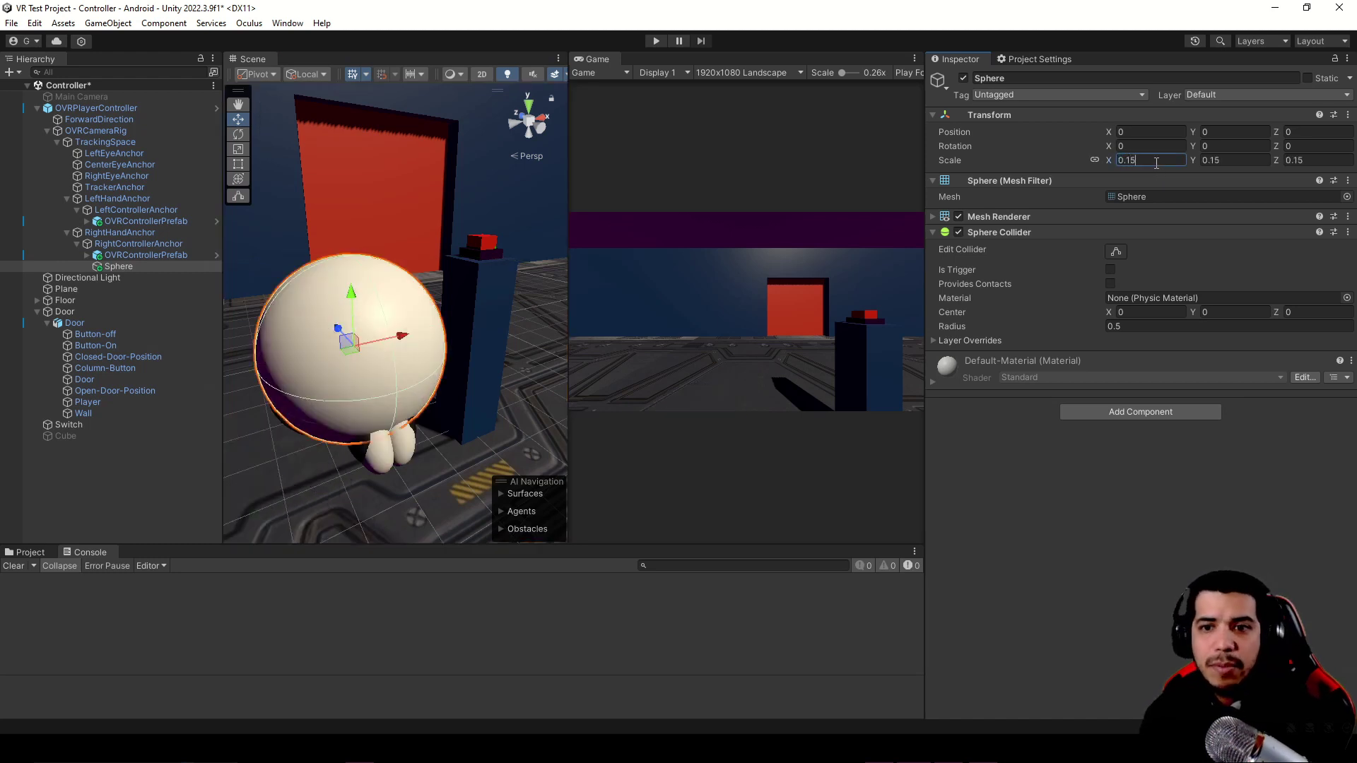
key(BackSpace)
text(2)
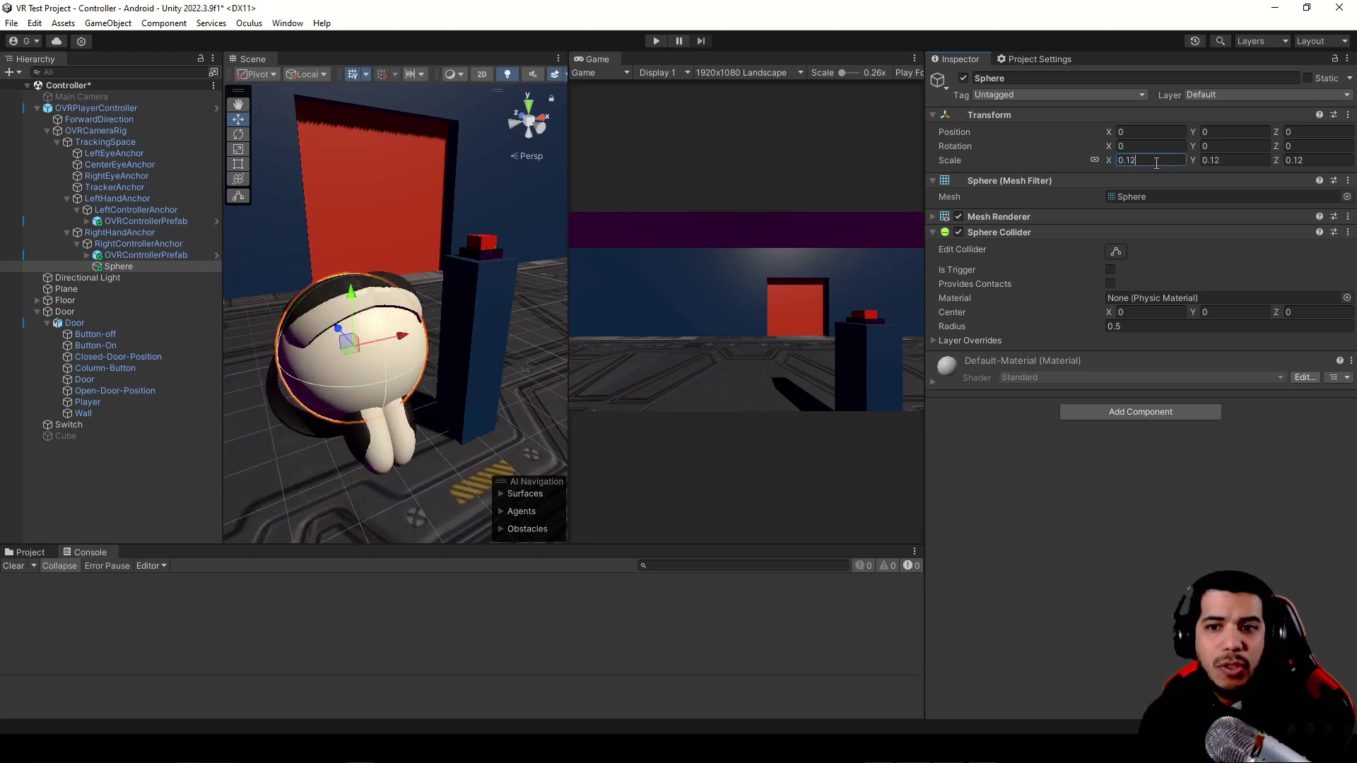
text(5)
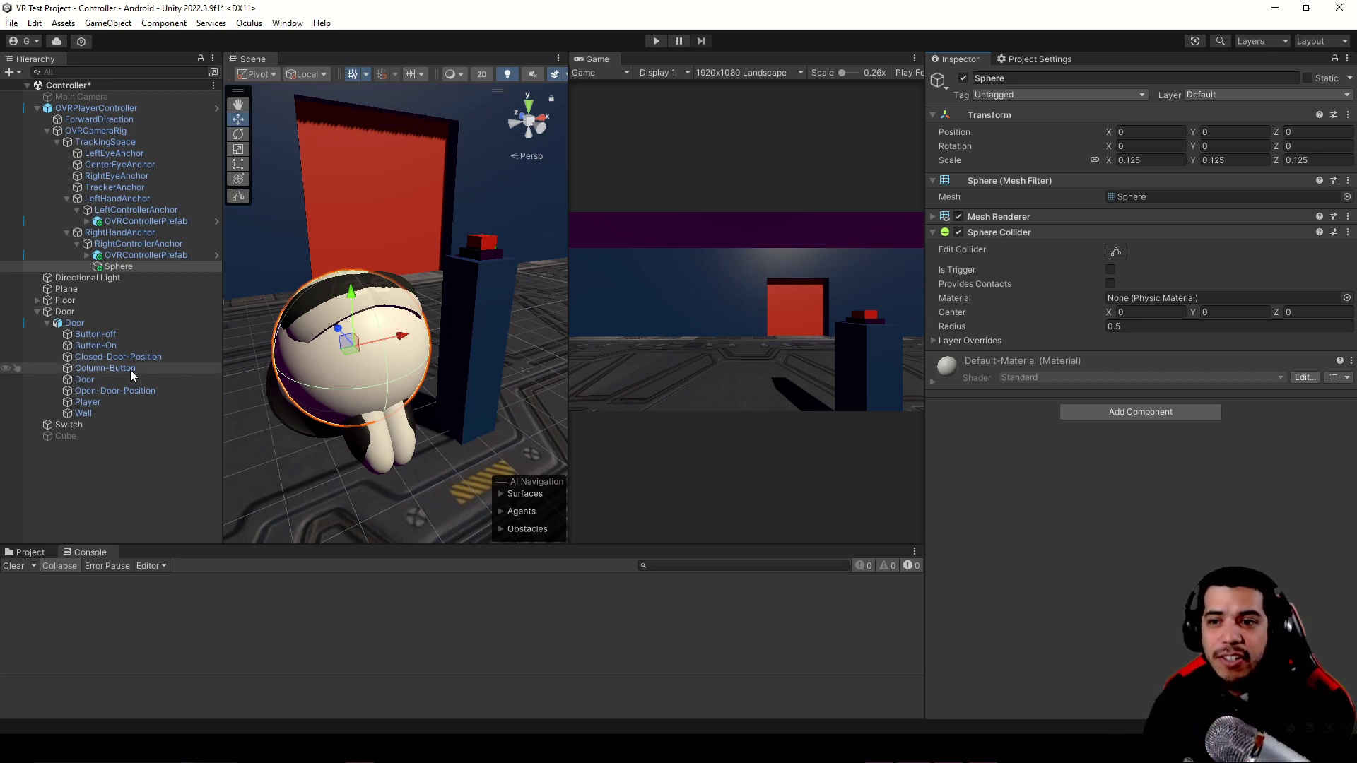
- Make the right Sphere an invisible collider by removing its Mesh Renderer and Mesh Filter
click(959, 217)
click(1349, 217)
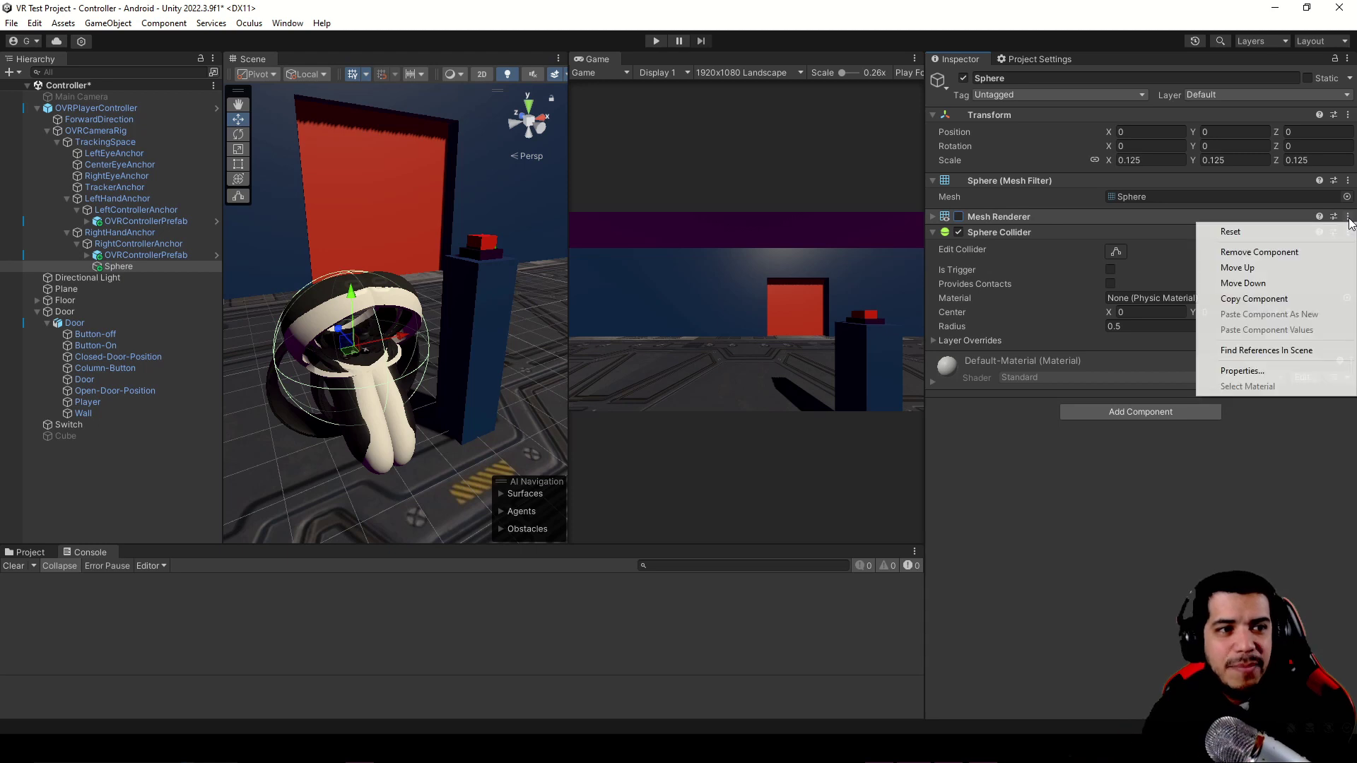
click(1286, 253)
click(1348, 181)
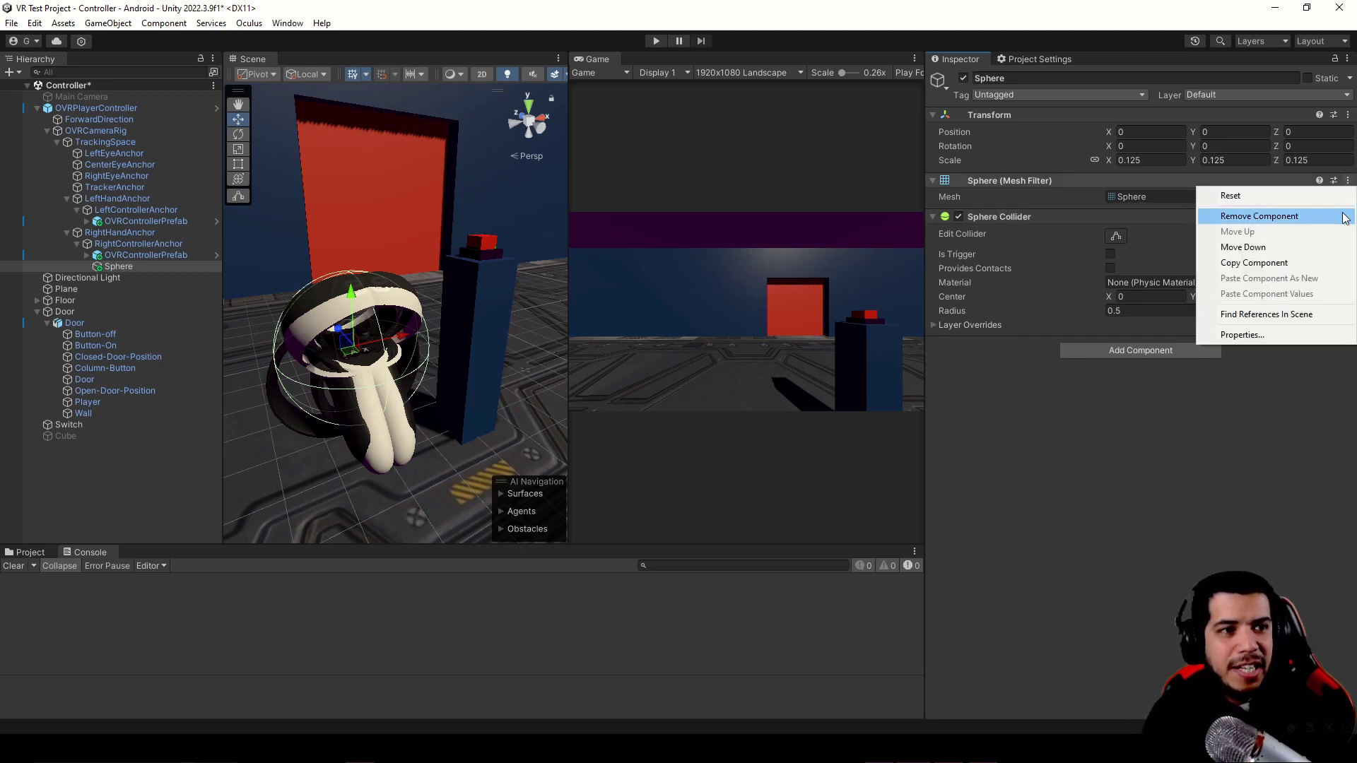
click(1276, 216)
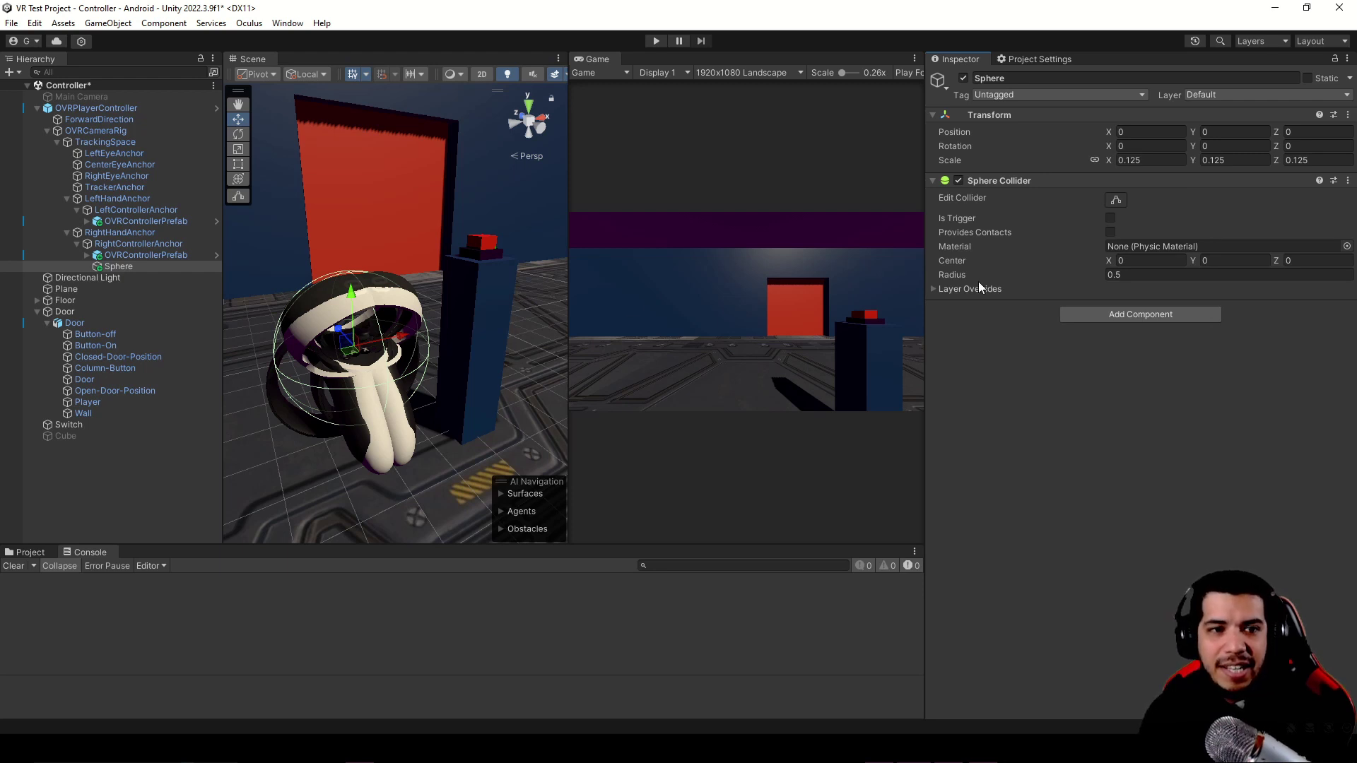
- Duplicate the Sphere and place Sphere (1) under LeftControllerAnchor
click(126, 267)
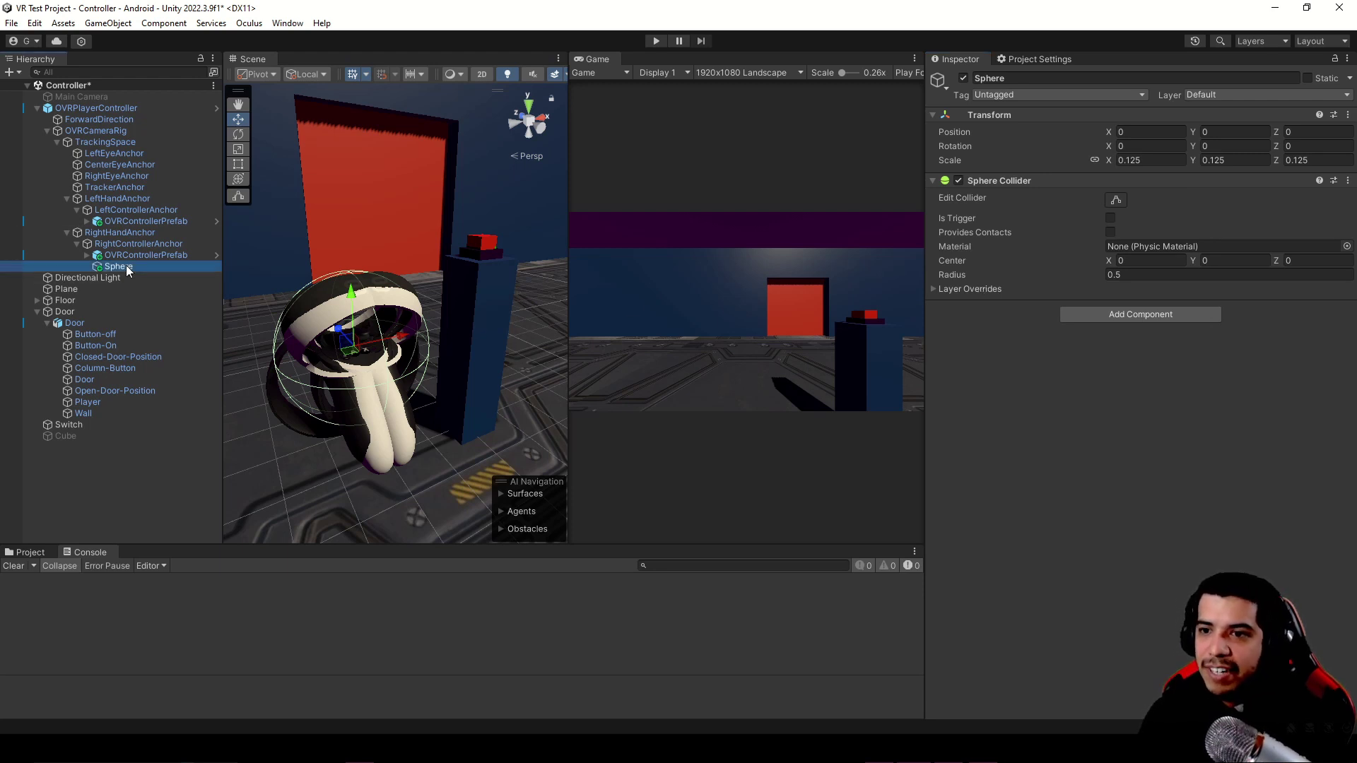
key(ctrl+d)
drag(126, 273, 135, 234)
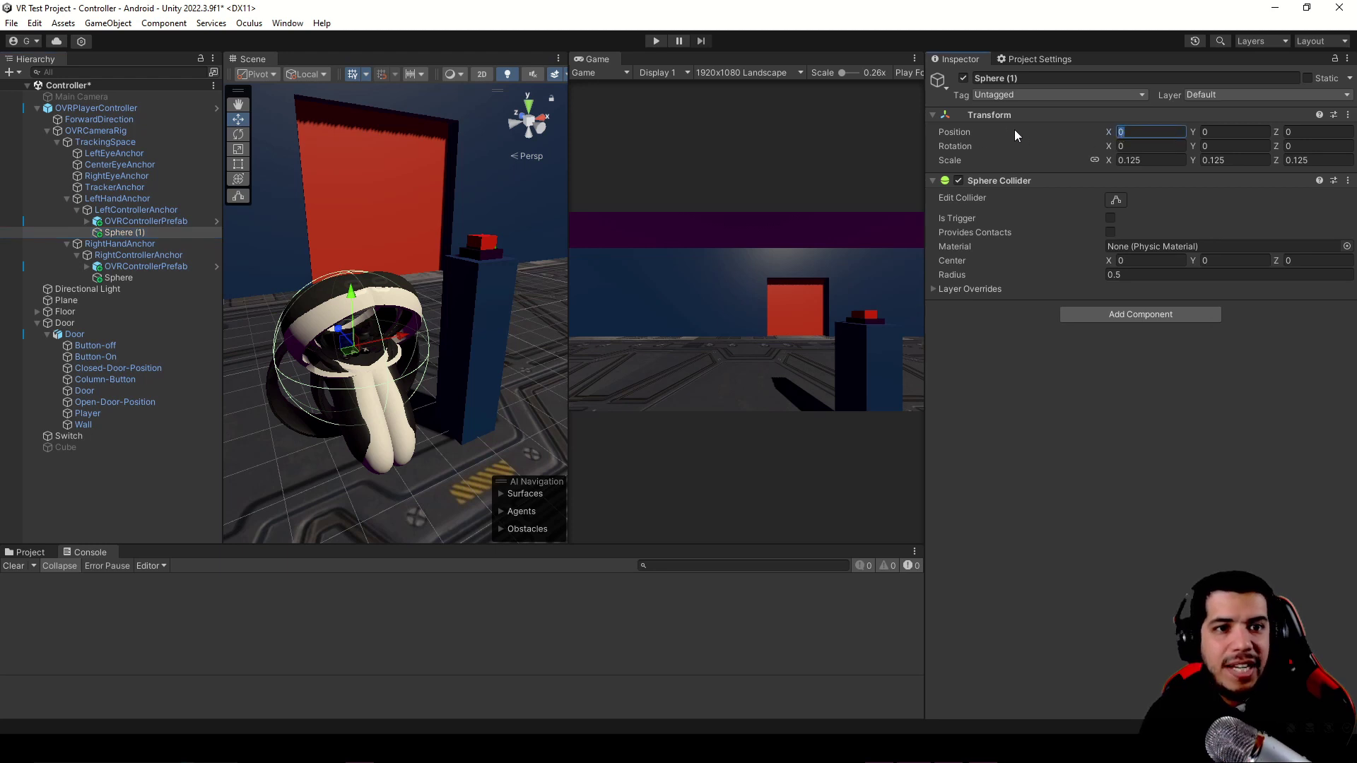
- Enter Play mode and activate the controller model inside the right OVRControllerPrefab
click(121, 277)
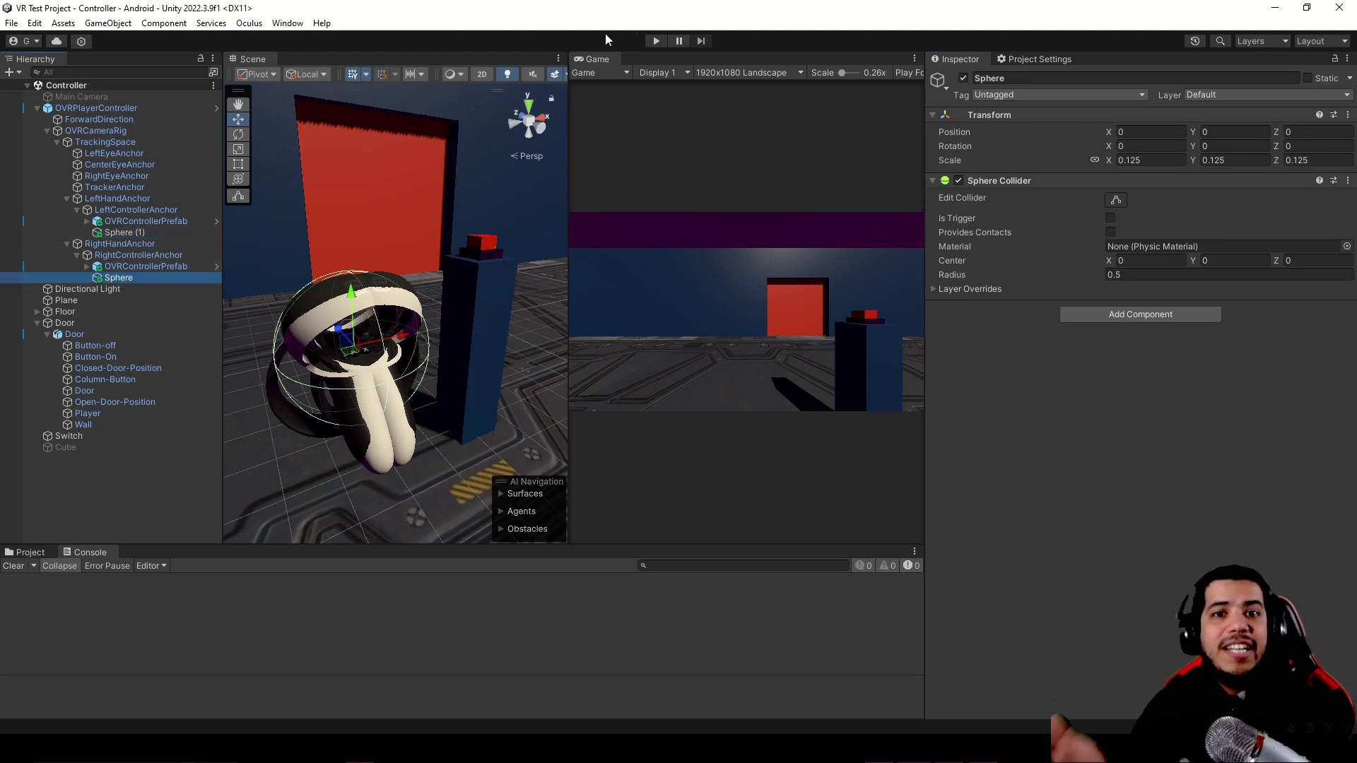
click(655, 41)
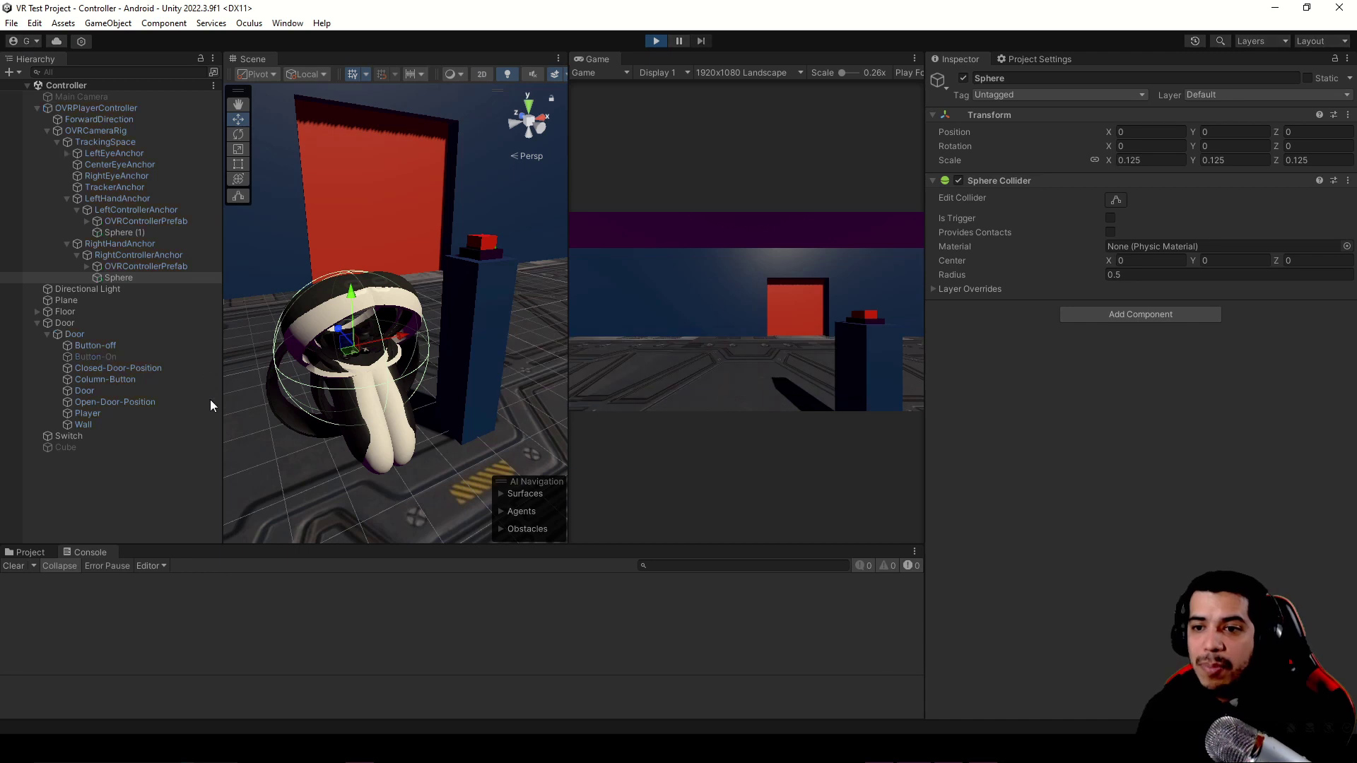
click(134, 267)
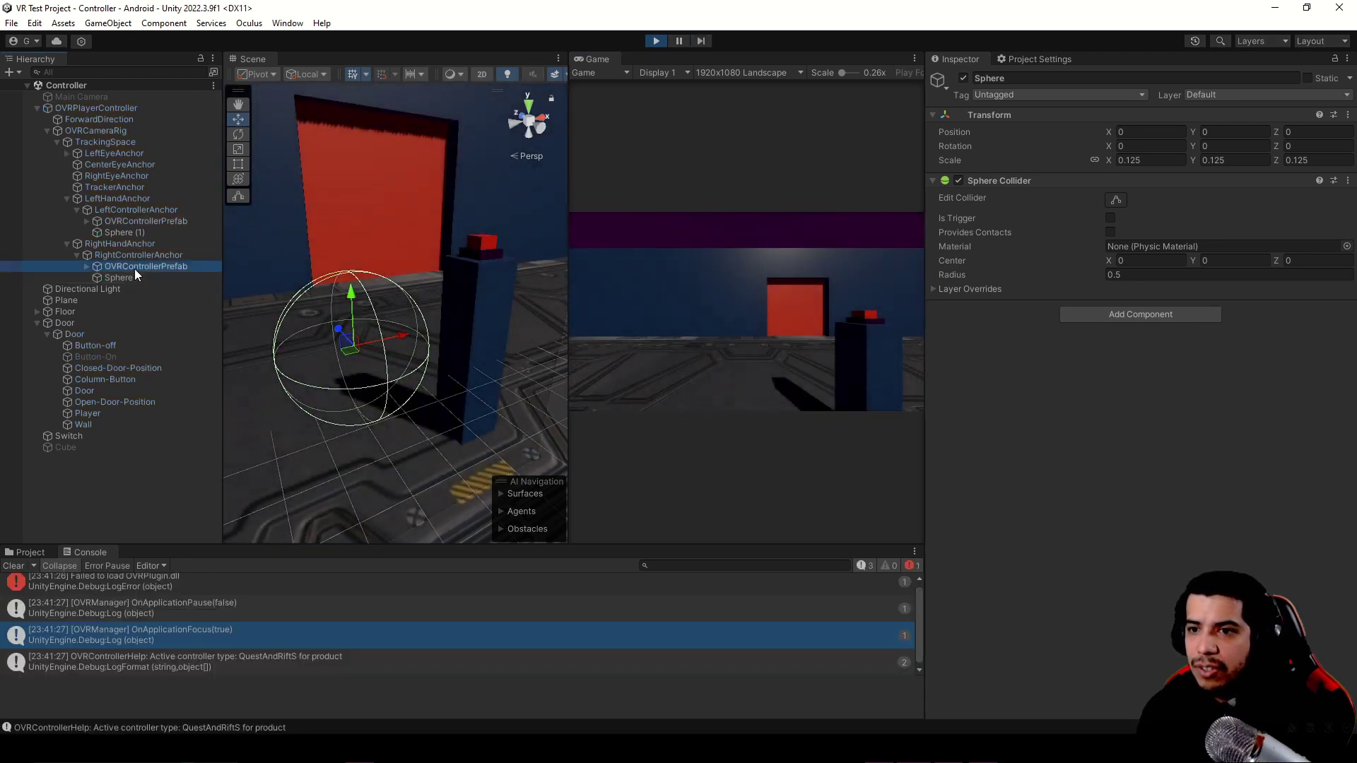
click(146, 265)
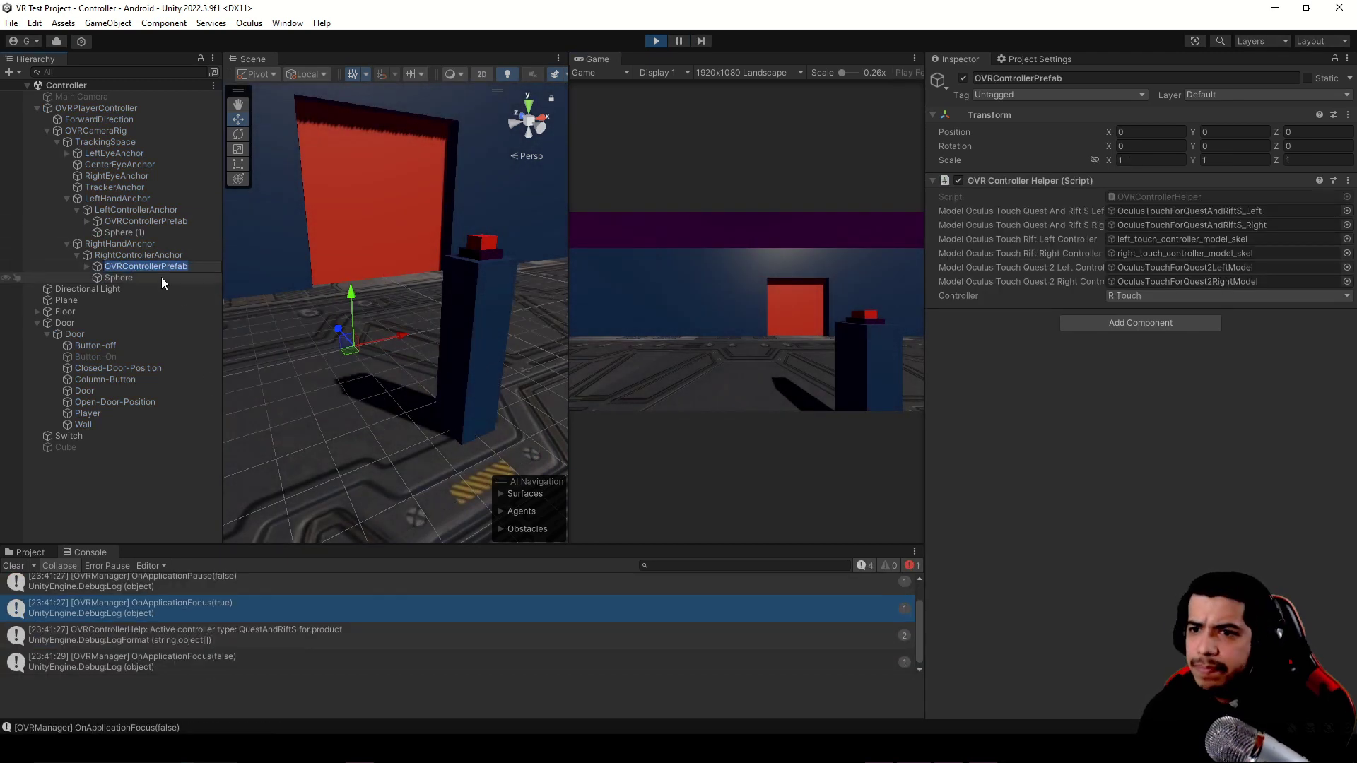
key(Left)
key(f)
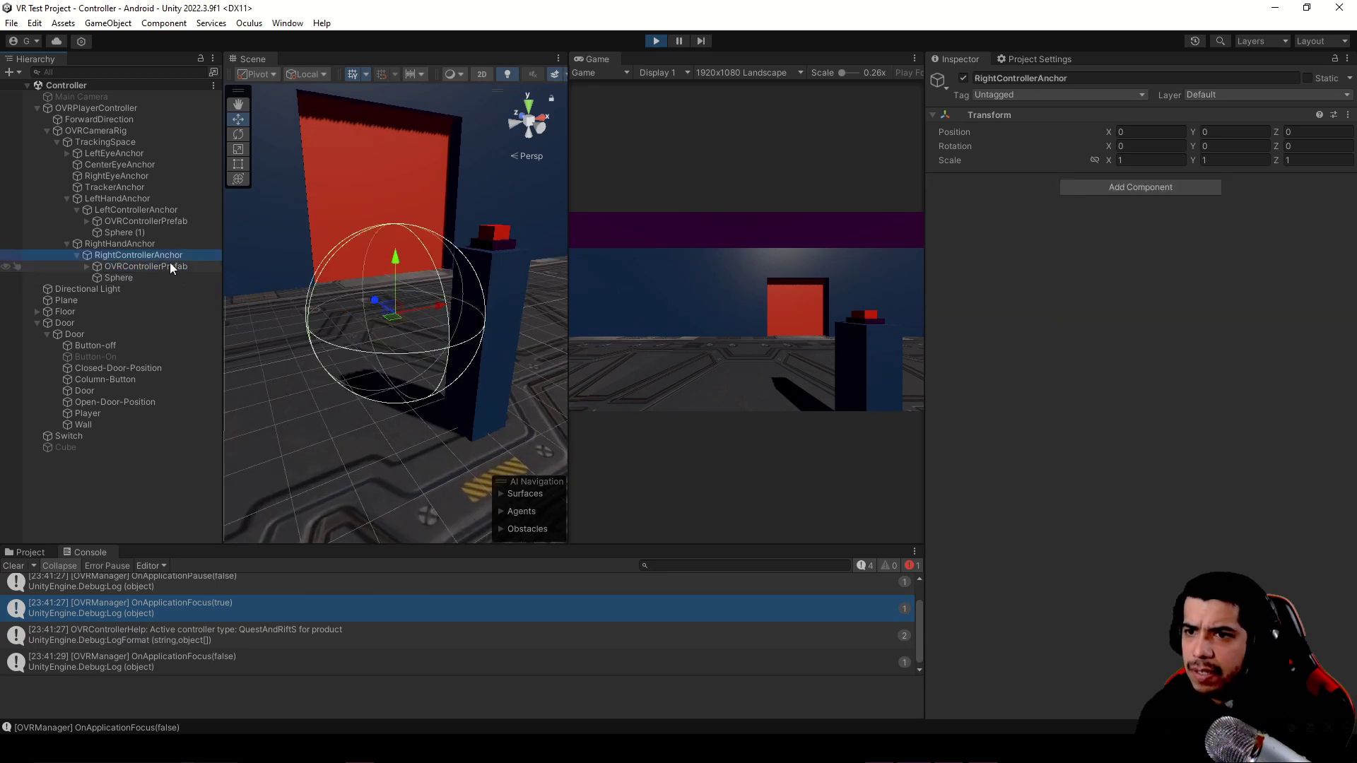
click(153, 221)
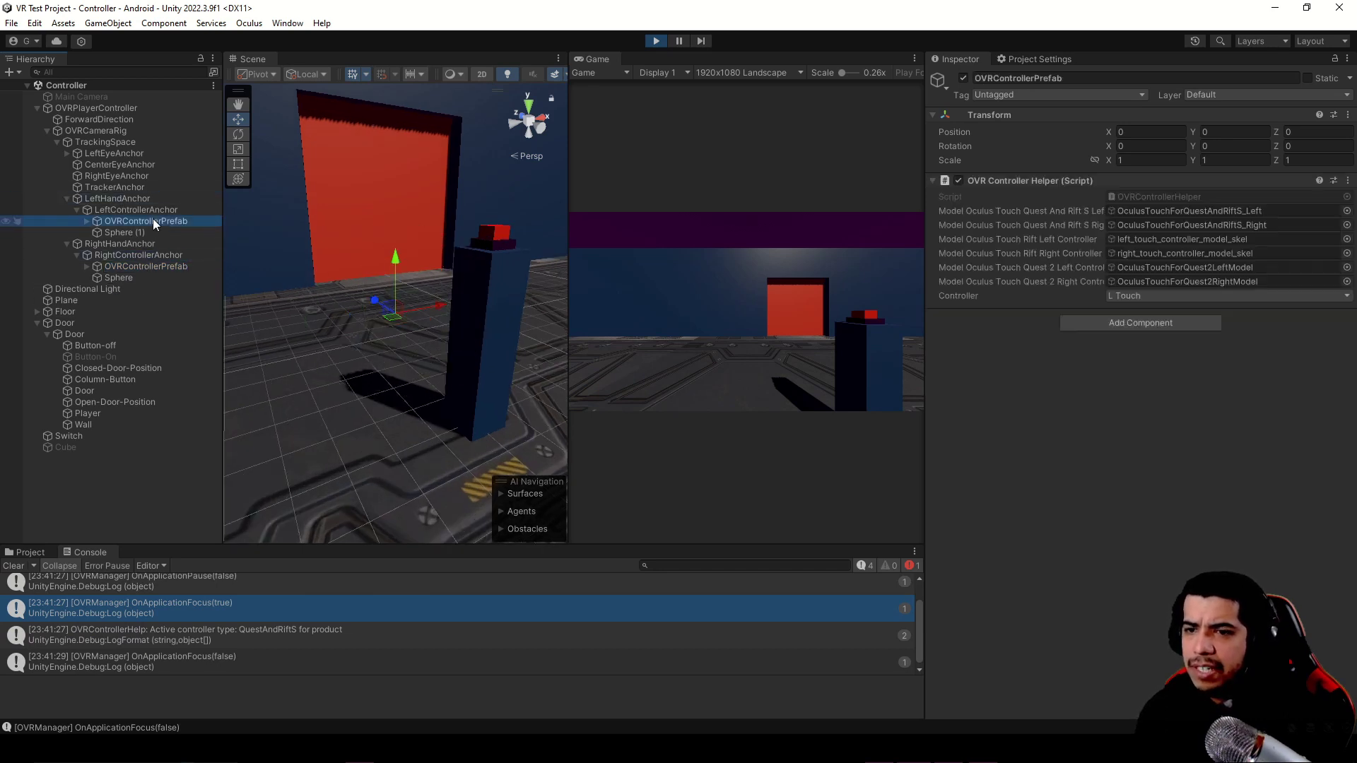
click(164, 269)
key(Right)
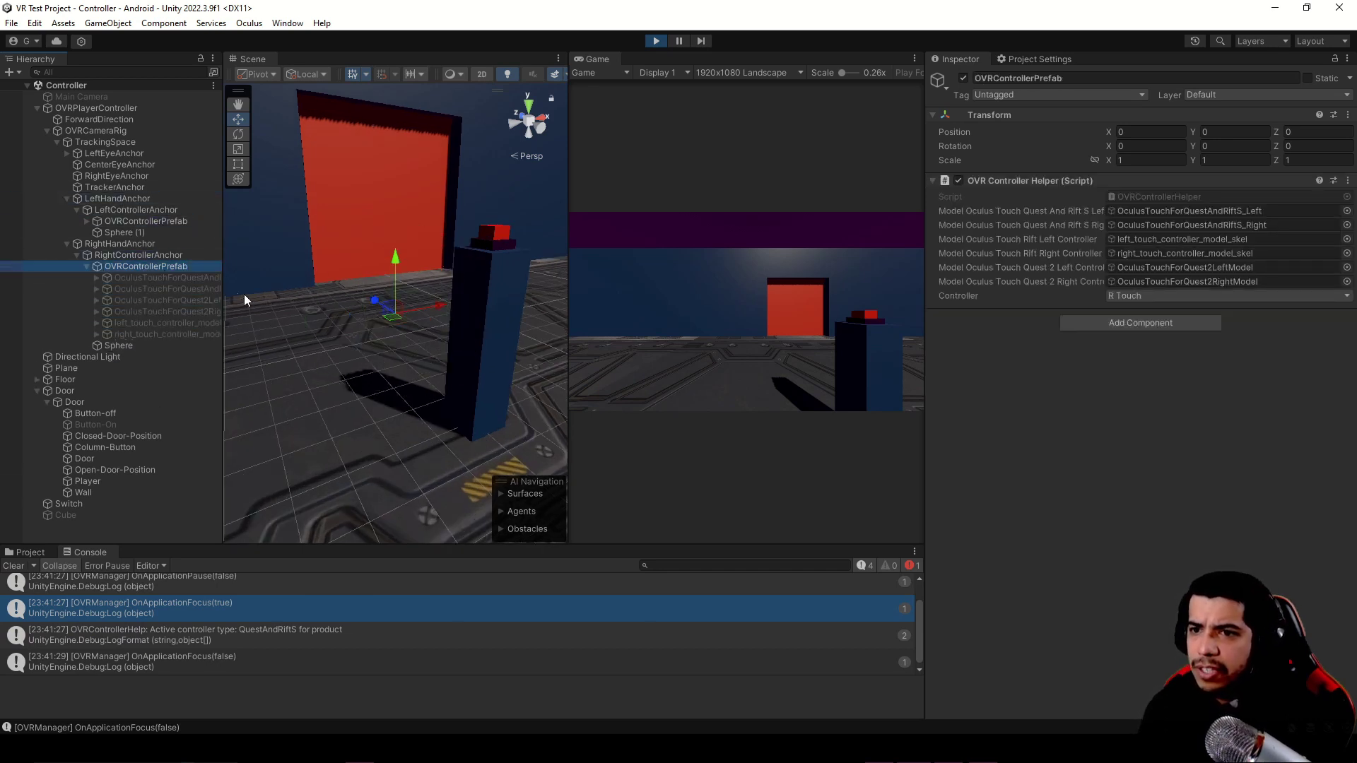
key(Down)
key(Down)
key(Up)
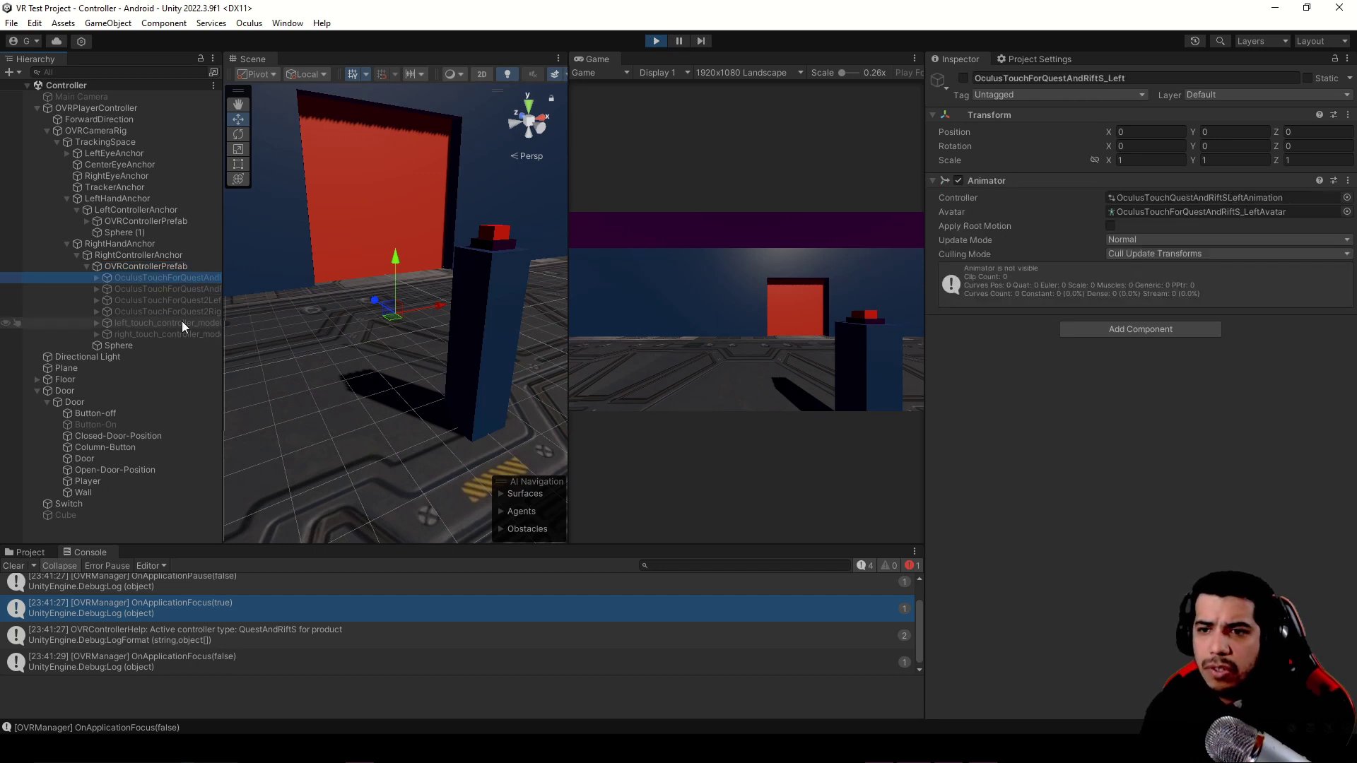
click(964, 79)
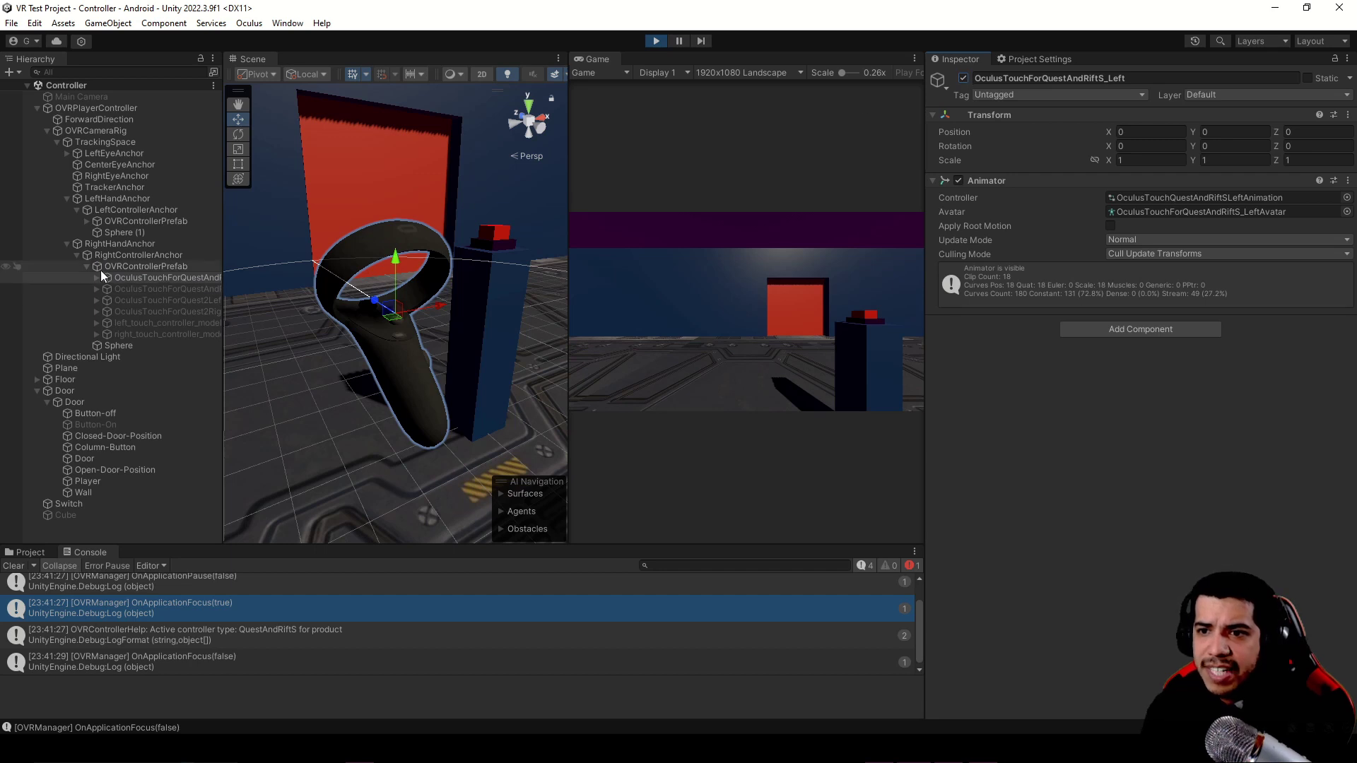
- Move RightHandAnchor onto the switch button to open the door, then off to close it
click(150, 247)
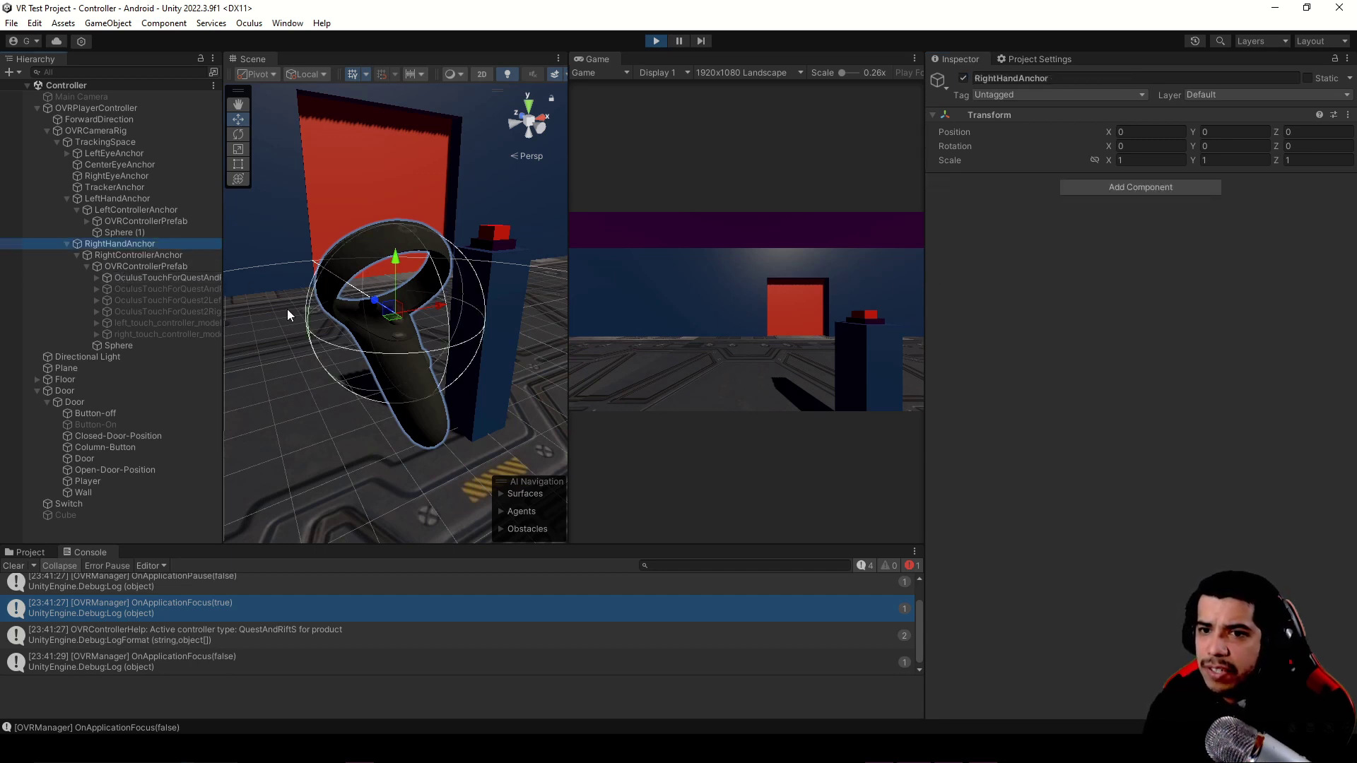
mouse_move(396, 313)
mouse_down()
mouse_move(386, 353)
mouse_move(441, 188)
mouse_up()
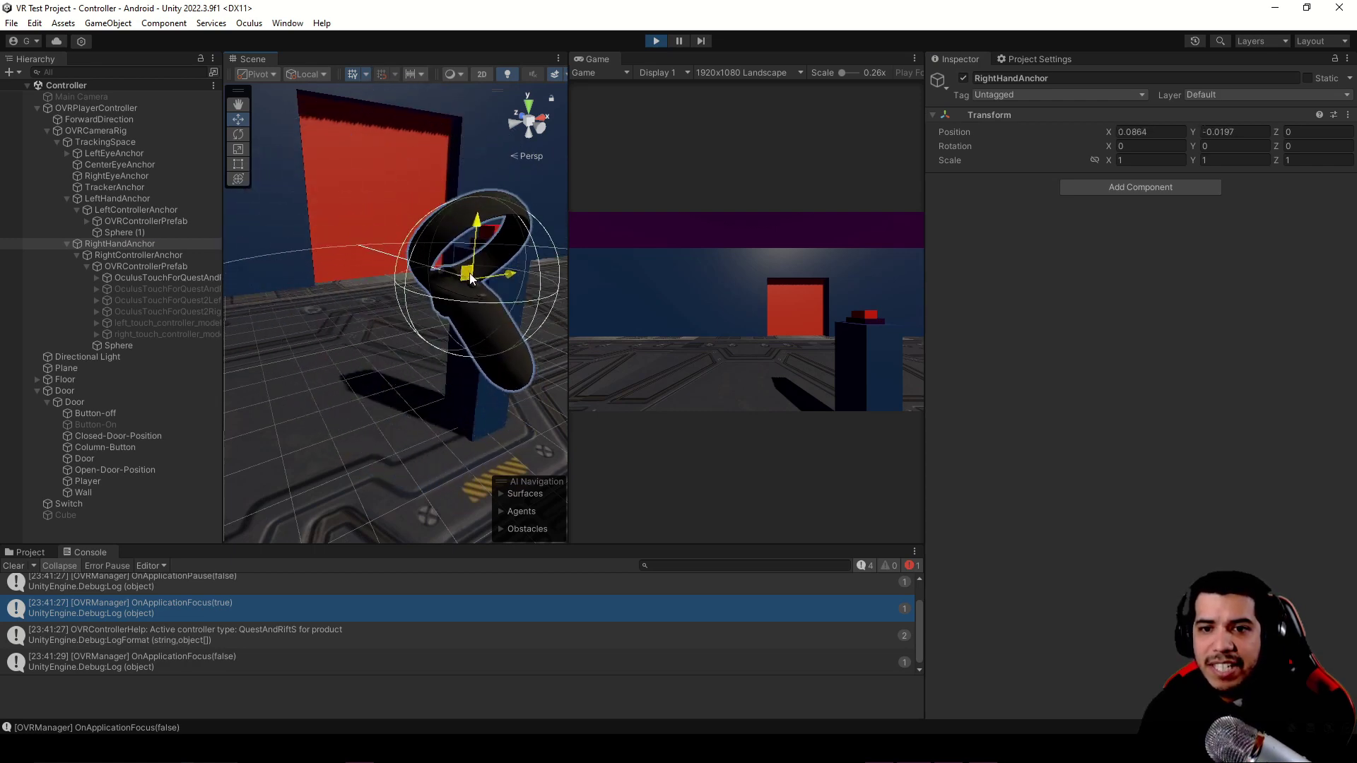
mouse_move(441, 187)
right_down()
mouse_move(381, 341)
mouse_move(320, 369)
right_up()
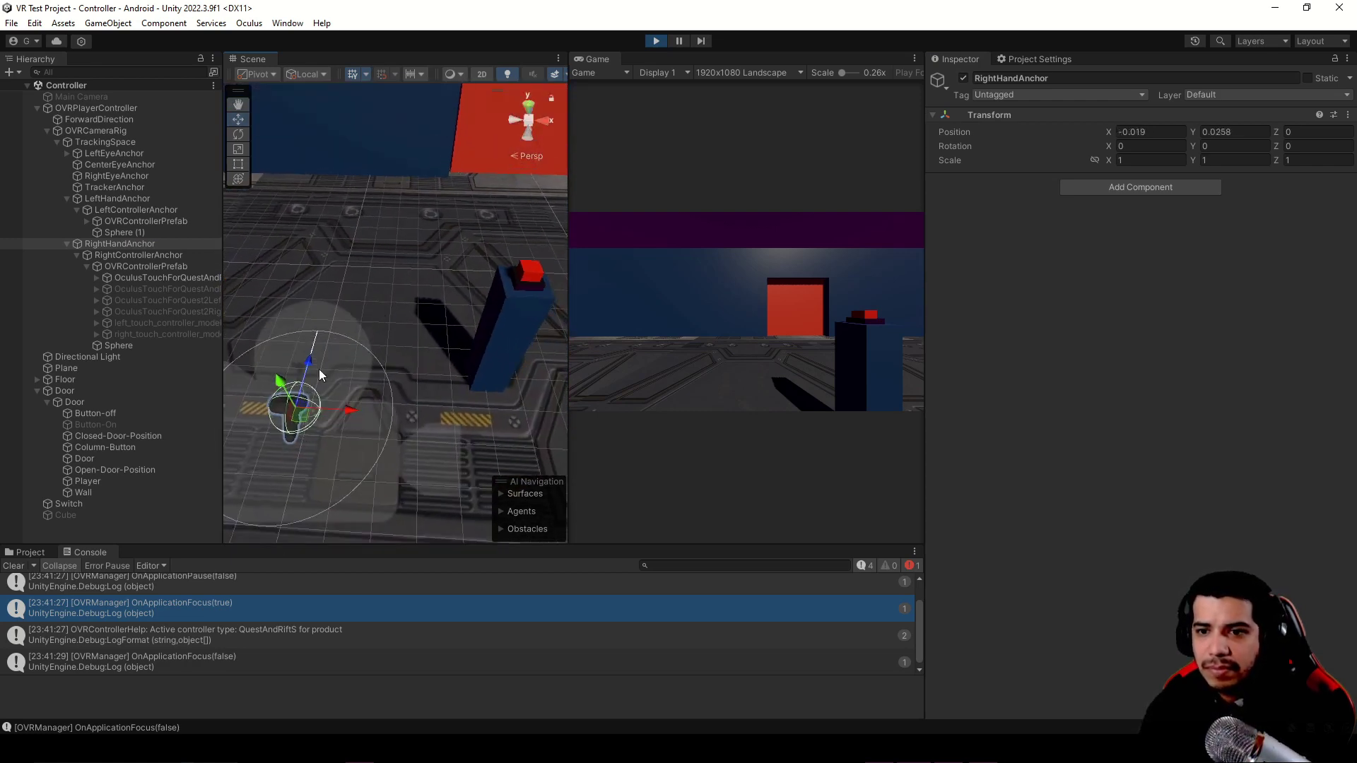
drag(299, 428, 559, 269)
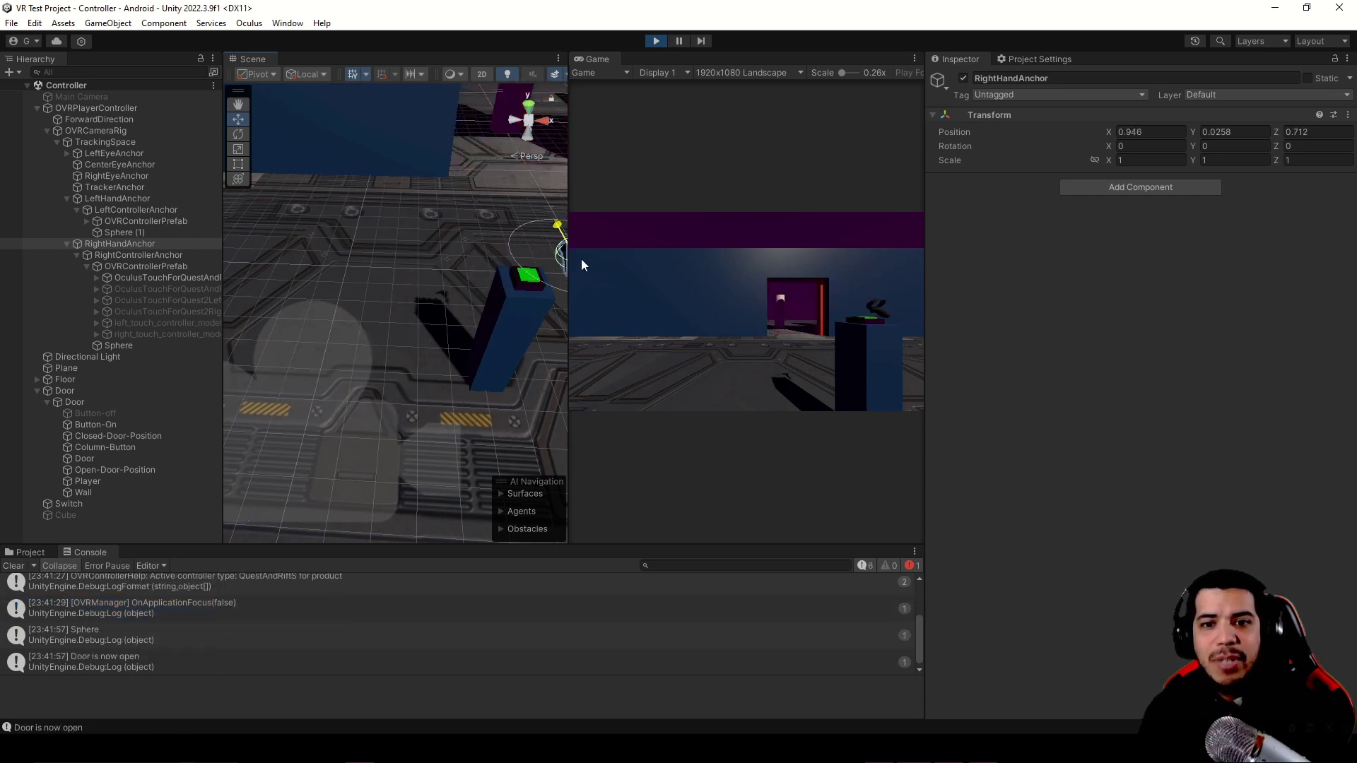
drag(559, 268, 388, 361)
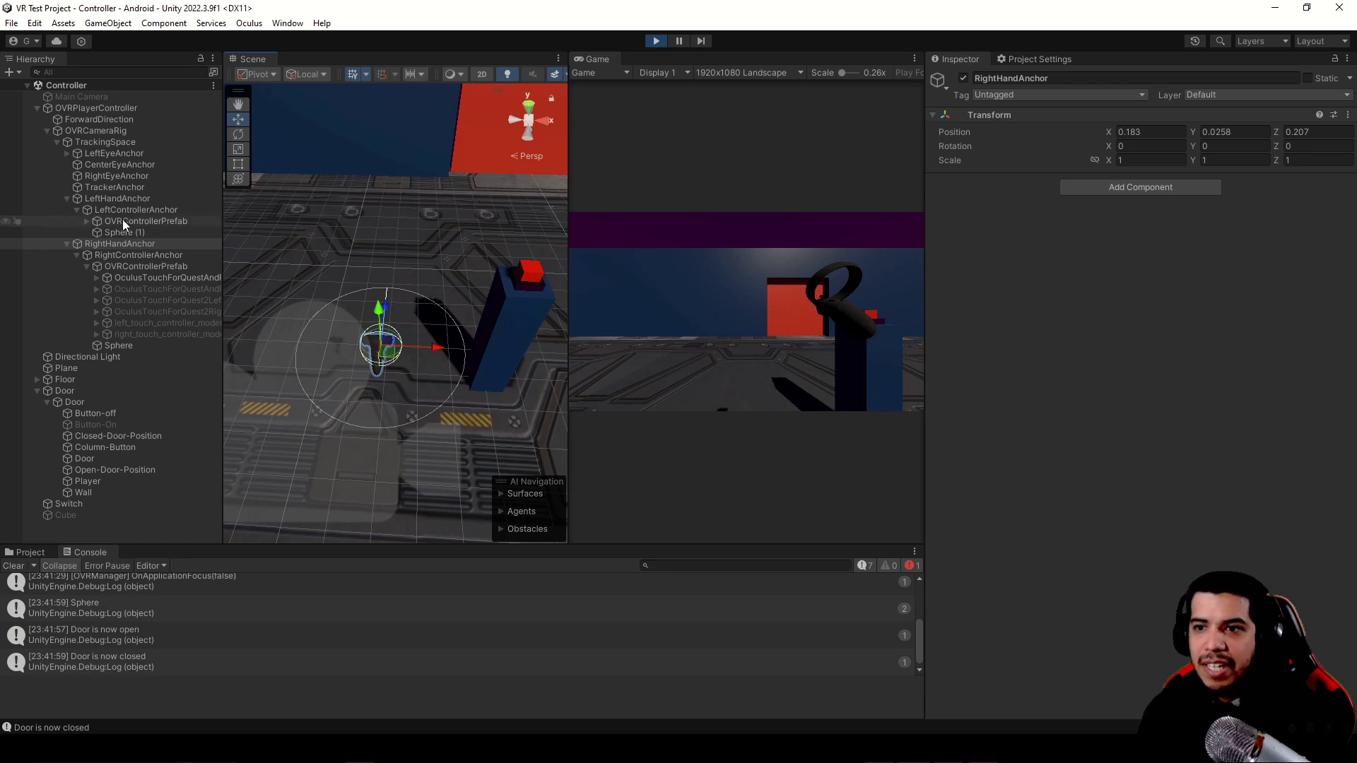
- Move the left hand toward the pillar and activate the left prefab's controller model
click(129, 200)
drag(311, 419, 411, 321)
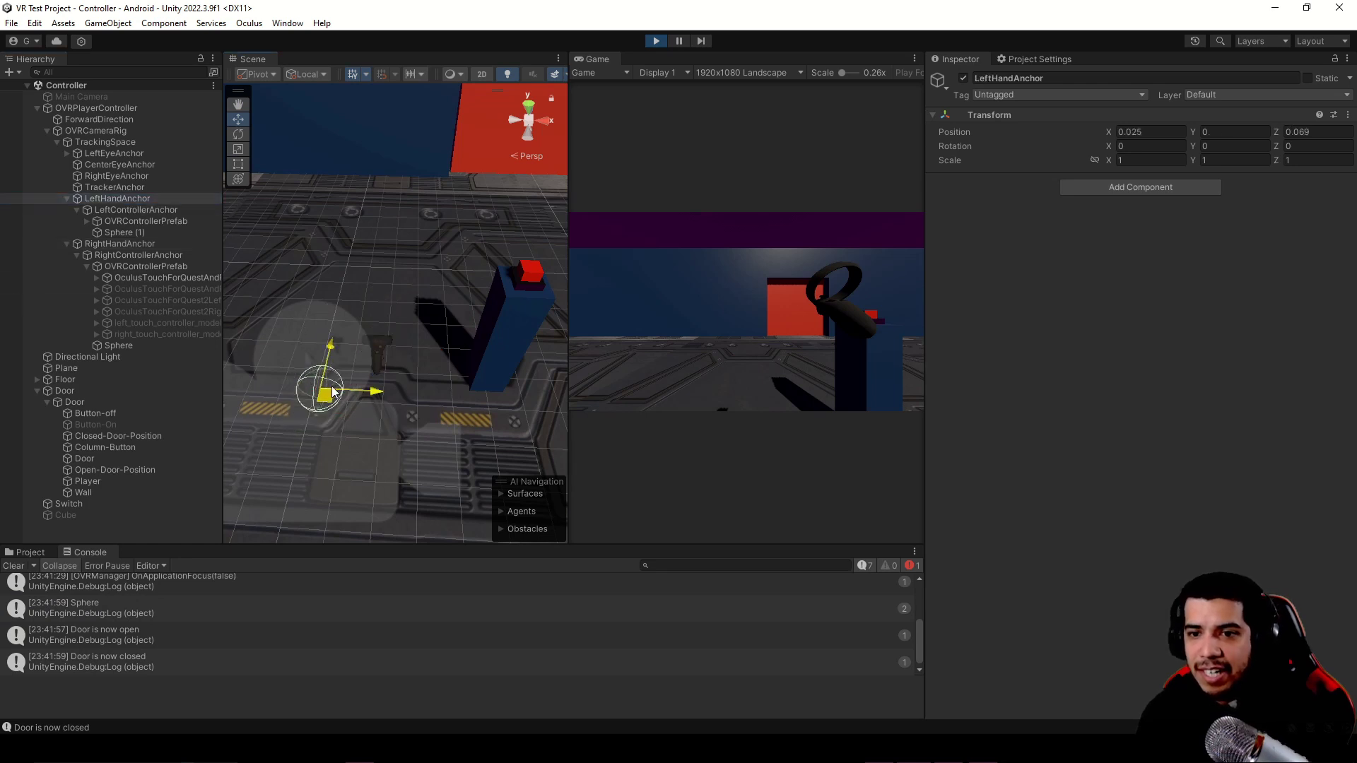
click(136, 224)
key(Right)
key(Right)
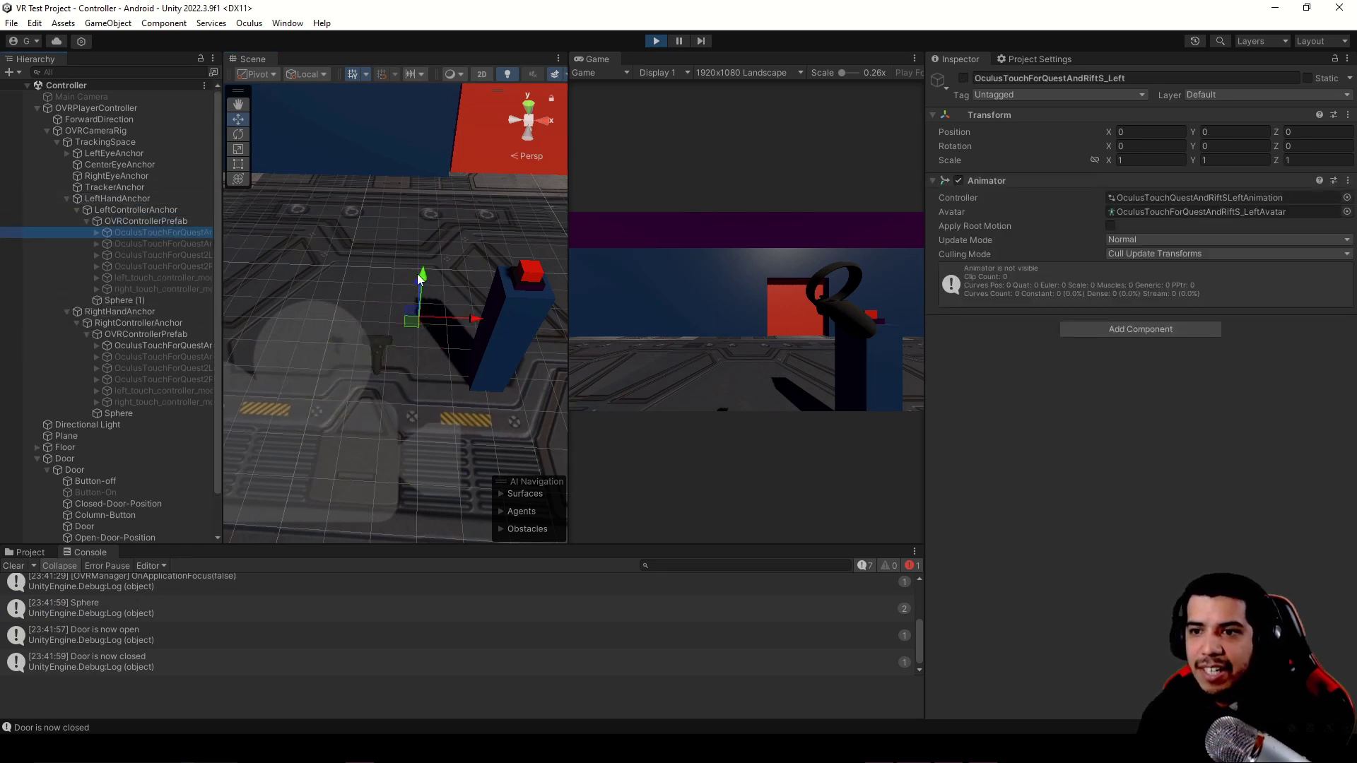
key(Down)
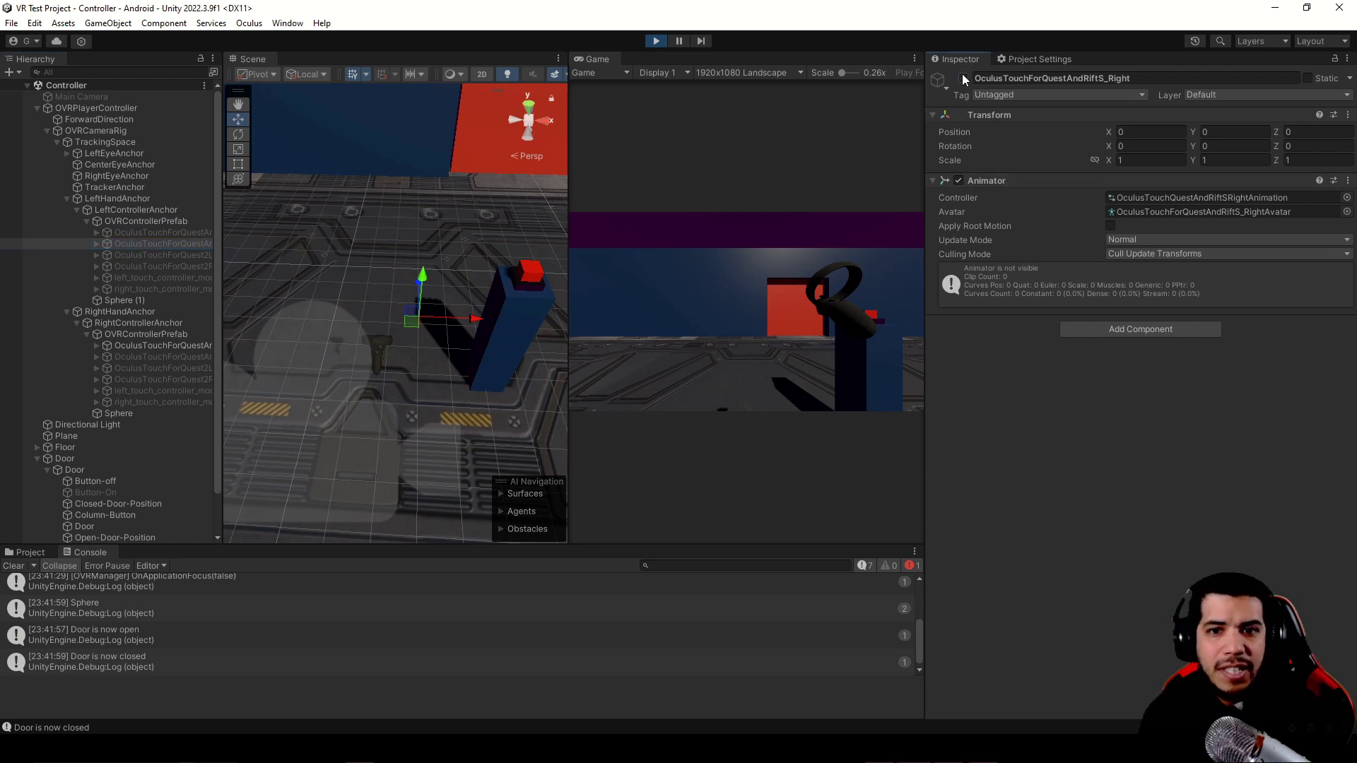
click(964, 78)
- Push LeftHandAnchor onto the switch button so the door opens
click(146, 211)
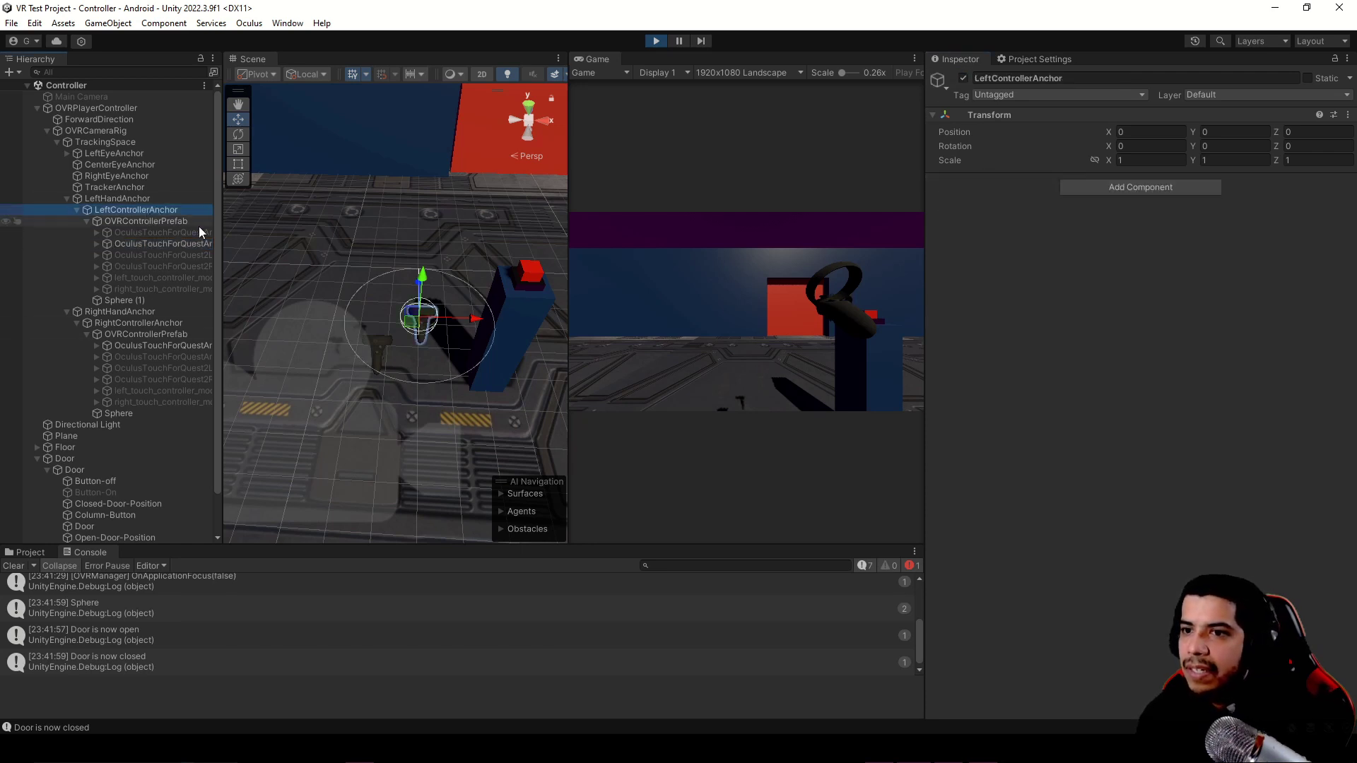
click(132, 199)
mouse_move(467, 343)
middle_down()
mouse_move(430, 182)
mouse_move(281, 296)
middle_up()
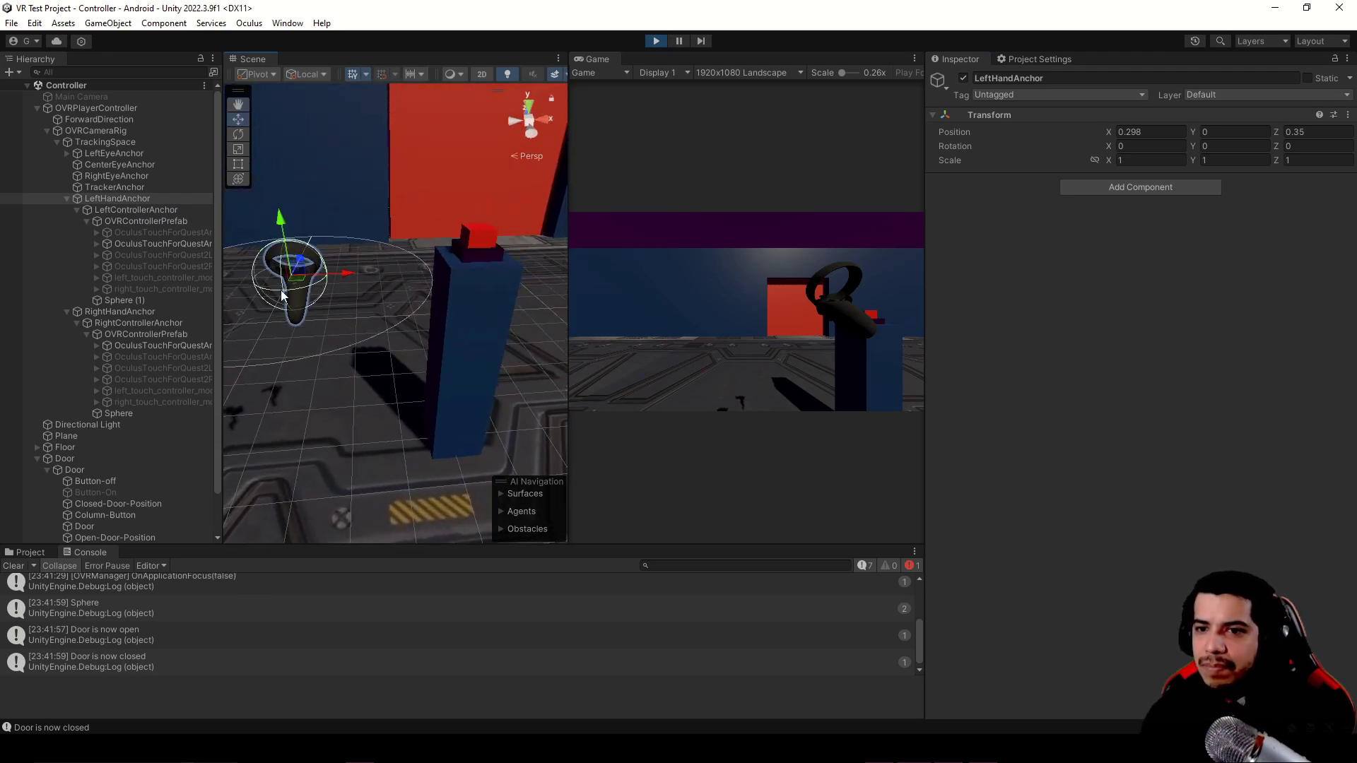
mouse_move(296, 283)
mouse_down()
mouse_move(565, 238)
mouse_move(294, 252)
mouse_move(530, 227)
mouse_move(543, 241)
mouse_move(282, 270)
mouse_up()
- Exit Play mode and run File > Build And Run to deploy to the Quest headset
click(656, 40)
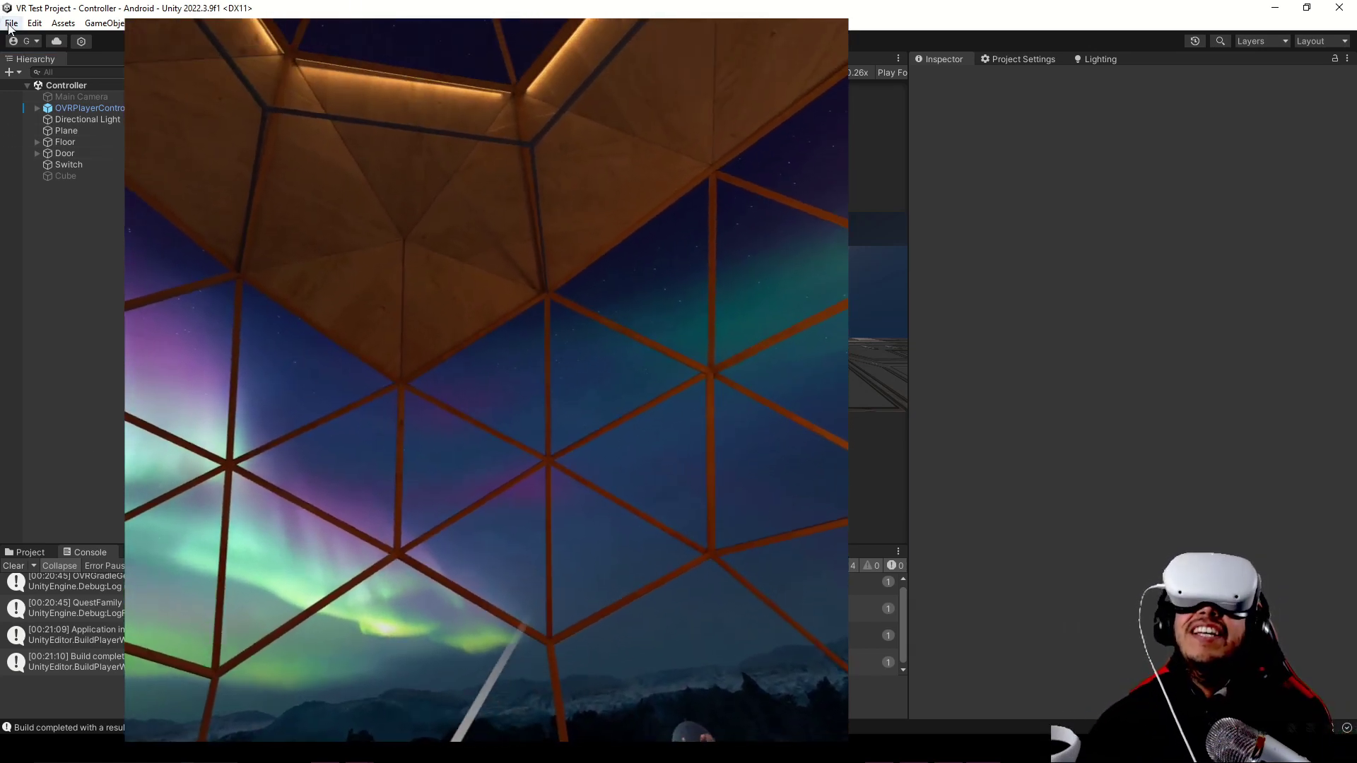
click(12, 23)
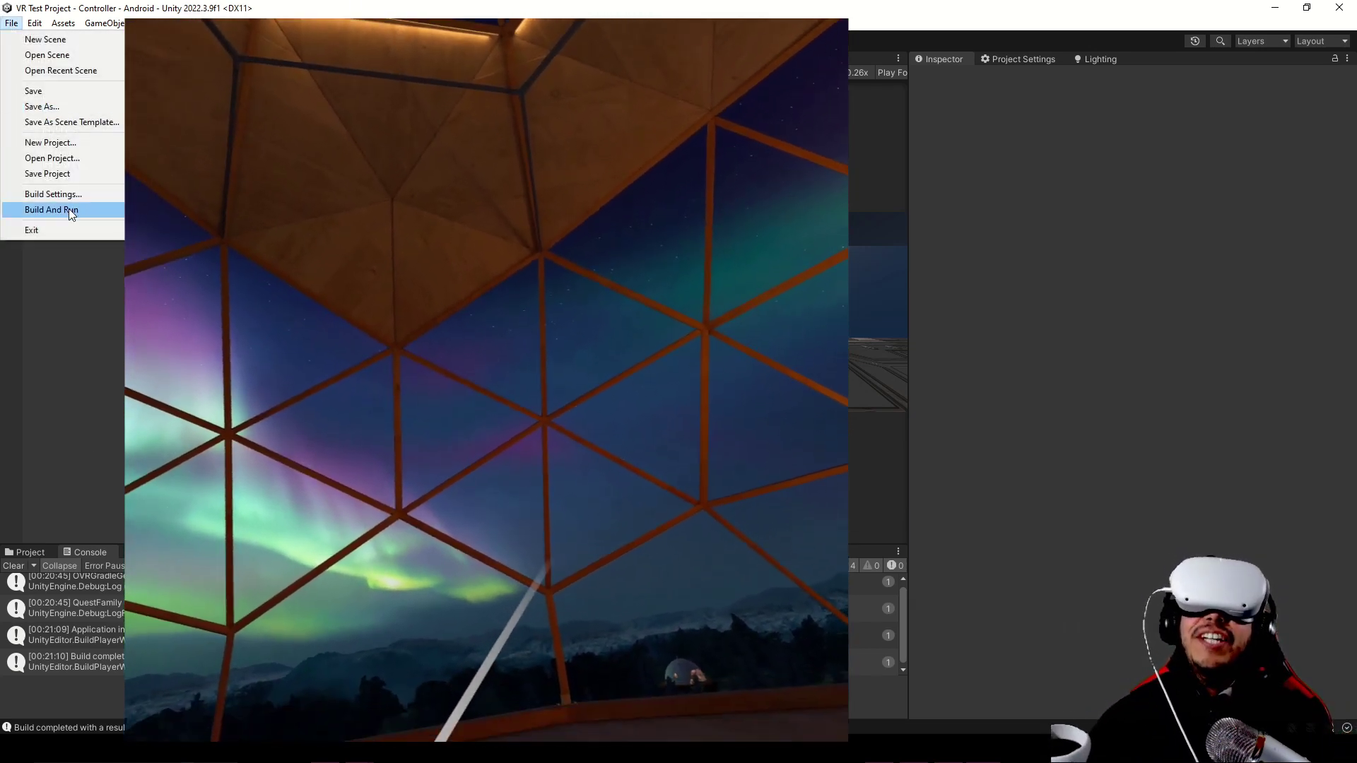
click(66, 205)
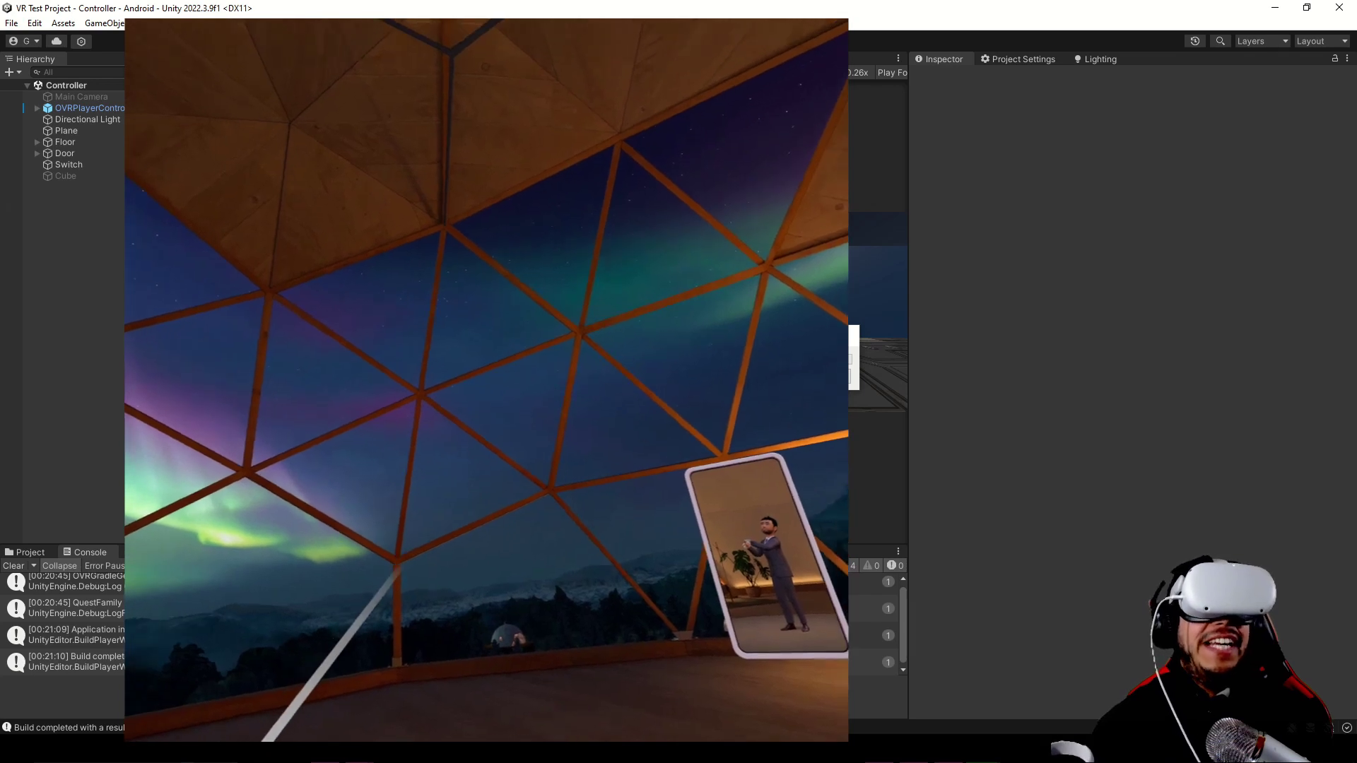